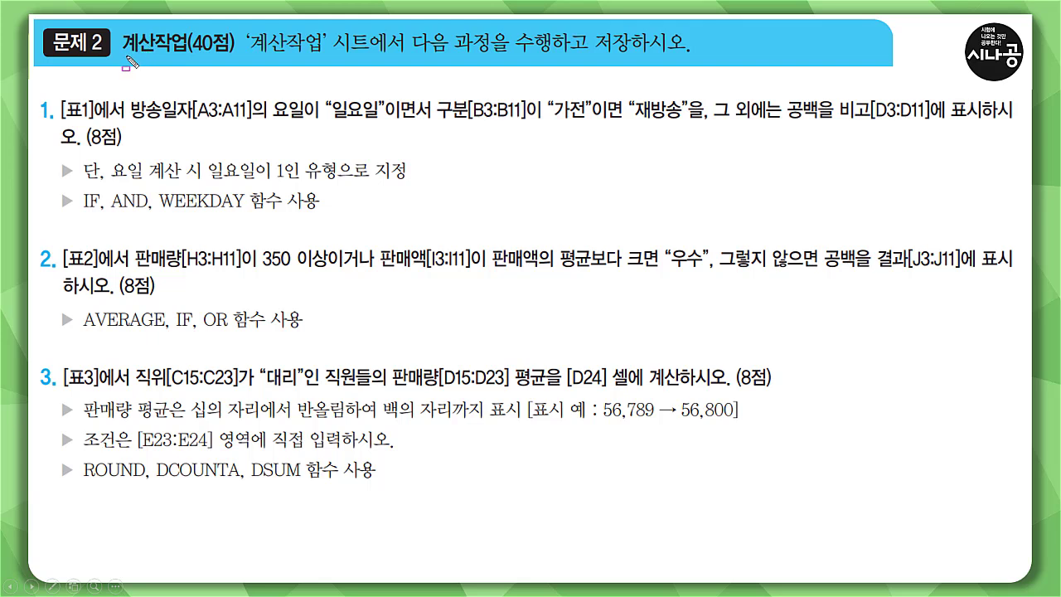
# Read the heading of the 계산작업 task, then switch to the 계산작업 worksheet in Excel
pyautogui.moveTo(123, 56); pyautogui.dragTo(235, 55)
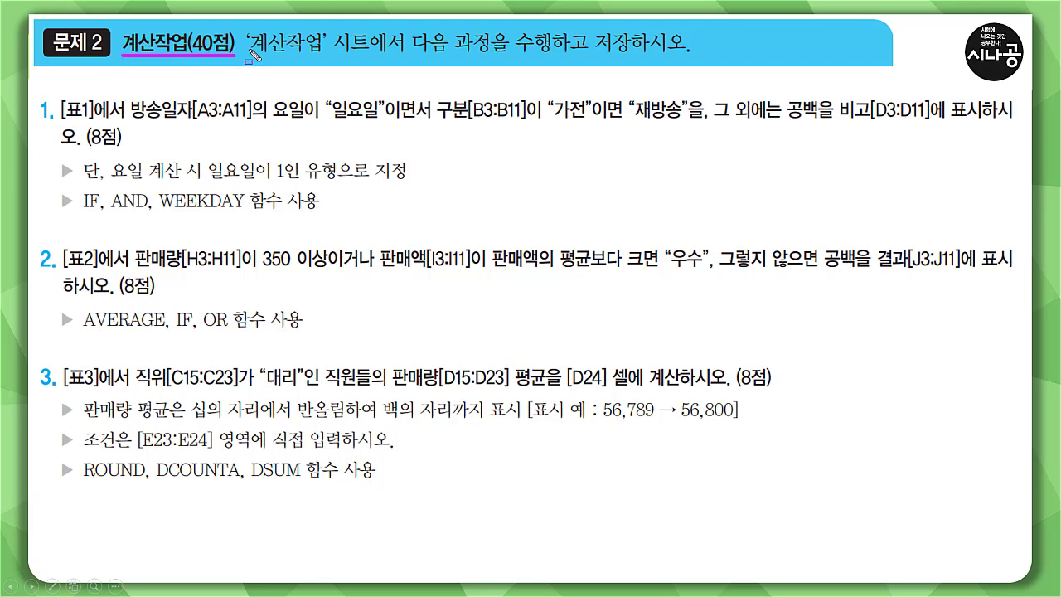
pyautogui.moveTo(250, 51)
pyautogui.mouseDown()
pyautogui.moveTo(245, 27)
pyautogui.moveTo(313, 64)
pyautogui.moveTo(705, 60)
pyautogui.mouseUp()
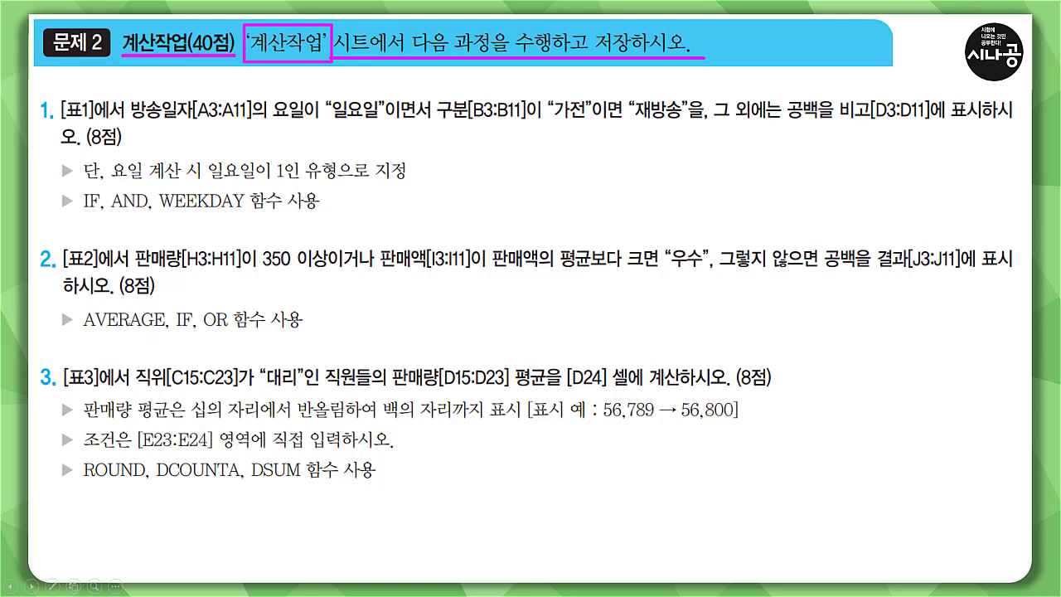
pyautogui.hotkey('alt', 'Tab')
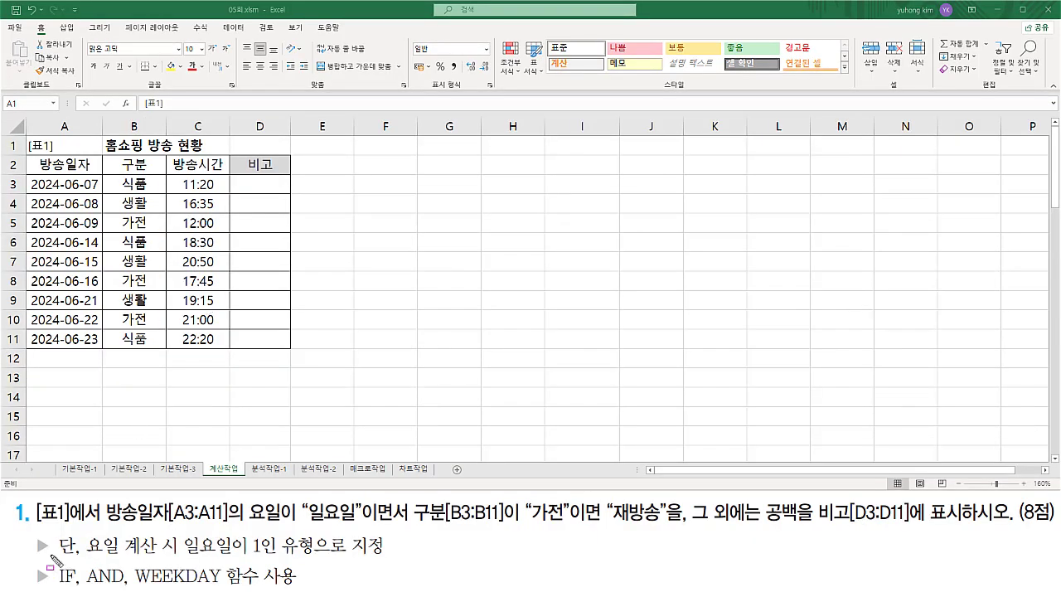
# Examine task 1's source ranges A3:A11 and B3:B11, its "일요일" and "가전" criteria, and its outputs for D3:D11
pyautogui.moveTo(33, 497)
pyautogui.mouseDown()
pyautogui.moveTo(60, 522)
pyautogui.moveTo(103, 527)
pyautogui.mouseUp()
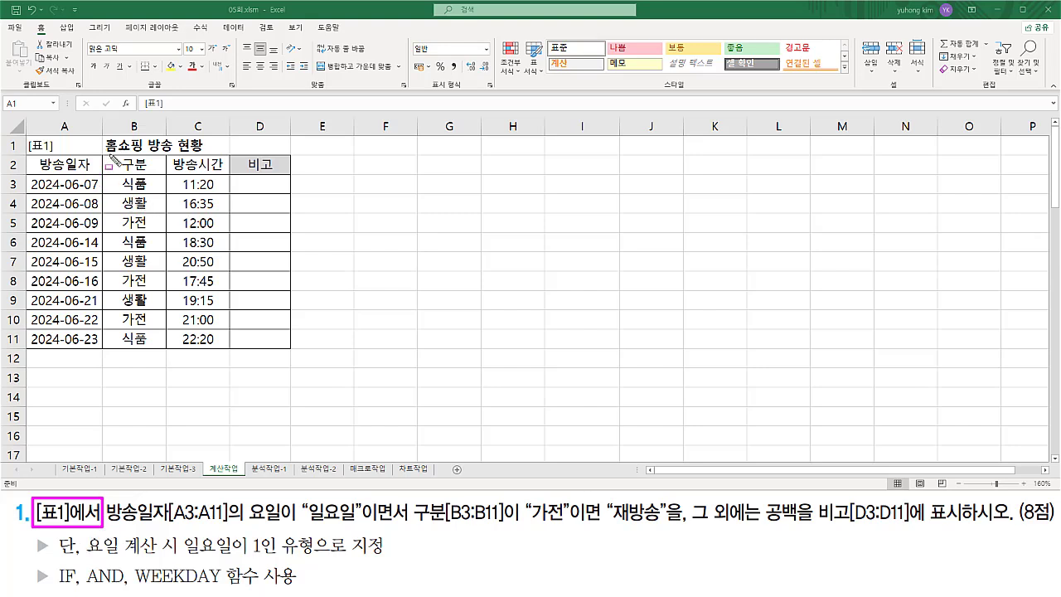
pyautogui.moveTo(106, 153); pyautogui.dragTo(209, 152)
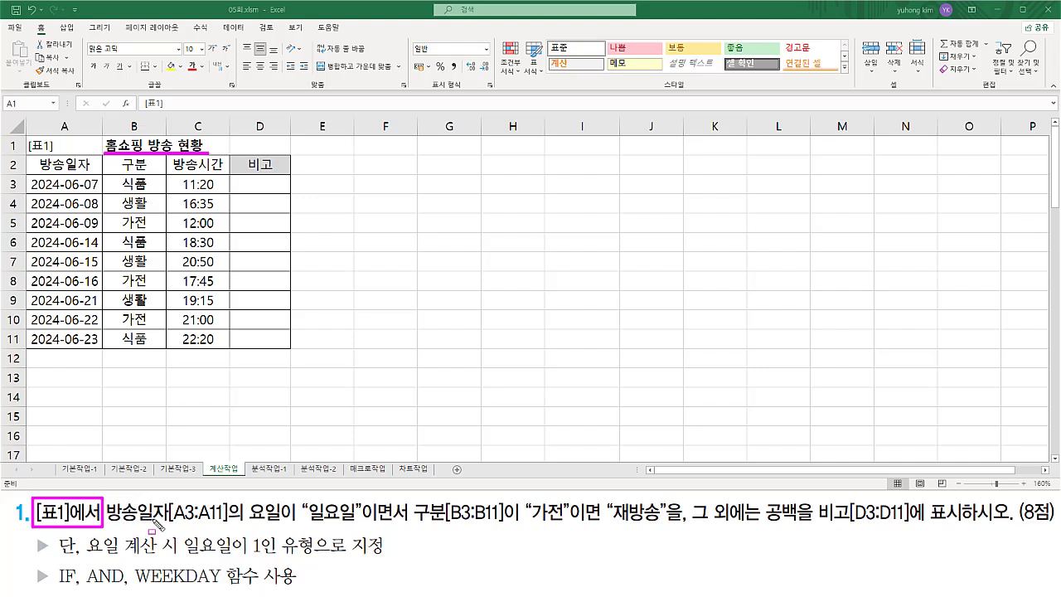
pyautogui.press('Escape')
pyautogui.moveTo(104, 500); pyautogui.dragTo(230, 527)
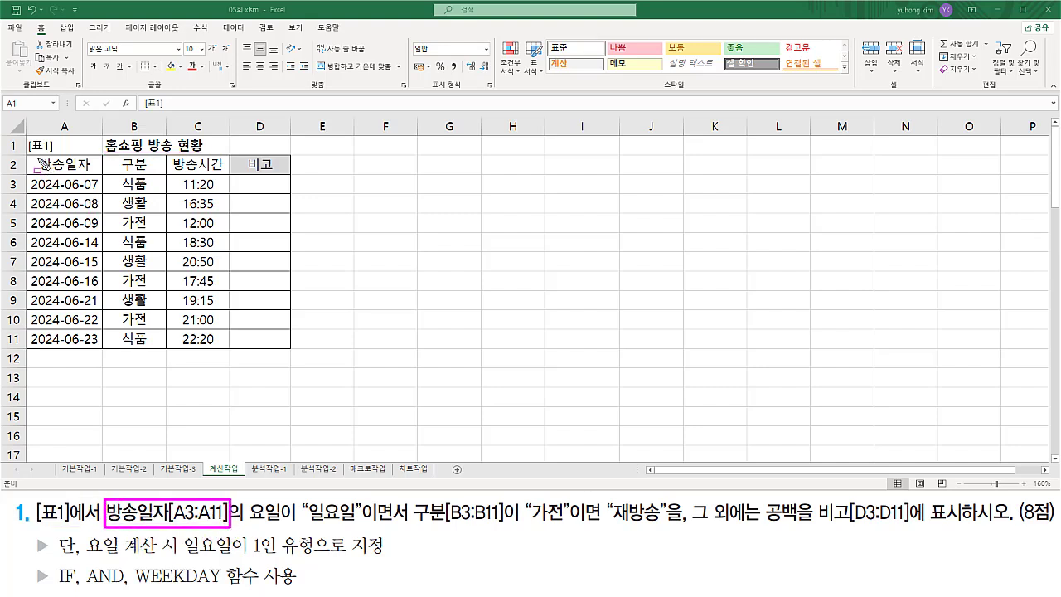
pyautogui.moveTo(36, 155)
pyautogui.mouseDown()
pyautogui.moveTo(59, 175)
pyautogui.moveTo(93, 174)
pyautogui.mouseUp()
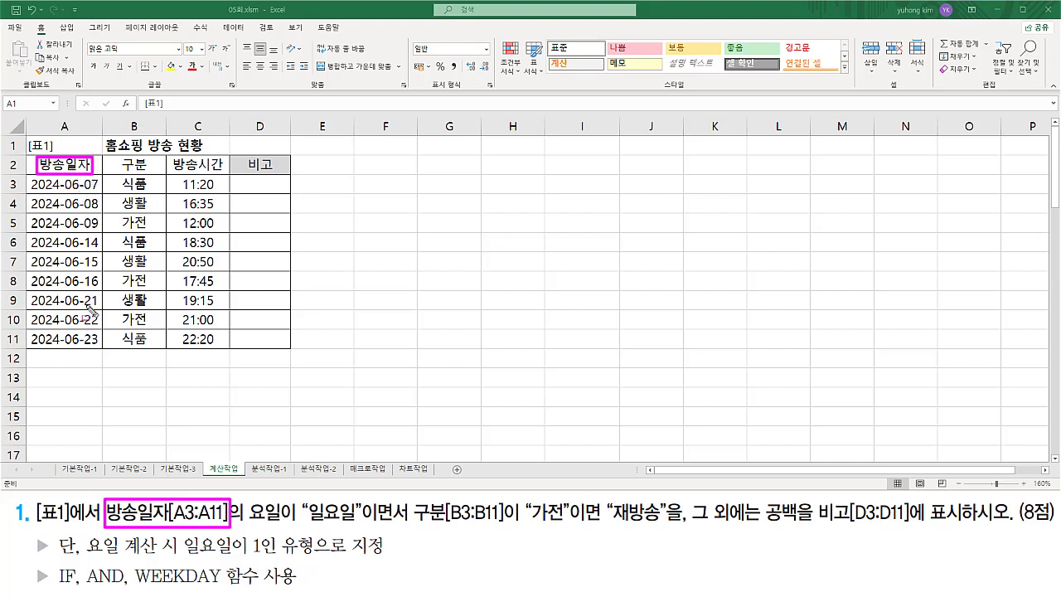
pyautogui.moveTo(237, 537); pyautogui.dragTo(282, 536)
pyautogui.moveTo(308, 496)
pyautogui.mouseDown()
pyautogui.moveTo(296, 512)
pyautogui.moveTo(361, 497)
pyautogui.moveTo(362, 530)
pyautogui.mouseUp()
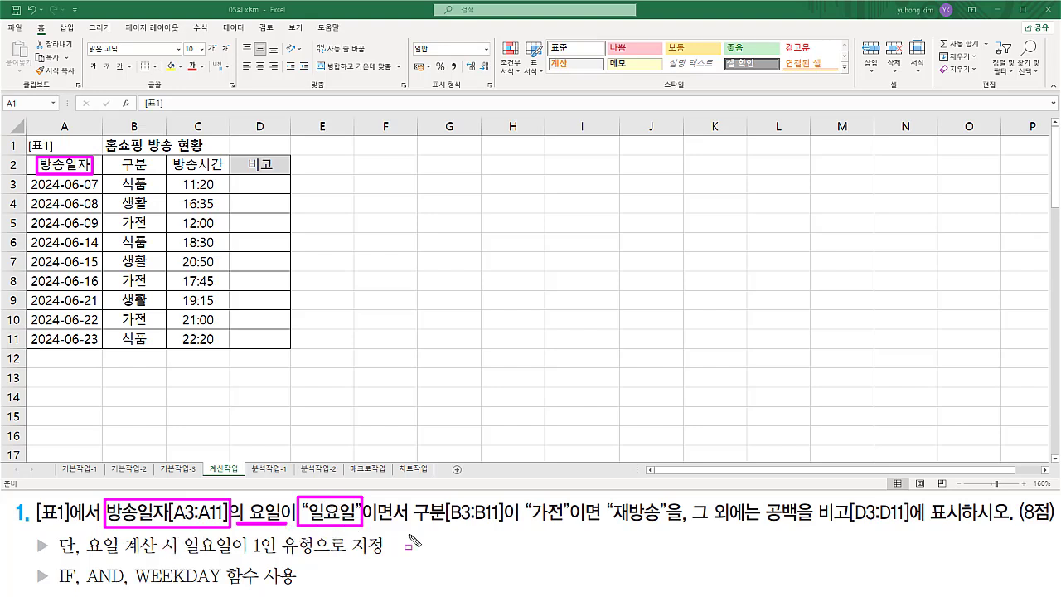
pyautogui.moveTo(411, 497)
pyautogui.mouseDown()
pyautogui.moveTo(489, 497)
pyautogui.moveTo(506, 531)
pyautogui.mouseUp()
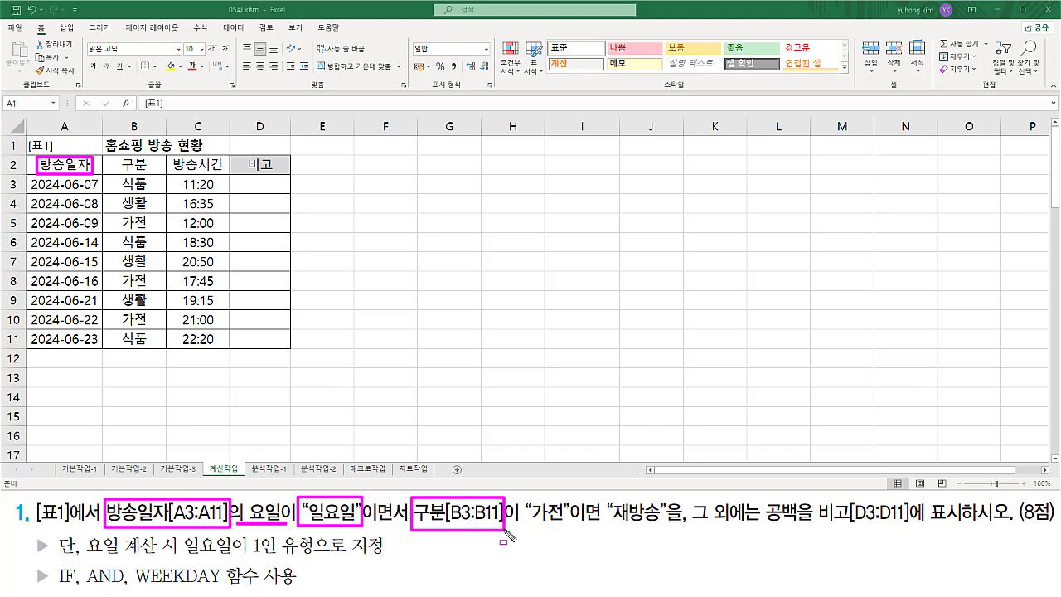
pyautogui.moveTo(129, 165)
pyautogui.mouseDown()
pyautogui.moveTo(114, 157)
pyautogui.moveTo(158, 175)
pyautogui.mouseUp()
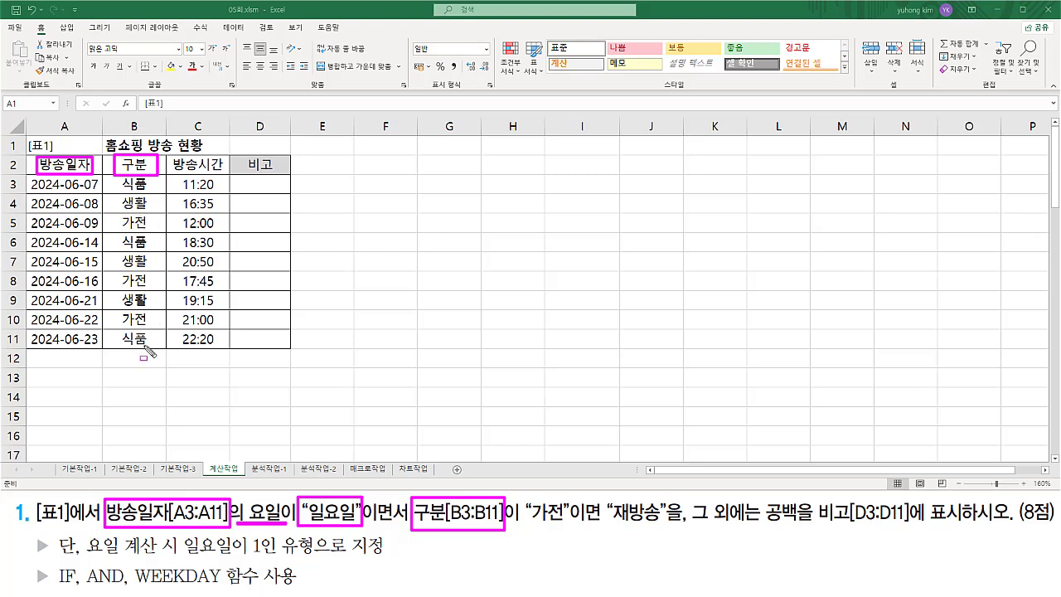
pyautogui.moveTo(527, 525)
pyautogui.mouseDown()
pyautogui.moveTo(572, 525)
pyautogui.moveTo(571, 500)
pyautogui.mouseUp()
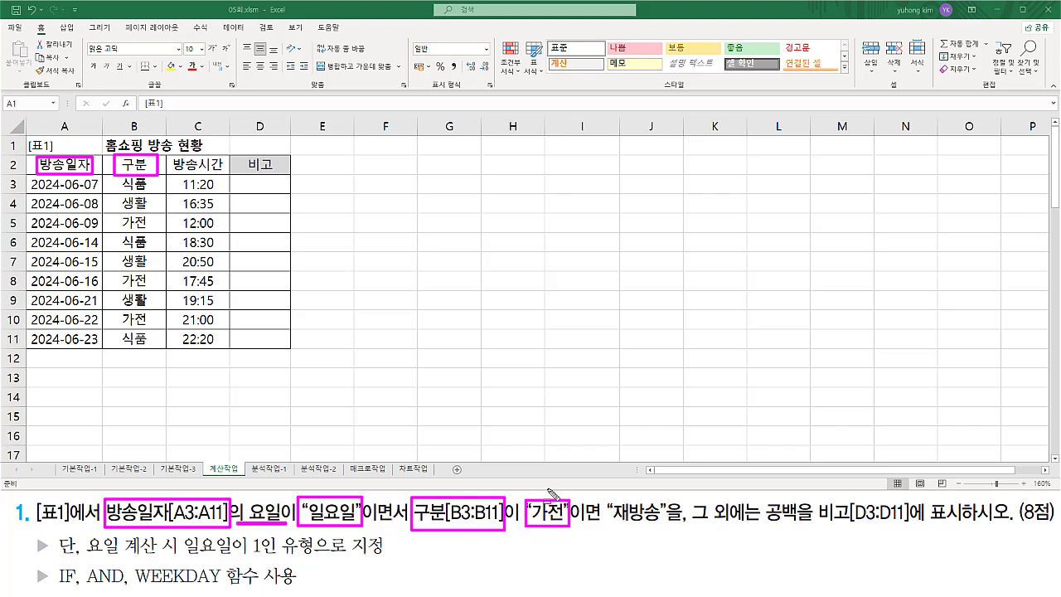
pyautogui.moveTo(601, 520)
pyautogui.mouseDown()
pyautogui.moveTo(604, 497)
pyautogui.moveTo(643, 498)
pyautogui.moveTo(668, 533)
pyautogui.mouseUp()
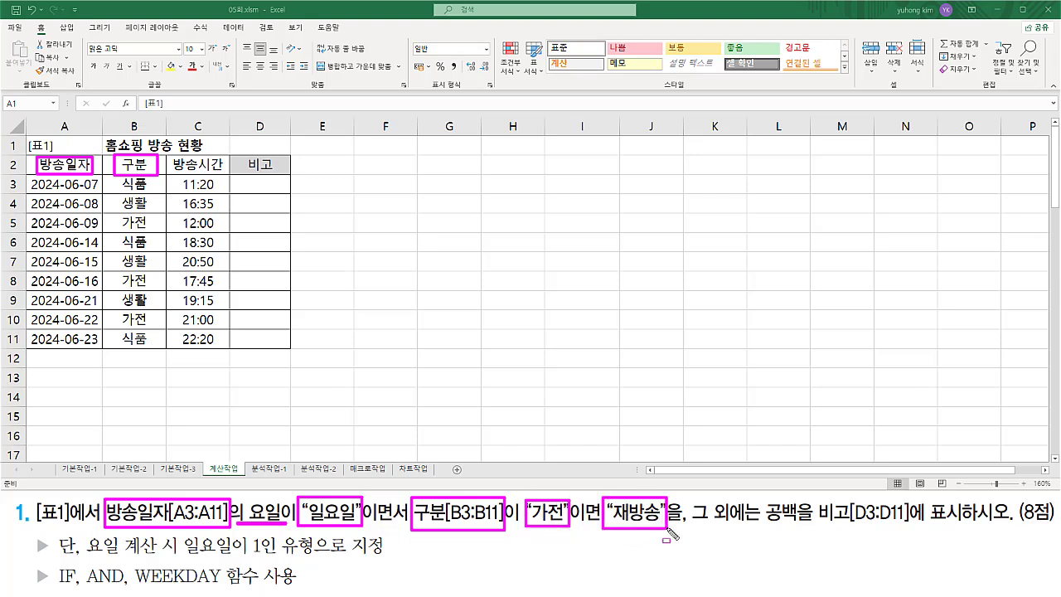
pyautogui.moveTo(758, 519)
pyautogui.mouseDown()
pyautogui.moveTo(782, 496)
pyautogui.moveTo(803, 530)
pyautogui.moveTo(972, 534)
pyautogui.mouseUp()
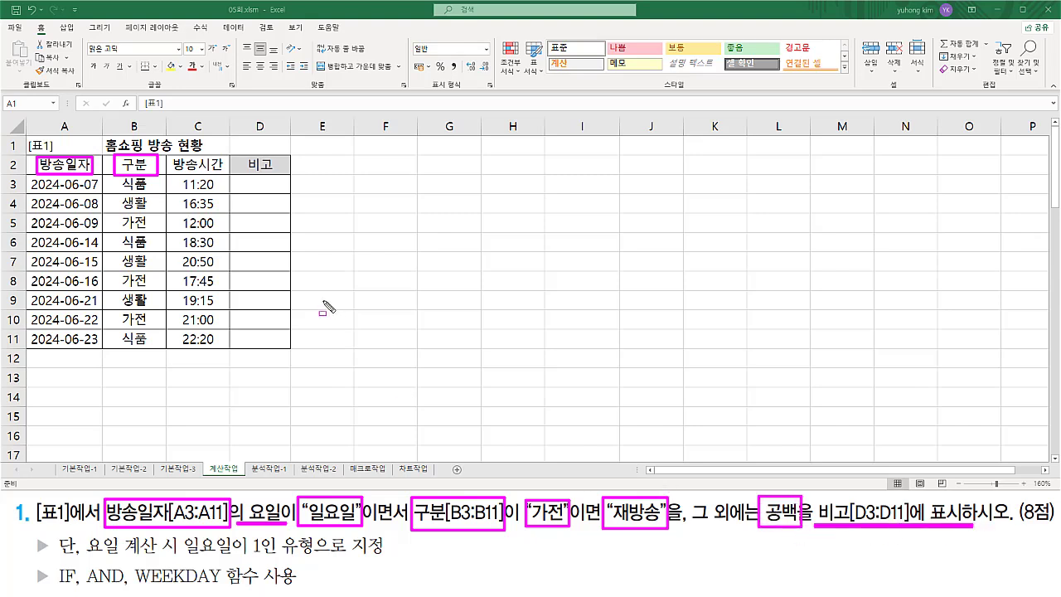
pyautogui.press('Escape')
# Review how task 1's two joined conditions lead to "재방송" or a blank, and which function joins them
pyautogui.moveTo(603, 503)
pyautogui.mouseDown()
pyautogui.moveTo(636, 531)
pyautogui.moveTo(672, 537)
pyautogui.mouseUp()
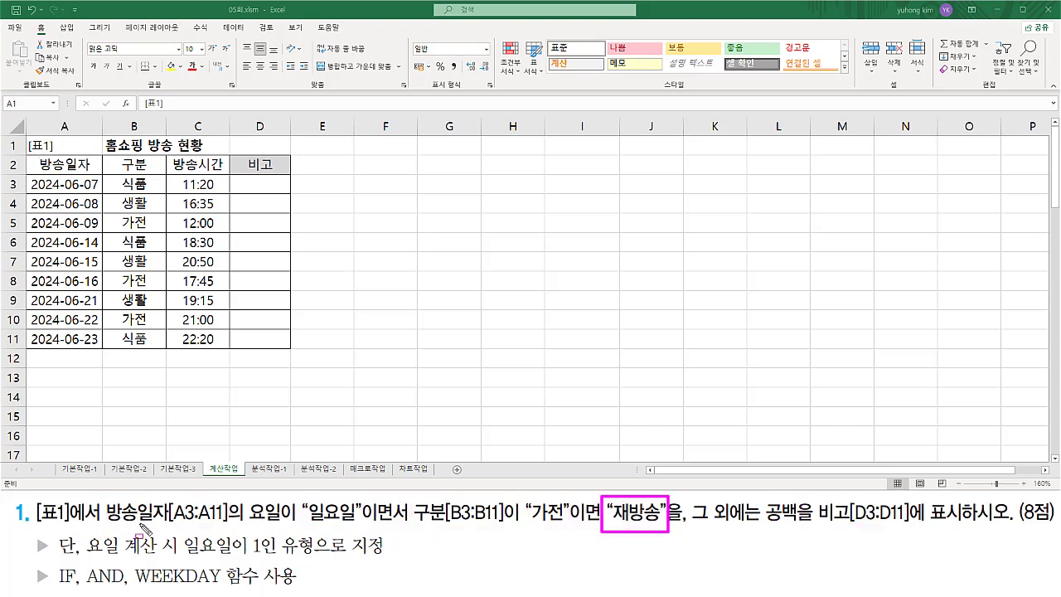
pyautogui.moveTo(103, 525); pyautogui.dragTo(565, 525)
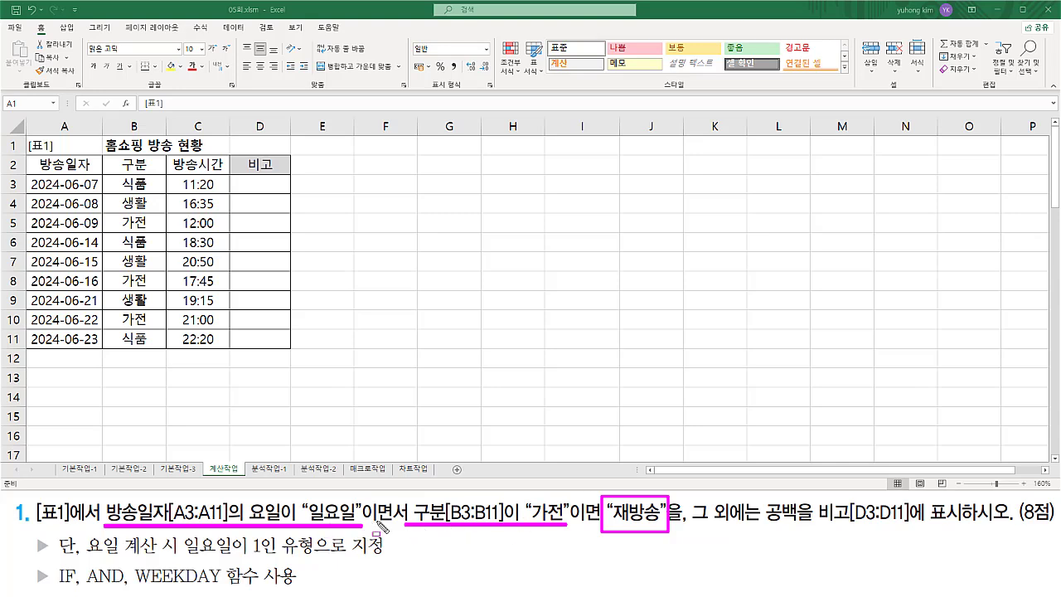
pyautogui.moveTo(361, 498); pyautogui.dragTo(411, 526)
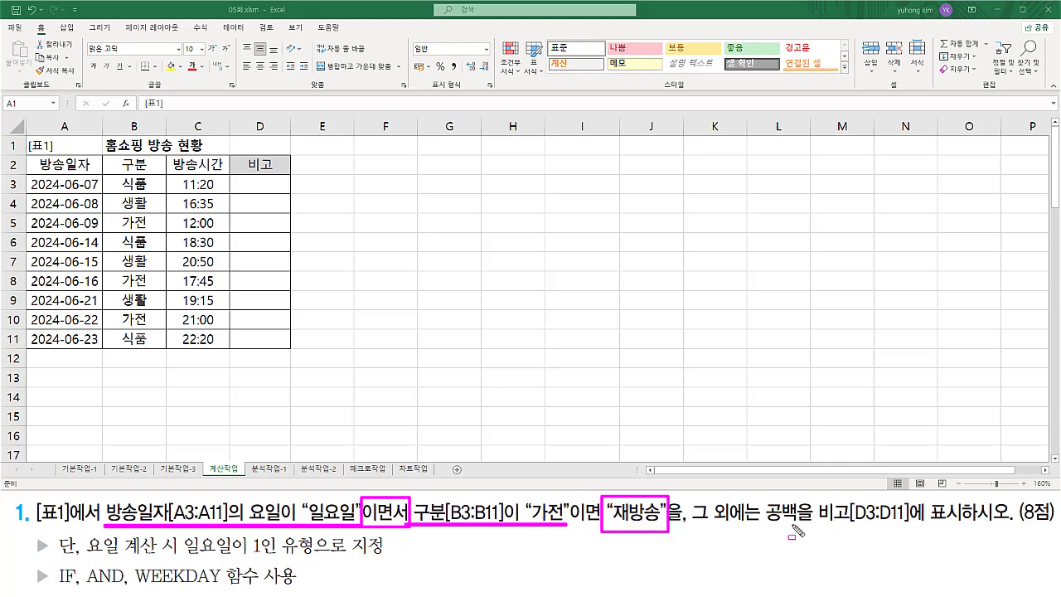
pyautogui.moveTo(764, 496); pyautogui.dragTo(802, 531)
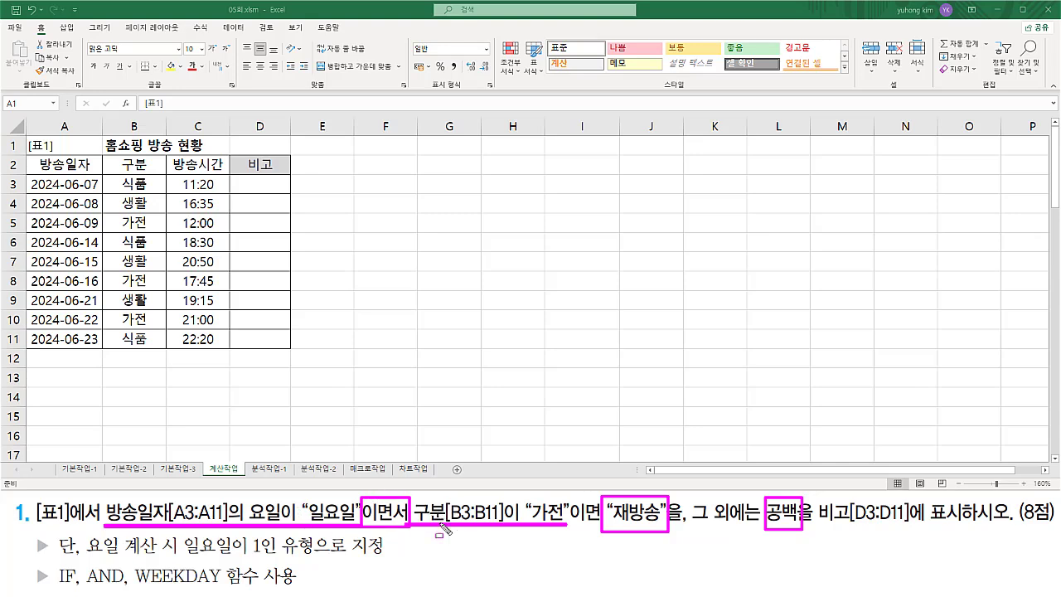
pyautogui.moveTo(86, 584); pyautogui.dragTo(123, 586)
pyautogui.press('Escape')
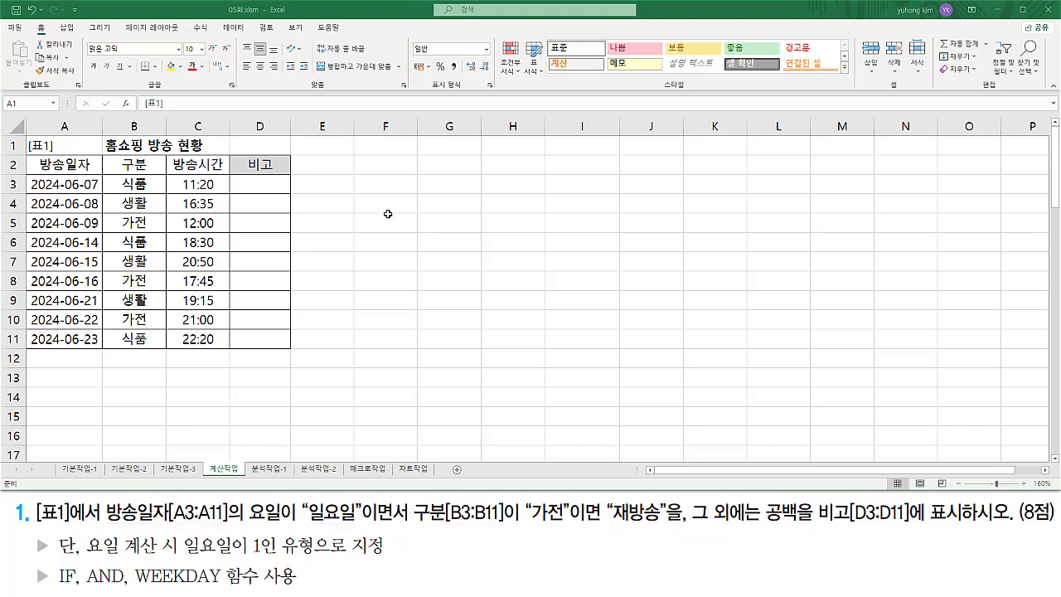
# Write the IF syntax note "if( 조건, 참, 거짓 )" in cell F4
pyautogui.click(394, 209)
pyautogui.write('if')
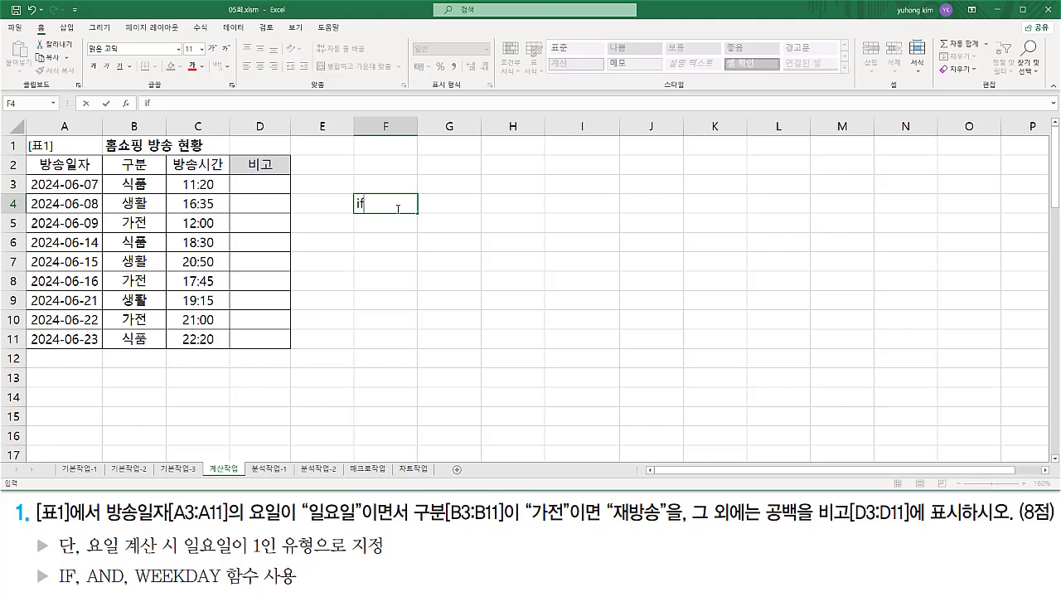
pyautogui.write('( 조거')
pyautogui.write(', 참,')
pyautogui.write(' 거짓 )')
pyautogui.press('Return')
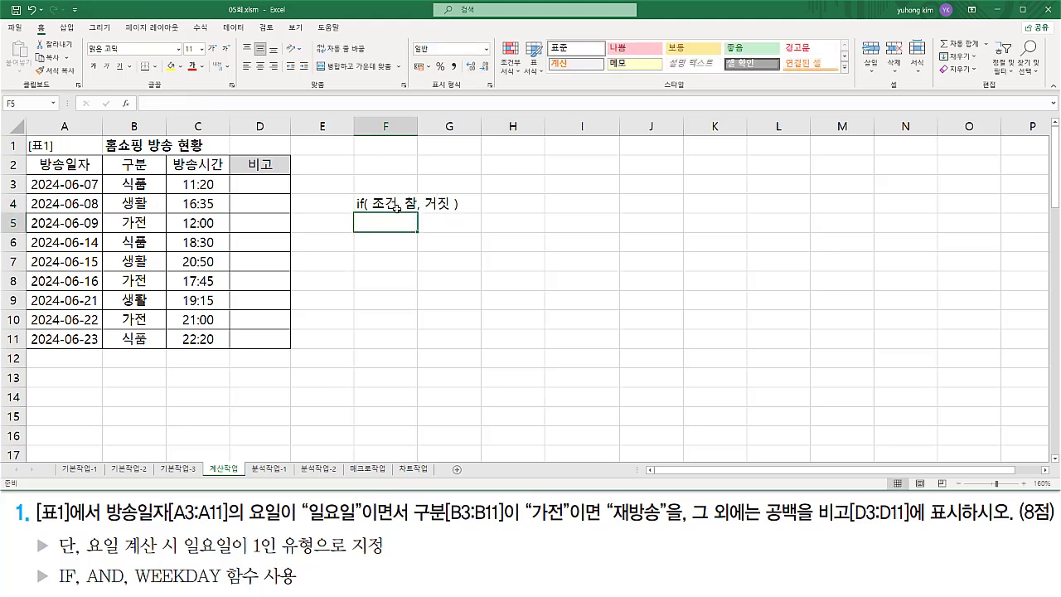
pyautogui.press('Return')
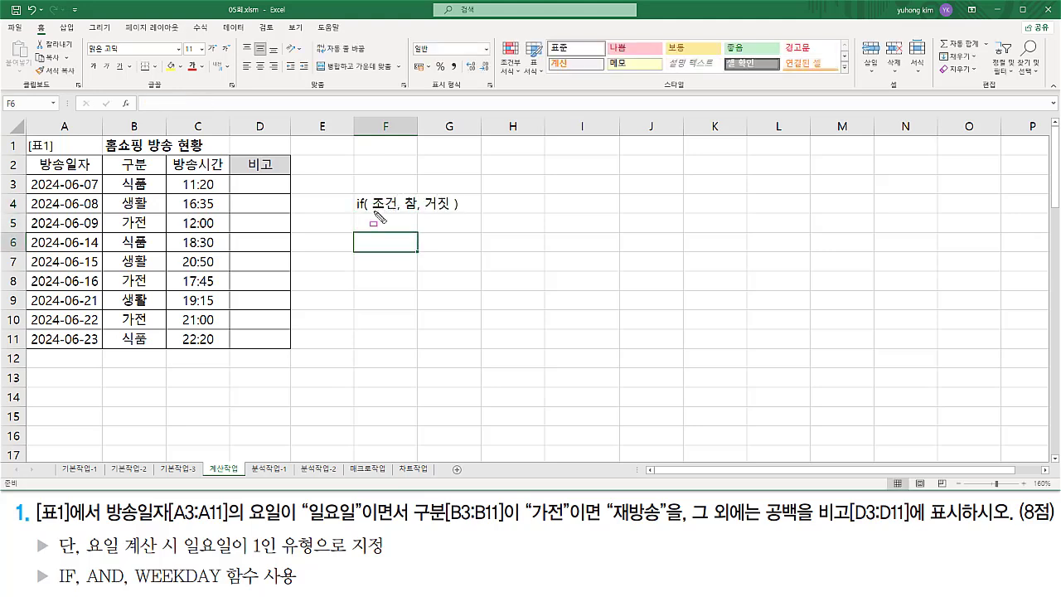
# Write the nested outline if( and( 조건1, 조건2 ), "재방송" , "" ) in cell F6, following task 1's two conditions
pyautogui.moveTo(369, 213); pyautogui.dragTo(397, 213)
pyautogui.moveTo(102, 525); pyautogui.dragTo(585, 524)
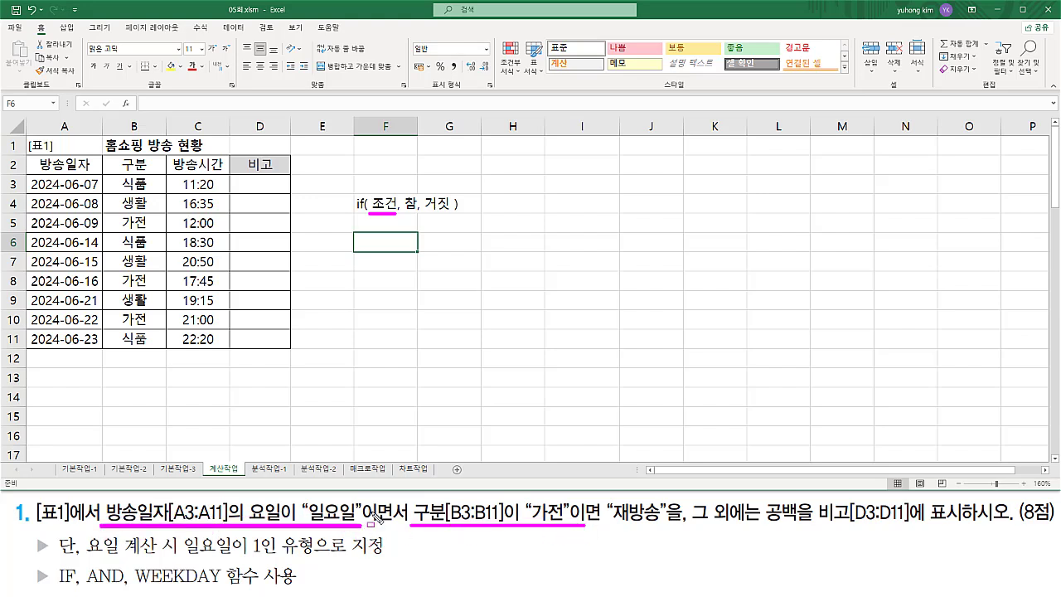
pyautogui.moveTo(359, 497)
pyautogui.mouseDown()
pyautogui.moveTo(375, 521)
pyautogui.moveTo(413, 528)
pyautogui.mouseUp()
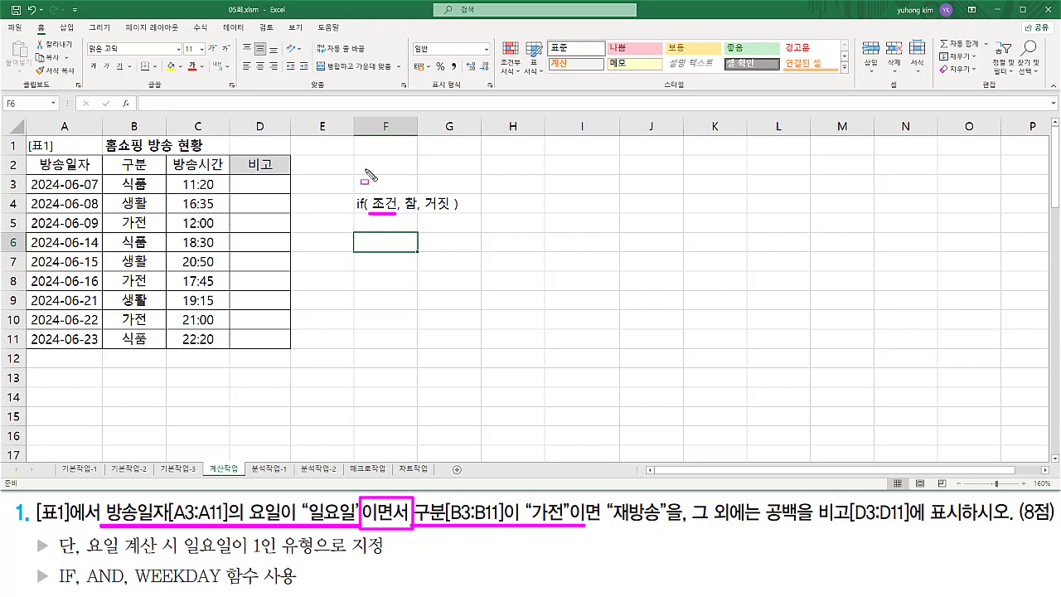
pyautogui.moveTo(89, 567); pyautogui.dragTo(125, 584)
pyautogui.press('Escape')
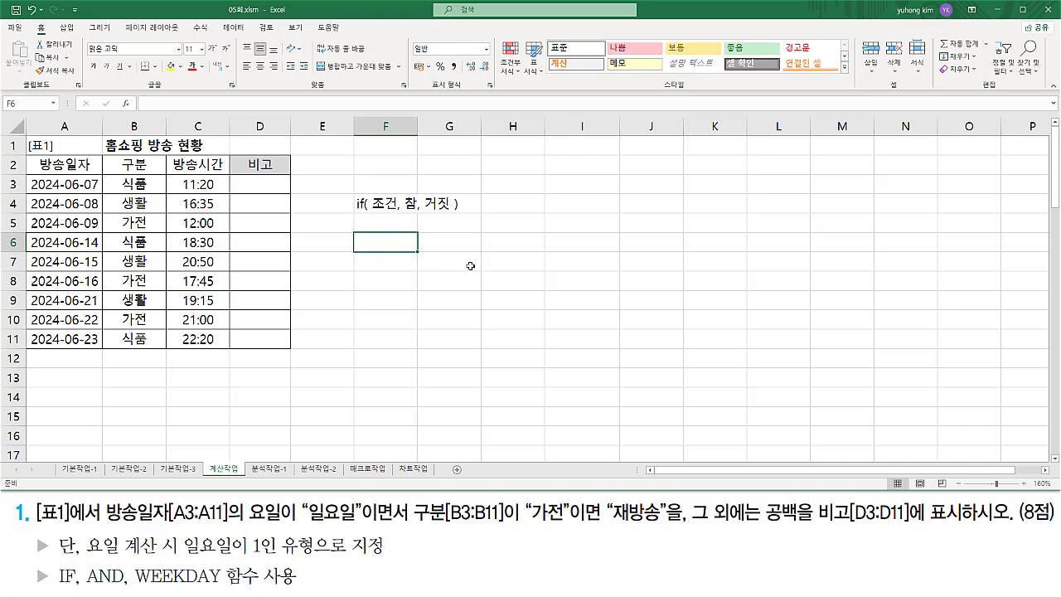
pyautogui.write('ㅑ')
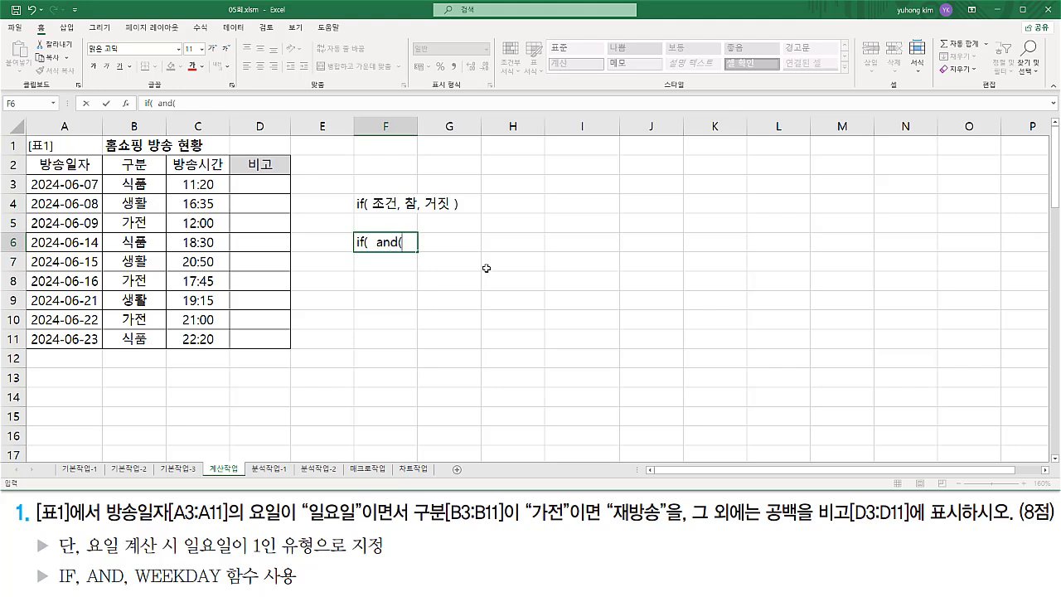
pyautogui.write('조건1')
pyautogui.write(', ㅈ')
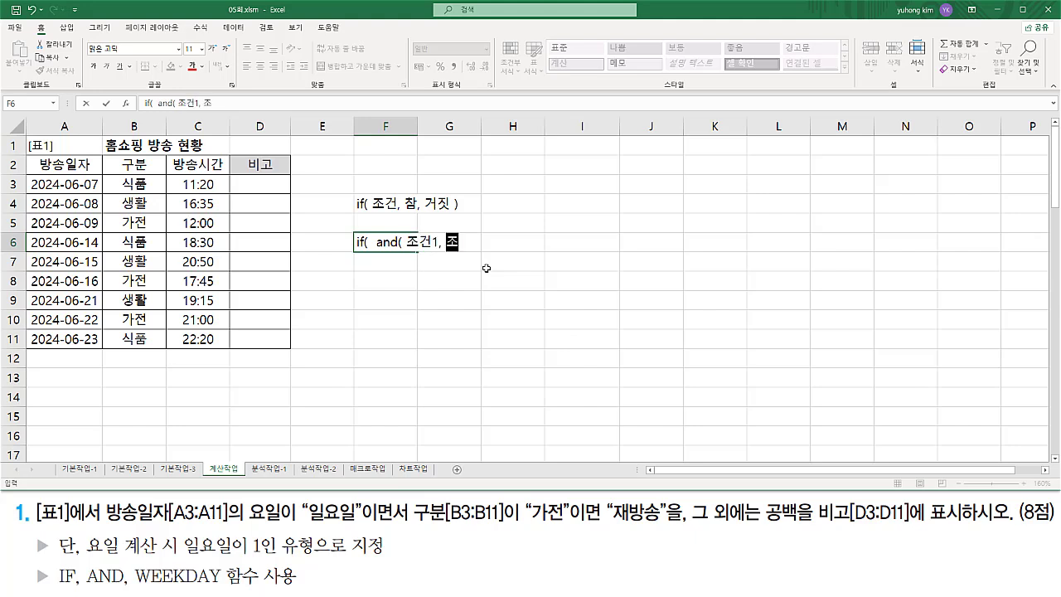
pyautogui.write('건2')
pyautogui.write('), "재방송" , ""')
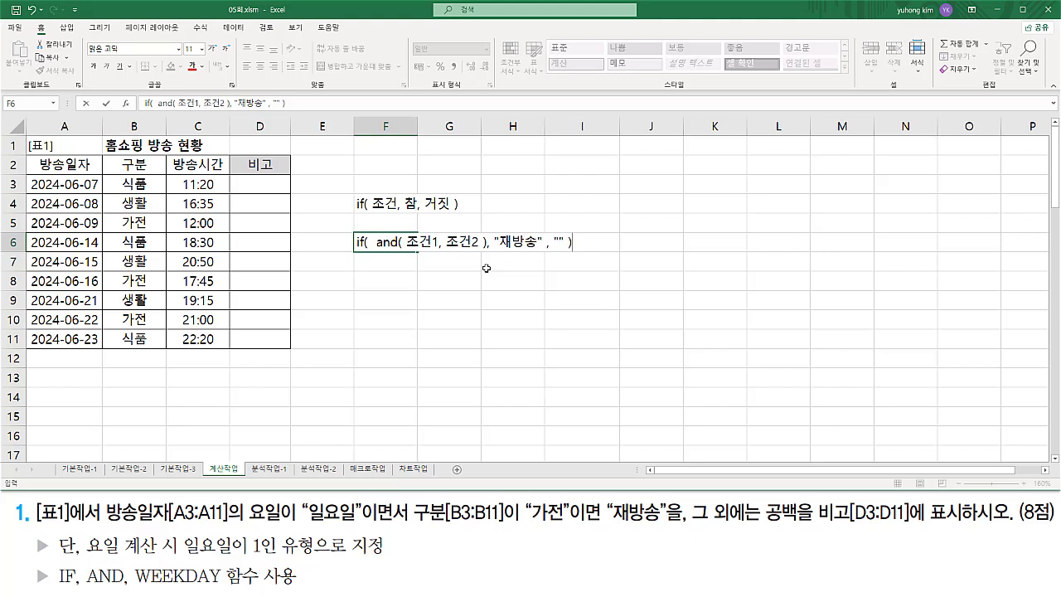
pyautogui.press('Return')
# Replace 조건1 in the F6 formula outline with =일요일
pyautogui.press('Up')
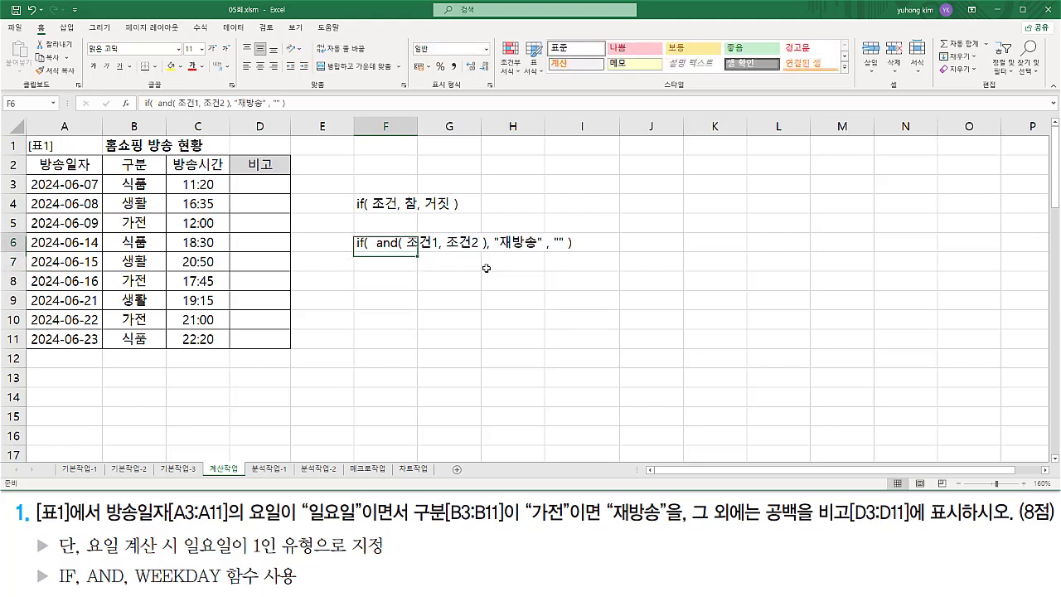
pyautogui.press('F2')
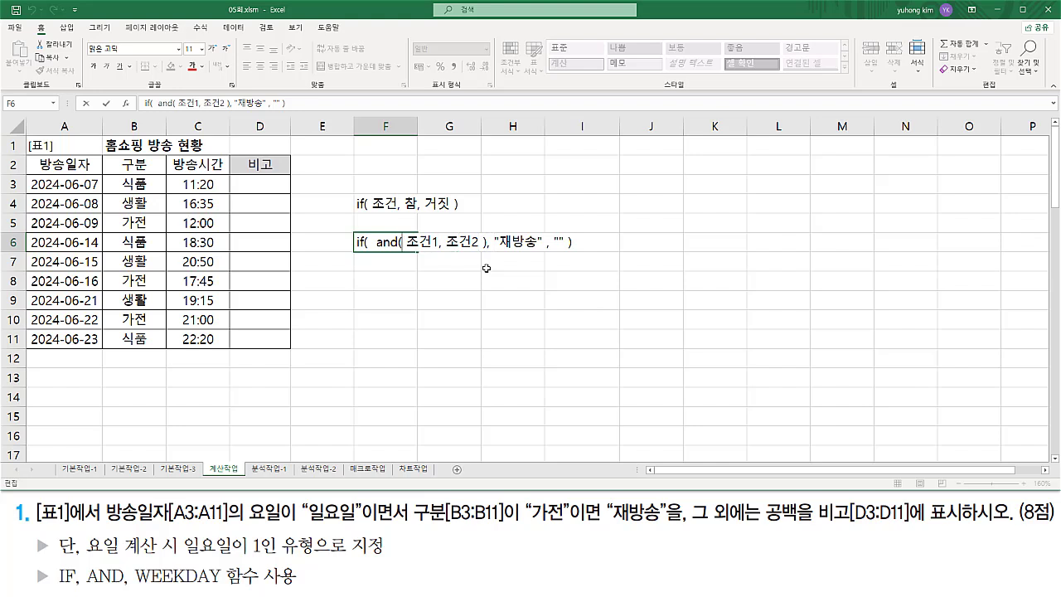
pyautogui.press('Delete')
pyautogui.press('Delete')
pyautogui.press('Delete')
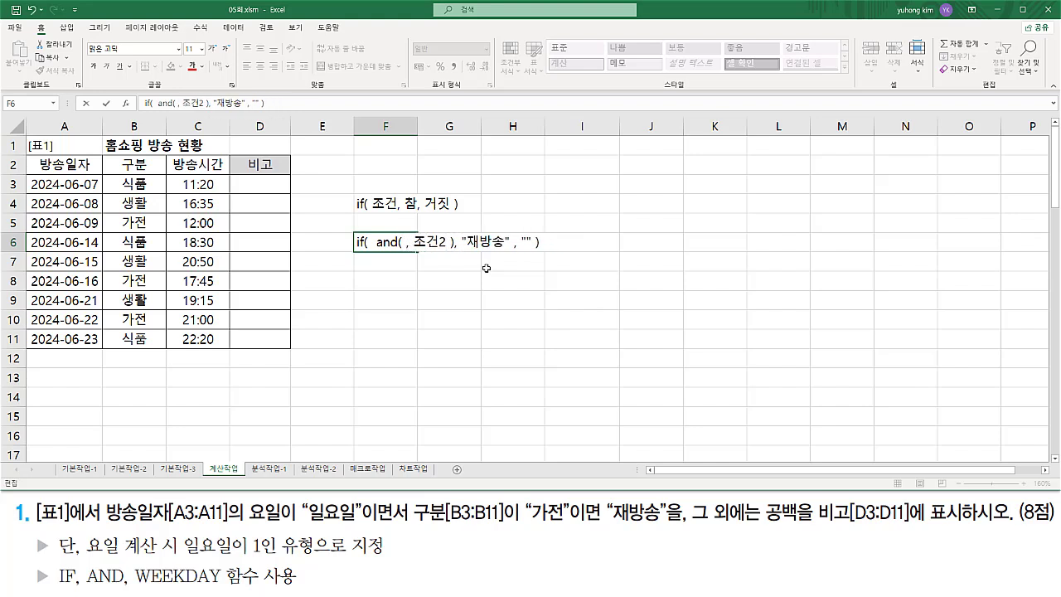
pyautogui.write('=')
pyautogui.write('일ㅇ')
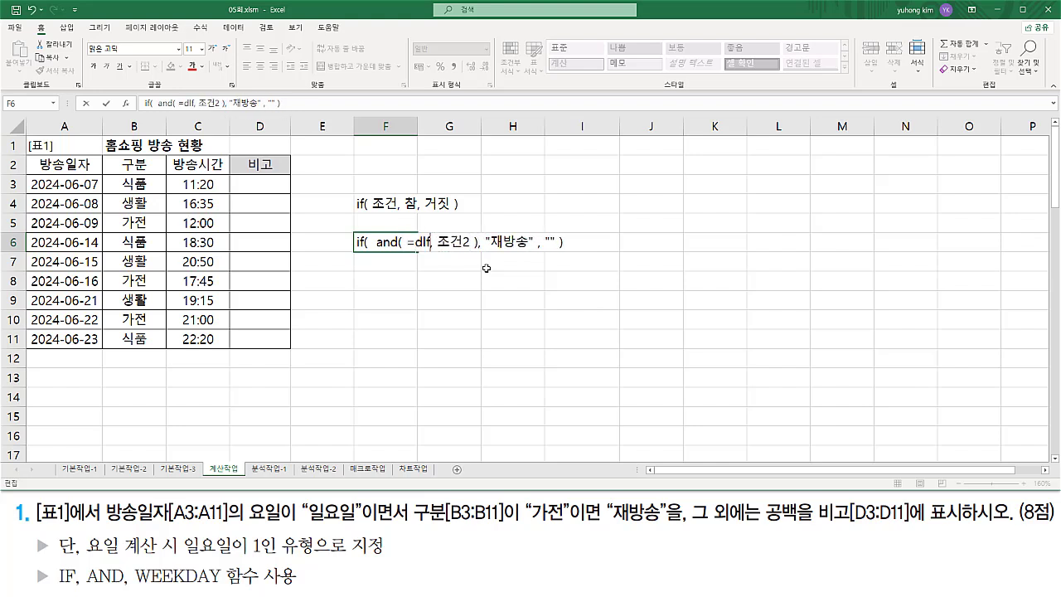
pyautogui.write('ㅛ이')
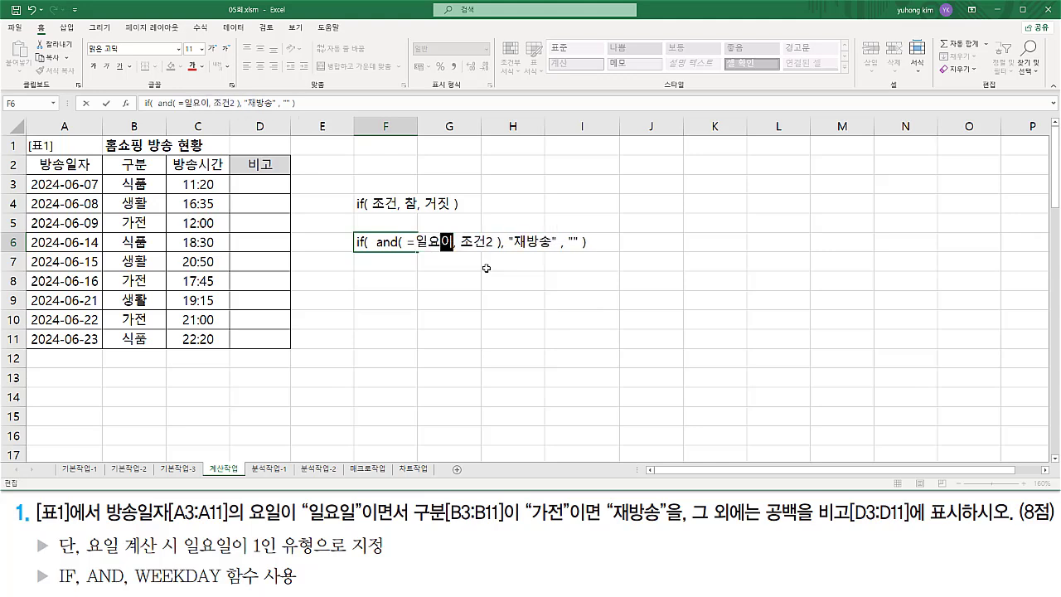
pyautogui.write('ㄹ')
# Replace 조건2 in the F6 formula outline with ="가전" and commit the cell
pyautogui.press('Right')
pyautogui.press('Right')
pyautogui.press('Delete')
pyautogui.press('Delete')
pyautogui.press('Delete')
pyautogui.press('Delete')
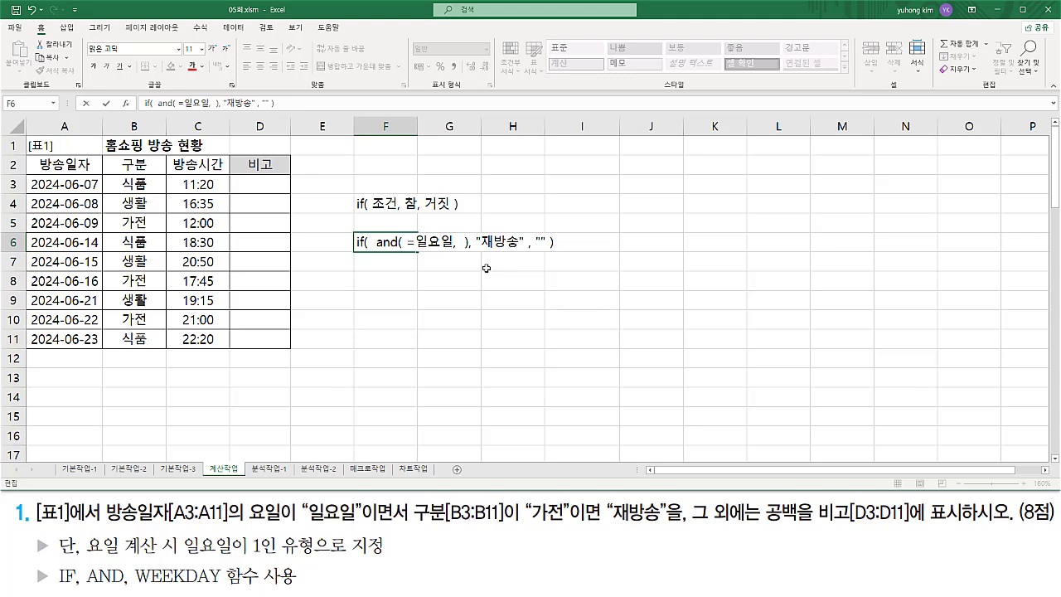
pyautogui.write('="가전')
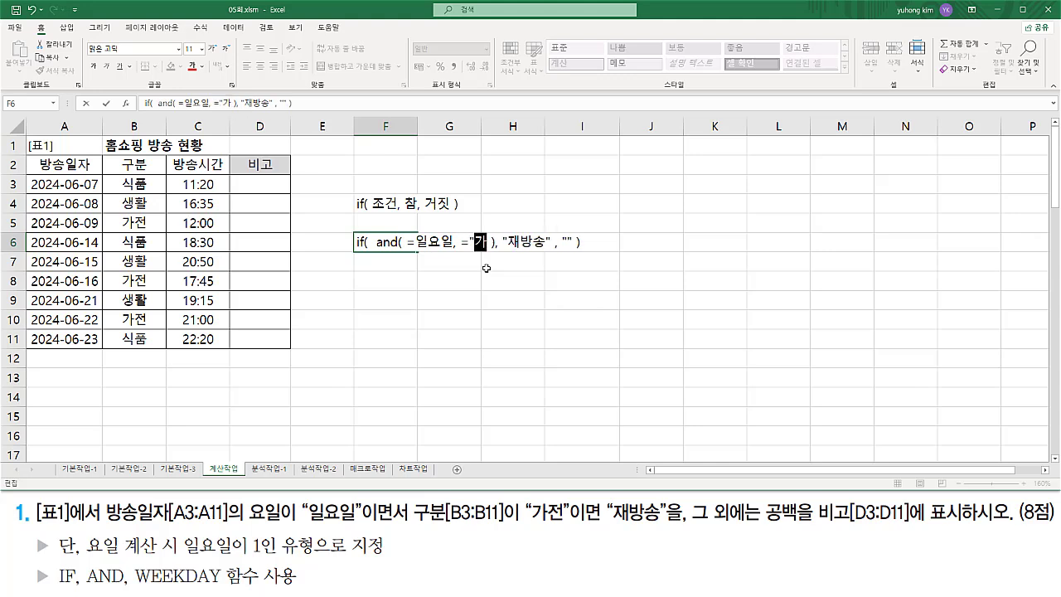
pyautogui.write('"')
pyautogui.press('Return')
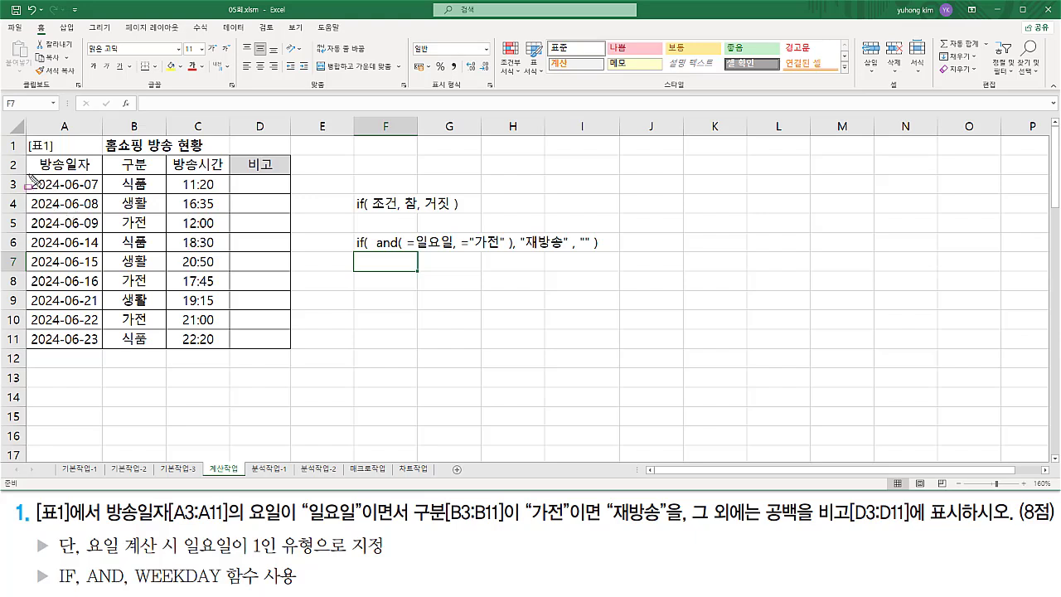
# Mark up dates A3:A11, 요일, "일요일", WEEKDAY and 일요일이 1인 유형 in the task, plus =일요일 in F6, then clear the marks
pyautogui.moveTo(29, 174)
pyautogui.mouseDown()
pyautogui.moveTo(55, 310)
pyautogui.moveTo(103, 353)
pyautogui.mouseUp()
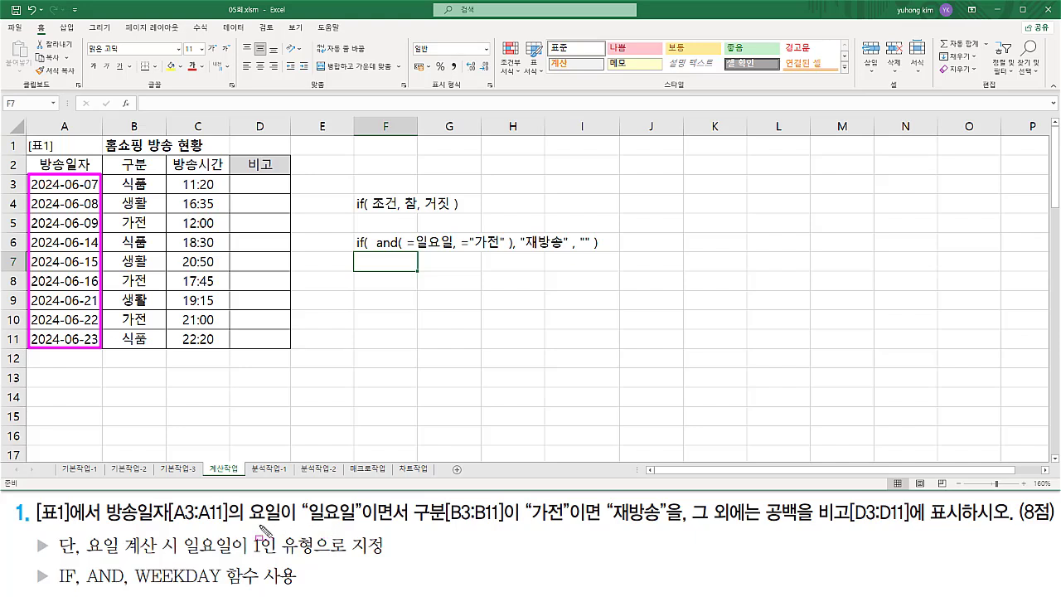
pyautogui.moveTo(247, 505)
pyautogui.mouseDown()
pyautogui.moveTo(267, 529)
pyautogui.moveTo(358, 528)
pyautogui.mouseUp()
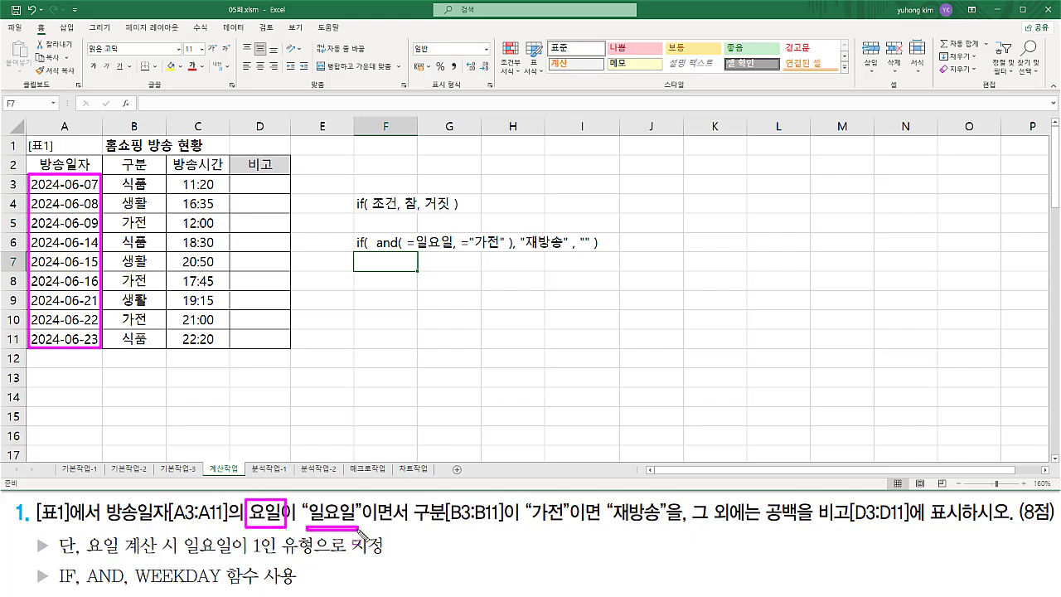
pyautogui.moveTo(404, 249); pyautogui.dragTo(455, 250)
pyautogui.moveTo(139, 570)
pyautogui.mouseDown()
pyautogui.moveTo(186, 591)
pyautogui.moveTo(226, 591)
pyautogui.mouseUp()
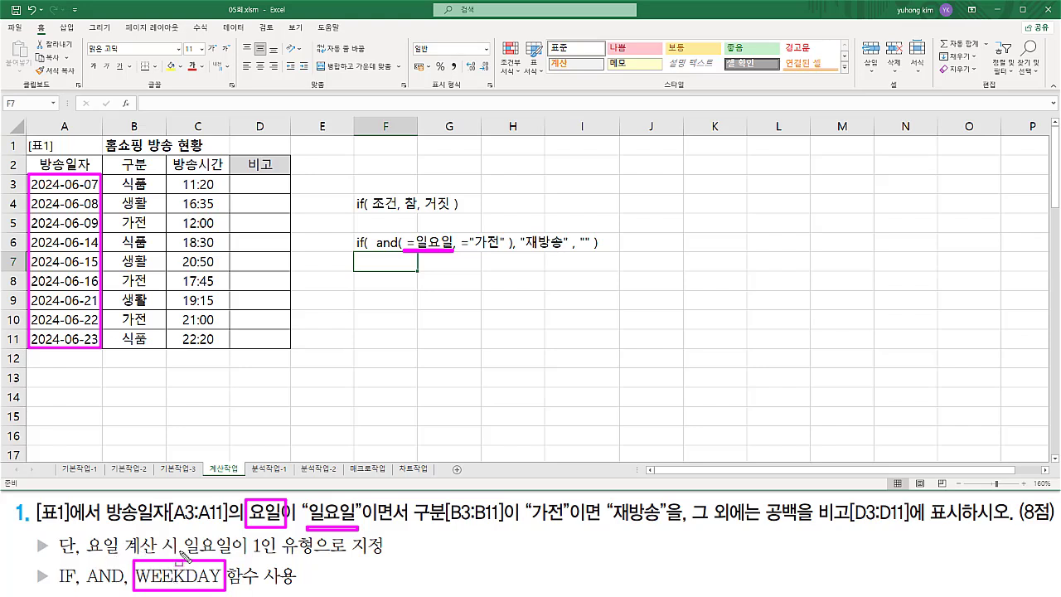
pyautogui.moveTo(176, 532)
pyautogui.mouseDown()
pyautogui.moveTo(249, 559)
pyautogui.moveTo(319, 559)
pyautogui.mouseUp()
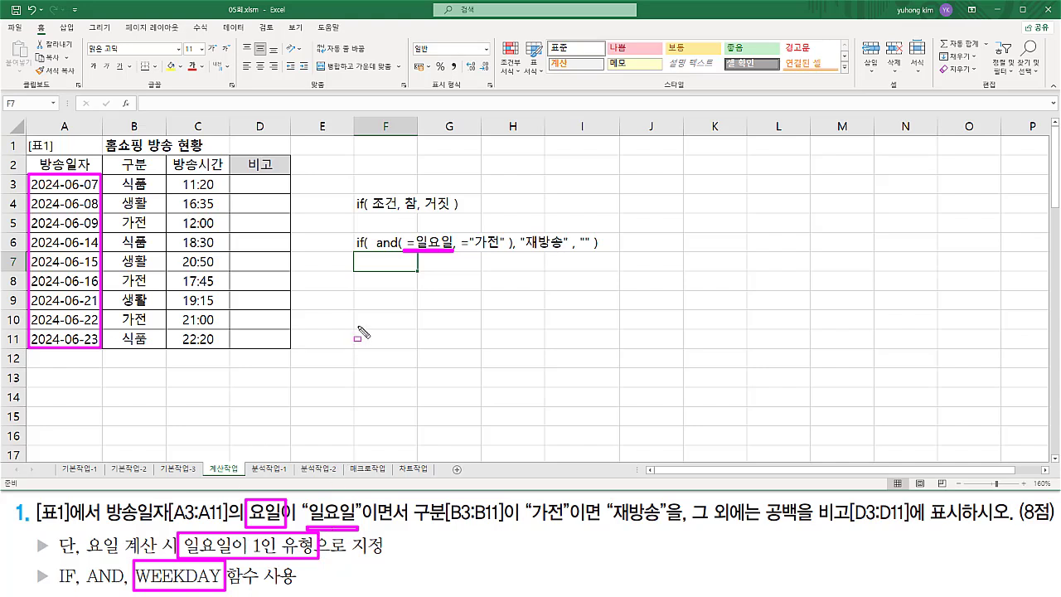
pyautogui.press('Escape')
# Write the WEEKDAY syntax note weekday( 날짜, 옵션 ) in cell F8
pyautogui.click(379, 278)
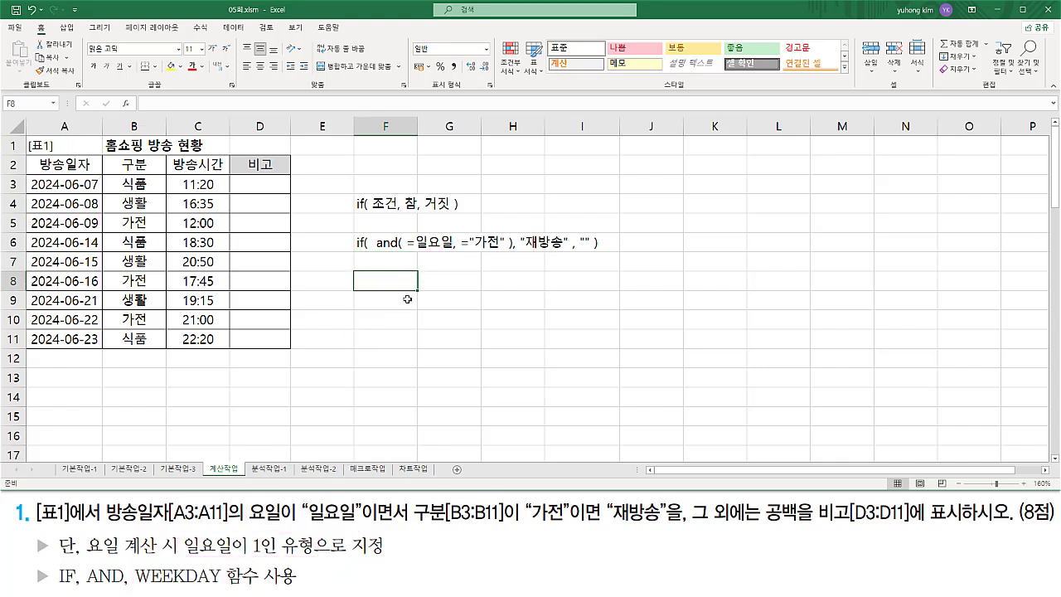
pyautogui.write('ㅈ')
pyautogui.press('BackSpace')
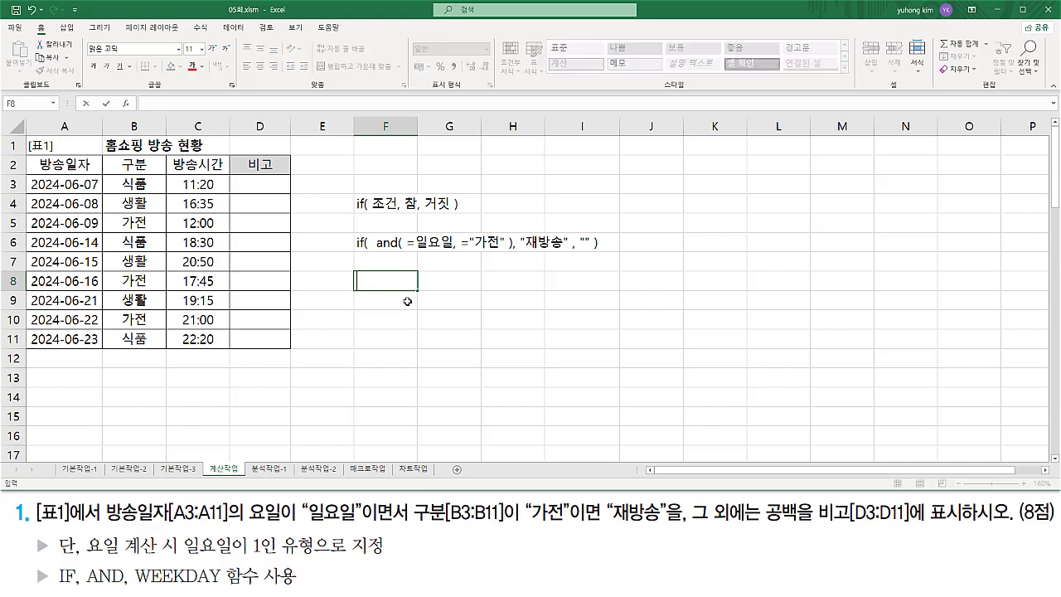
pyautogui.write('weekday(')
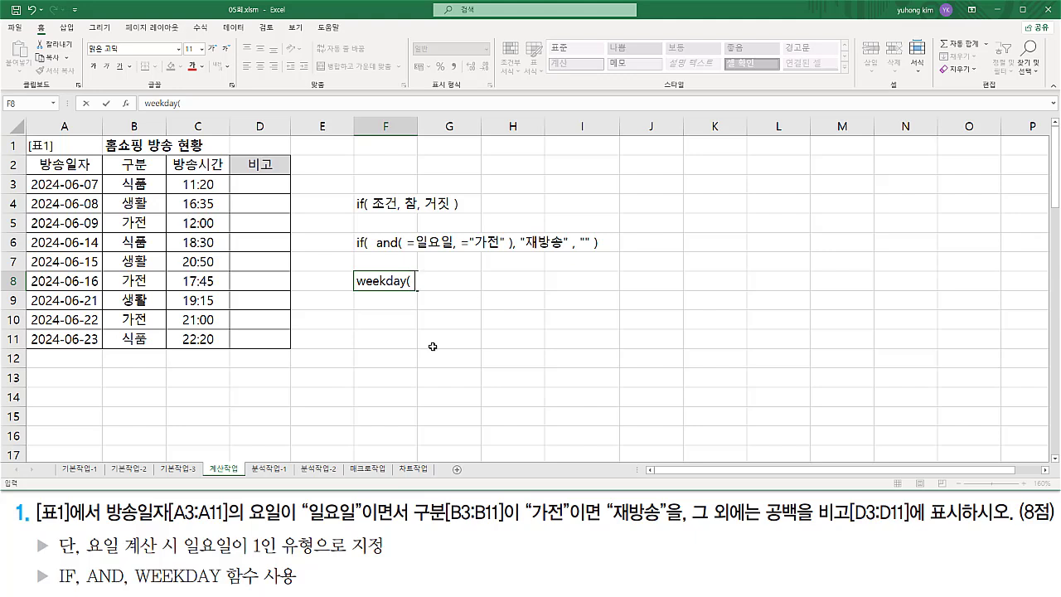
pyautogui.write(' sk')
pyautogui.press('BackSpace')
pyautogui.press('BackSpace')
pyautogui.write('날짜, 옵션')
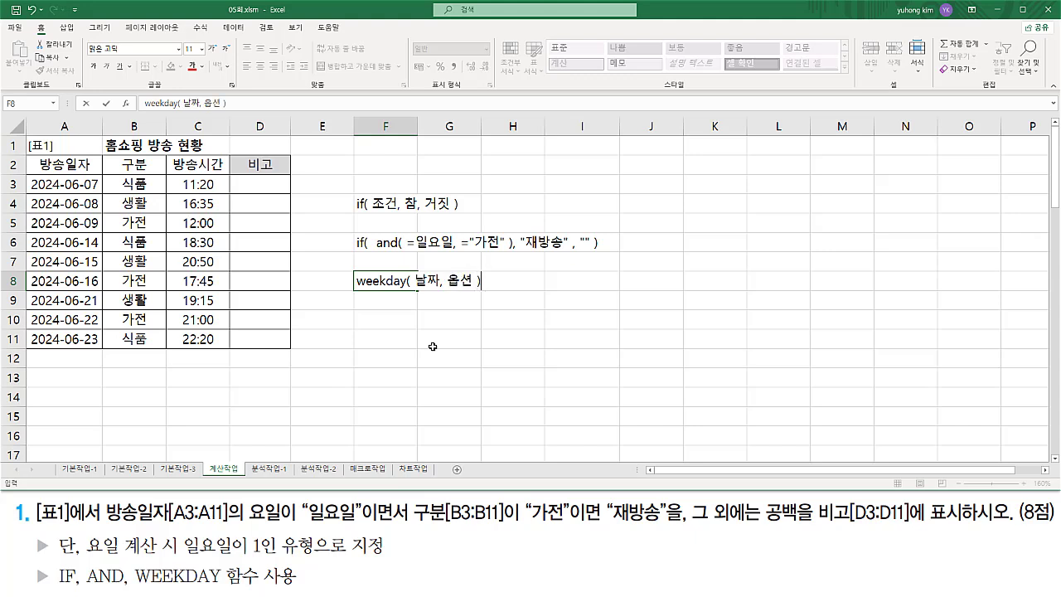
pyautogui.write(' )')
pyautogui.press('Return')
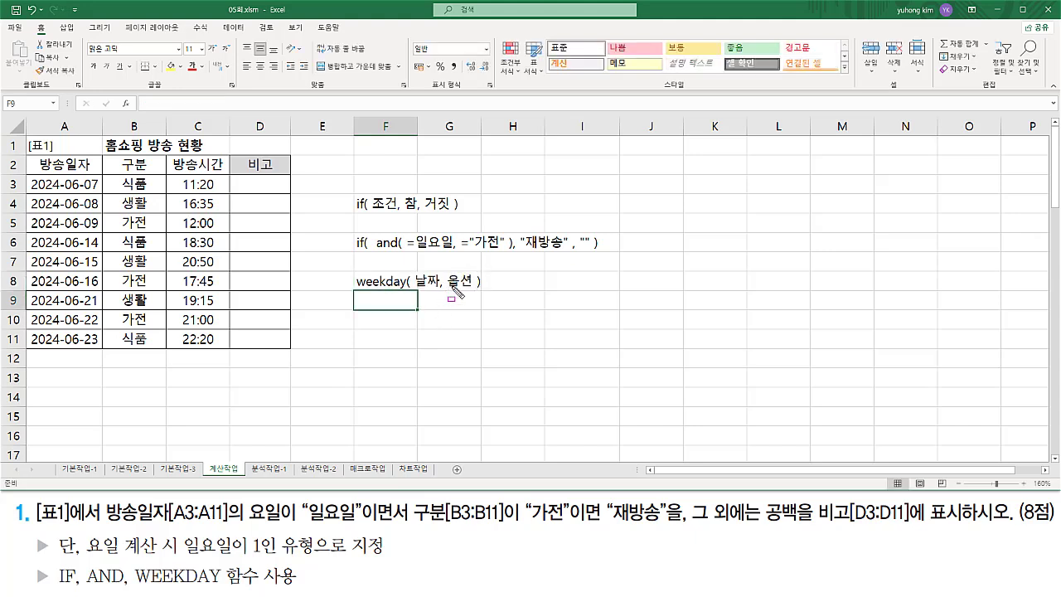
# Underline 옵션 in the F8 note and 일요일이 1인 in the task text, then clear the marks
pyautogui.moveTo(448, 287); pyautogui.dragTo(478, 289)
pyautogui.moveTo(182, 557); pyautogui.dragTo(274, 558)
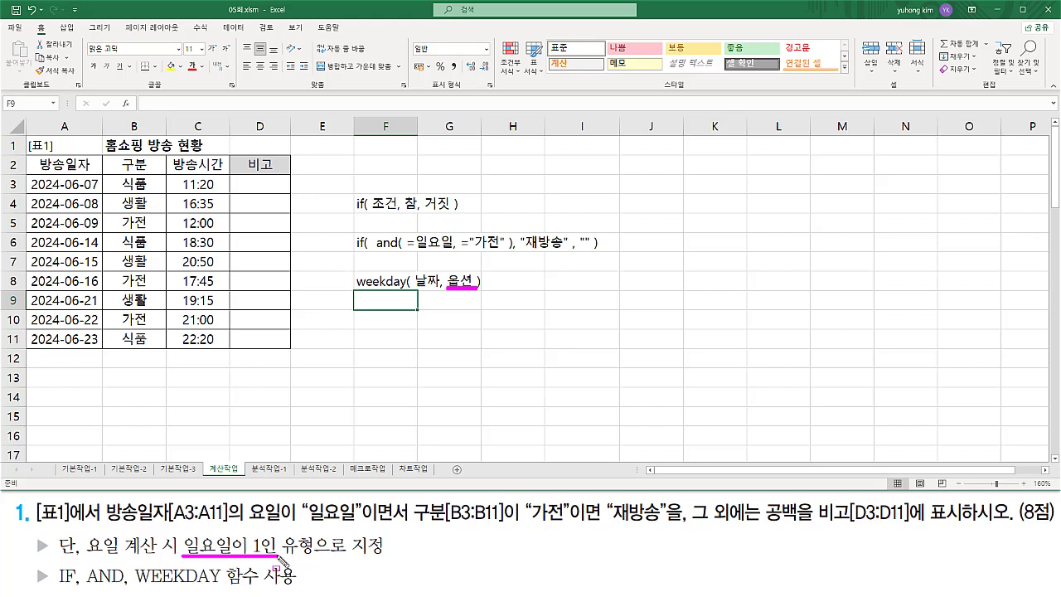
pyautogui.press('Escape')
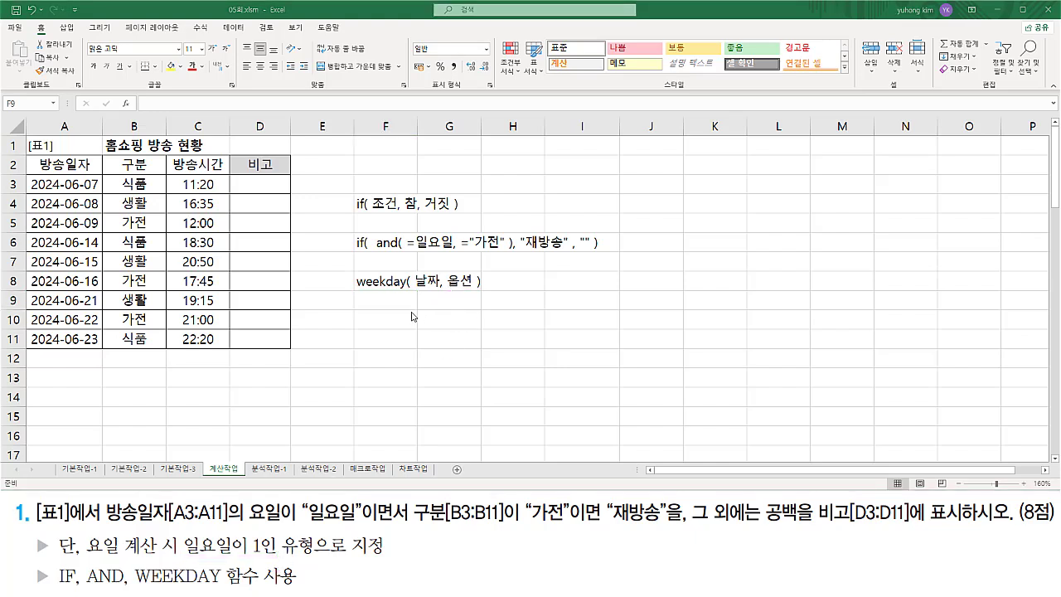
# List the WEEKDAY option numbers 1, 2 and 3 in cells F10:F12
pyautogui.click(392, 320)
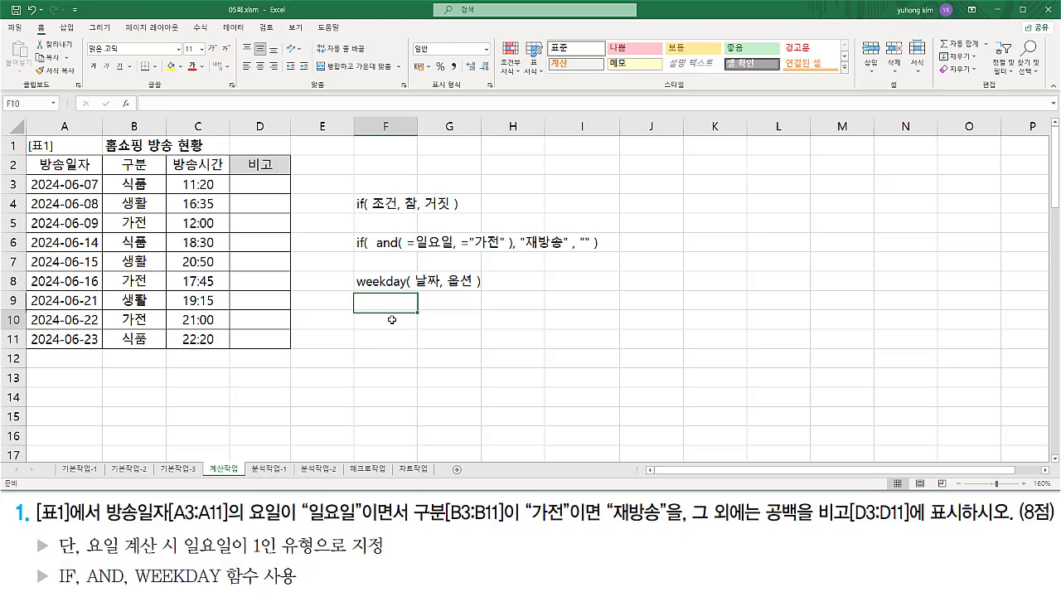
pyautogui.write('1')
pyautogui.press('Return')
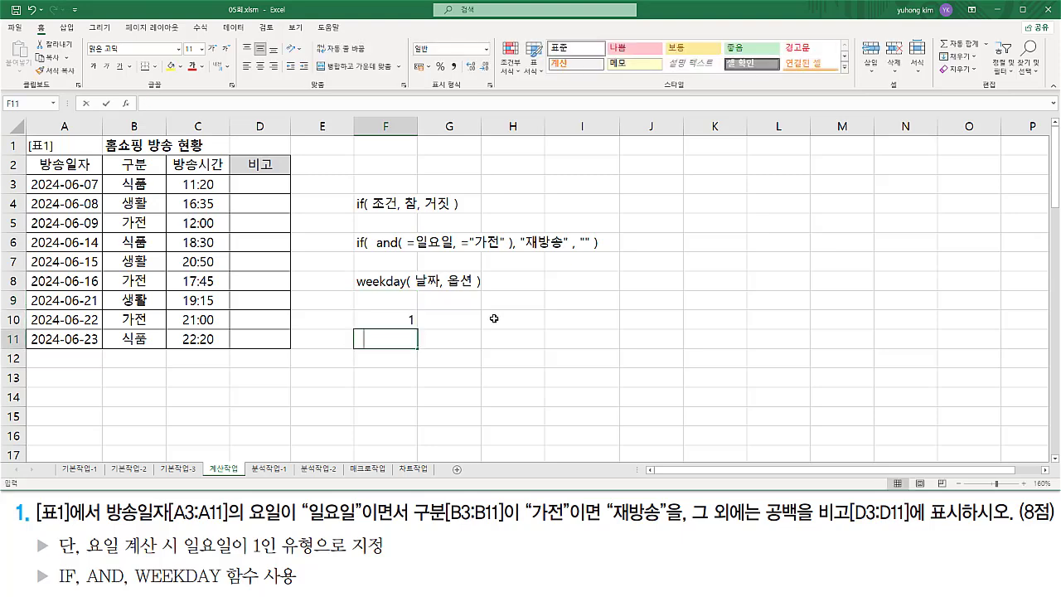
pyautogui.write('2')
pyautogui.press('Return')
pyautogui.write('3')
pyautogui.press('Return')
# Change the option in F10 to 1(생략) and centre the option list F10:F12 horizontally
pyautogui.press('Up')
pyautogui.press('Up')
pyautogui.press('Up')
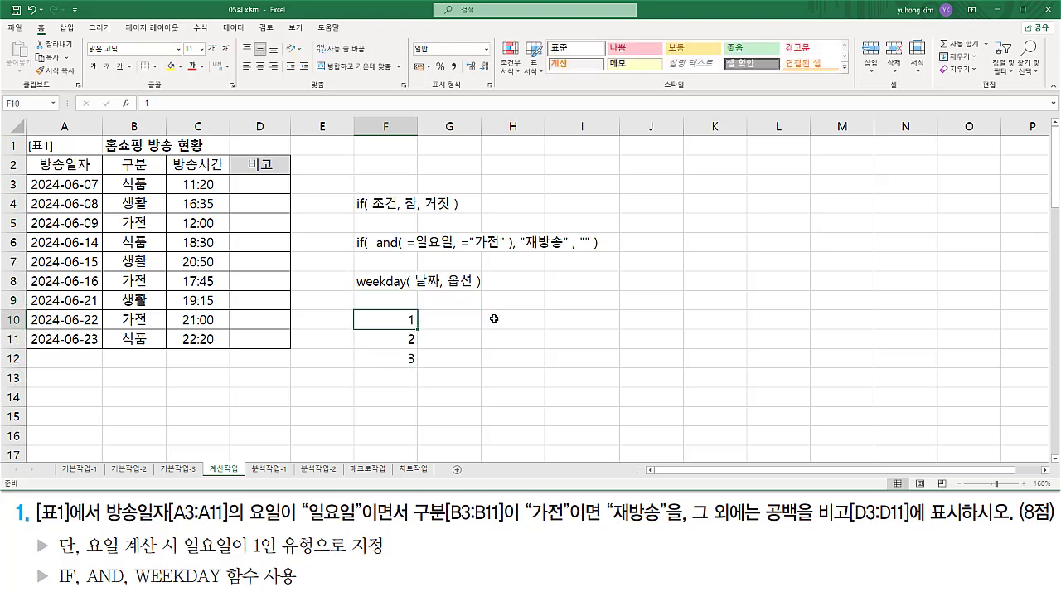
pyautogui.press('F2')
pyautogui.write('(')
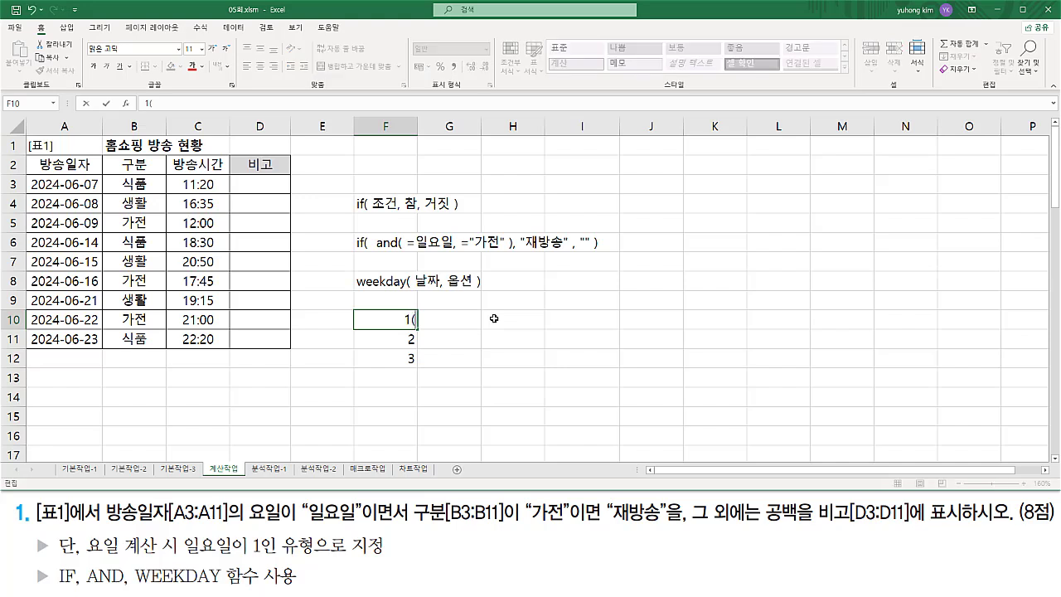
pyautogui.write('to')
pyautogui.press('BackSpace')
pyautogui.press('BackSpace')
pyautogui.press('Hangul')
pyautogui.write('새')
pyautogui.write('생략)')
pyautogui.press('Return')
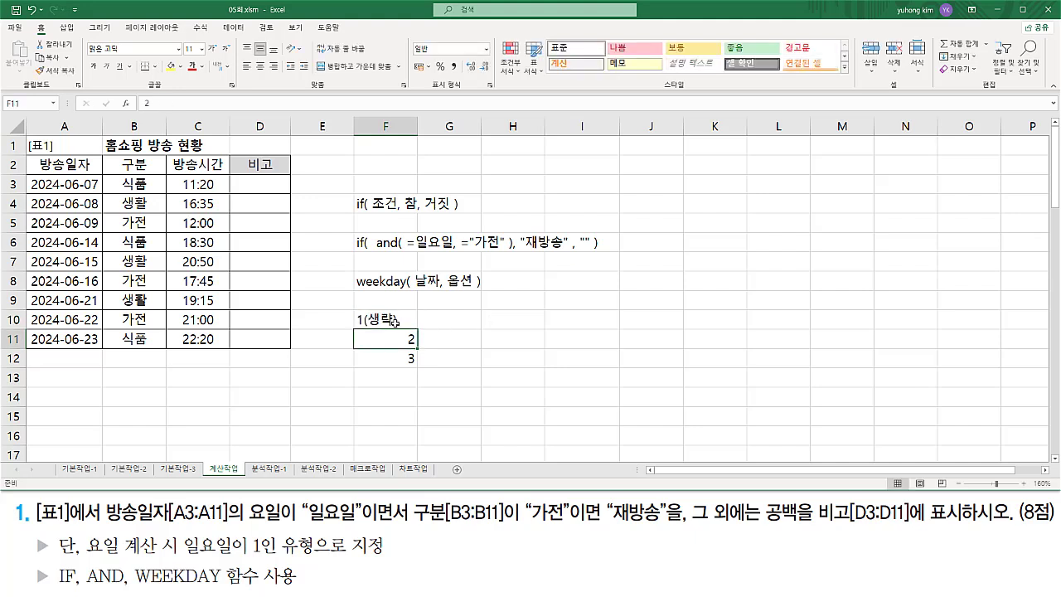
pyautogui.moveTo(394, 321); pyautogui.dragTo(398, 359)
pyautogui.click(260, 65)
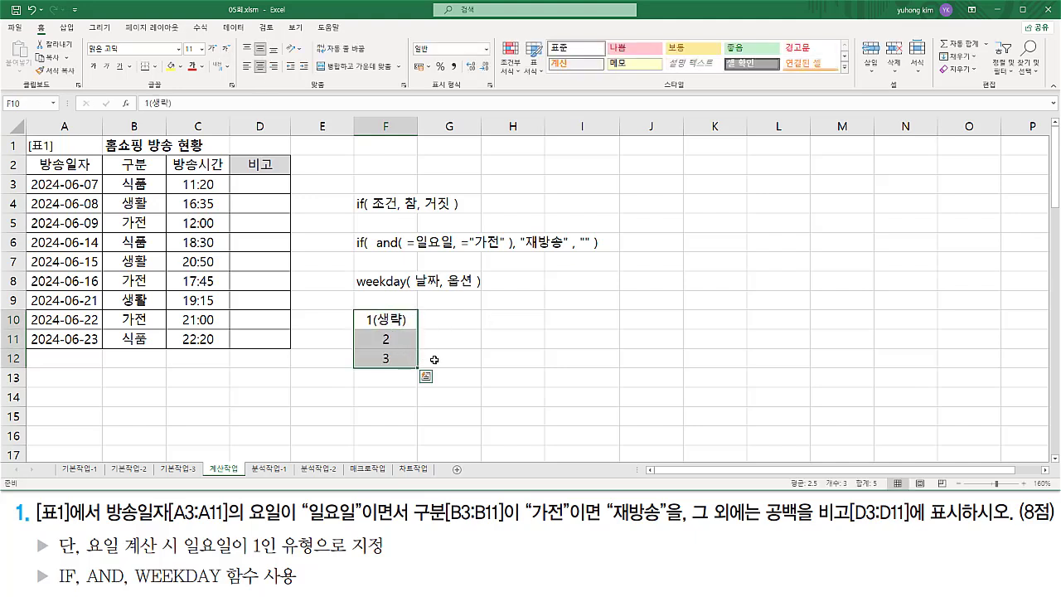
# Enter the return ranges 1~7, 1~7 and 0~6 beside the three options in G10:G12
pyautogui.click(441, 322)
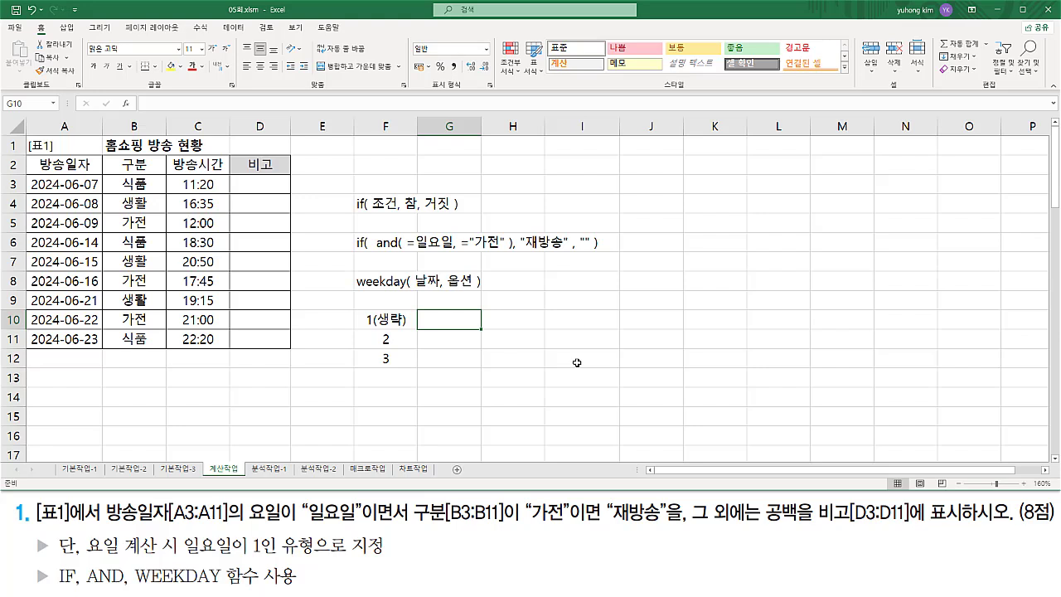
pyautogui.press('Right')
pyautogui.press('Left')
pyautogui.write('1~')
pyautogui.press('Return')
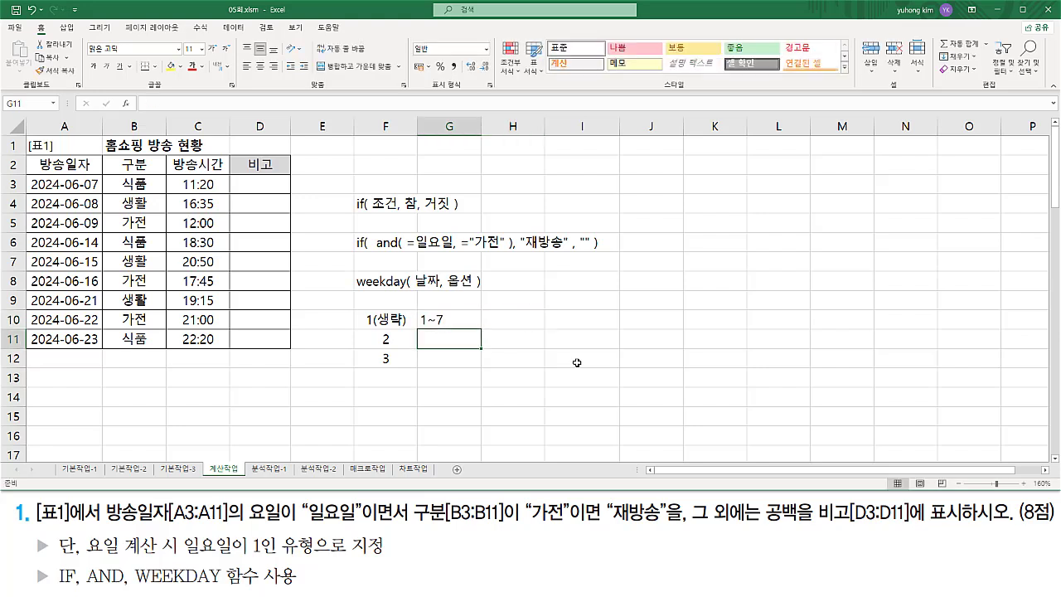
pyautogui.write('1~7')
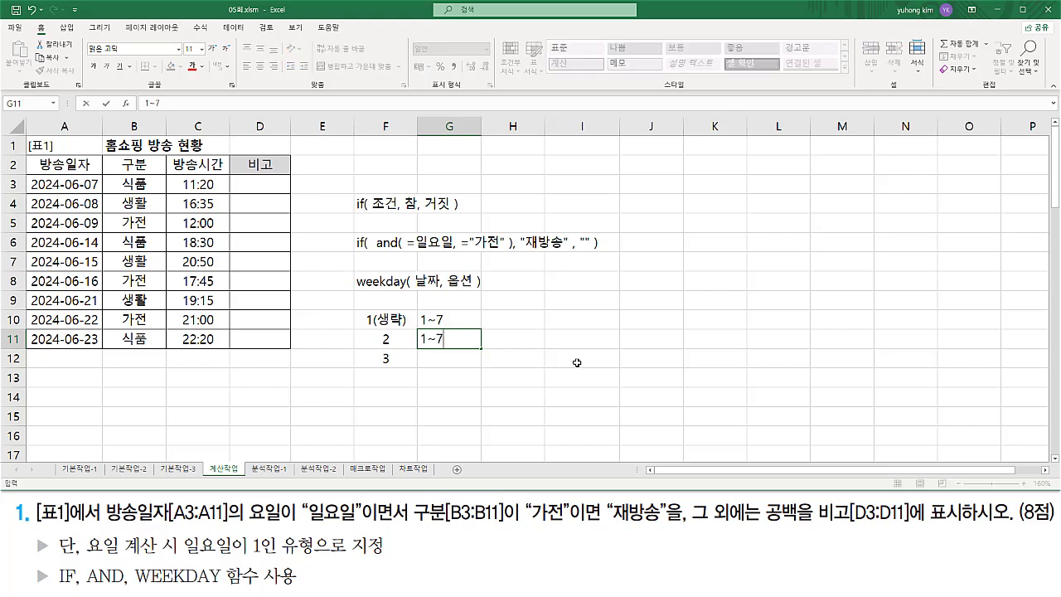
pyautogui.press('Return')
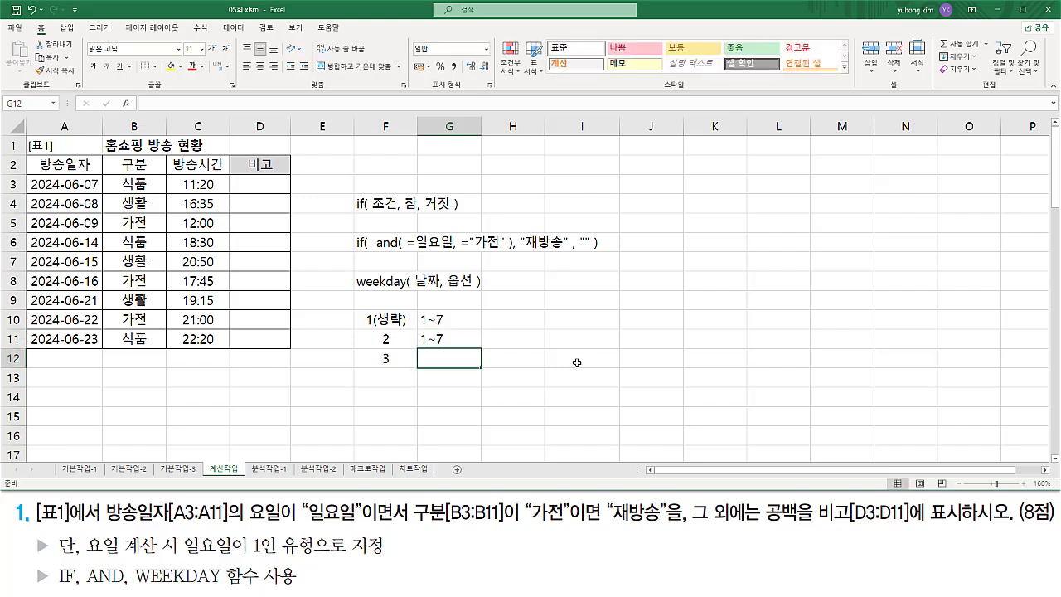
pyautogui.write('0~')
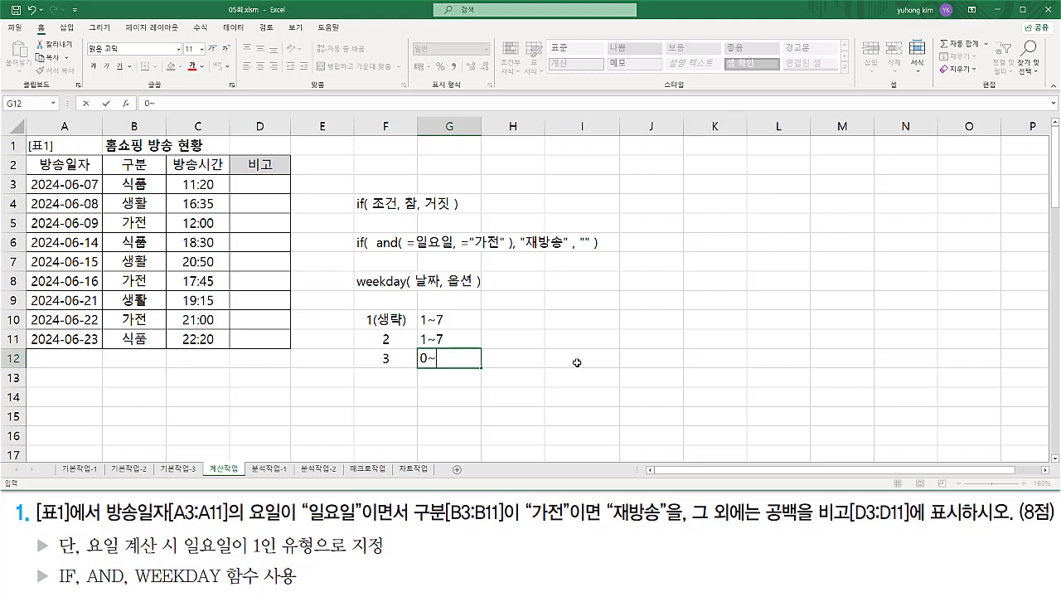
pyautogui.press('Return')
# Add the weekdays to option 1's range so that G10 reads 1일~7토
pyautogui.press('Up')
pyautogui.press('Up')
pyautogui.press('Up')
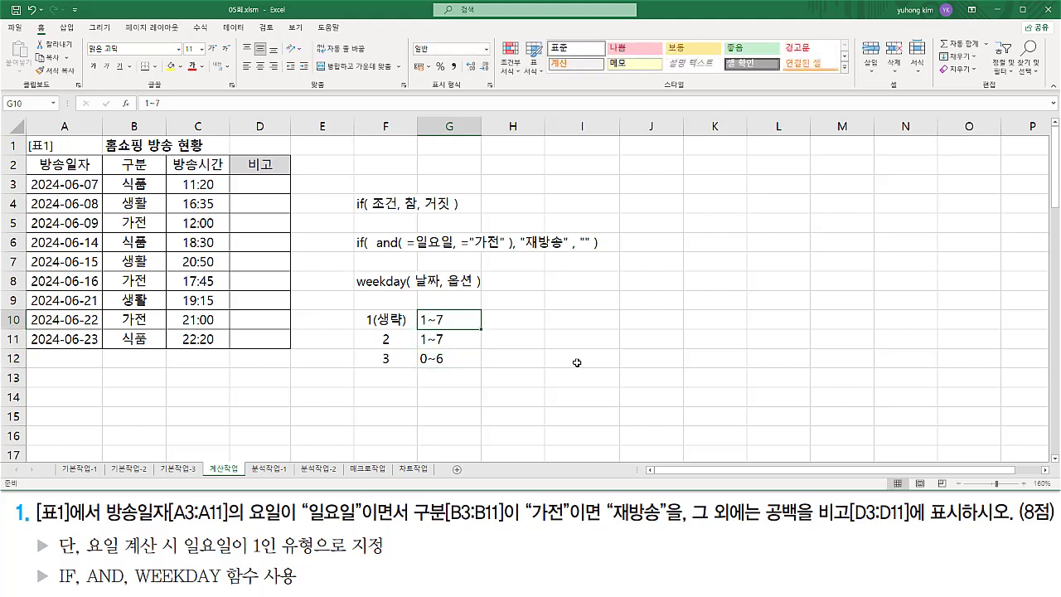
pyautogui.press('F2')
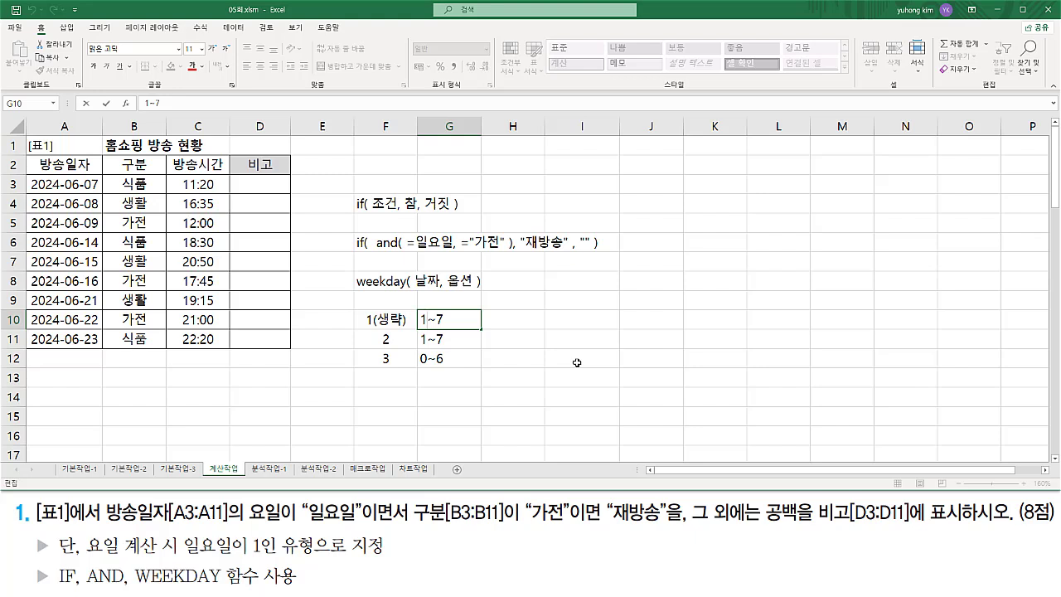
pyautogui.write('dlf')
pyautogui.press('BackSpace')
pyautogui.press('BackSpace')
pyautogui.press('BackSpace')
pyautogui.write('dl')
pyautogui.press('BackSpace')
pyautogui.press('BackSpace')
pyautogui.write('일~7')
pyautogui.write('ㄹ')
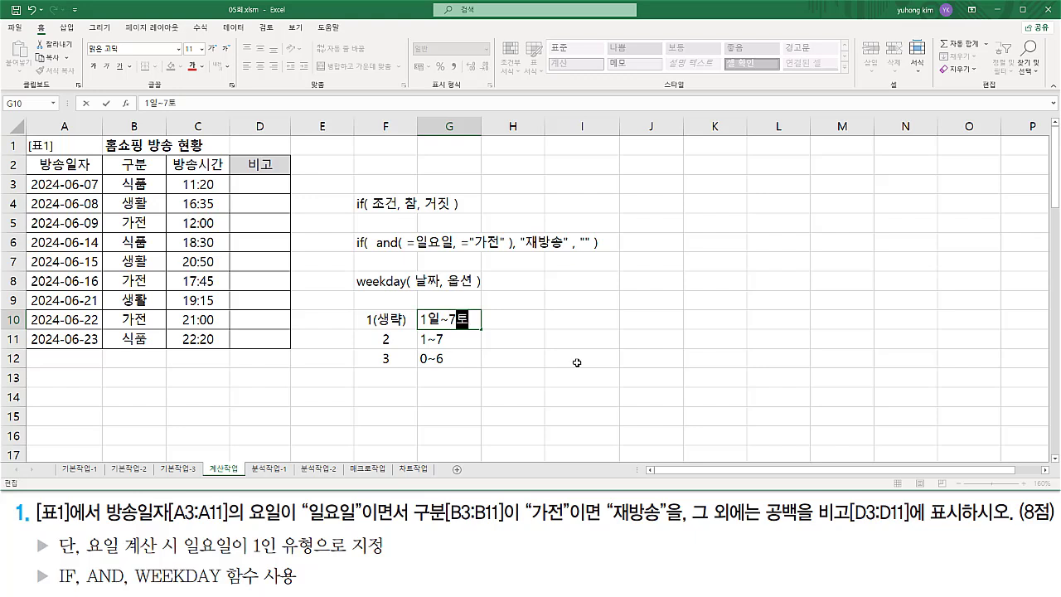
pyautogui.press('Return')
# Add the weekdays to option 2's range so that G11 reads 1월~7일
pyautogui.press('F2')
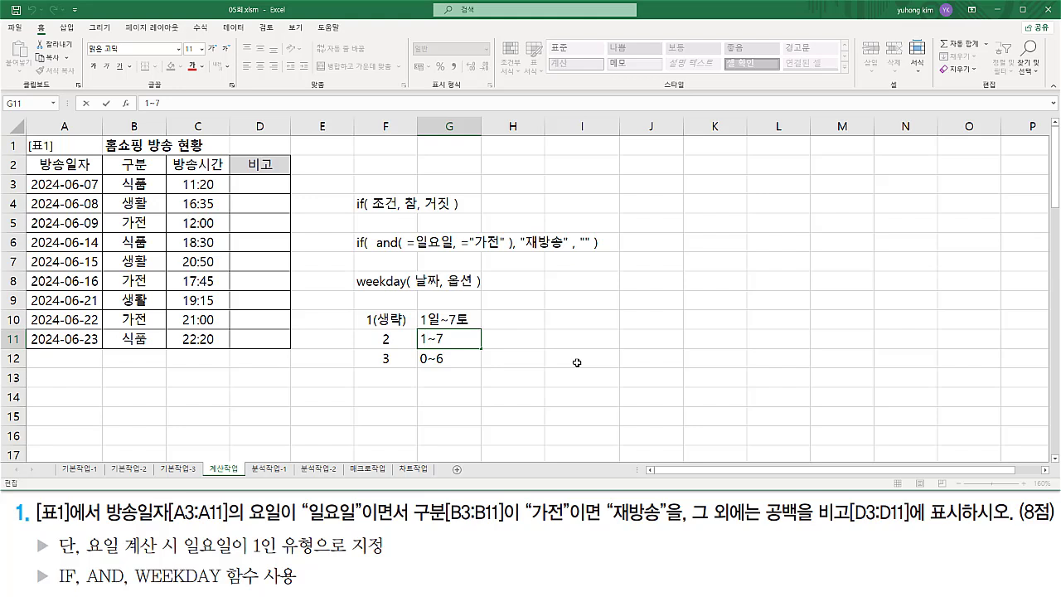
pyautogui.write('월')
pyautogui.press('Right')
pyautogui.press('Right')
pyautogui.write('일')
pyautogui.press('Return')
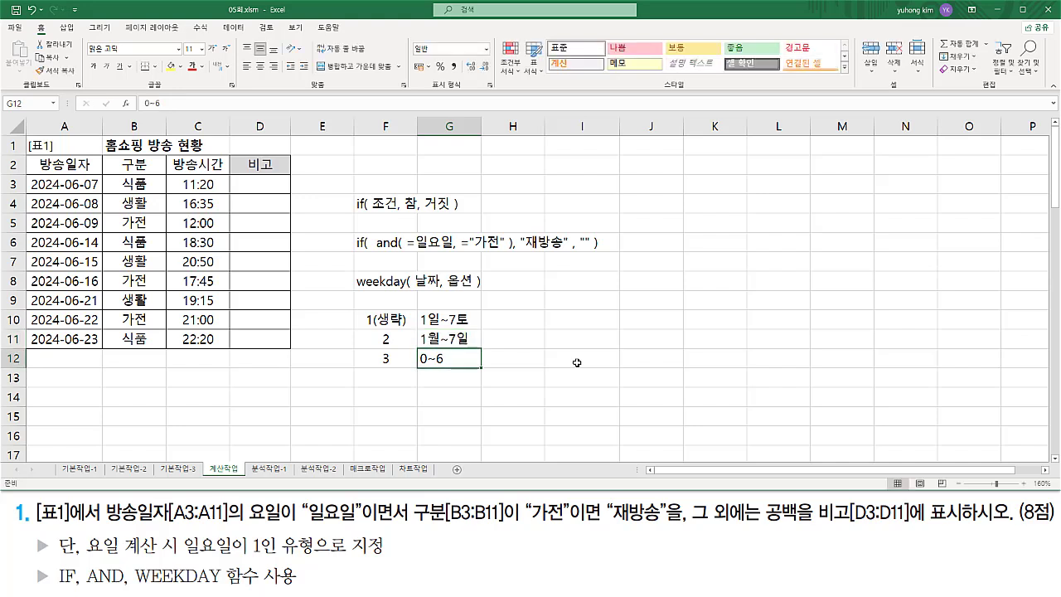
# Add the weekdays to option 3's range so that G12 reads 0월~6일
pyautogui.press('F2')
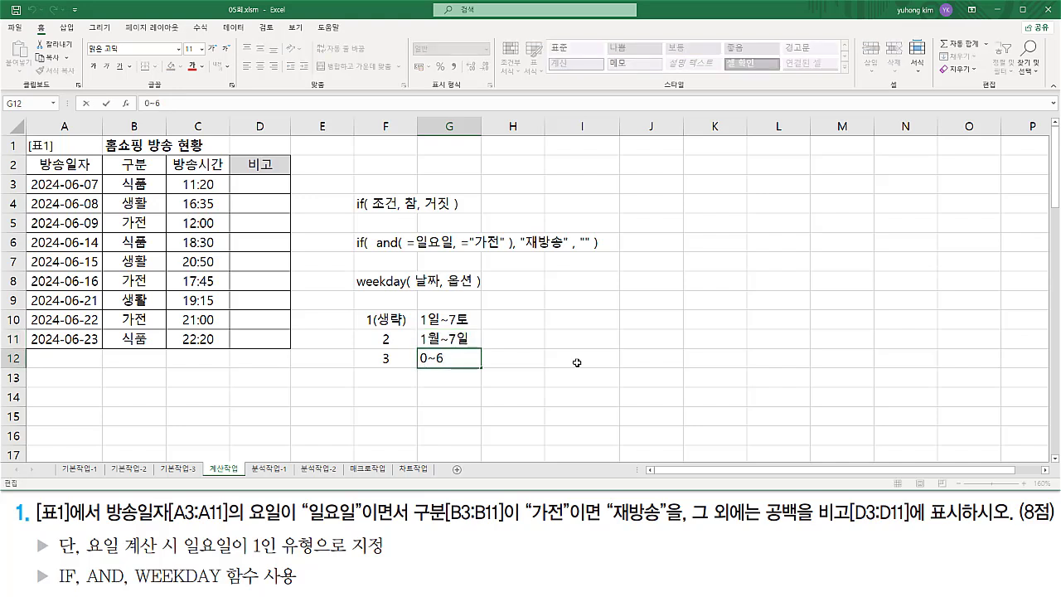
pyautogui.press('Left')
pyautogui.press('Left')
pyautogui.write('월')
pyautogui.press('End')
pyautogui.write('일')
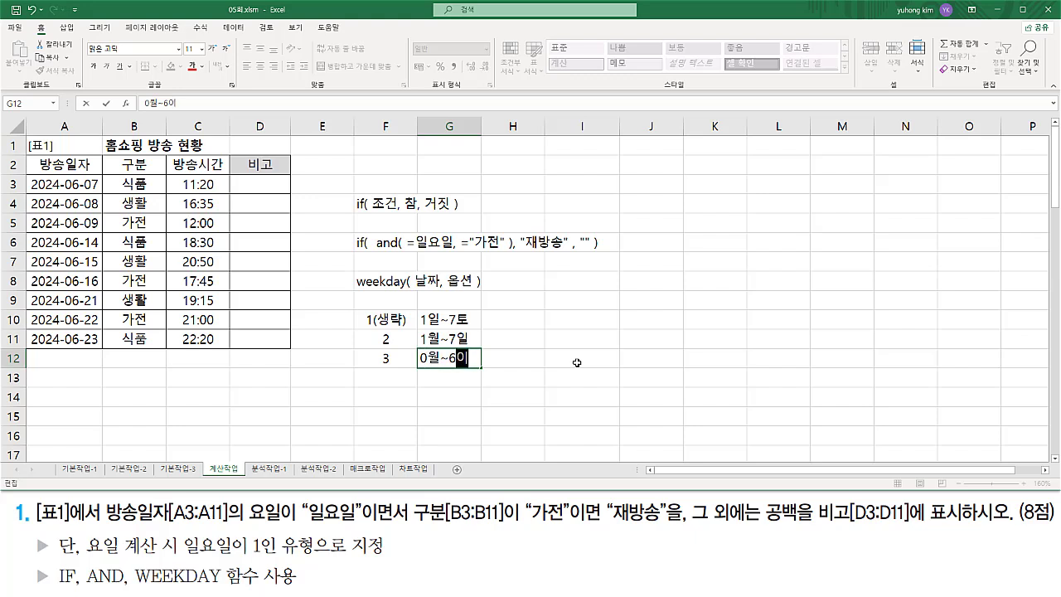
pyautogui.press('Return')
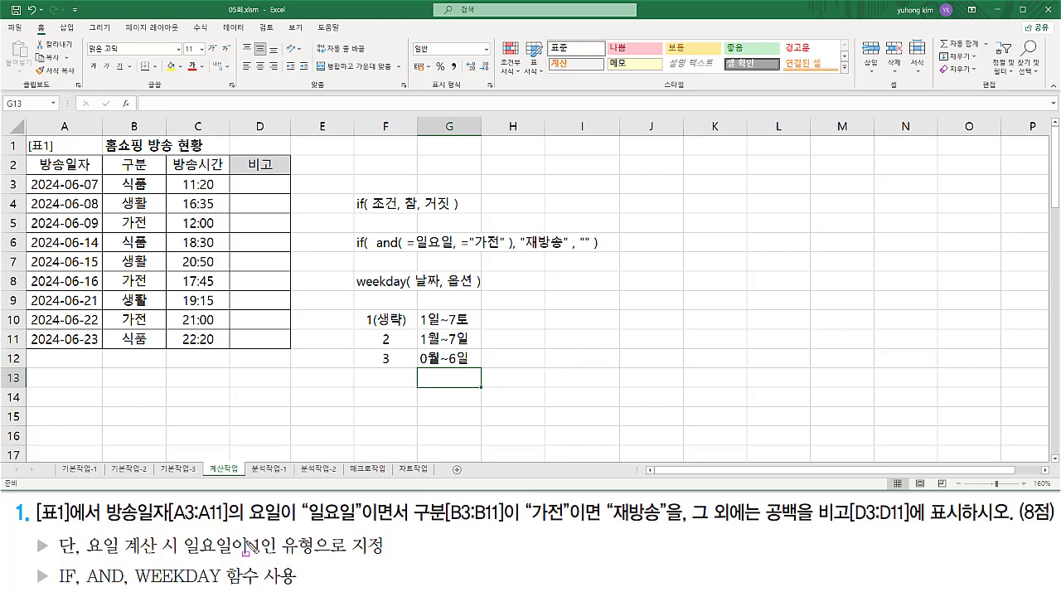
# Mark the task's 일요일이 1인 유형으로 지정, 1일 in G10, 1(생략) in F10 and 옵션 in F8, then clear the marks
pyautogui.moveTo(166, 560)
pyautogui.mouseDown()
pyautogui.moveTo(286, 560)
pyautogui.moveTo(300, 537)
pyautogui.moveTo(390, 543)
pyautogui.mouseUp()
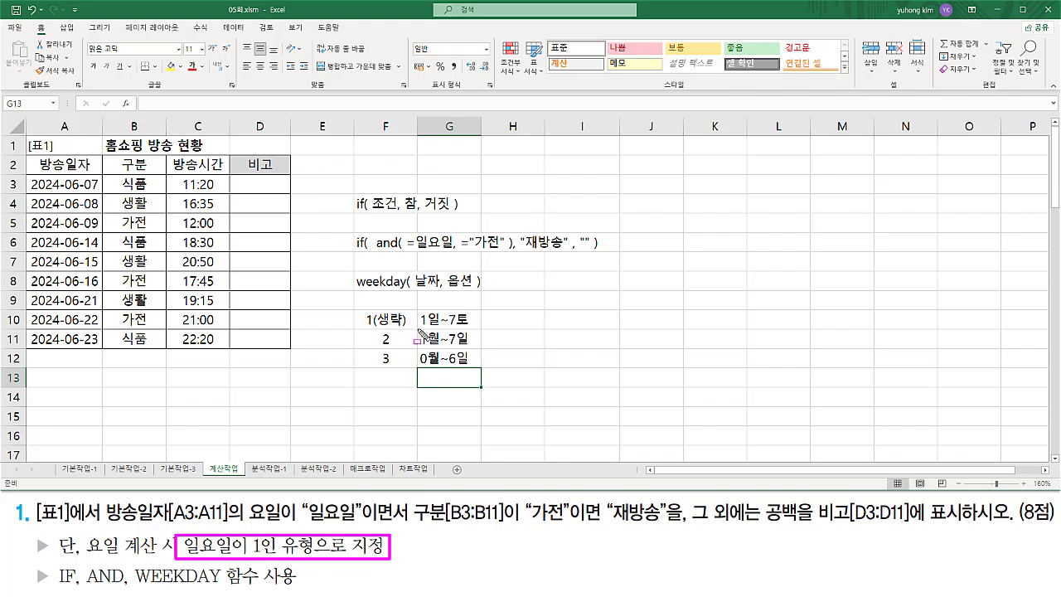
pyautogui.moveTo(418, 327)
pyautogui.mouseDown()
pyautogui.moveTo(439, 328)
pyautogui.moveTo(441, 310)
pyautogui.mouseUp()
pyautogui.moveTo(362, 318)
pyautogui.mouseDown()
pyautogui.moveTo(383, 329)
pyautogui.moveTo(410, 314)
pyautogui.moveTo(411, 329)
pyautogui.mouseUp()
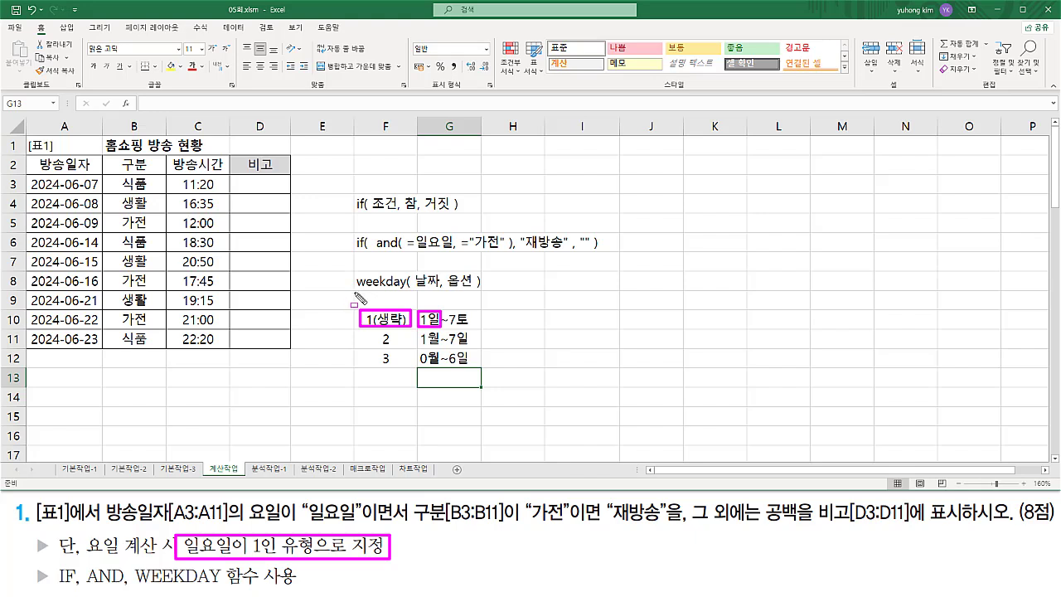
pyautogui.moveTo(445, 289); pyautogui.dragTo(475, 289)
pyautogui.press('e')
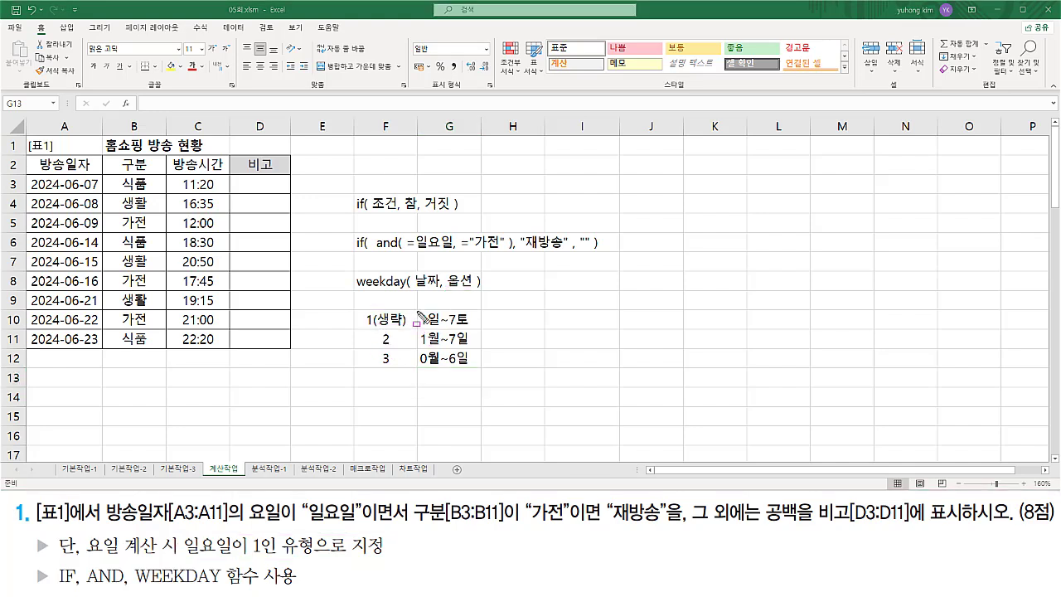
# Box the start and end numbers of the three weekday ranges in G10:G12 for comparison
pyautogui.moveTo(417, 308); pyautogui.dragTo(429, 351)
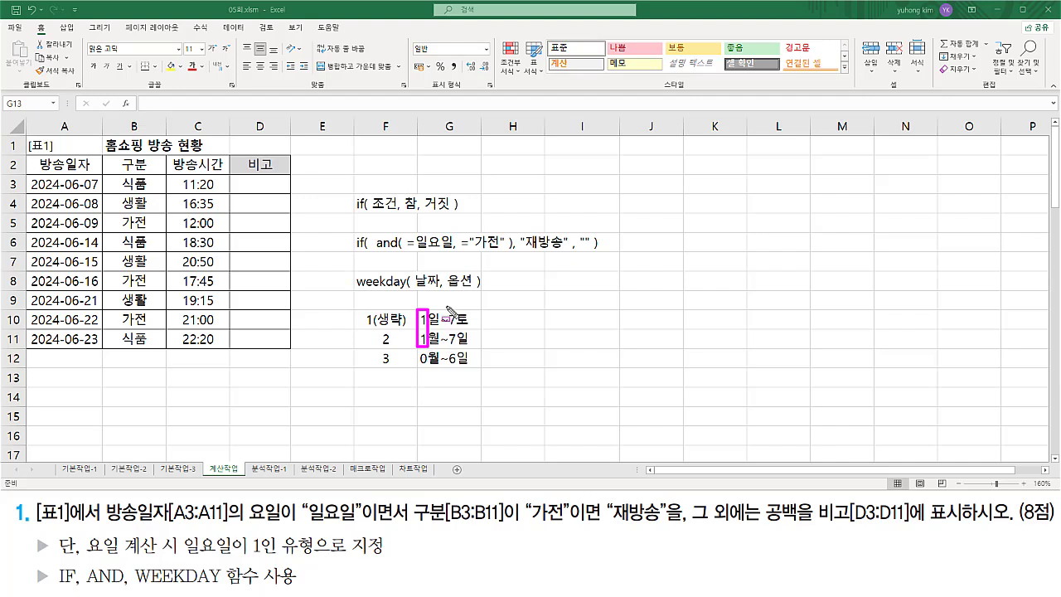
pyautogui.moveTo(445, 306); pyautogui.dragTo(460, 346)
pyautogui.moveTo(417, 348); pyautogui.dragTo(456, 367)
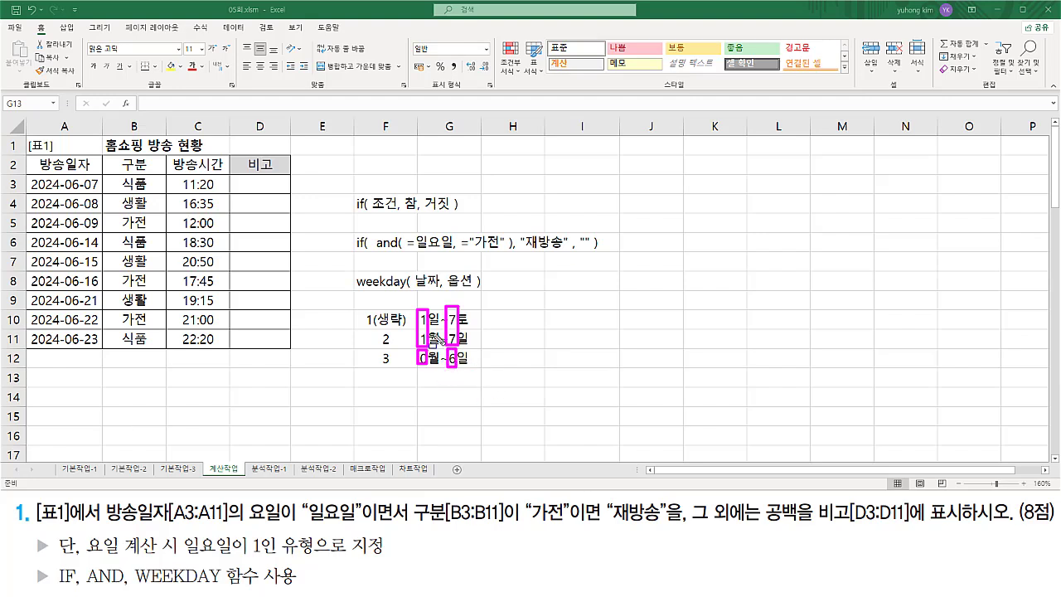
# Box the start and end weekdays of the three ranges in G10:G12 for comparison, and clear the marks
pyautogui.moveTo(428, 329); pyautogui.dragTo(441, 369)
pyautogui.moveTo(455, 329); pyautogui.dragTo(471, 369)
pyautogui.moveTo(427, 310)
pyautogui.mouseDown()
pyautogui.moveTo(439, 328)
pyautogui.moveTo(469, 326)
pyautogui.mouseUp()
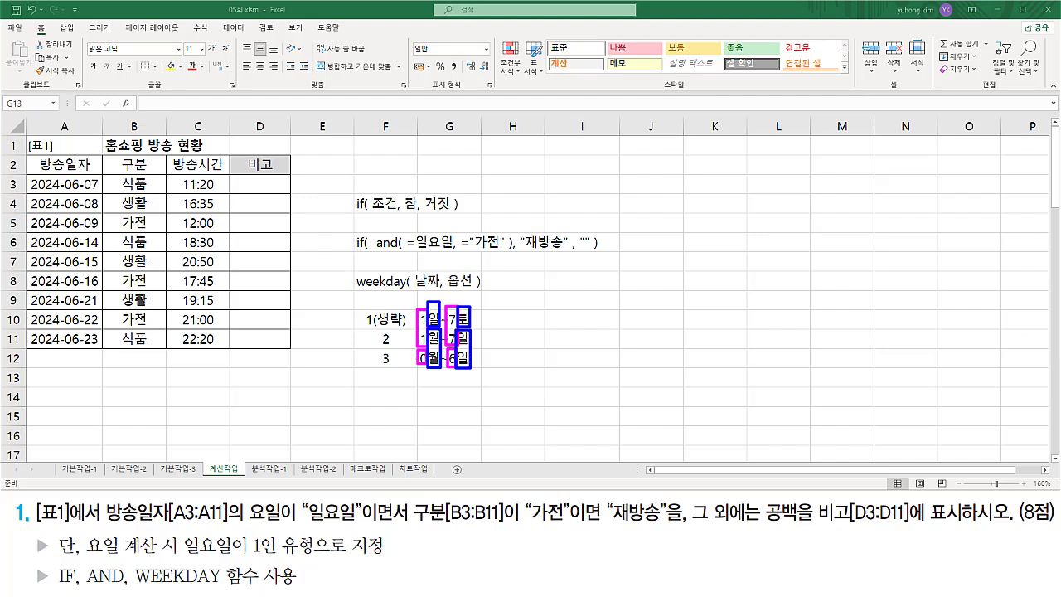
pyautogui.press('Escape')
# Enter =WEEKDAY( A3 ) in D3 and fill the formula down to D11
pyautogui.click(267, 185)
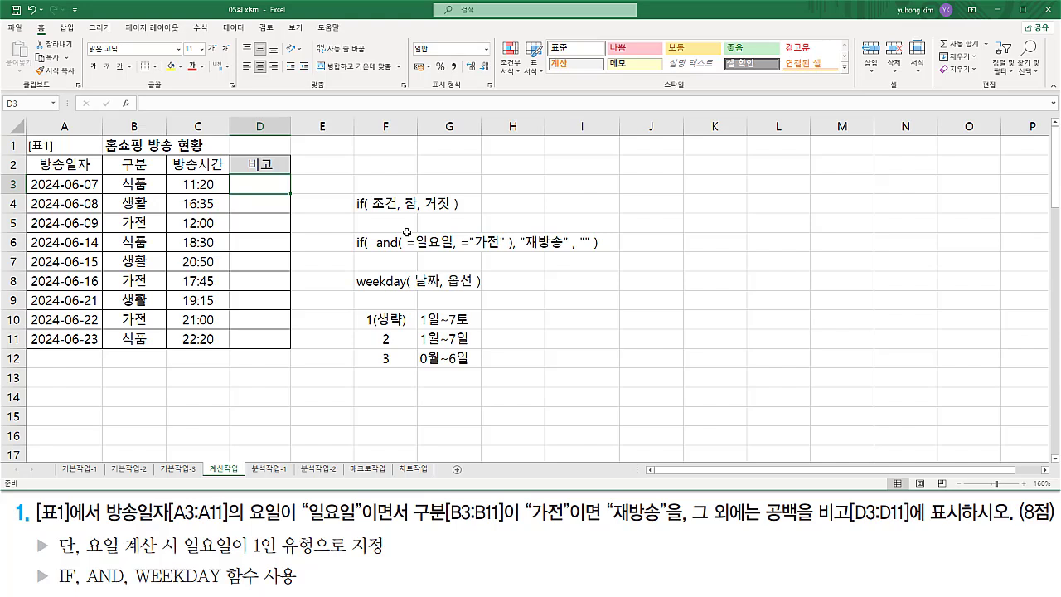
pyautogui.write('=w')
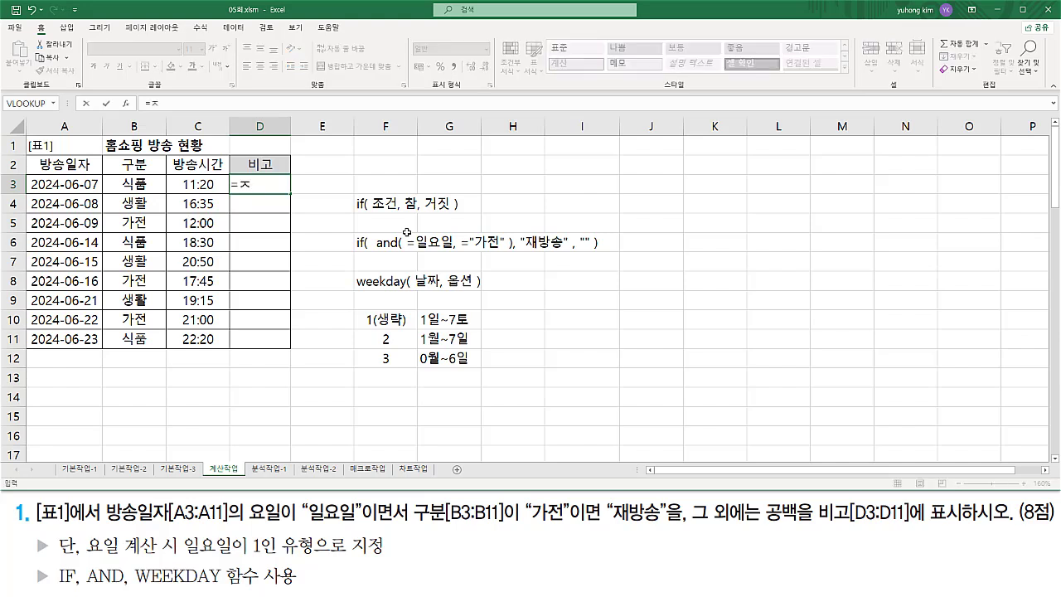
pyautogui.write('eek')
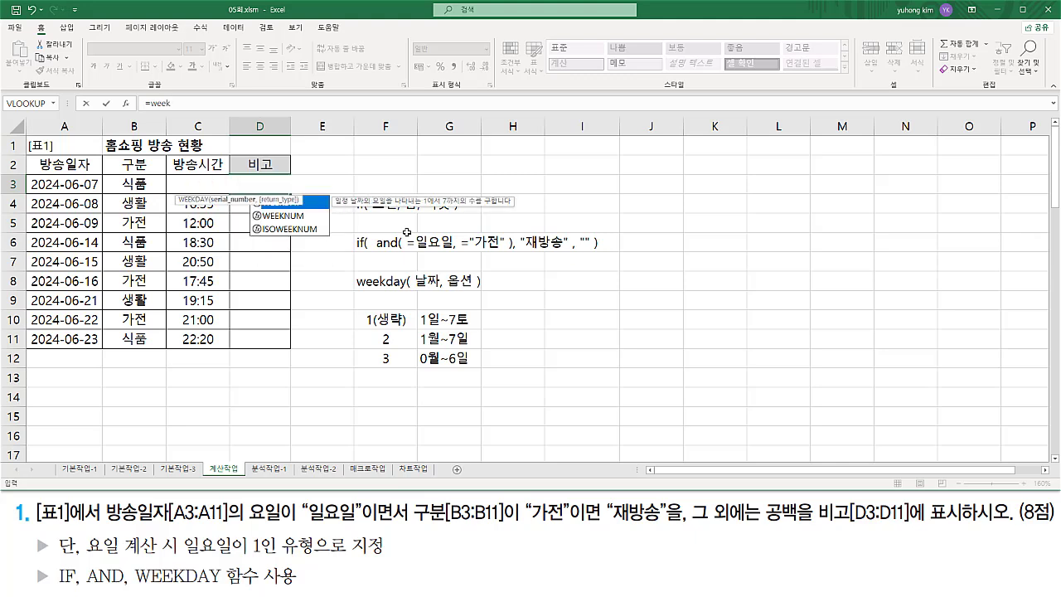
pyautogui.press('Tab')
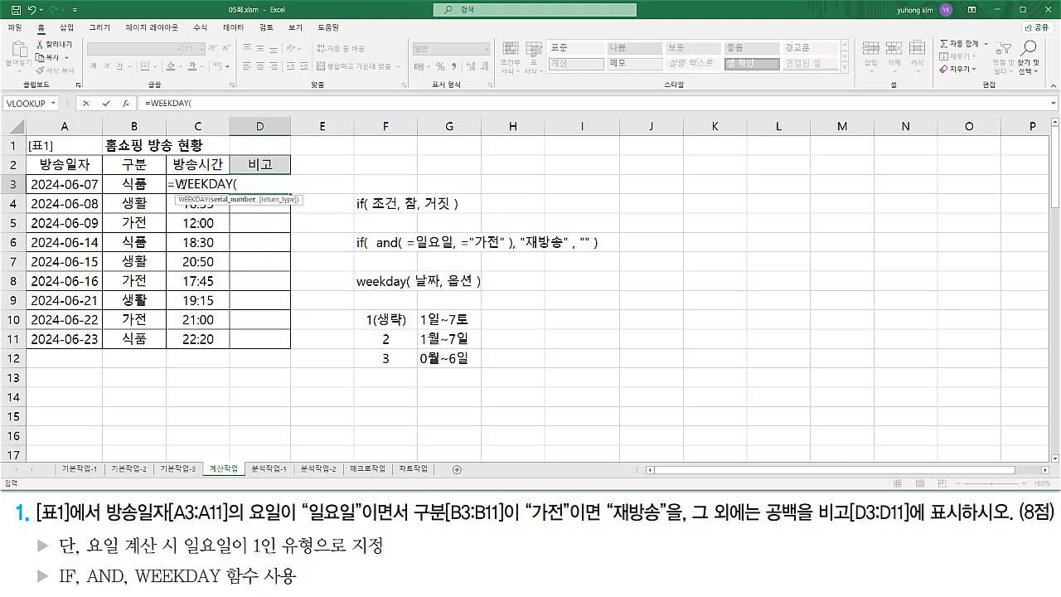
pyautogui.click(58, 183)
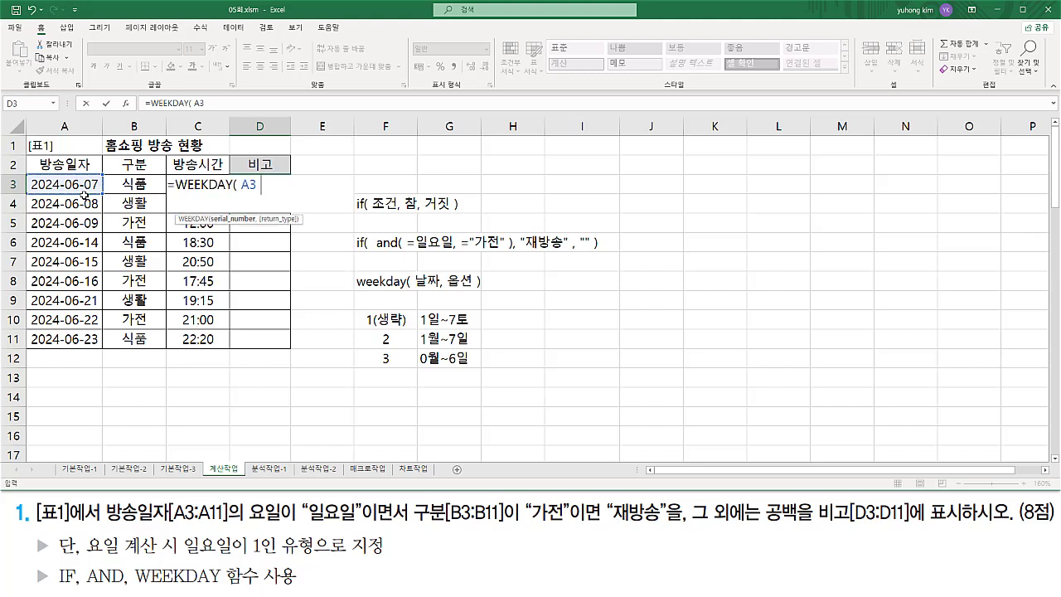
pyautogui.write(')')
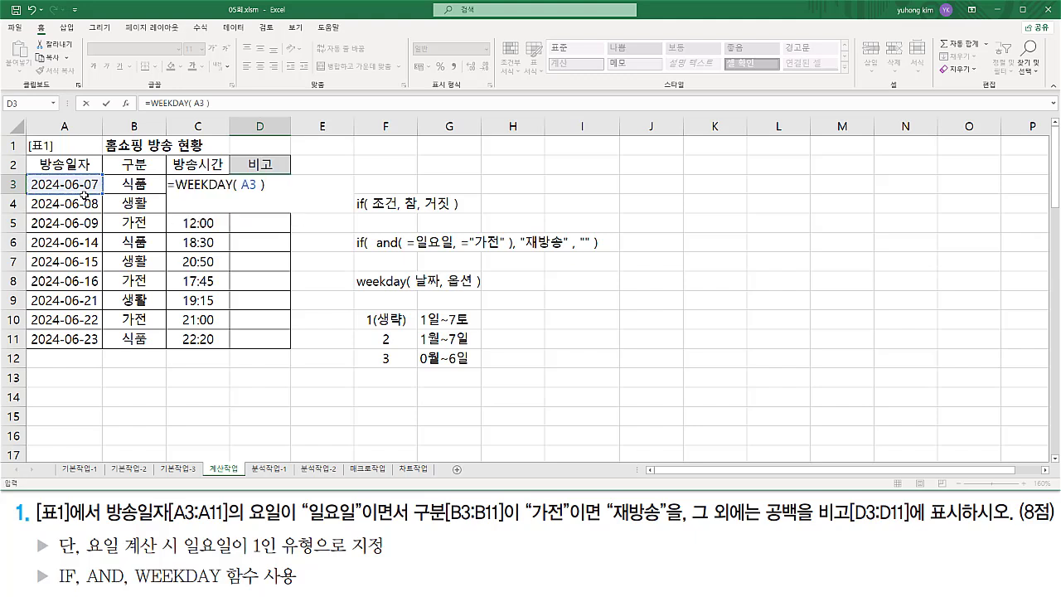
pyautogui.press('Return')
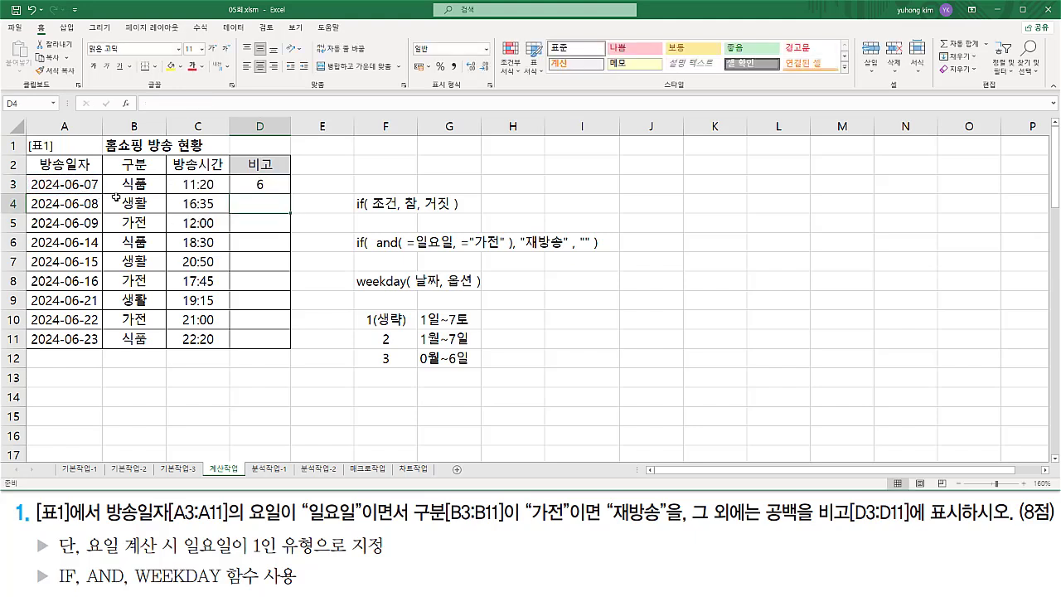
pyautogui.click(268, 187)
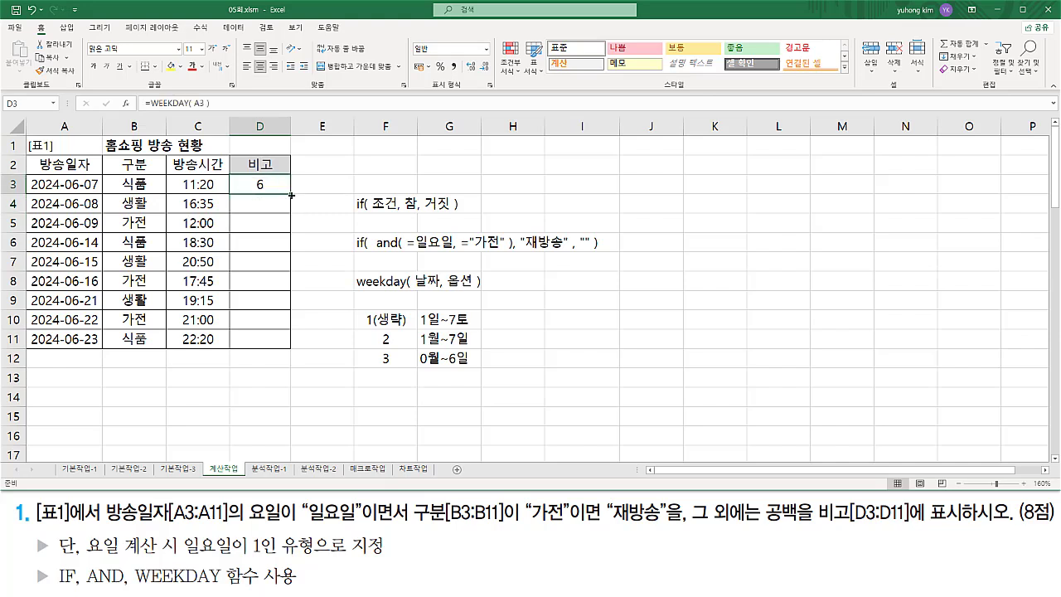
pyautogui.moveTo(291, 196); pyautogui.dragTo(290, 348)
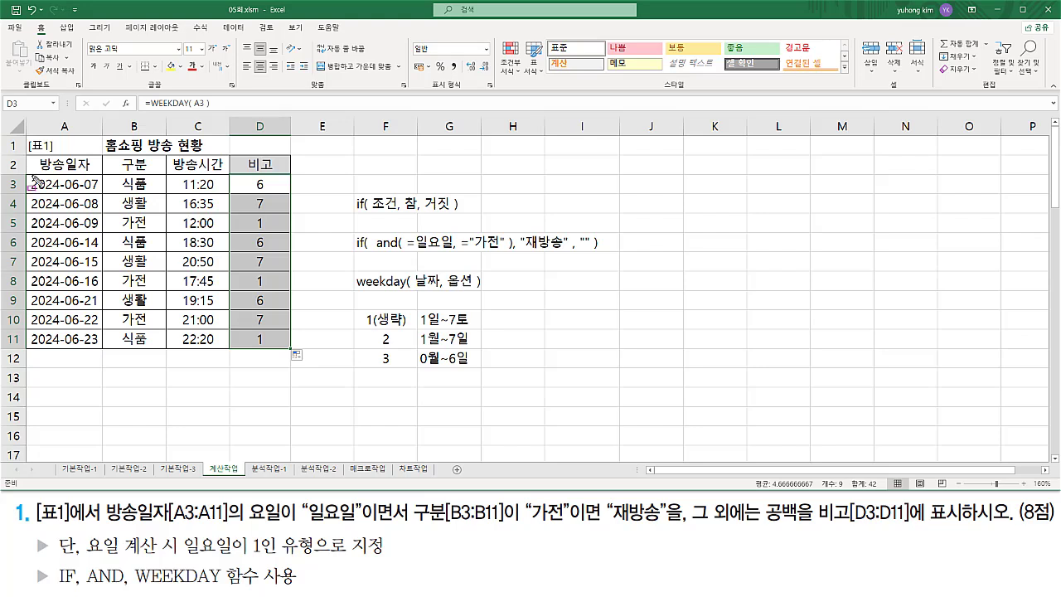
# Mark the dates in A3:A11 and the weekday numbers in D3:D11, comparing them with the 1일~7토 range in G10
pyautogui.moveTo(31, 176); pyautogui.dragTo(99, 350)
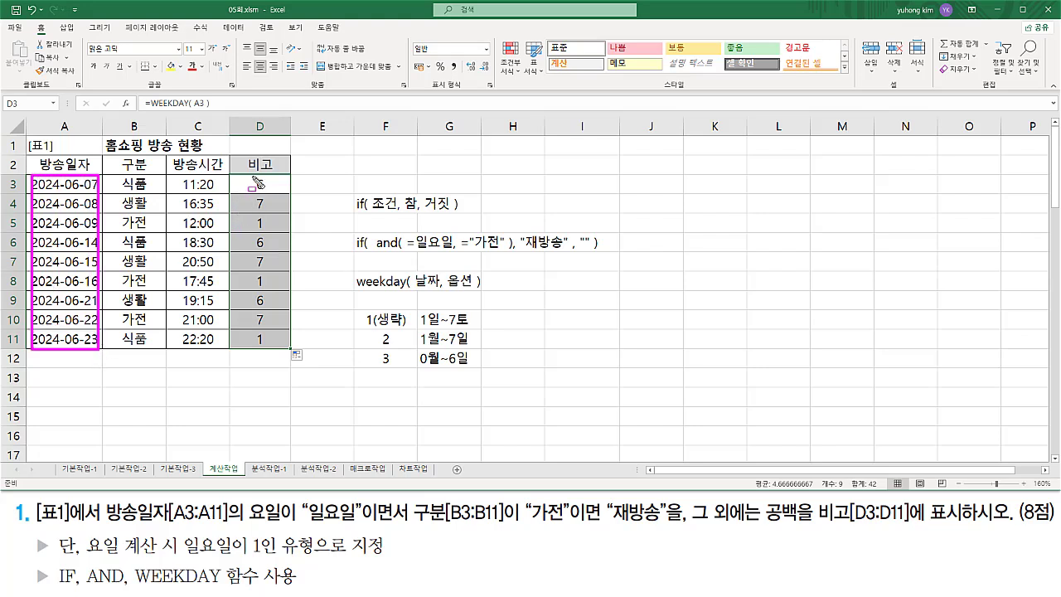
pyautogui.moveTo(247, 175)
pyautogui.mouseDown()
pyautogui.moveTo(283, 363)
pyautogui.moveTo(282, 350)
pyautogui.mouseUp()
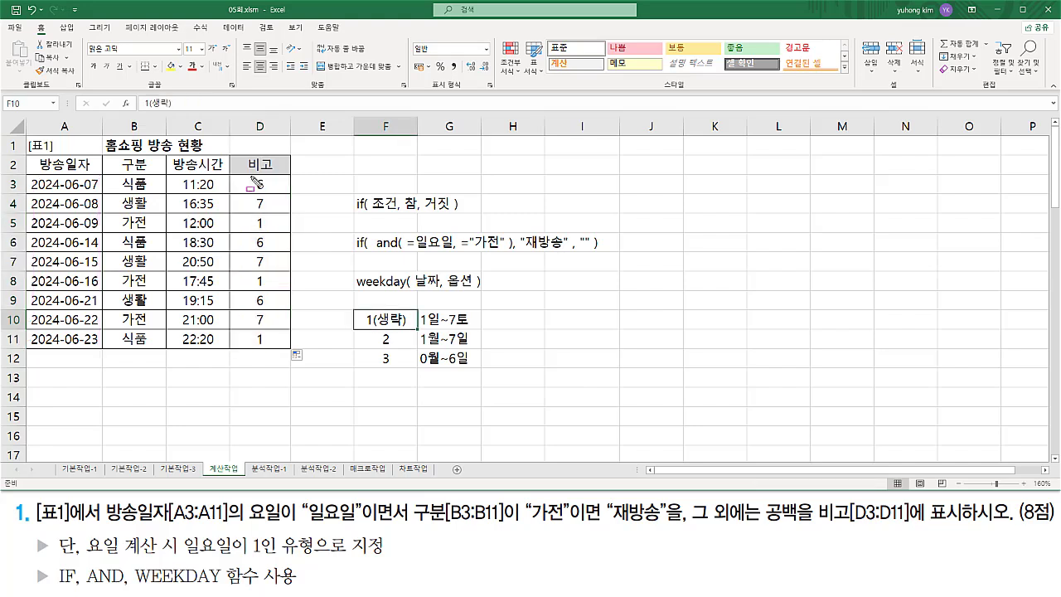
pyautogui.moveTo(250, 176)
pyautogui.mouseDown()
pyautogui.moveTo(274, 193)
pyautogui.moveTo(272, 210)
pyautogui.mouseUp()
pyautogui.moveTo(447, 328); pyautogui.dragTo(470, 328)
pyautogui.moveTo(250, 214); pyautogui.dragTo(269, 233)
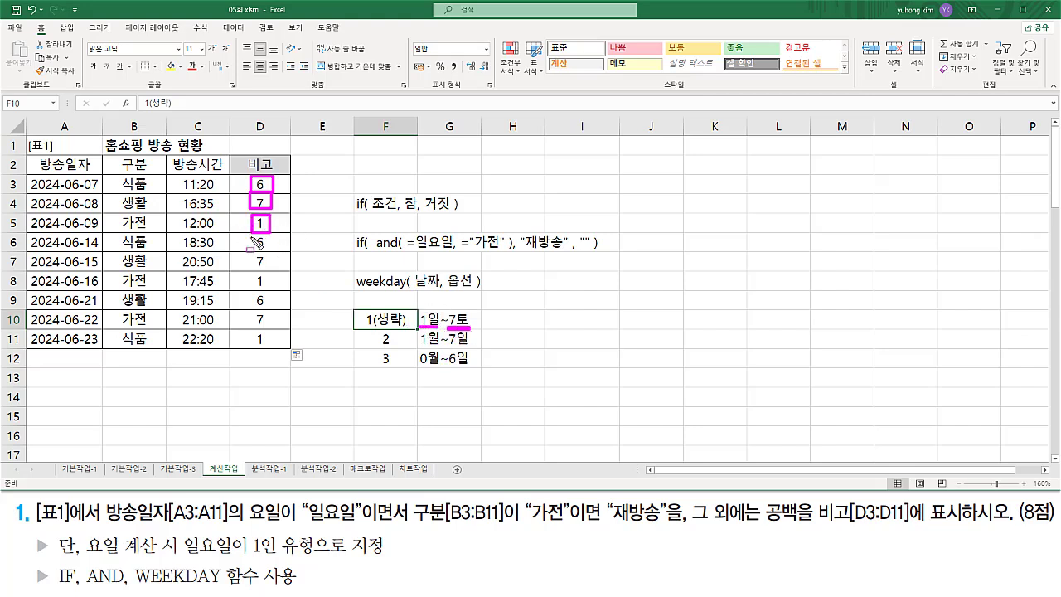
pyautogui.moveTo(248, 236)
pyautogui.mouseDown()
pyautogui.moveTo(271, 251)
pyautogui.moveTo(270, 307)
pyautogui.moveTo(254, 318)
pyautogui.moveTo(270, 325)
pyautogui.moveTo(263, 349)
pyautogui.moveTo(266, 333)
pyautogui.mouseUp()
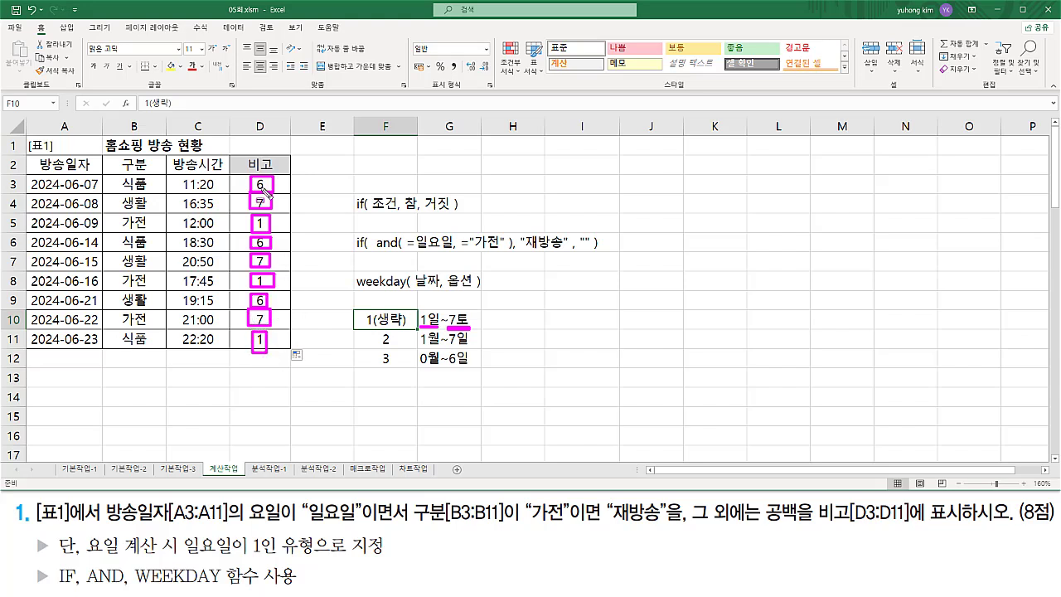
# Mark the =일요일 condition in F6 and the task's 일요일 and 일요일이 1인 유형 wording, and clear the marks
pyautogui.moveTo(403, 248); pyautogui.dragTo(453, 249)
pyautogui.moveTo(311, 514); pyautogui.dragTo(354, 514)
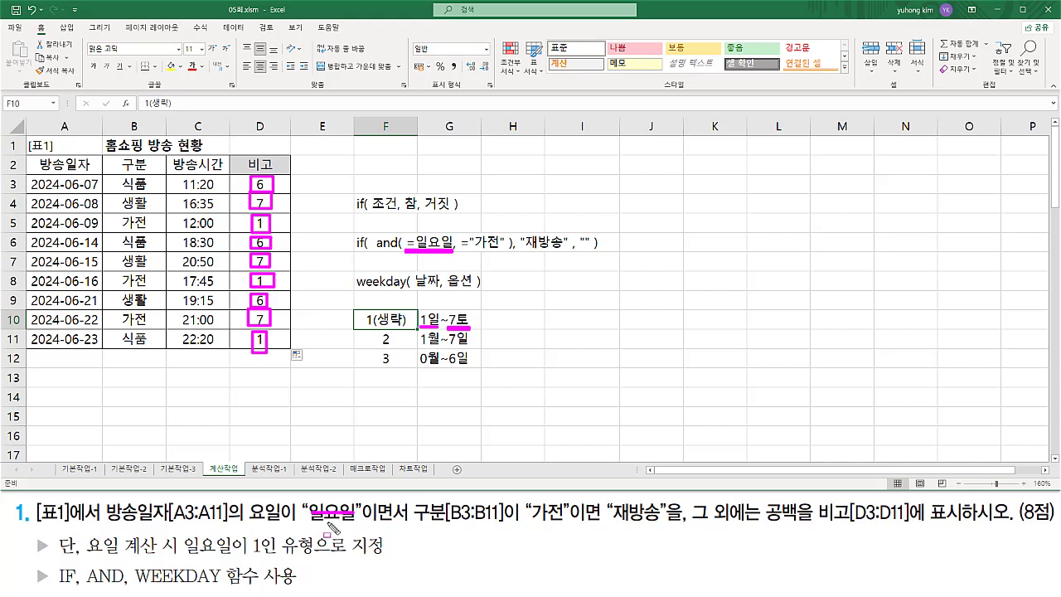
pyautogui.moveTo(176, 555)
pyautogui.mouseDown()
pyautogui.moveTo(234, 555)
pyautogui.moveTo(252, 576)
pyautogui.moveTo(264, 569)
pyautogui.mouseUp()
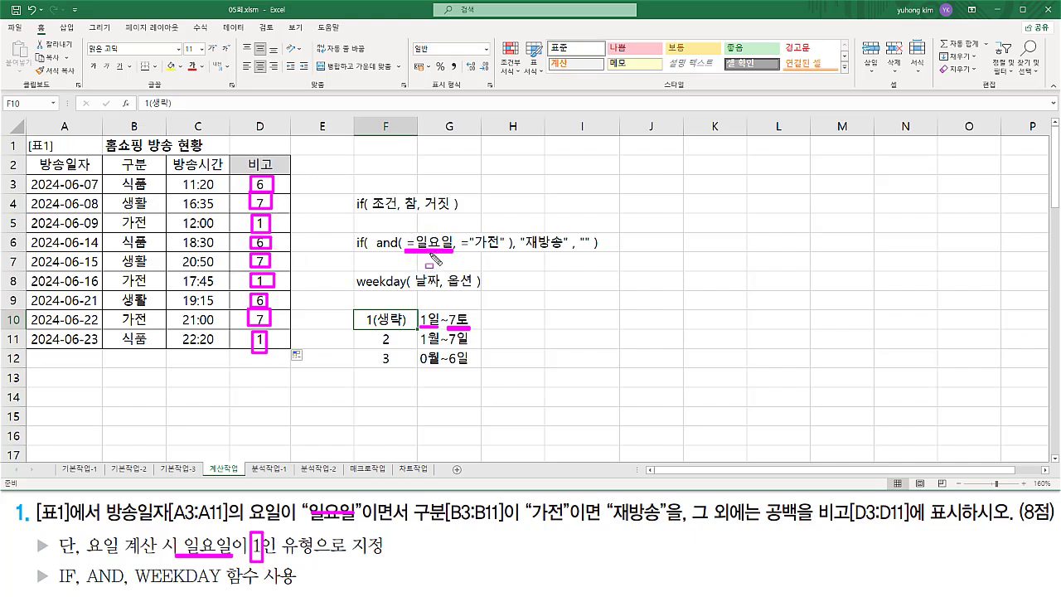
pyautogui.press('Escape')
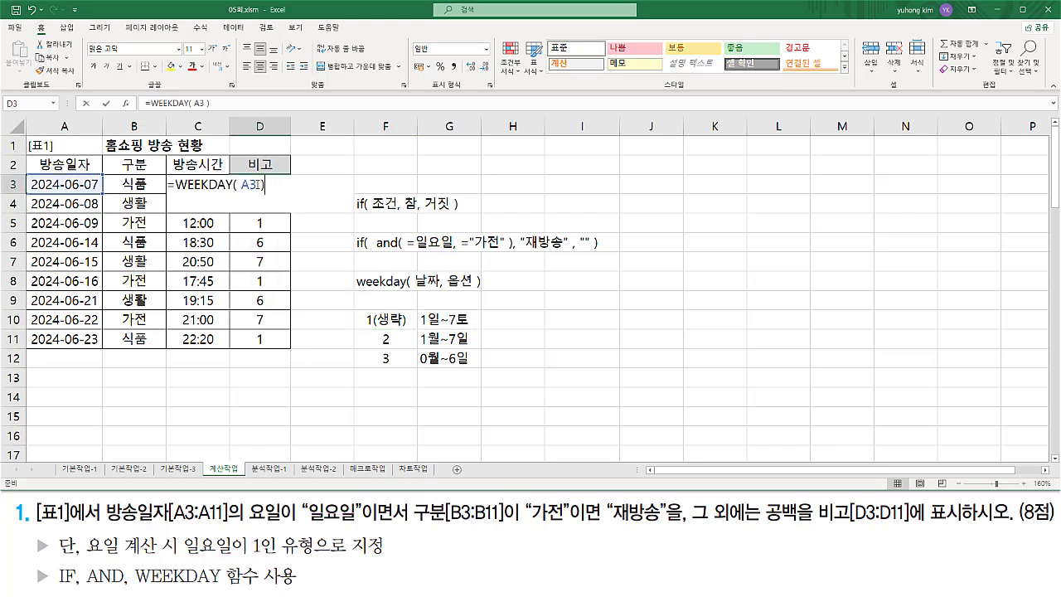
# Rework D3's formula by cutting out WEEKDAY( A3 ) and nesting it as the first condition: =if( and( WEEKDAY( A3 )=1,
pyautogui.moveTo(176, 185); pyautogui.dragTo(275, 185)
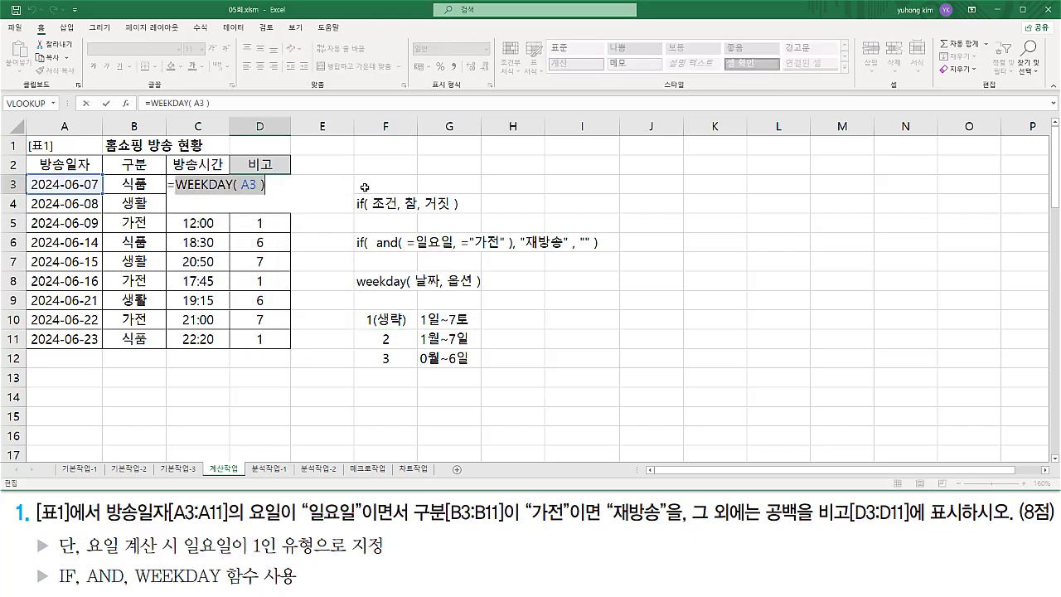
pyautogui.hotkey('ctrl', 'x')
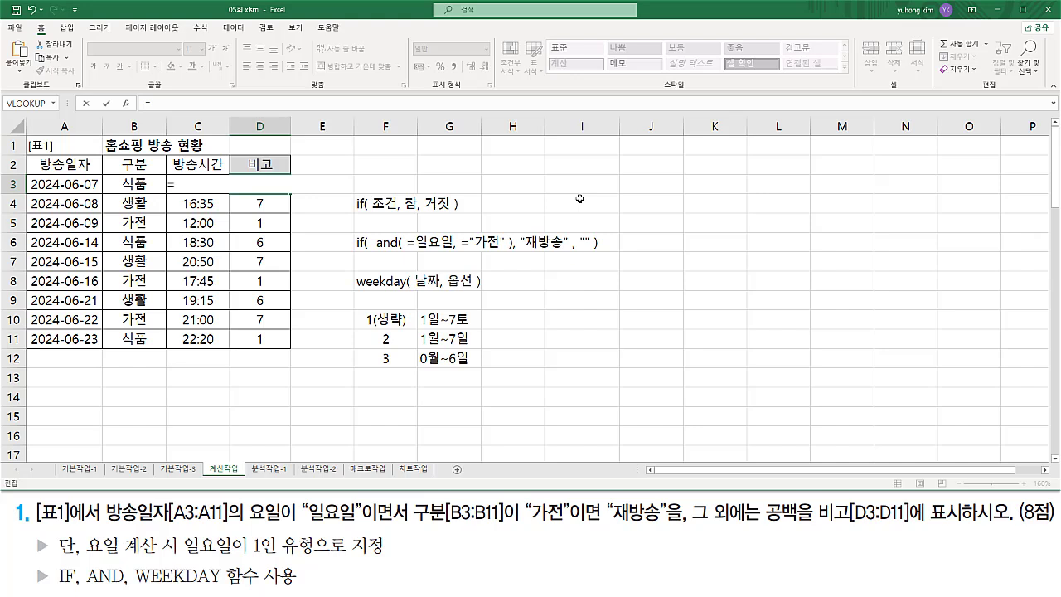
pyautogui.write('if(')
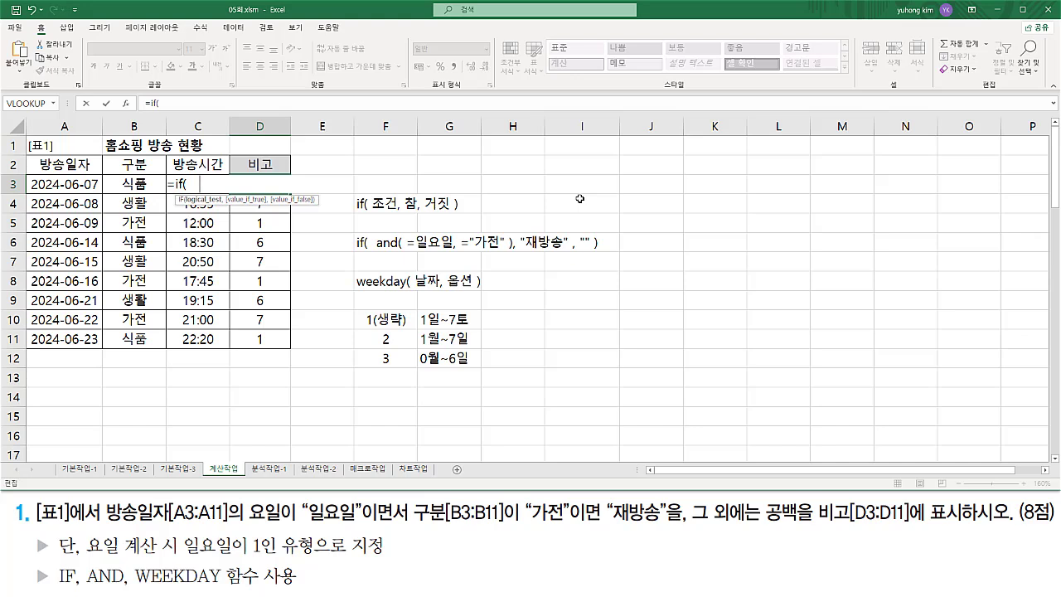
pyautogui.write('and(')
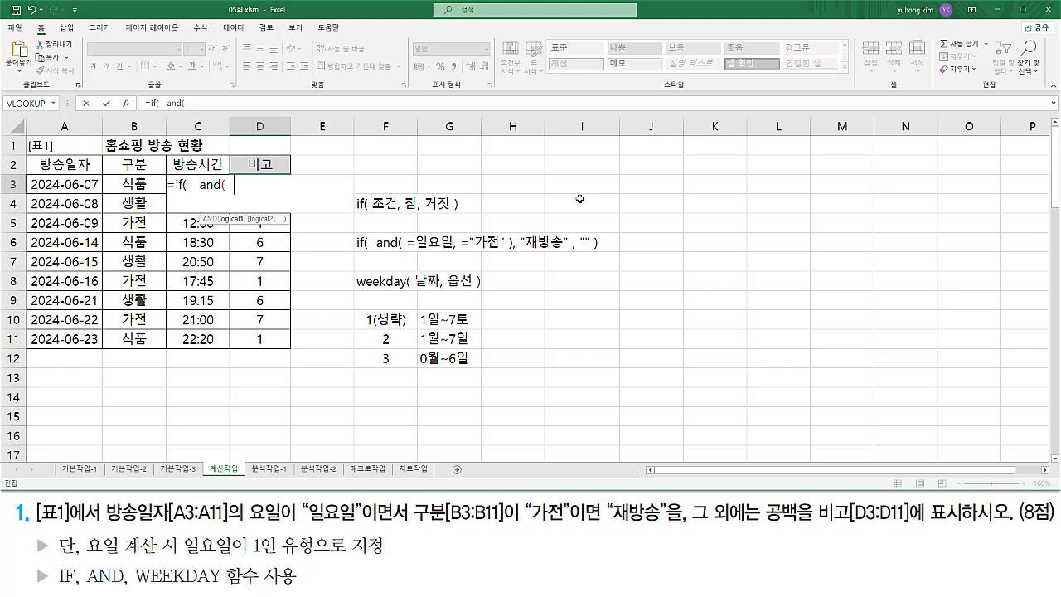
pyautogui.write('WEEKDAY( A3 )=1')
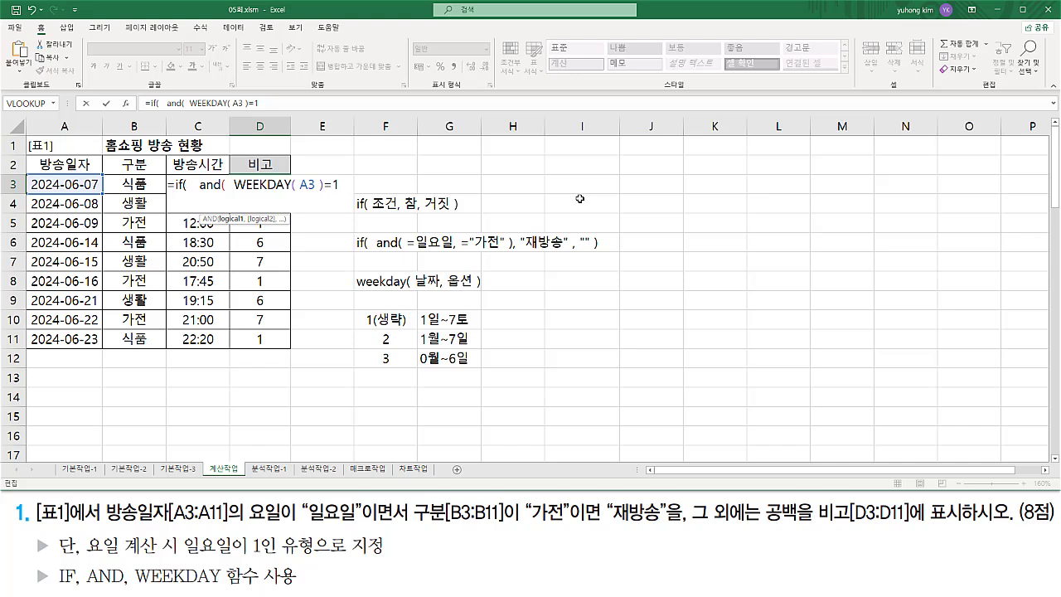
pyautogui.write(',')
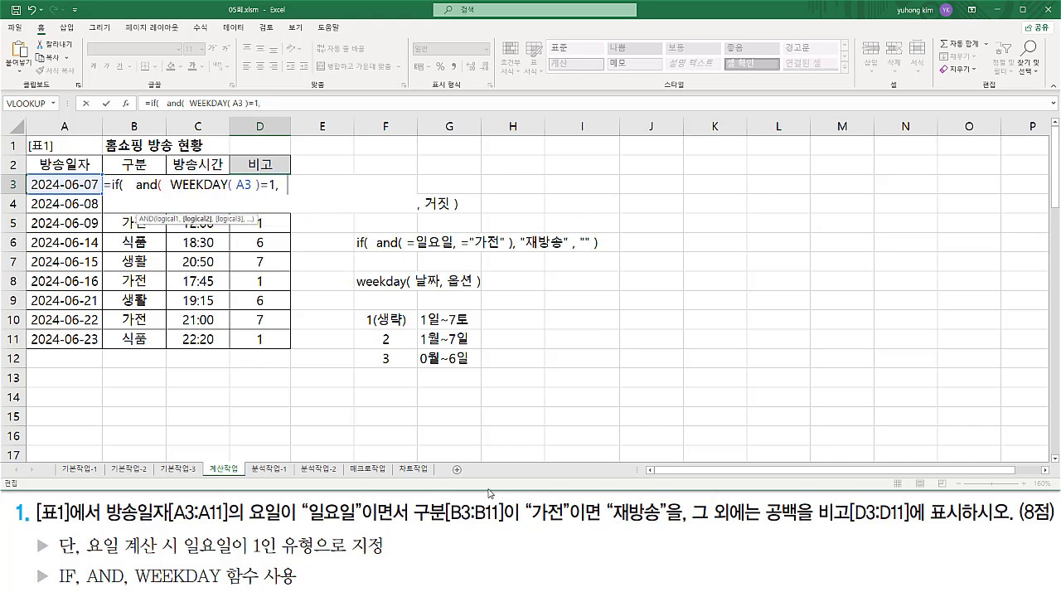
# Mark the task's 구분 condition, and add B3 = "가전" as the second AND condition in D3, closing the AND bracket
pyautogui.moveTo(412, 527); pyautogui.dragTo(560, 527)
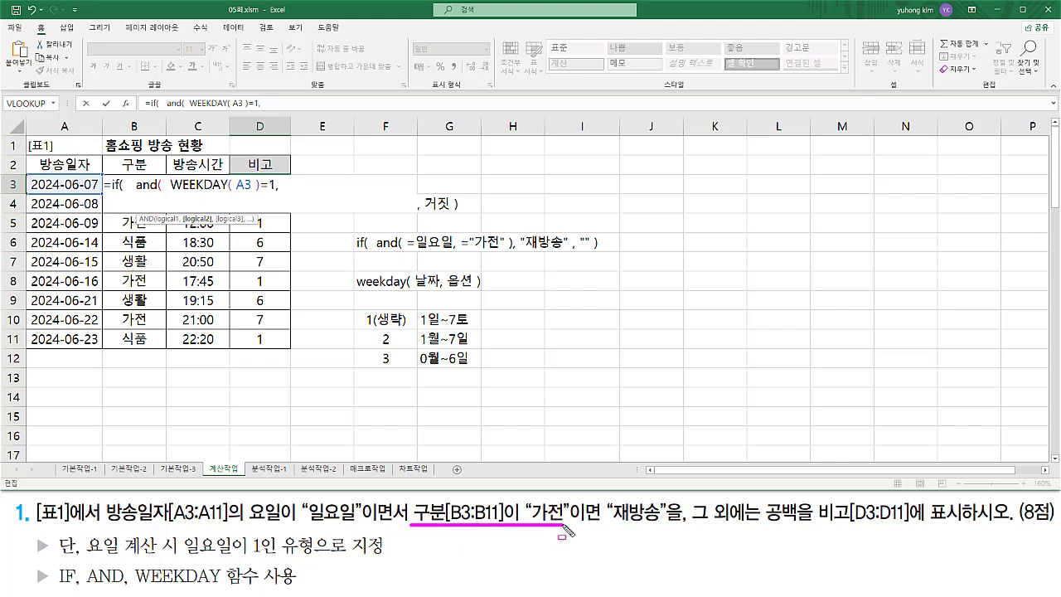
pyautogui.press('Escape')
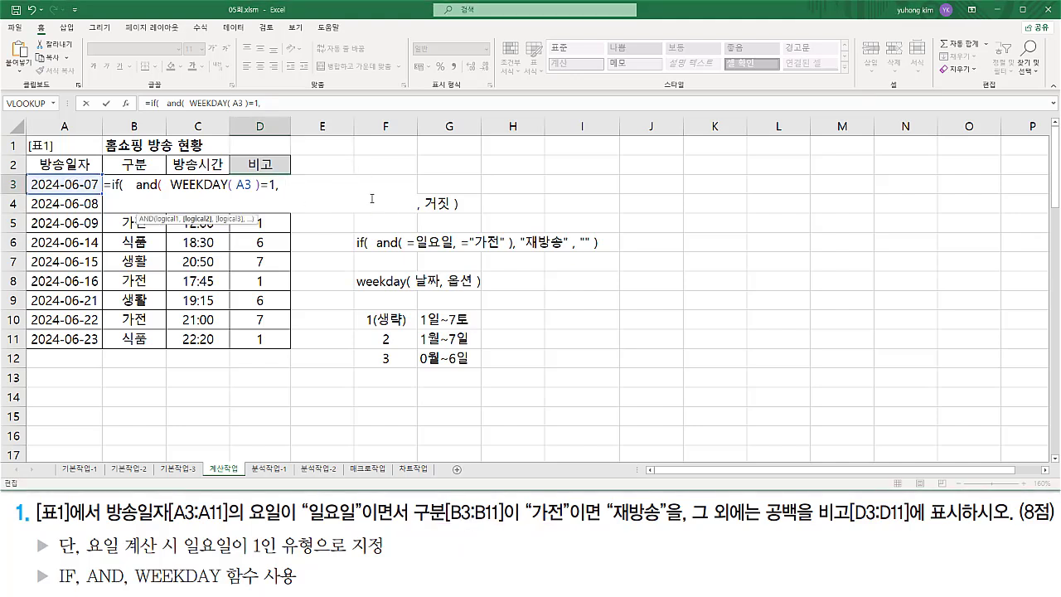
pyautogui.press('Left')
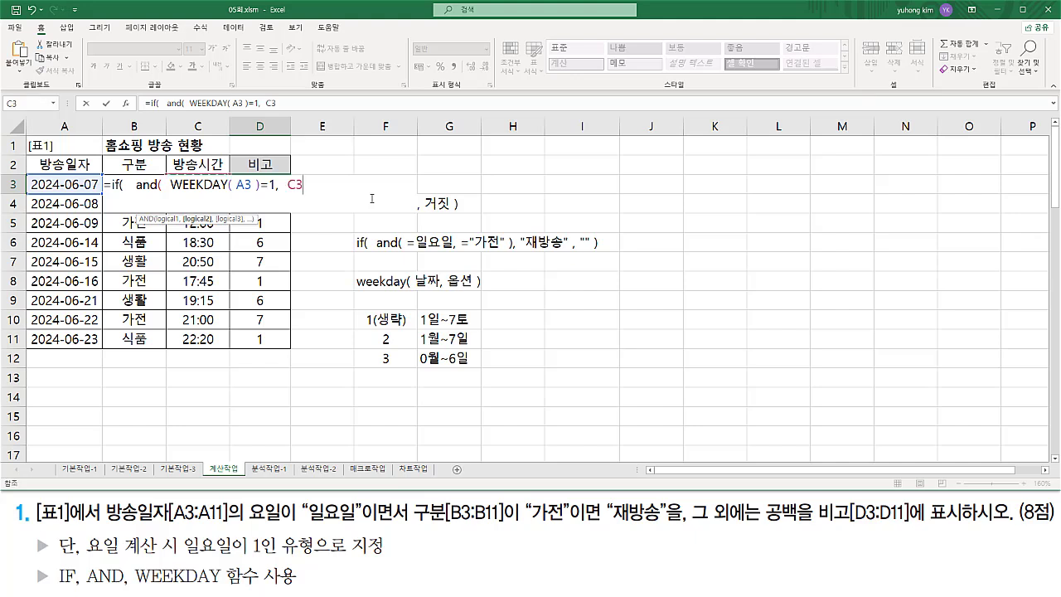
pyautogui.press('Left')
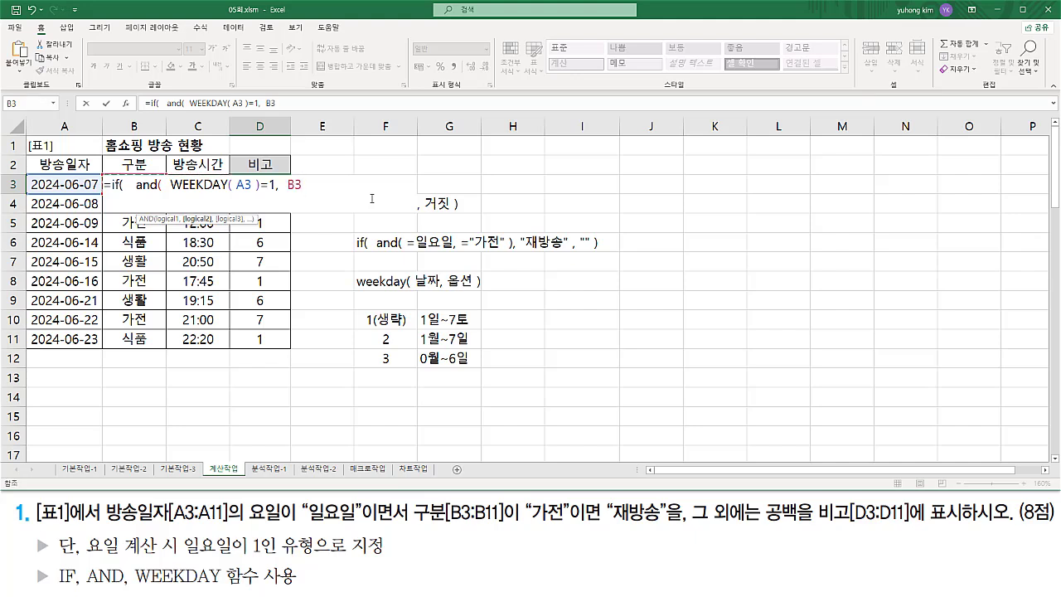
pyautogui.write('= "가전"  )')
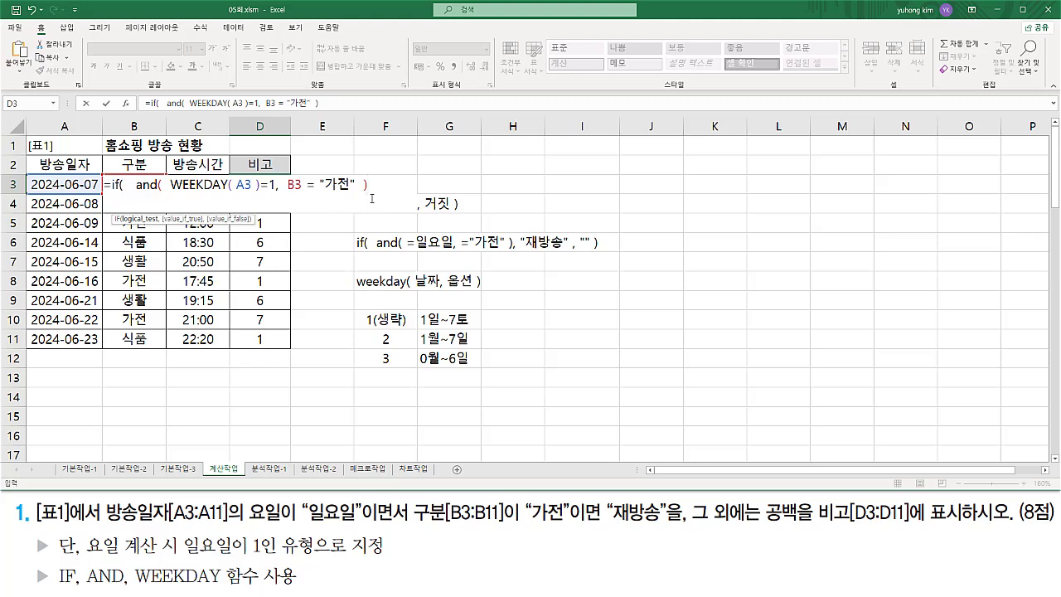
# Mark the two conditions and the AND brackets in D3's formula for review, and clear the marks
pyautogui.moveTo(170, 194); pyautogui.dragTo(353, 193)
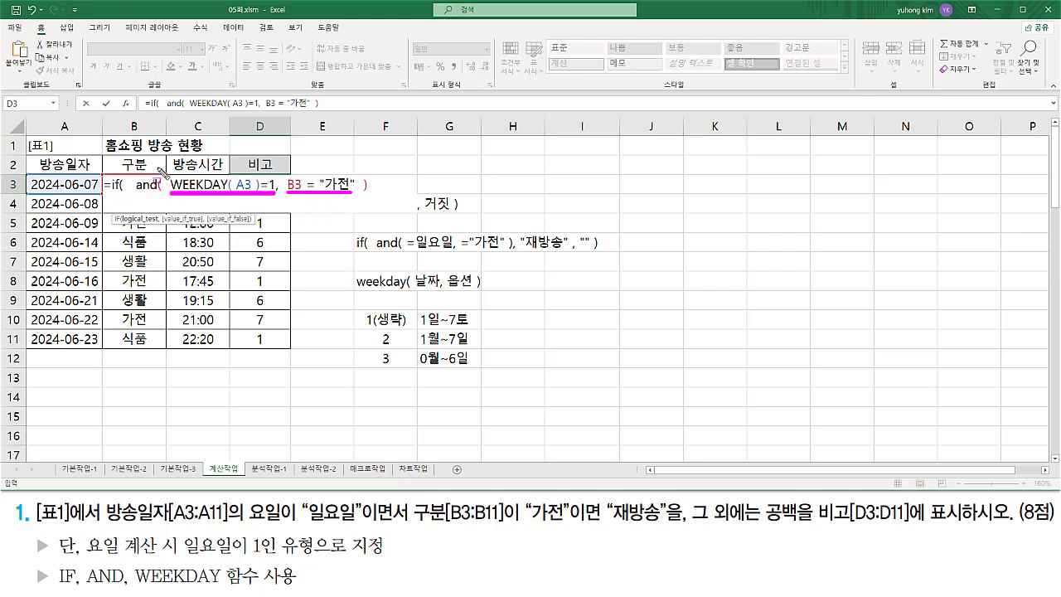
pyautogui.moveTo(159, 170); pyautogui.dragTo(167, 201)
pyautogui.moveTo(358, 169); pyautogui.dragTo(370, 206)
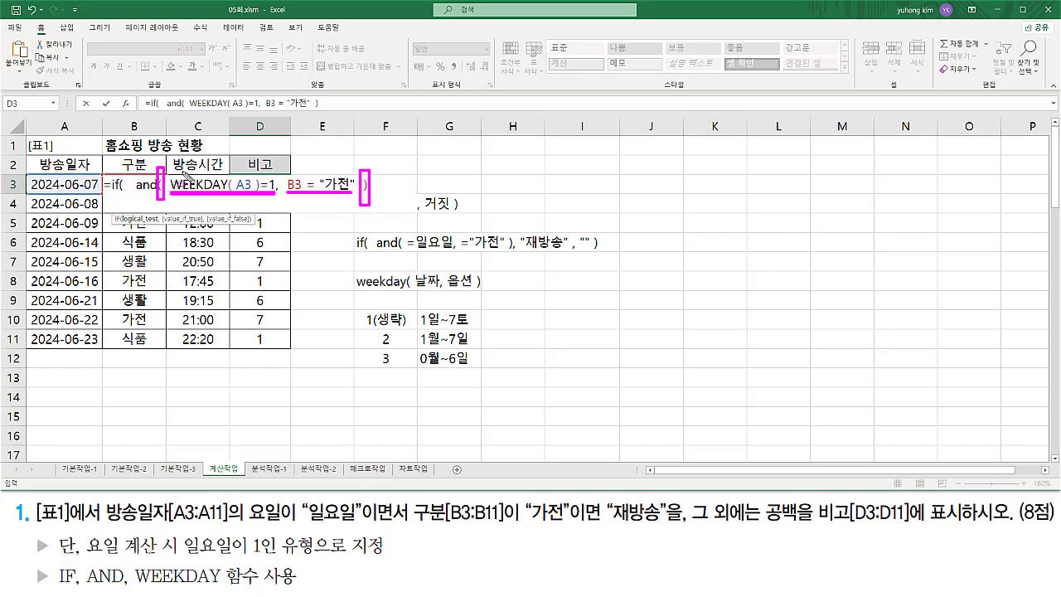
pyautogui.press('Escape')
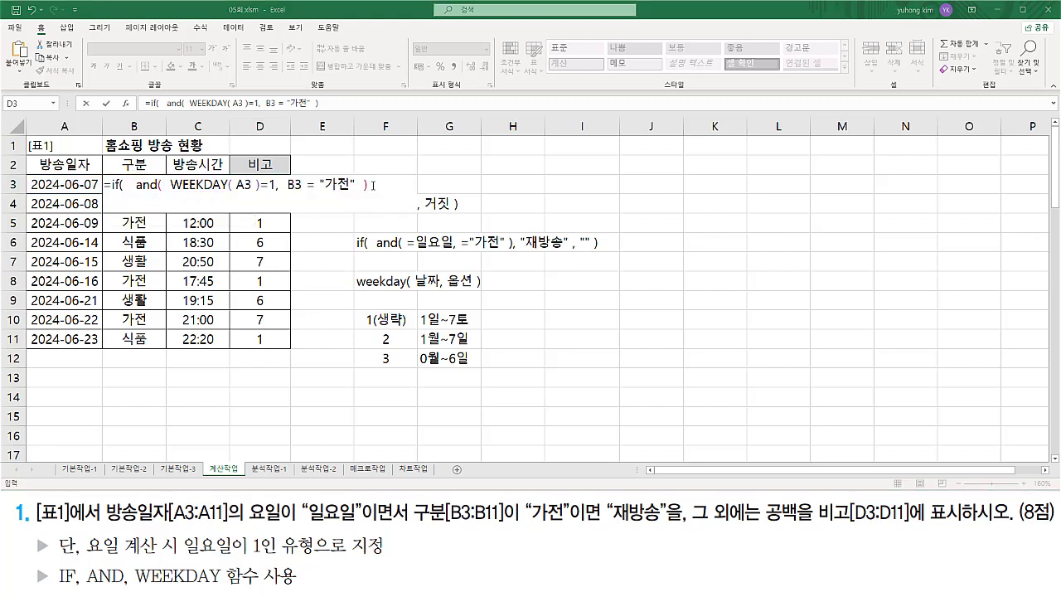
# Complete D3's IF formula with "재방송" as the true value and "" as the false value, and enter it
pyautogui.write(',')
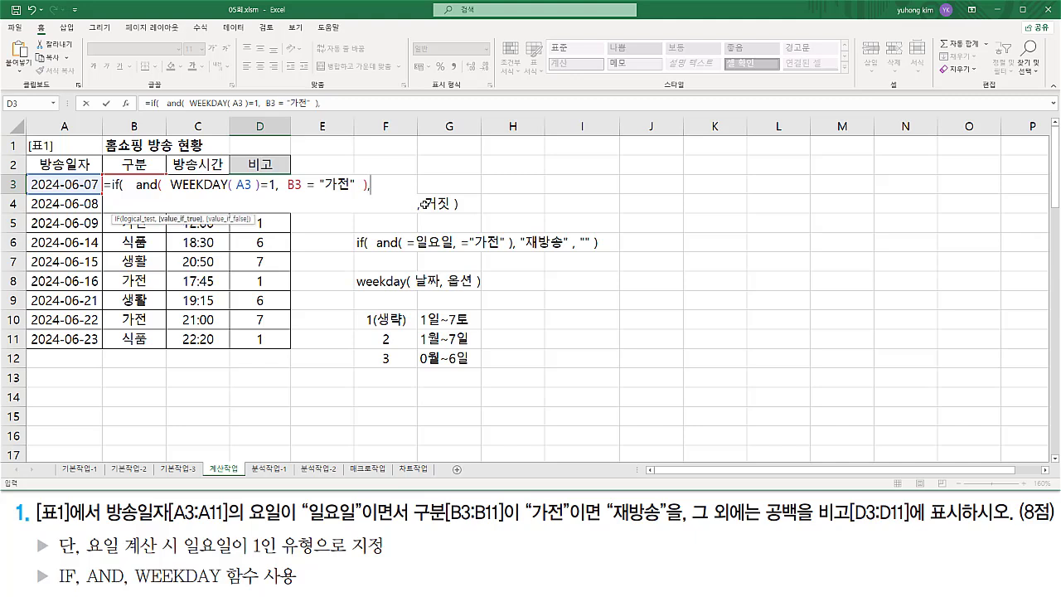
pyautogui.write(' "wo')
pyautogui.write('재방송')
pyautogui.write('" ')
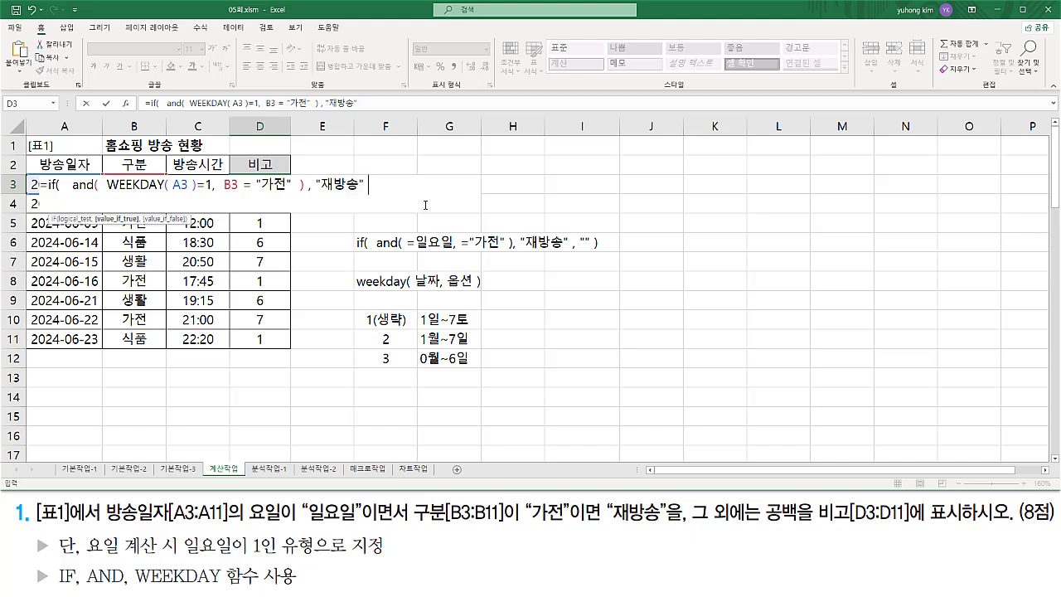
pyautogui.write(',')
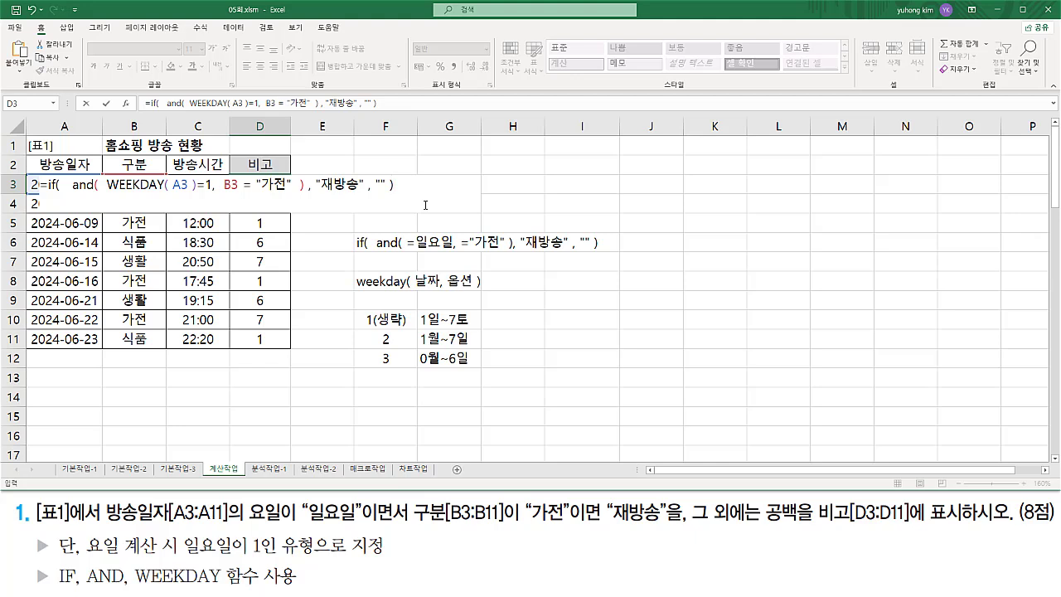
pyautogui.press('Return')
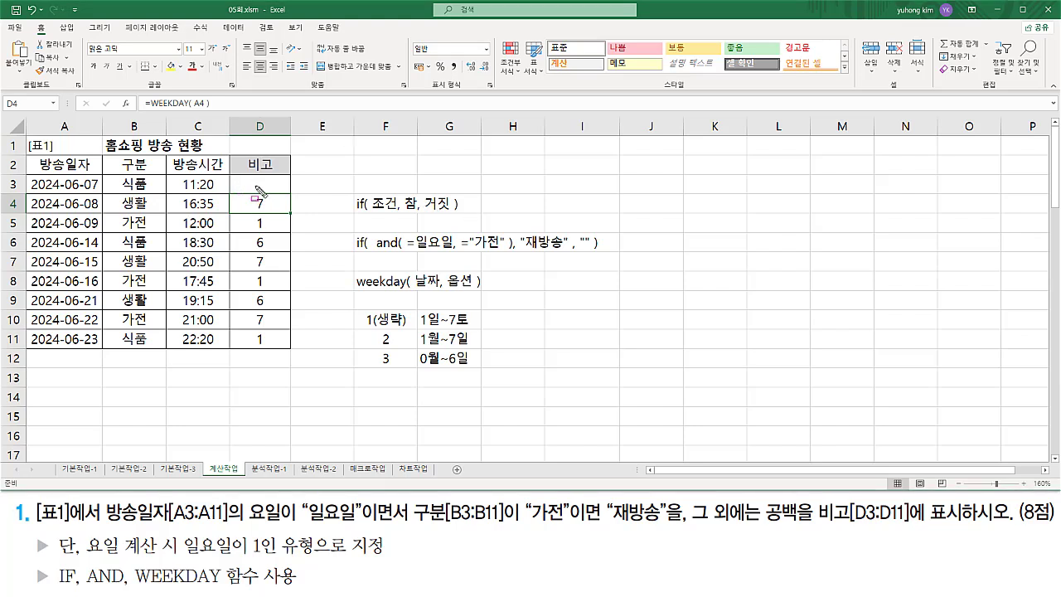
# Mark row 4's weekday number and the option 1 row of the WEEKDAY notes for comparison, and clear the marks
pyautogui.moveTo(122, 191); pyautogui.dragTo(159, 192)
pyautogui.moveTo(245, 178)
pyautogui.mouseDown()
pyautogui.moveTo(278, 191)
pyautogui.moveTo(270, 210)
pyautogui.mouseUp()
pyautogui.press('Escape')
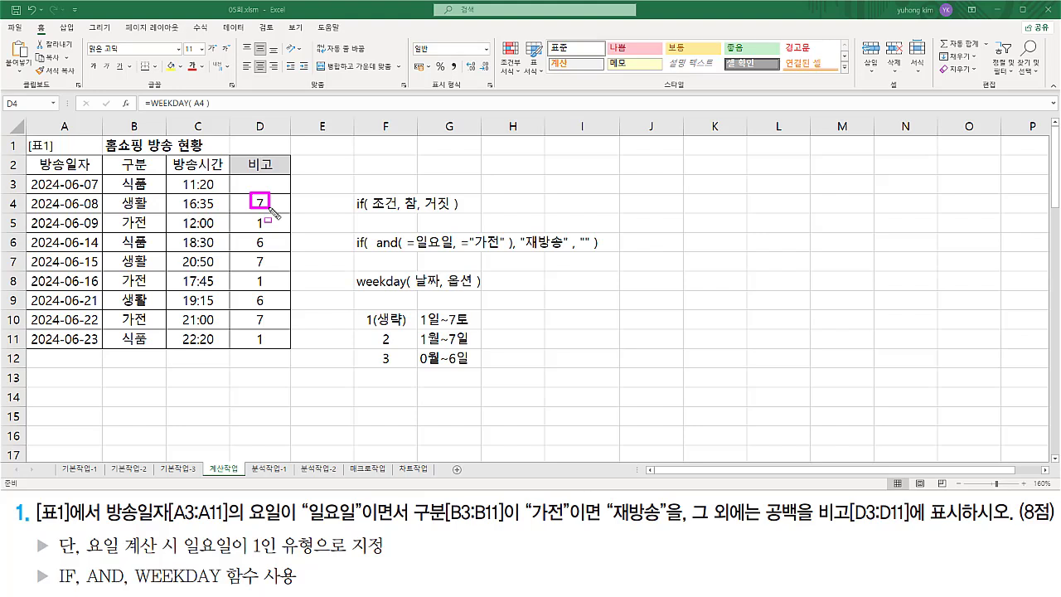
pyautogui.moveTo(360, 329); pyautogui.dragTo(492, 330)
pyautogui.moveTo(417, 307); pyautogui.dragTo(443, 329)
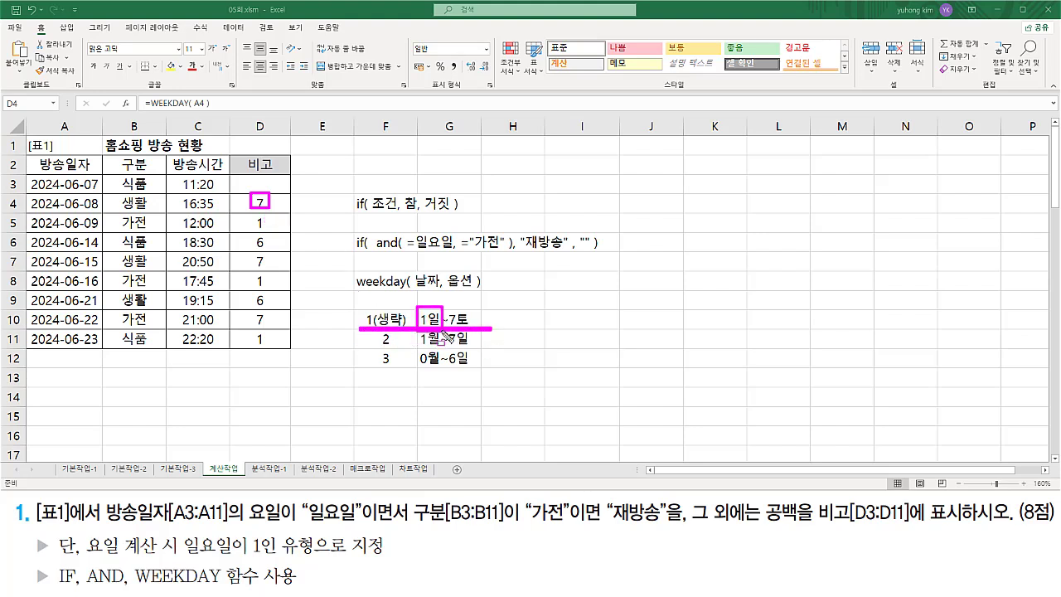
pyautogui.press('Escape')
# Copy D3's formula down through D7, pausing before row 5 to mark its weekday number and 구분 value
pyautogui.click(285, 188)
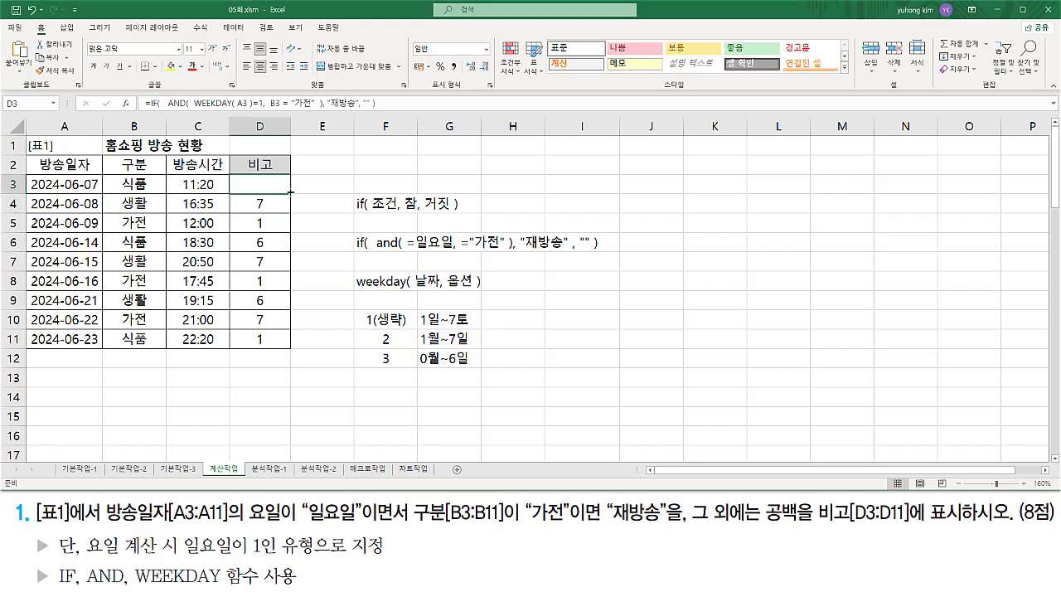
pyautogui.moveTo(290, 191)
pyautogui.mouseDown()
pyautogui.moveTo(290, 214)
pyautogui.moveTo(271, 231)
pyautogui.mouseUp()
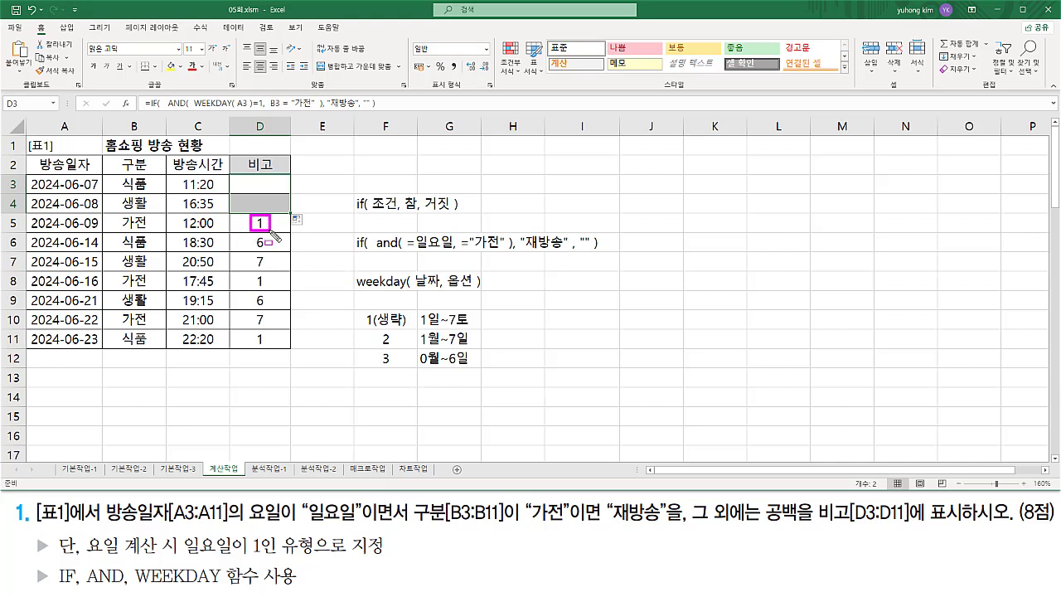
pyautogui.moveTo(415, 327); pyautogui.dragTo(440, 328)
pyautogui.moveTo(119, 230); pyautogui.dragTo(149, 231)
pyautogui.press('Escape')
pyautogui.moveTo(291, 214); pyautogui.dragTo(287, 265)
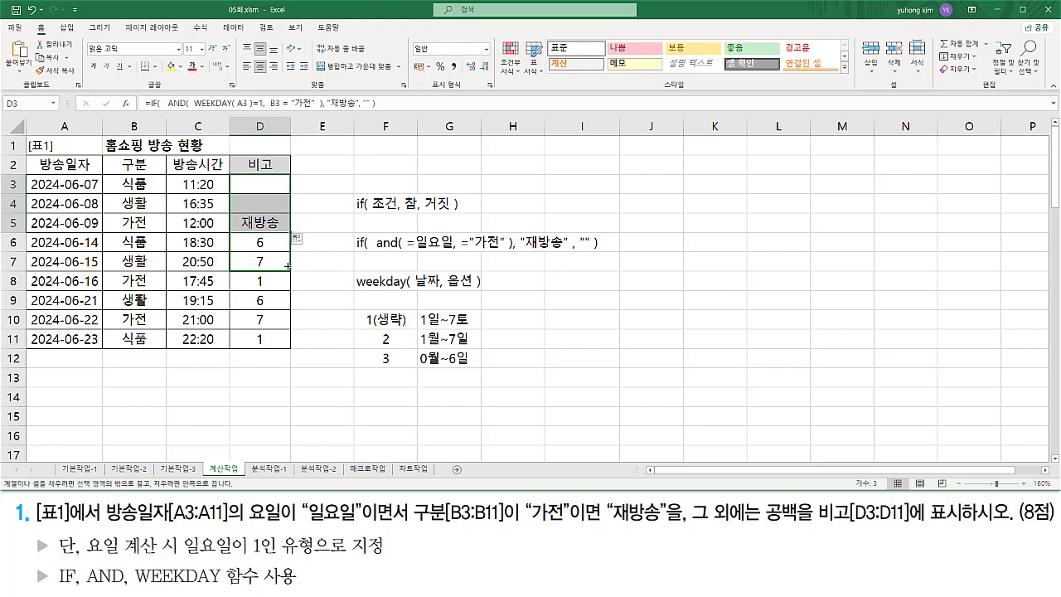
pyautogui.moveTo(287, 266); pyautogui.dragTo(265, 268)
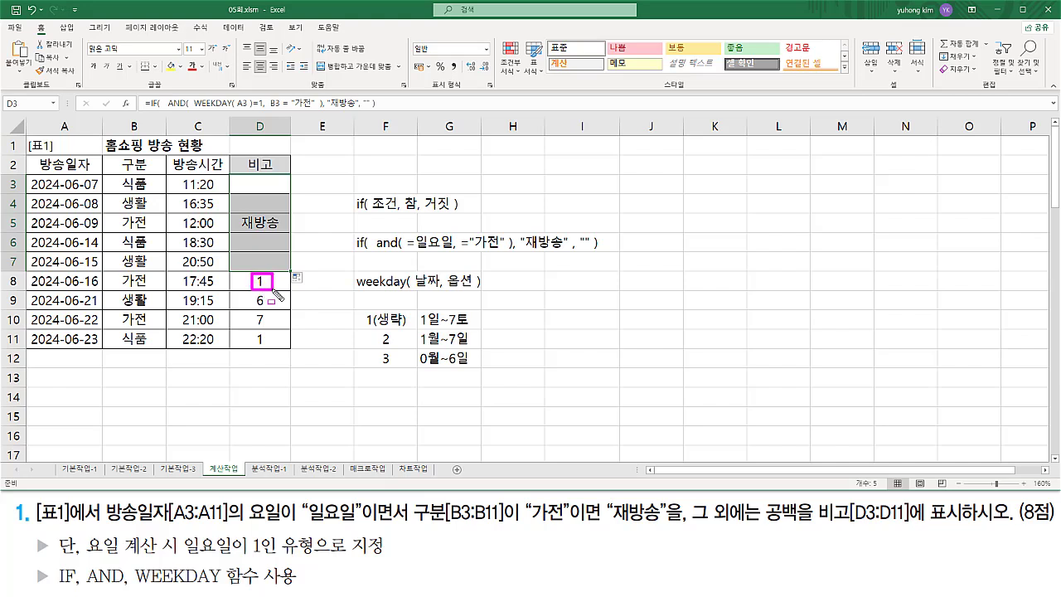
# Mark the 구분 values and weekday numbers in rows 8 to 11 to check both conditions, and clear the marks
pyautogui.moveTo(113, 273); pyautogui.dragTo(146, 290)
pyautogui.moveTo(249, 345); pyautogui.dragTo(269, 348)
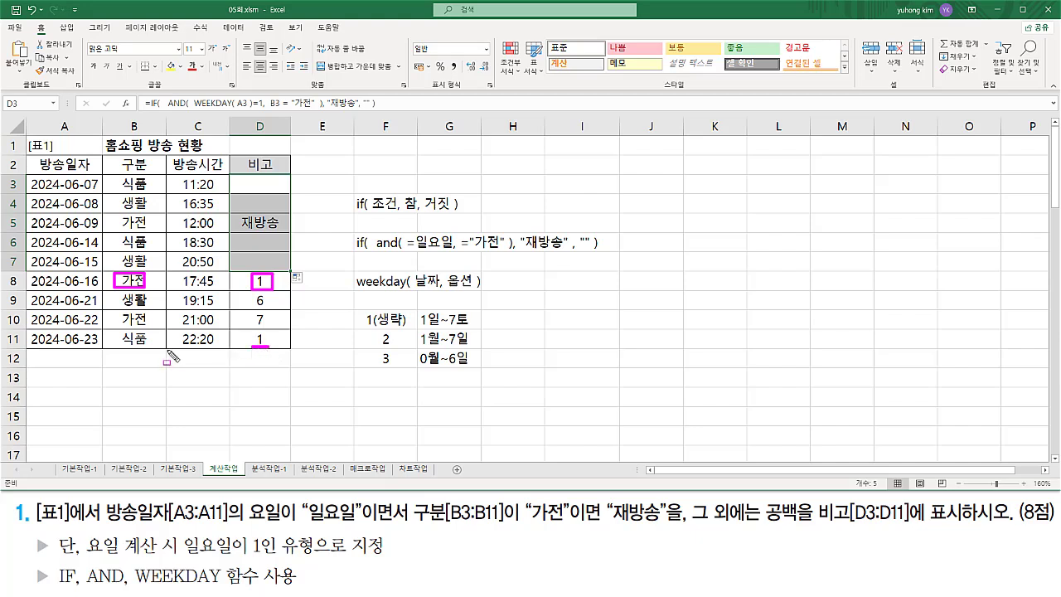
pyautogui.moveTo(118, 347); pyautogui.dragTo(148, 347)
pyautogui.moveTo(119, 310); pyautogui.dragTo(149, 328)
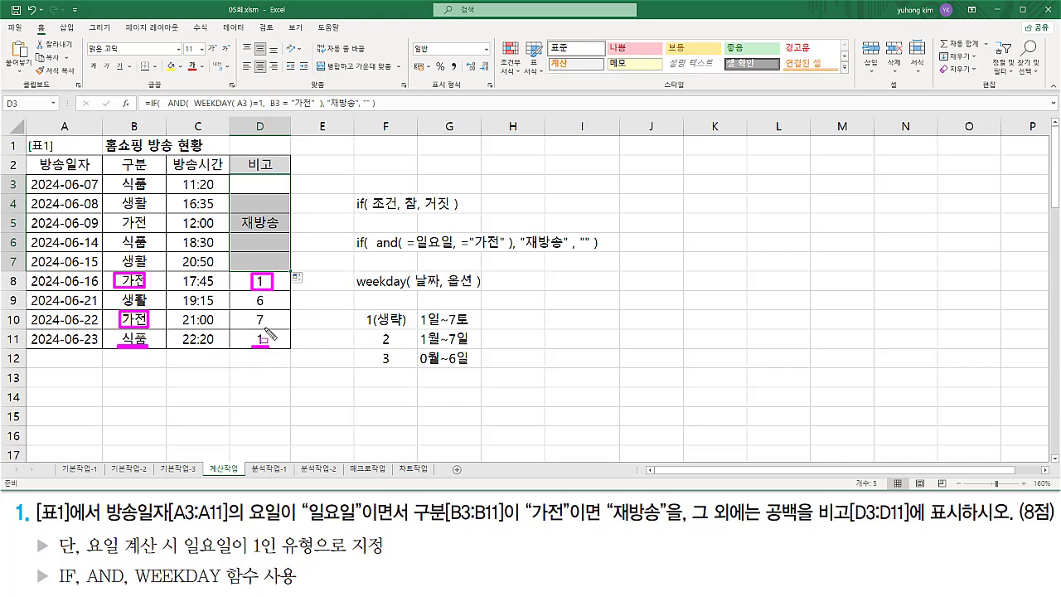
pyautogui.moveTo(252, 325); pyautogui.dragTo(266, 326)
pyautogui.moveTo(118, 292); pyautogui.dragTo(151, 307)
pyautogui.moveTo(251, 291)
pyautogui.mouseDown()
pyautogui.moveTo(264, 310)
pyautogui.moveTo(265, 292)
pyautogui.mouseUp()
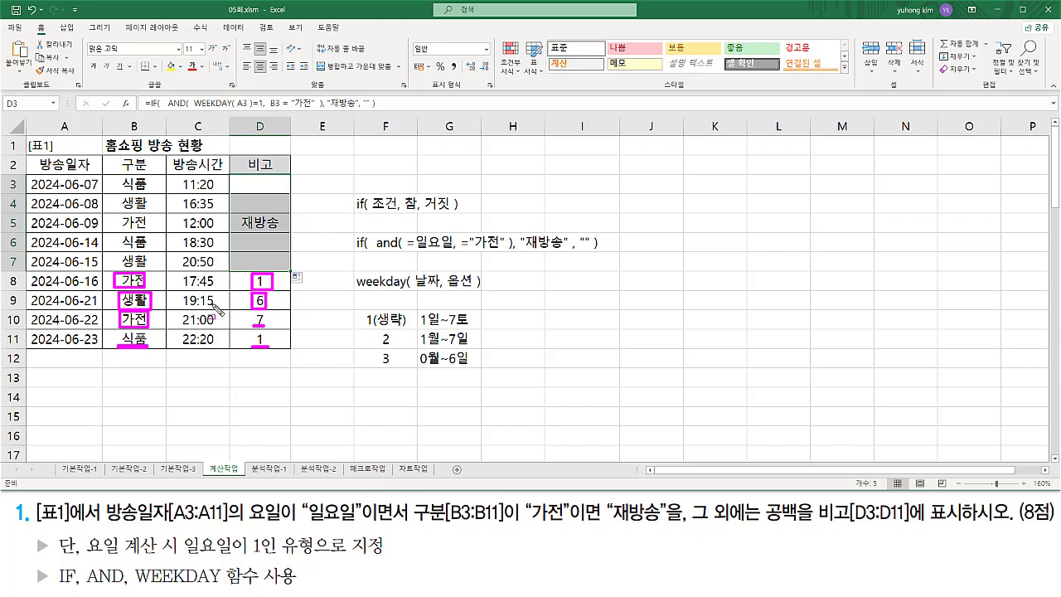
pyautogui.press('Escape')
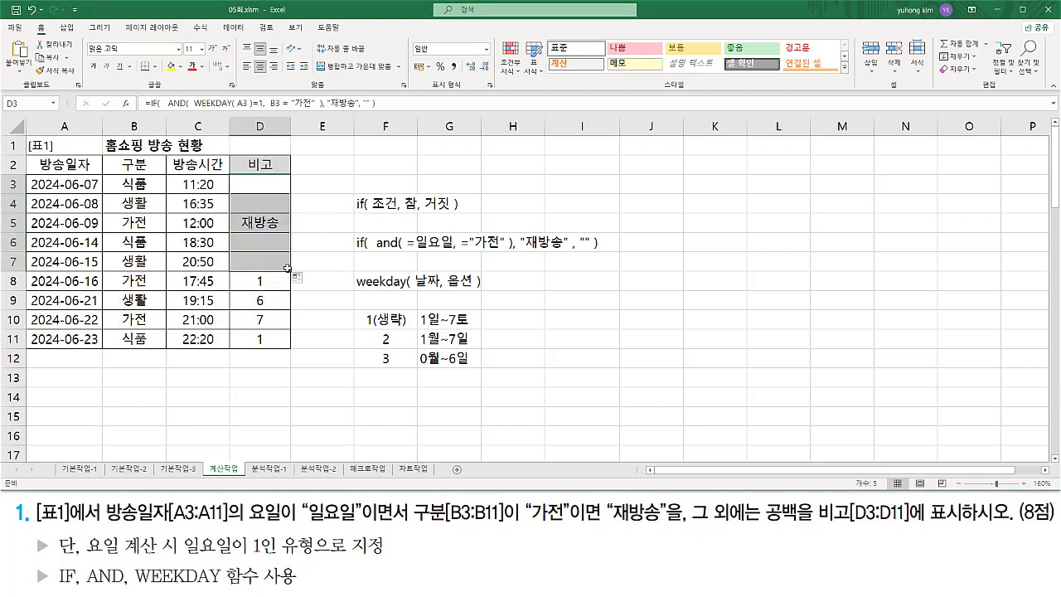
# Extend the copied IF formula in the 비고 column down through D11
pyautogui.click(290, 272)
pyautogui.moveTo(290, 272); pyautogui.dragTo(289, 292)
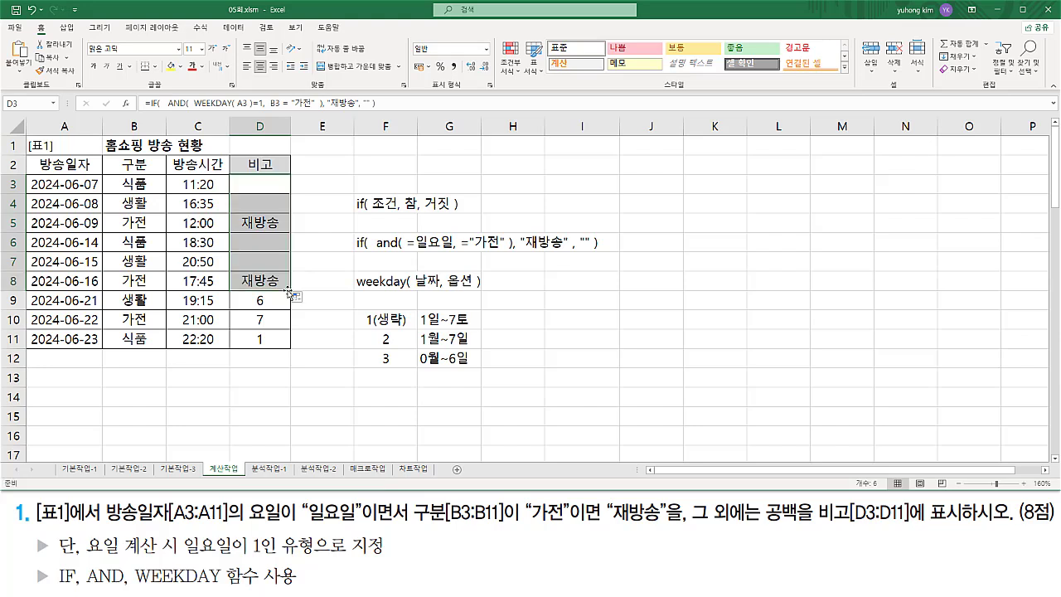
pyautogui.moveTo(287, 312); pyautogui.dragTo(284, 340)
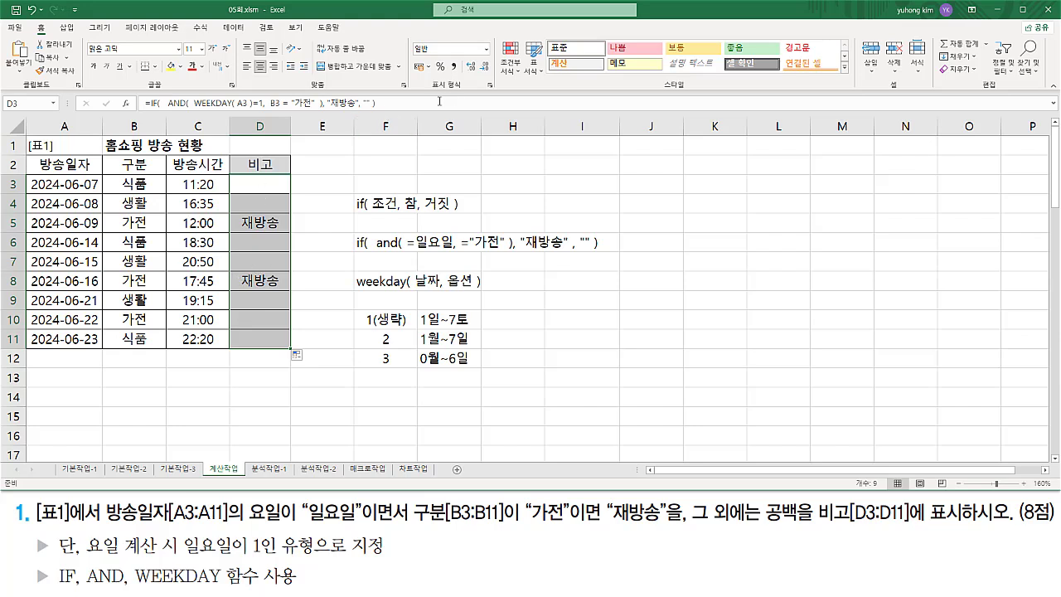
# Enter the finished formula as text in F14: =IF( AND( WEEKDAY( A3 )=1, B3 = "가전" ), "재방송", "" )
pyautogui.click(375, 395)
pyautogui.write("'")
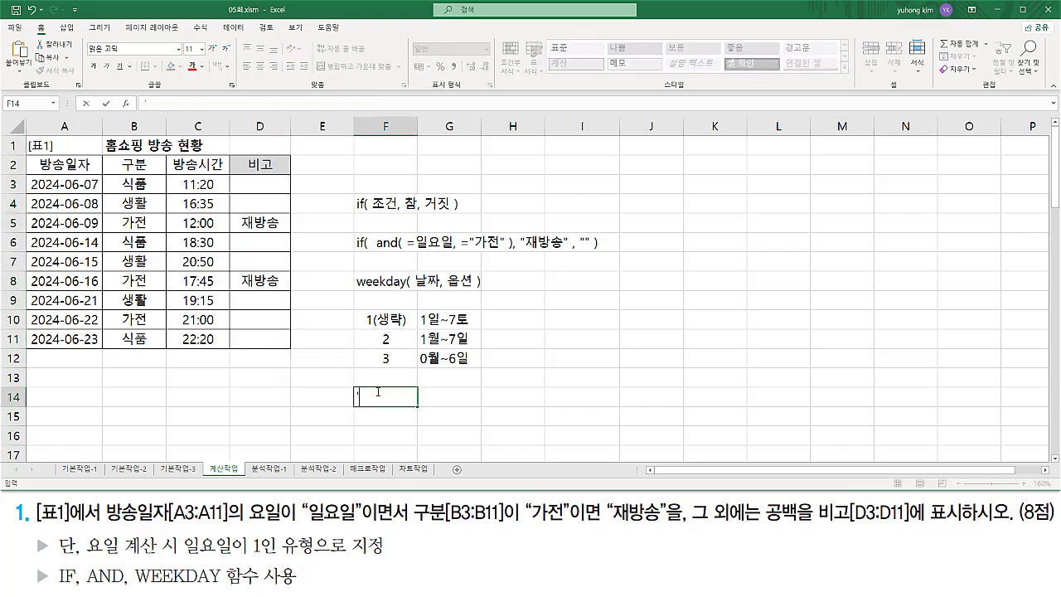
pyautogui.write('=IF(   AND(  WEEKDAY( A3 )=1,  B3 = "가전"  ), "재방송", "" )')
pyautogui.press('Return')
pyautogui.moveTo(721, 291); pyautogui.dragTo(718, 277)
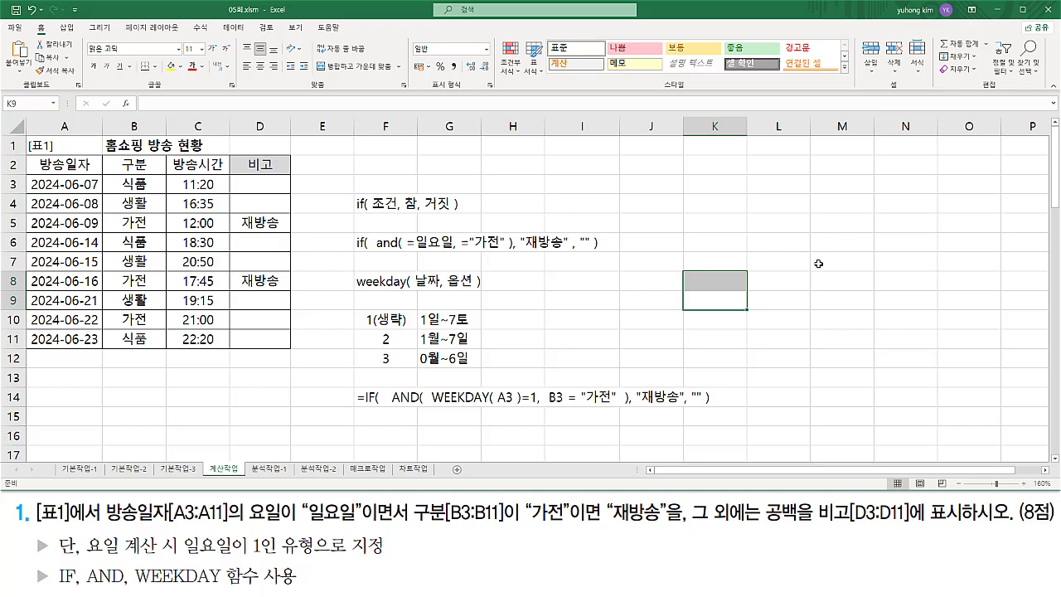
pyautogui.click(757, 225)
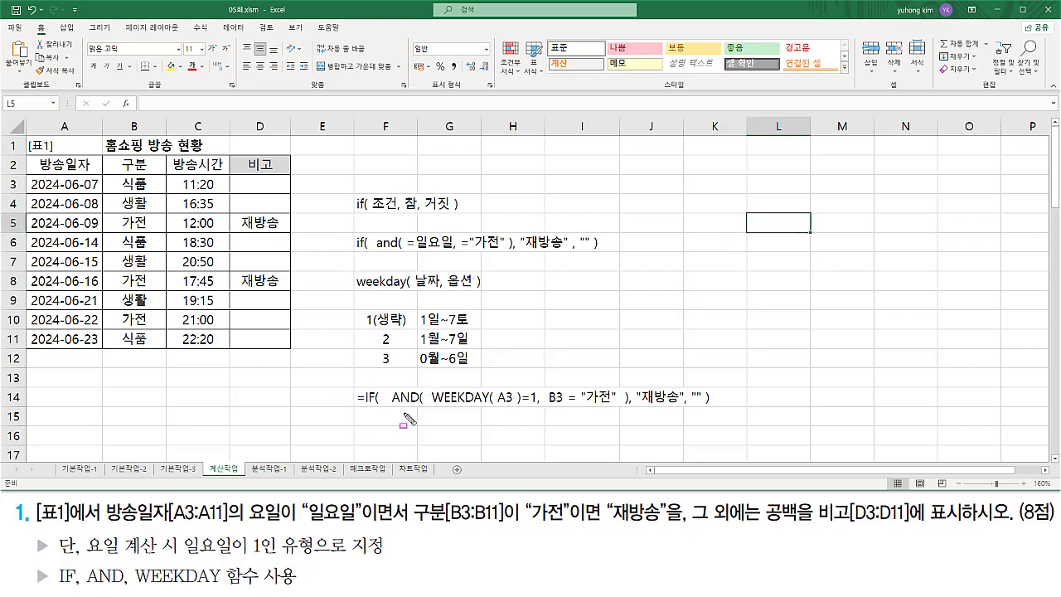
# Mark the condition, true and false parts of F14's formula and the two conditions inside AND, clearing the marks
pyautogui.moveTo(388, 410); pyautogui.dragTo(704, 407)
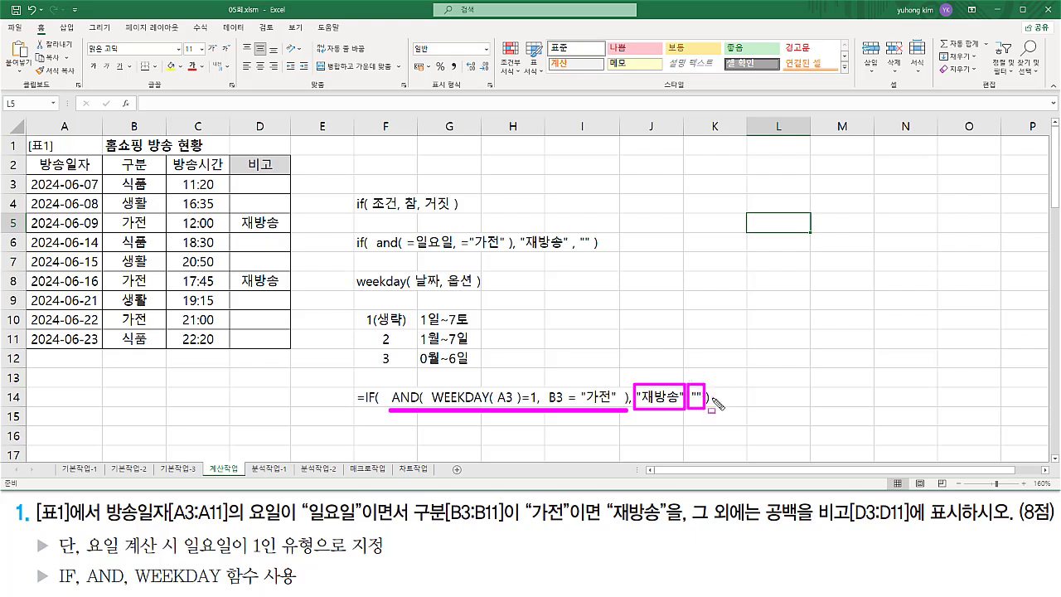
pyautogui.press('Escape')
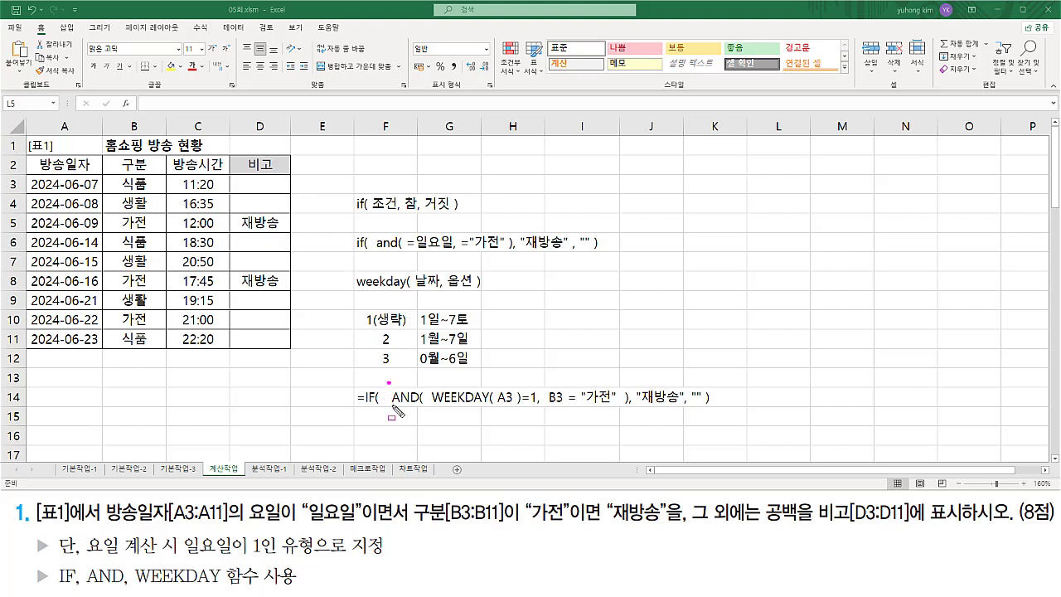
pyautogui.moveTo(386, 382); pyautogui.dragTo(634, 444)
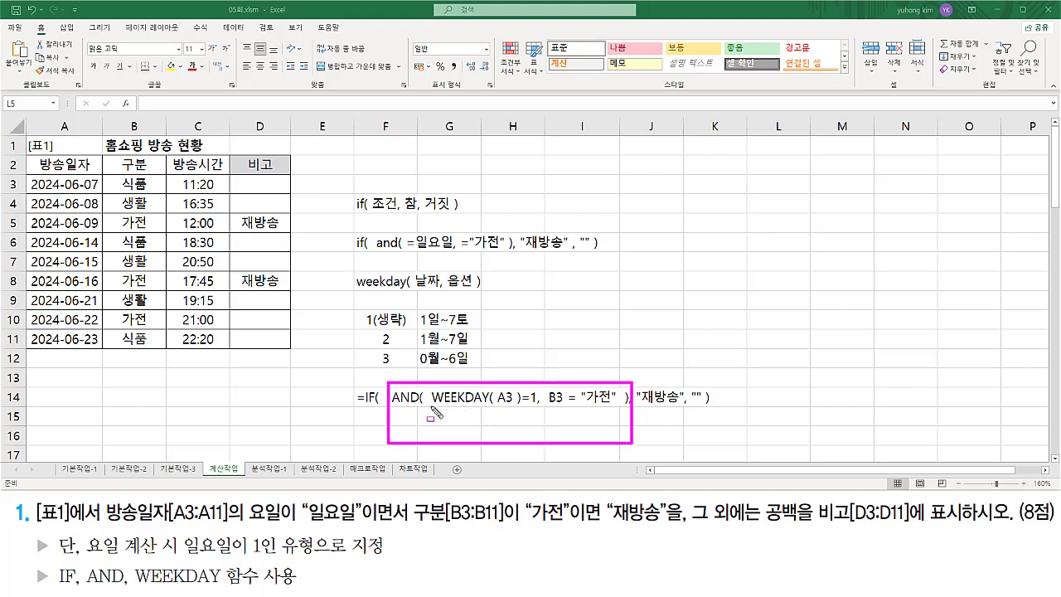
pyautogui.moveTo(431, 406); pyautogui.dragTo(616, 406)
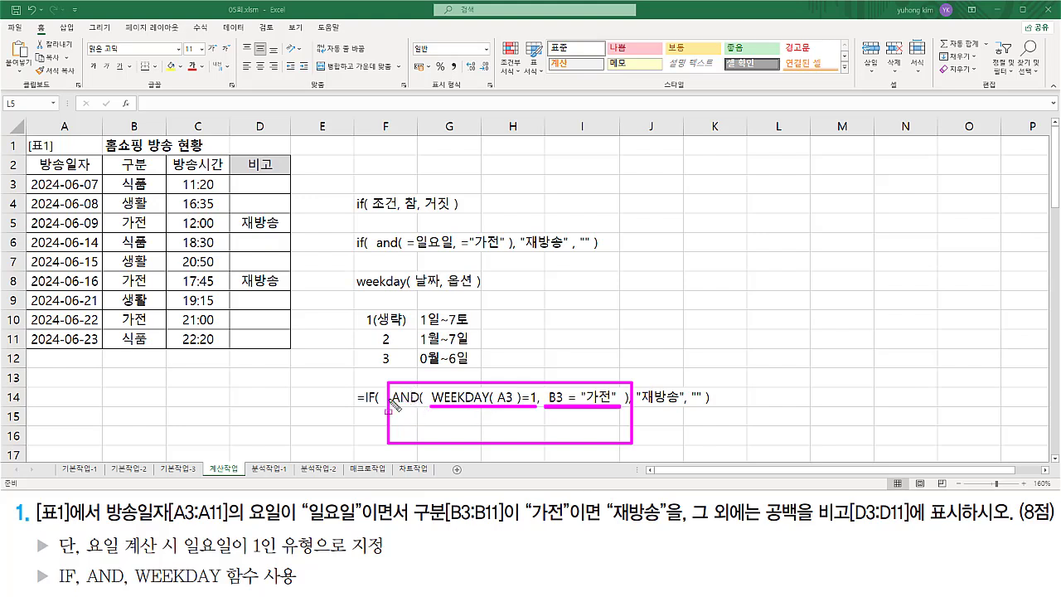
pyautogui.press('Escape')
# Mark F14's AND conditions and brackets, the task's Sunday = 1 requirement and the option 1 row, and clear the marks
pyautogui.moveTo(432, 406); pyautogui.dragTo(616, 408)
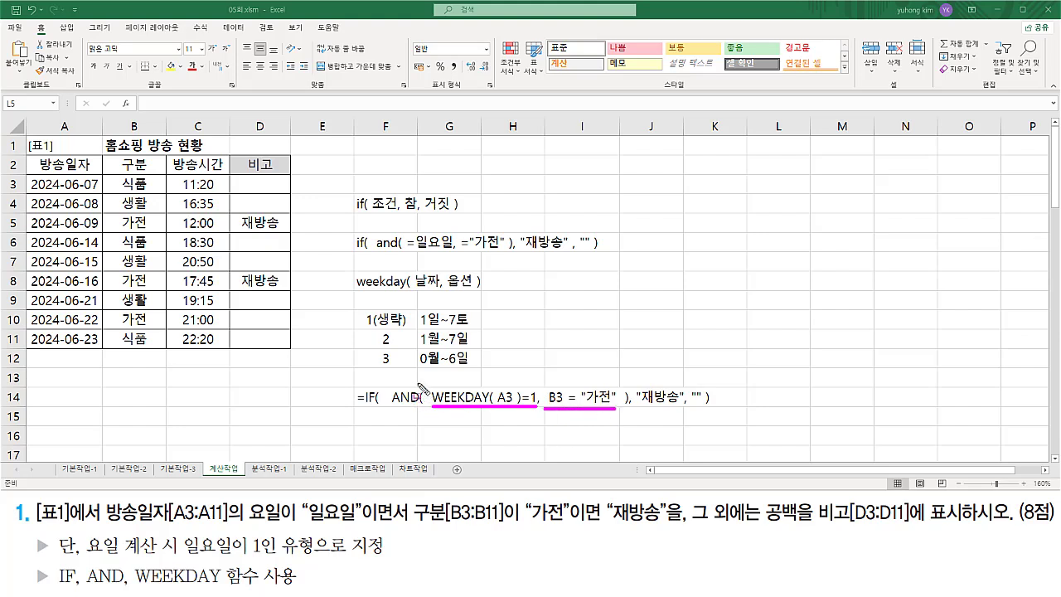
pyautogui.moveTo(418, 384); pyautogui.dragTo(426, 418)
pyautogui.moveTo(623, 380); pyautogui.dragTo(631, 423)
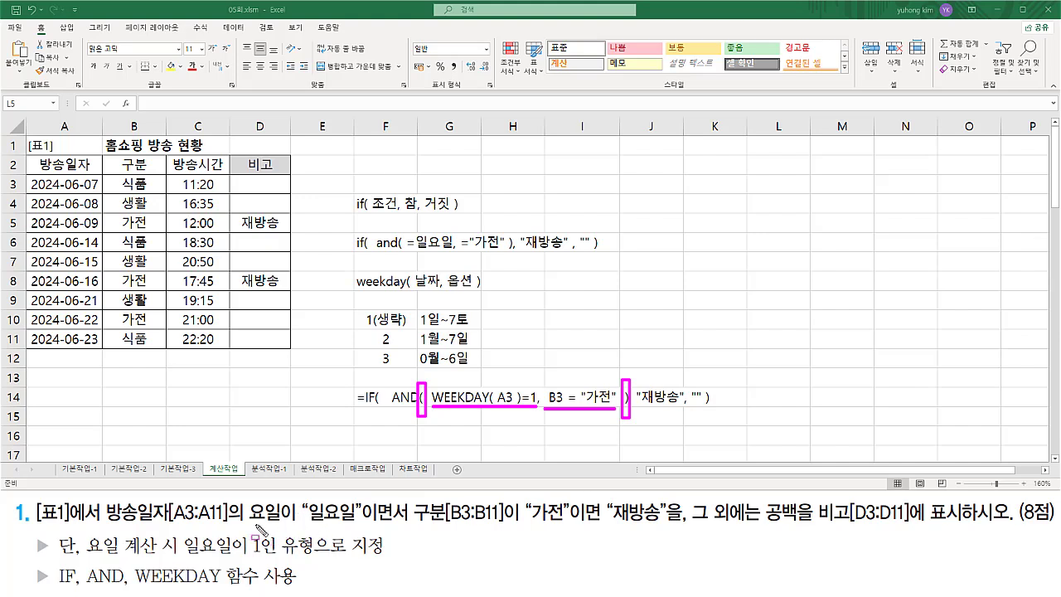
pyautogui.moveTo(243, 524); pyautogui.dragTo(368, 525)
pyautogui.moveTo(184, 535)
pyautogui.mouseDown()
pyautogui.moveTo(178, 548)
pyautogui.moveTo(252, 563)
pyautogui.moveTo(299, 557)
pyautogui.mouseUp()
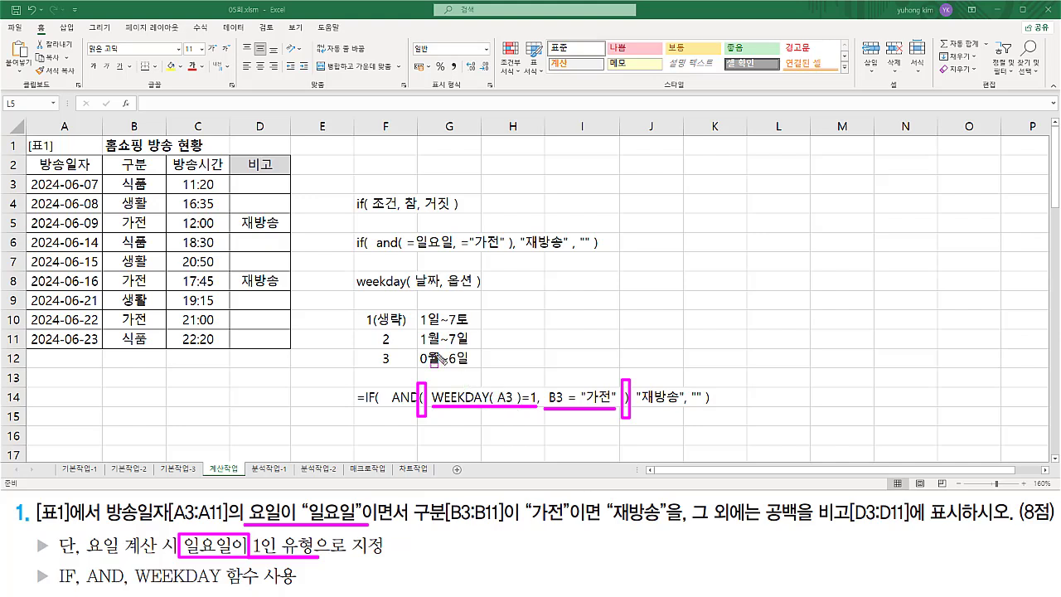
pyautogui.moveTo(363, 330)
pyautogui.mouseDown()
pyautogui.moveTo(483, 327)
pyautogui.moveTo(482, 312)
pyautogui.mouseUp()
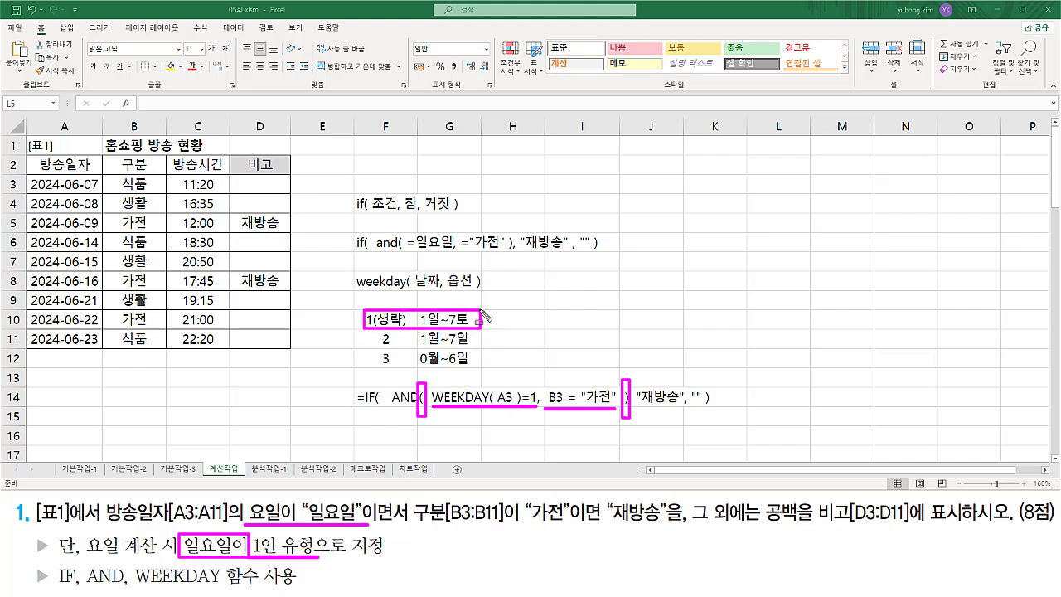
pyautogui.press('Escape')
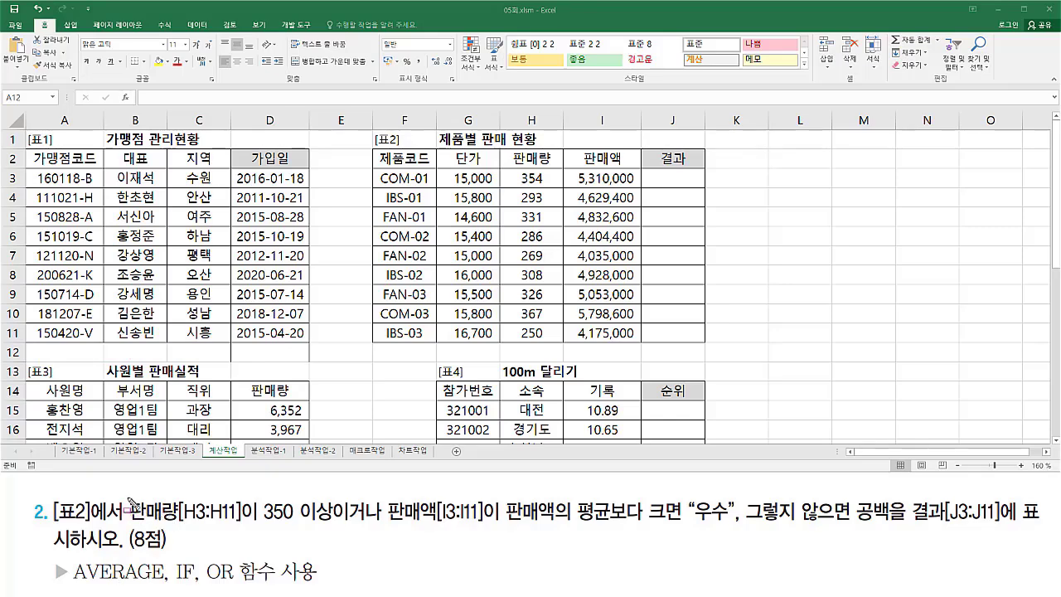
# Mark task 2's 판매량 and 판매액 conditions with their columns in 표2, and the "우수" and blank results
pyautogui.moveTo(122, 493)
pyautogui.mouseDown()
pyautogui.moveTo(137, 518)
pyautogui.moveTo(262, 524)
pyautogui.mouseUp()
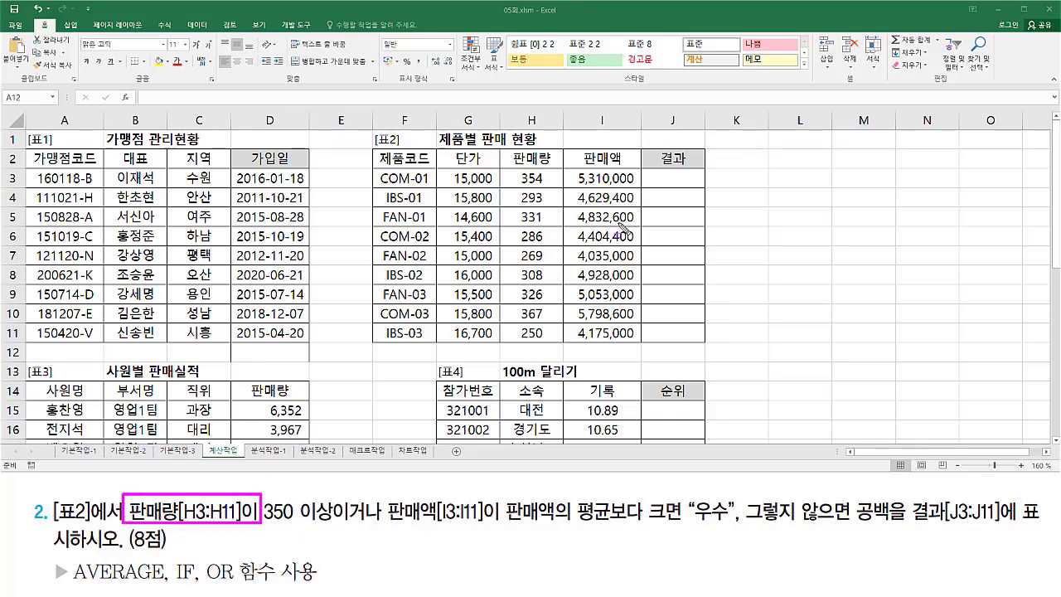
pyautogui.moveTo(513, 168); pyautogui.dragTo(551, 345)
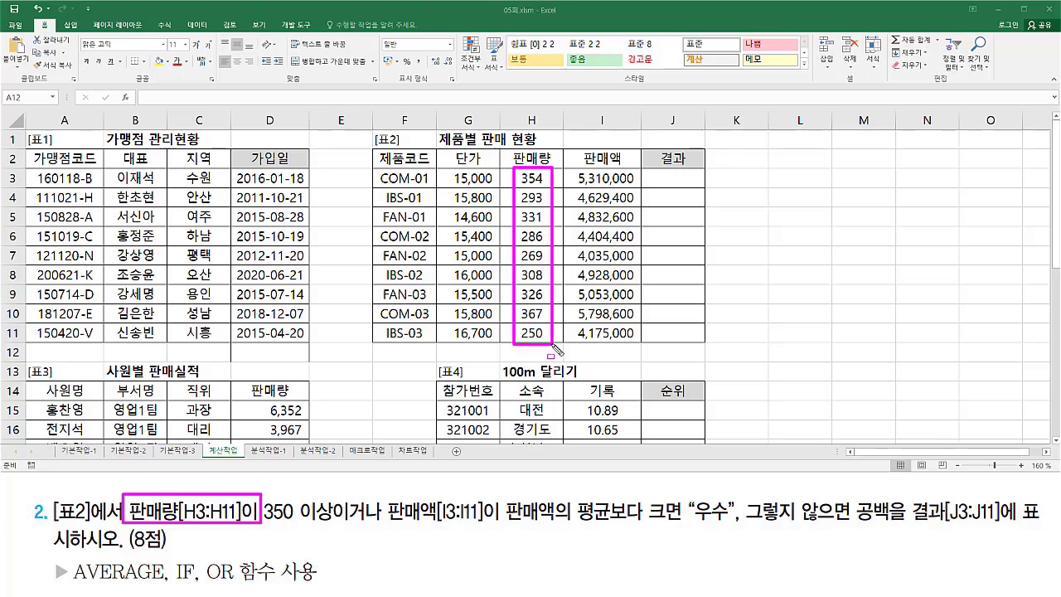
pyautogui.moveTo(264, 524); pyautogui.dragTo(335, 526)
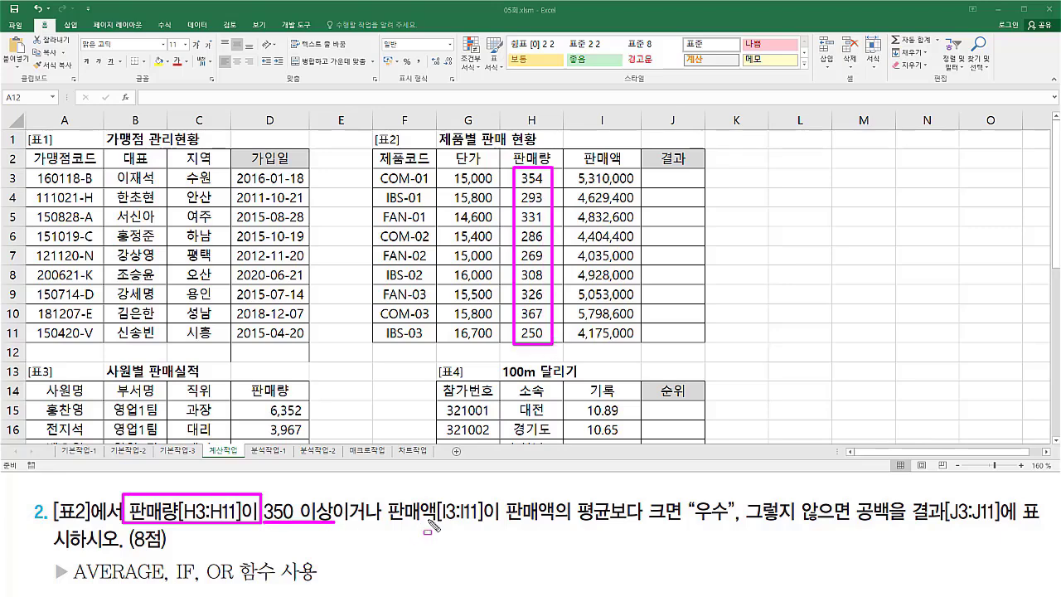
pyautogui.moveTo(386, 491); pyautogui.dragTo(490, 532)
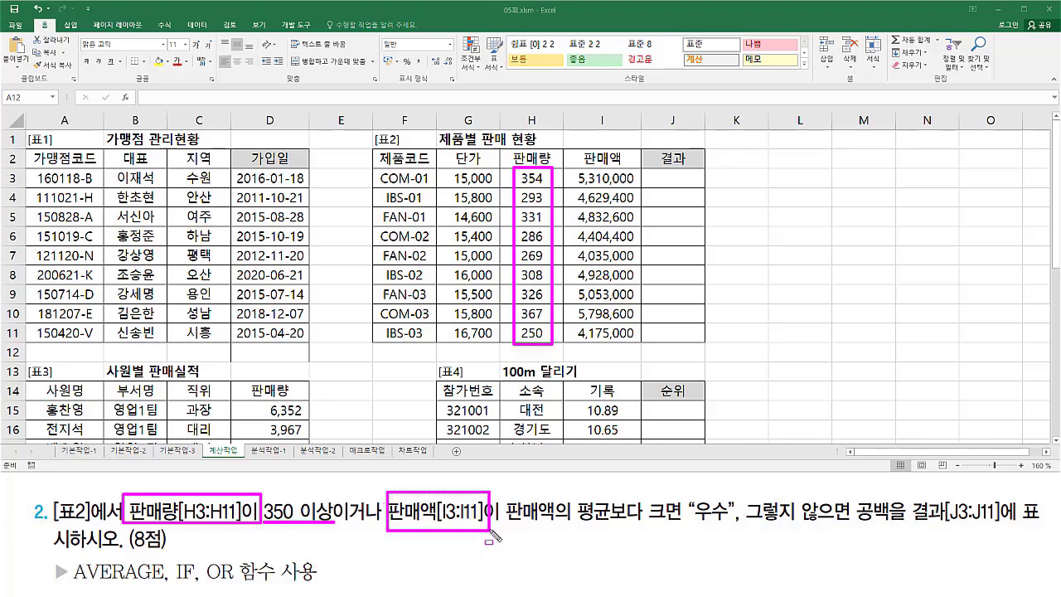
pyautogui.moveTo(588, 170); pyautogui.dragTo(638, 341)
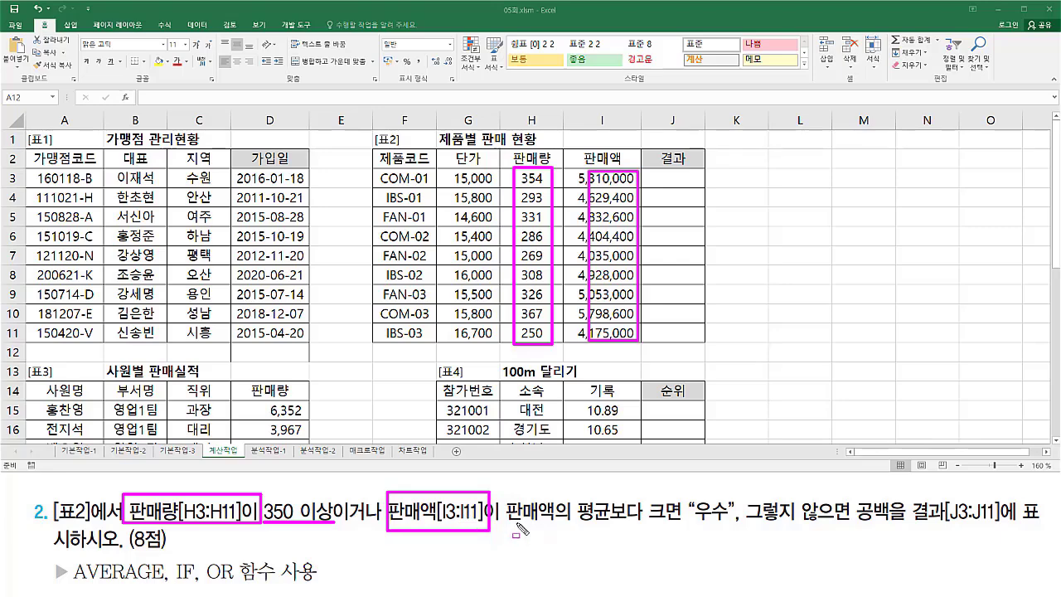
pyautogui.moveTo(508, 524)
pyautogui.mouseDown()
pyautogui.moveTo(679, 524)
pyautogui.moveTo(735, 543)
pyautogui.moveTo(849, 525)
pyautogui.moveTo(898, 545)
pyautogui.mouseUp()
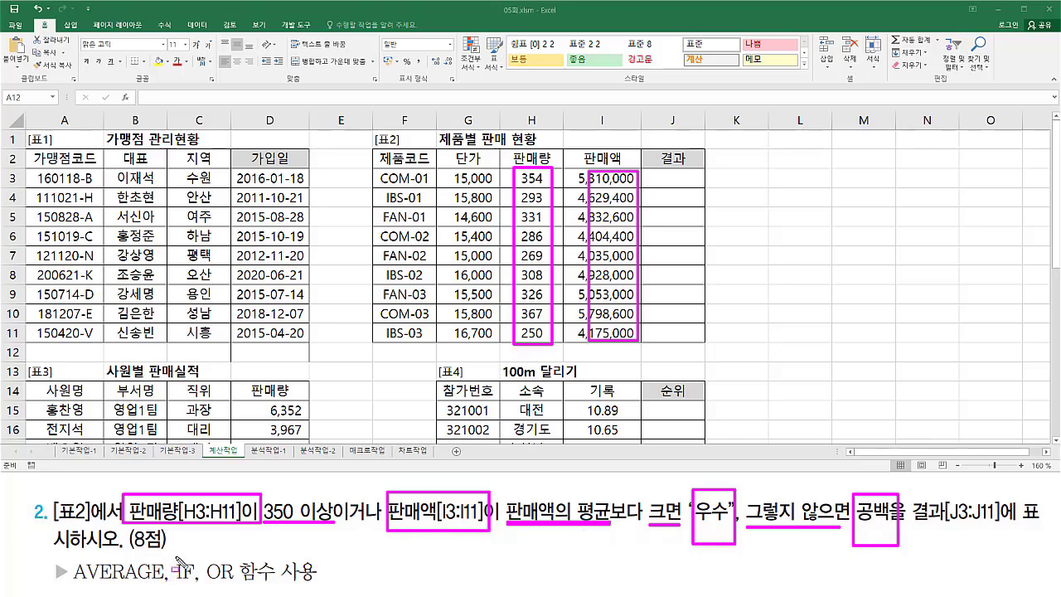
# Mark the "이거나" wording and the required IF, OR and AVERAGE functions in task 2, and clear all marks
pyautogui.moveTo(176, 564); pyautogui.dragTo(195, 585)
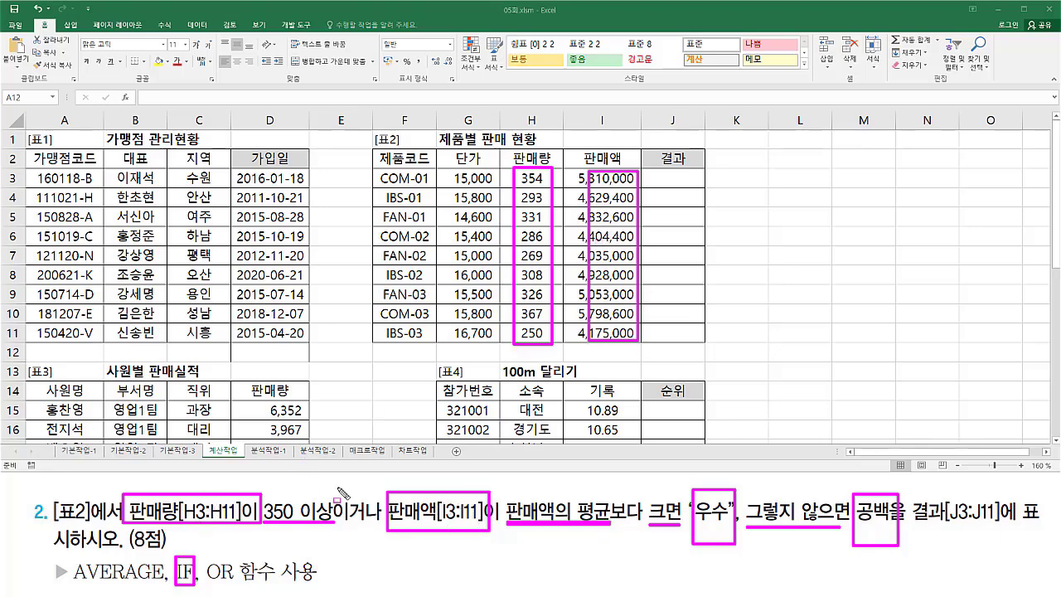
pyautogui.moveTo(333, 487)
pyautogui.mouseDown()
pyautogui.moveTo(360, 540)
pyautogui.moveTo(388, 549)
pyautogui.moveTo(383, 538)
pyautogui.mouseUp()
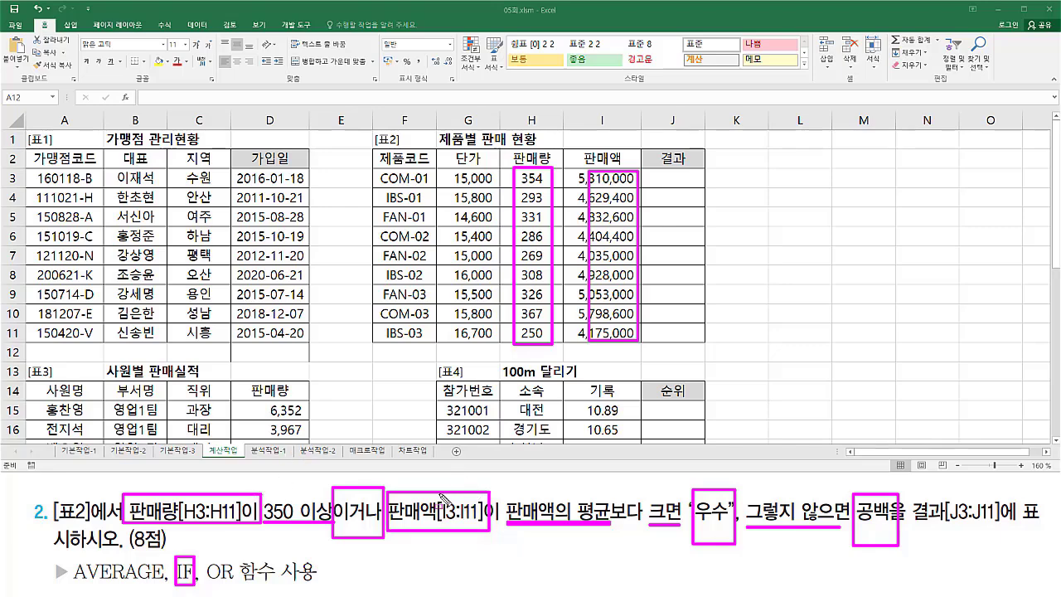
pyautogui.moveTo(207, 560)
pyautogui.mouseDown()
pyautogui.moveTo(236, 556)
pyautogui.moveTo(238, 589)
pyautogui.mouseUp()
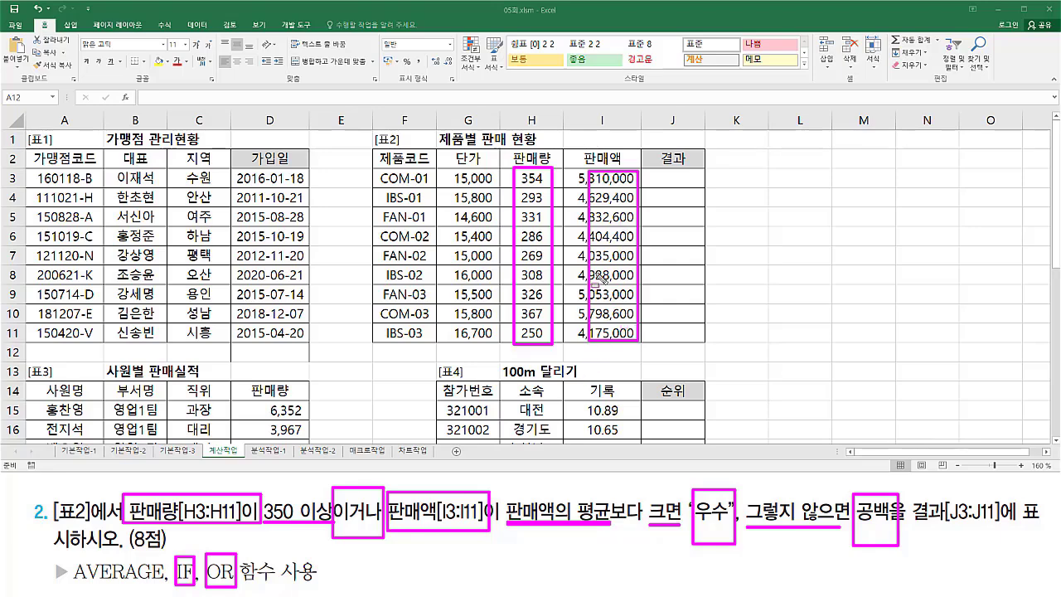
pyautogui.moveTo(73, 584); pyautogui.dragTo(162, 583)
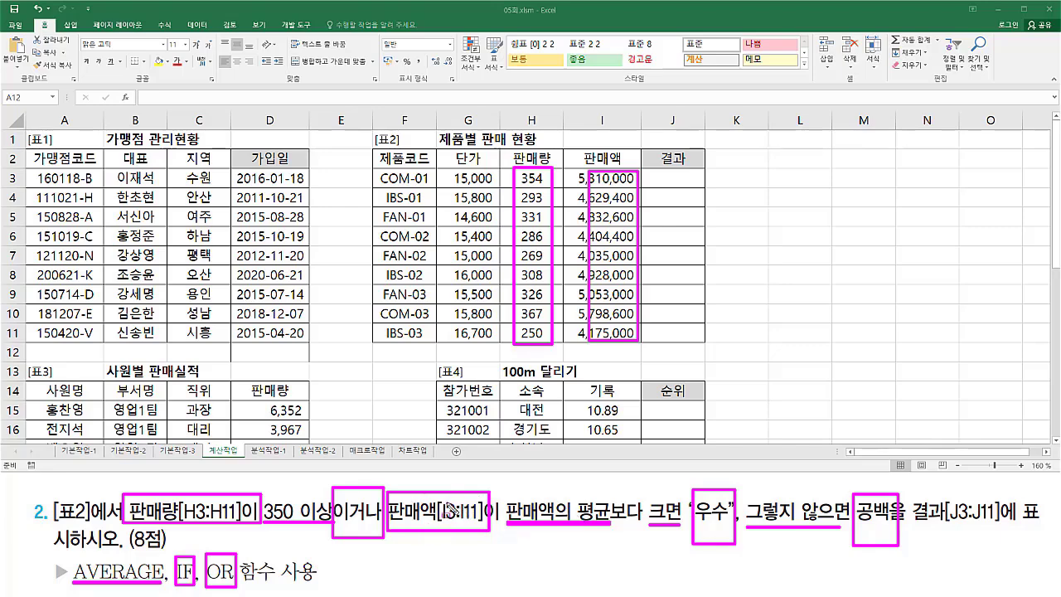
pyautogui.press('Escape')
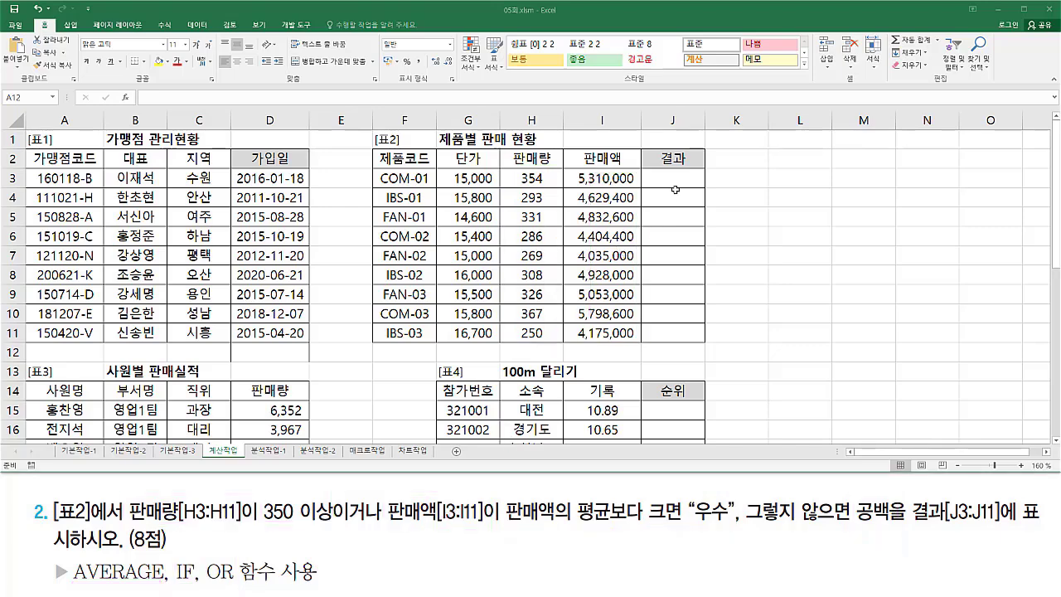
# Enter the formula =AVERAGE(I3:I11) in J3 to calculate the average 판매액 and reselect the cell
pyautogui.click(689, 184)
pyautogui.write('=')
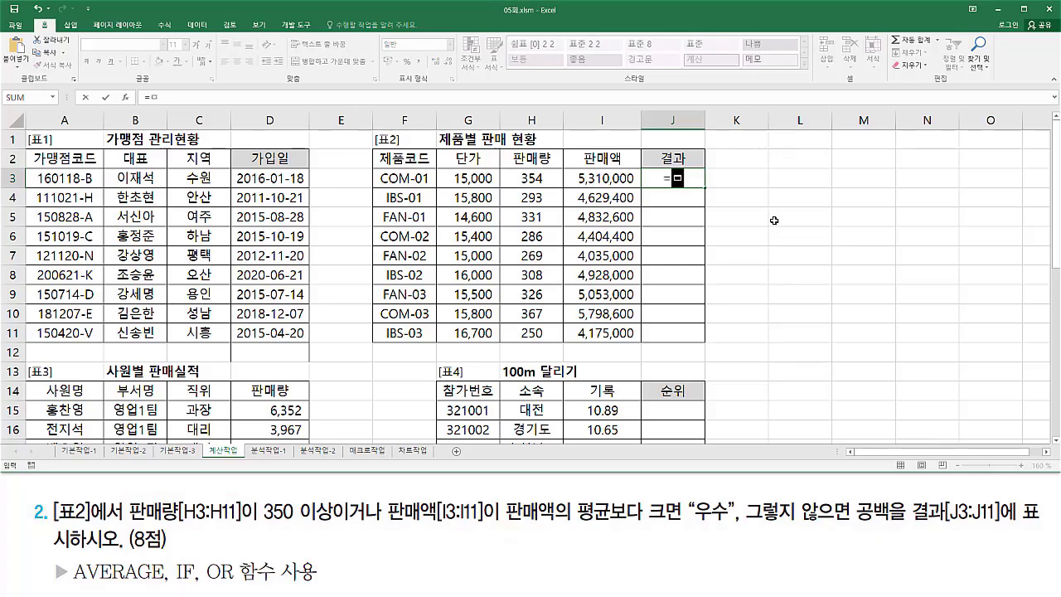
pyautogui.write('av')
pyautogui.press('Down')
pyautogui.press('Tab')
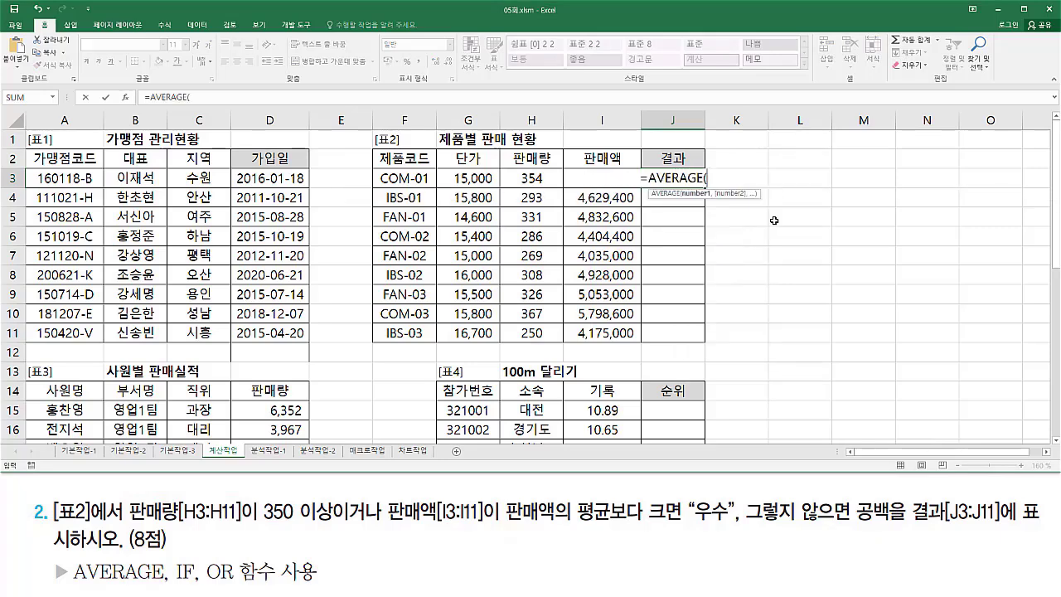
pyautogui.press('Left')
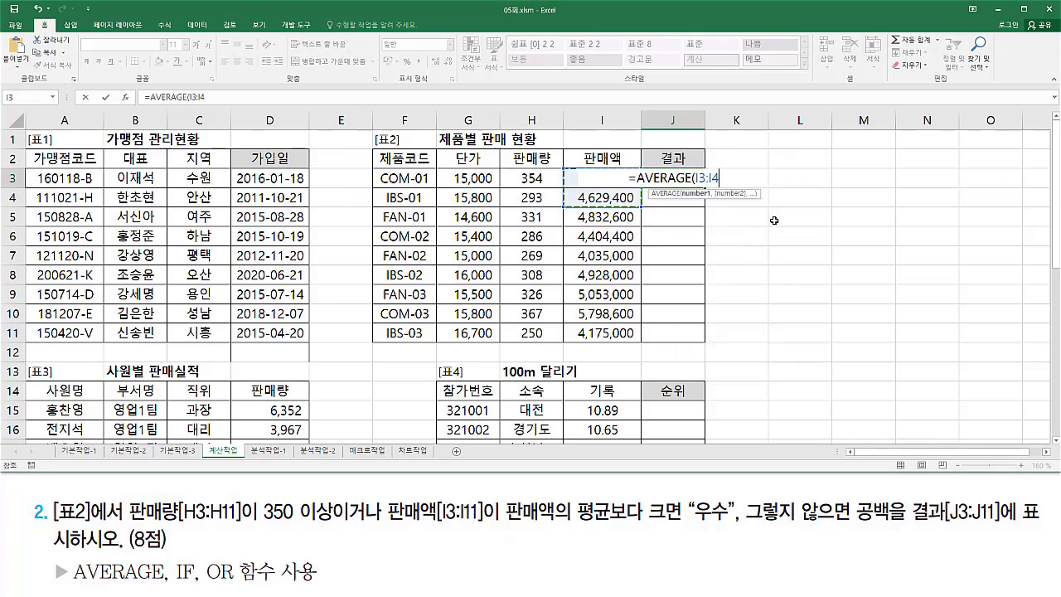
pyautogui.hotkey('ctrl', 'shift', 'Down')
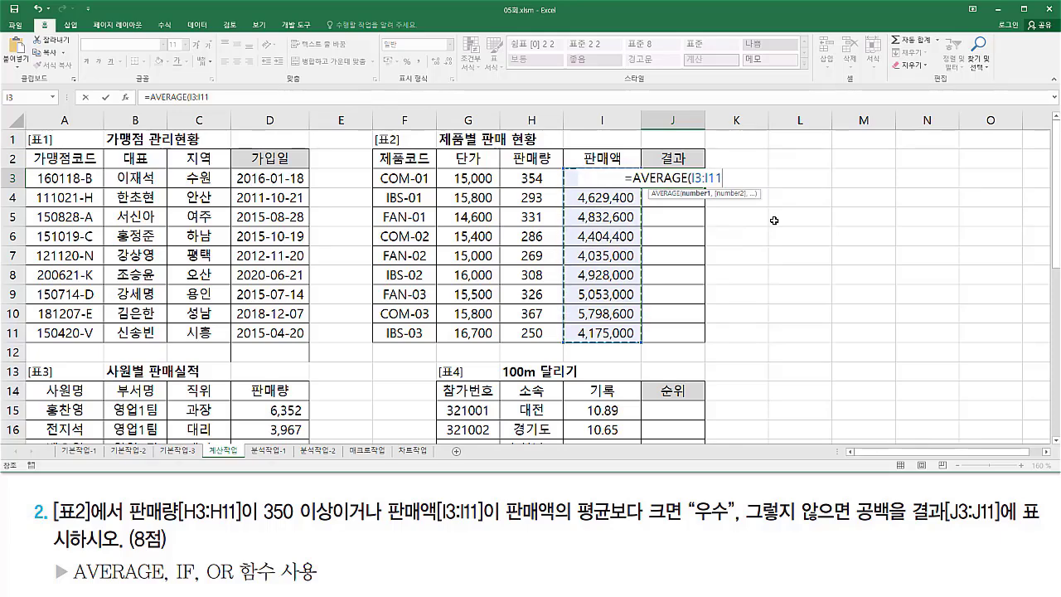
pyautogui.write(')')
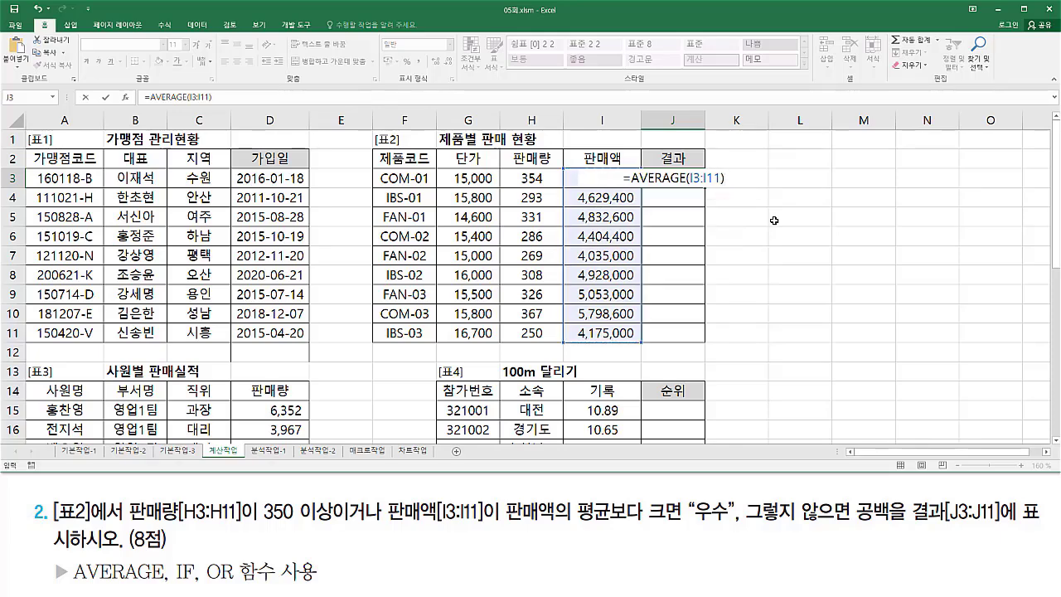
pyautogui.press('Return')
pyautogui.click(690, 178)
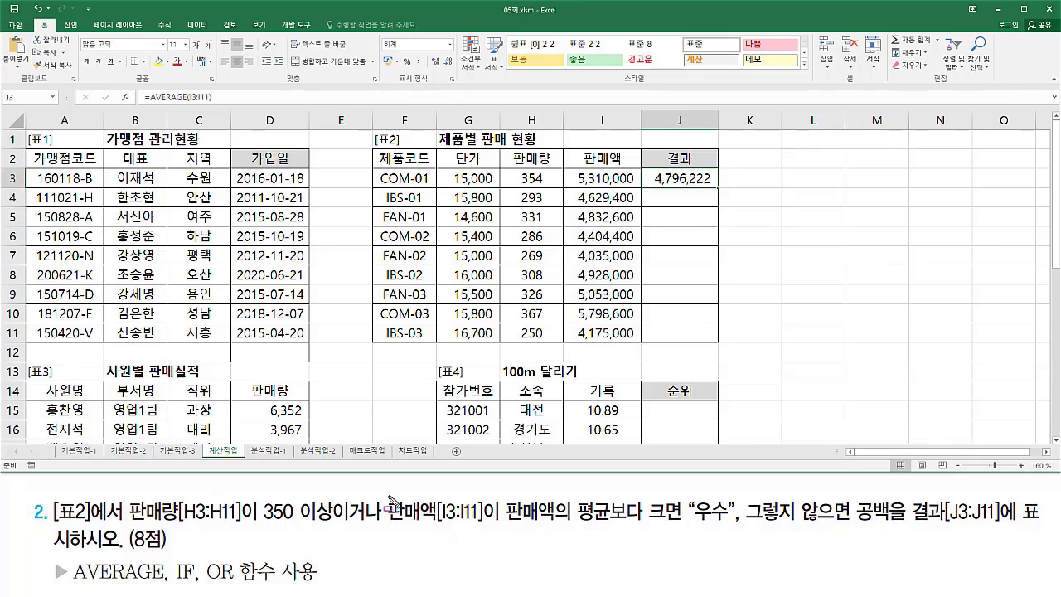
# Mark task 2's 판매액 and average wording, compare the 판매액 values with the average in J3, and clear the marks
pyautogui.moveTo(387, 495)
pyautogui.mouseDown()
pyautogui.moveTo(486, 547)
pyautogui.moveTo(654, 536)
pyautogui.moveTo(622, 489)
pyautogui.mouseUp()
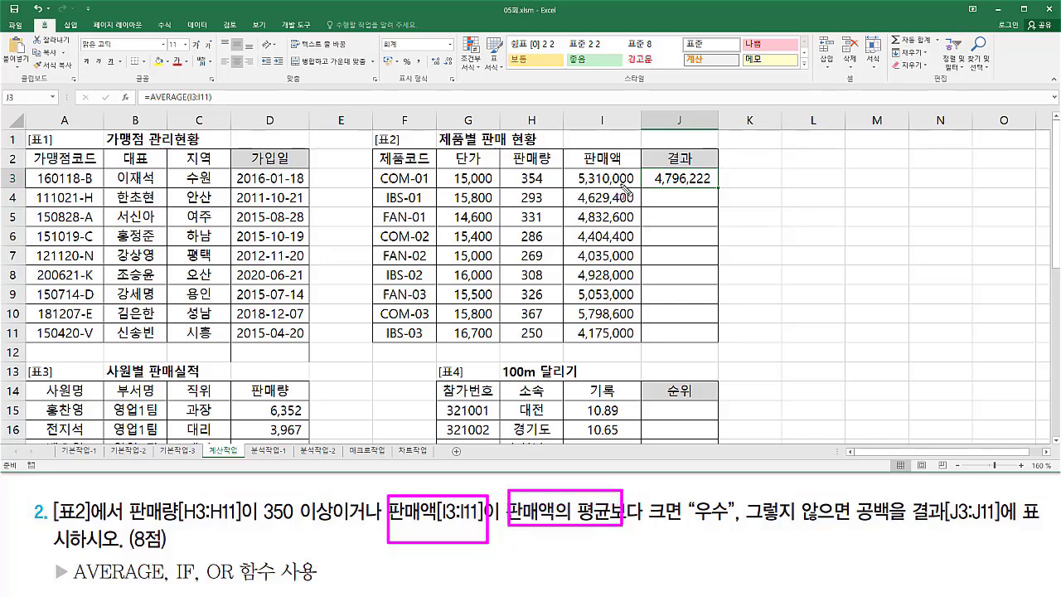
pyautogui.moveTo(577, 170); pyautogui.dragTo(710, 189)
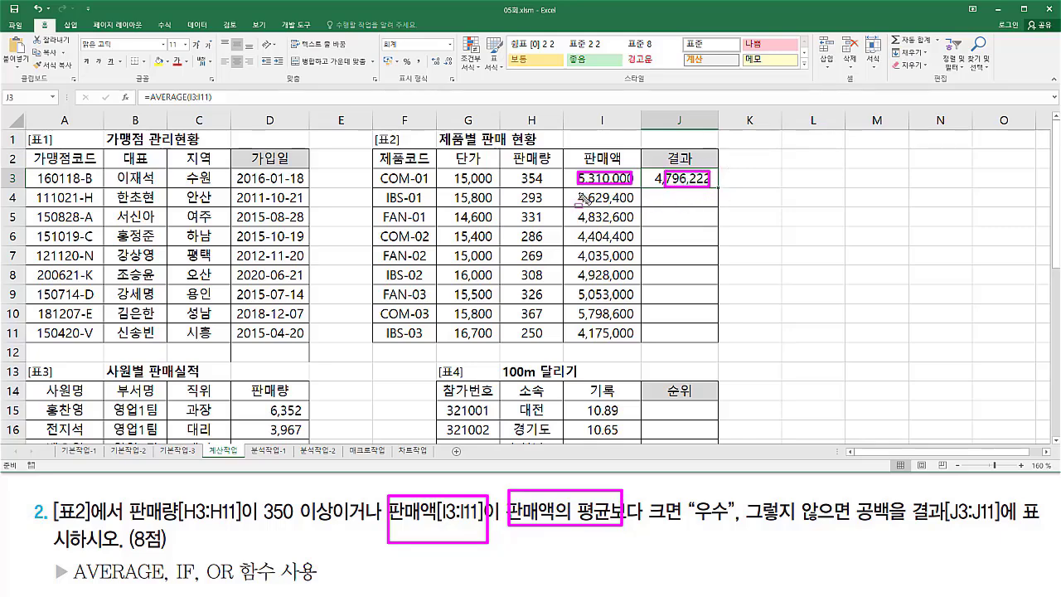
pyautogui.moveTo(578, 189); pyautogui.dragTo(643, 226)
pyautogui.moveTo(669, 169); pyautogui.dragTo(691, 179)
pyautogui.moveTo(579, 231)
pyautogui.mouseDown()
pyautogui.moveTo(614, 243)
pyautogui.moveTo(581, 232)
pyautogui.mouseUp()
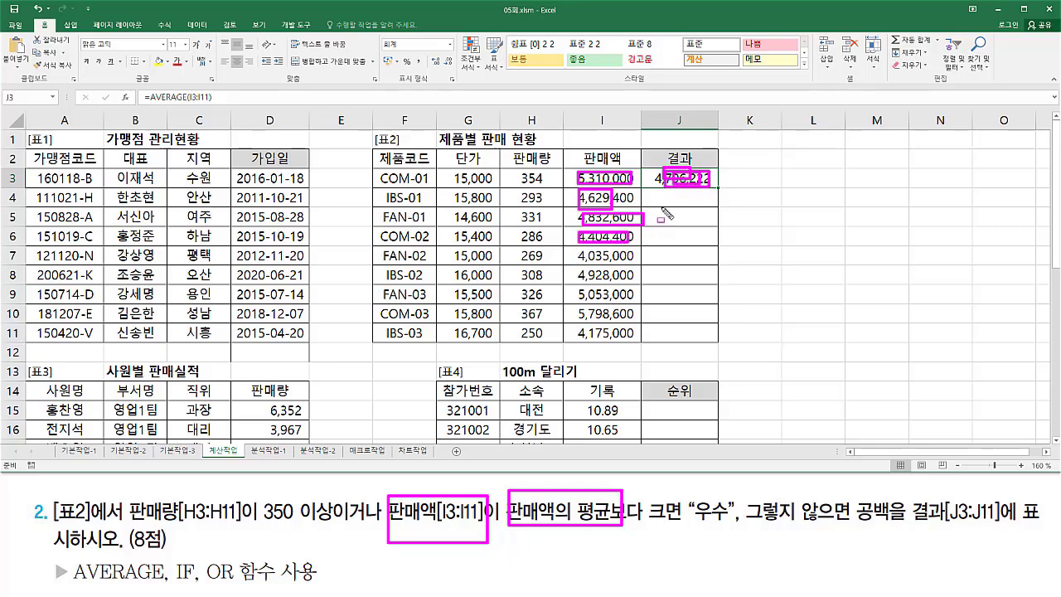
pyautogui.moveTo(668, 171); pyautogui.dragTo(696, 187)
pyautogui.moveTo(572, 251); pyautogui.dragTo(618, 256)
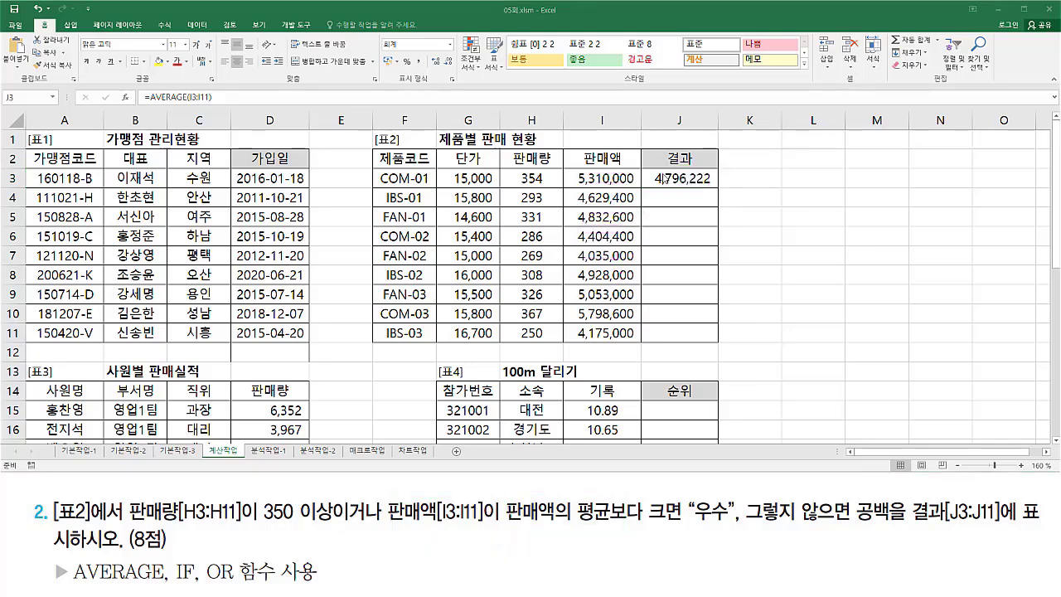
# Make the AVERAGE range in J3's formula absolute as $I$3:$I$11
pyautogui.doubleClick(677, 178)
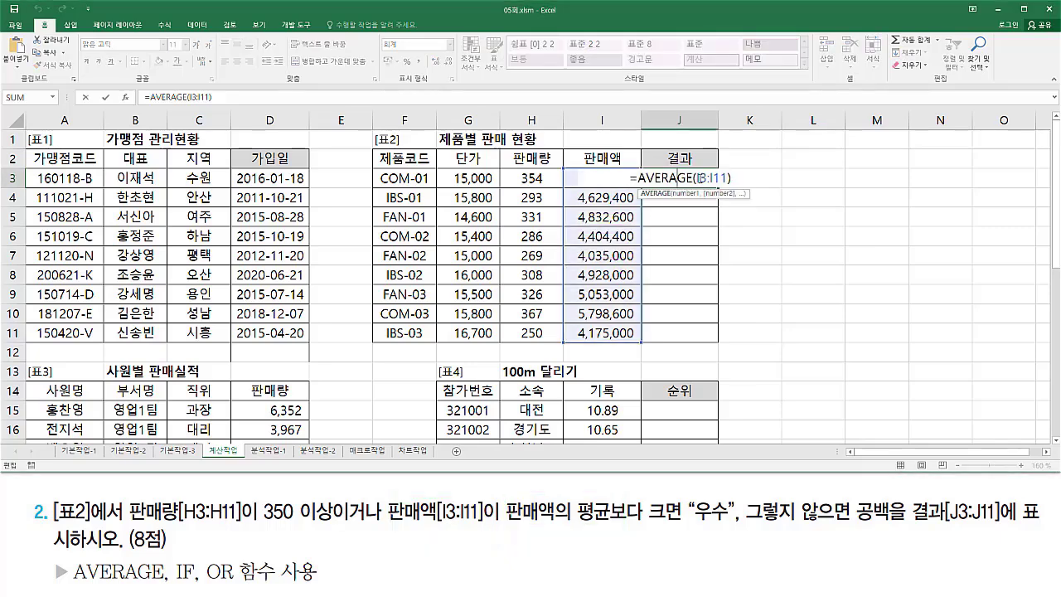
pyautogui.moveTo(699, 178); pyautogui.dragTo(730, 177)
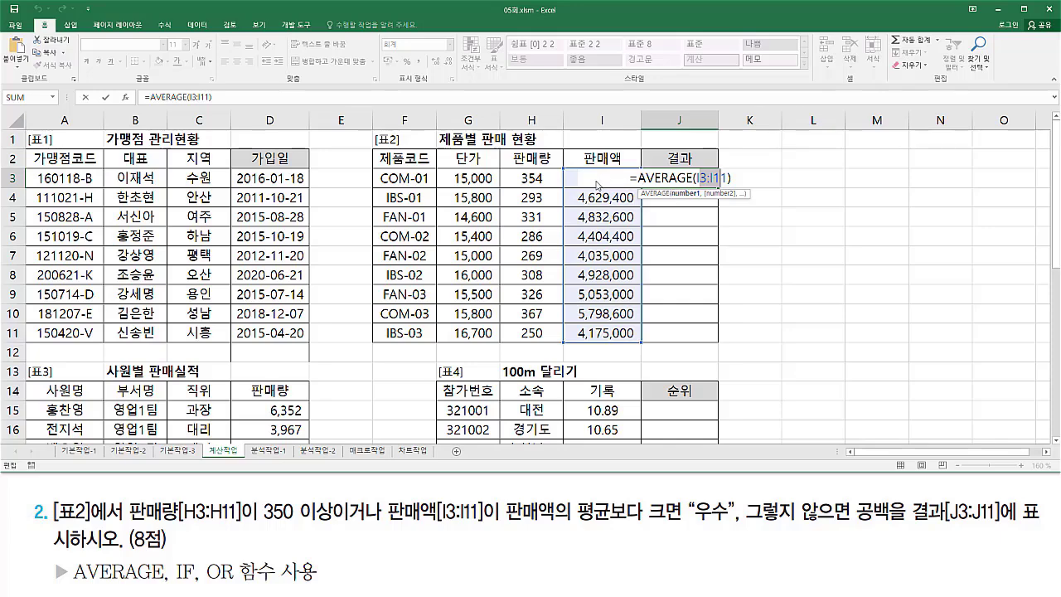
pyautogui.moveTo(564, 170); pyautogui.dragTo(640, 340)
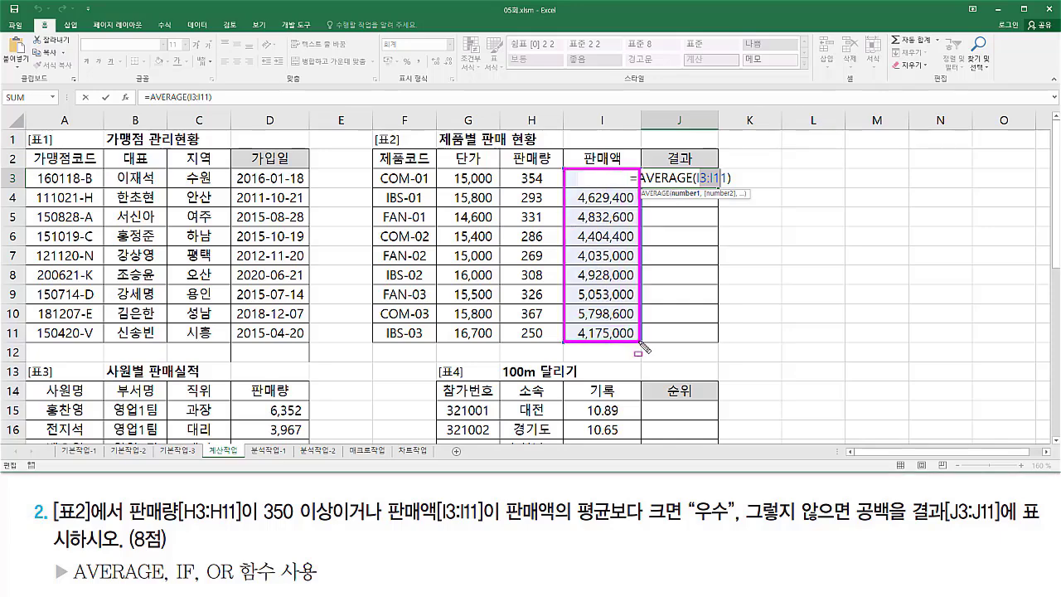
pyautogui.press('Escape')
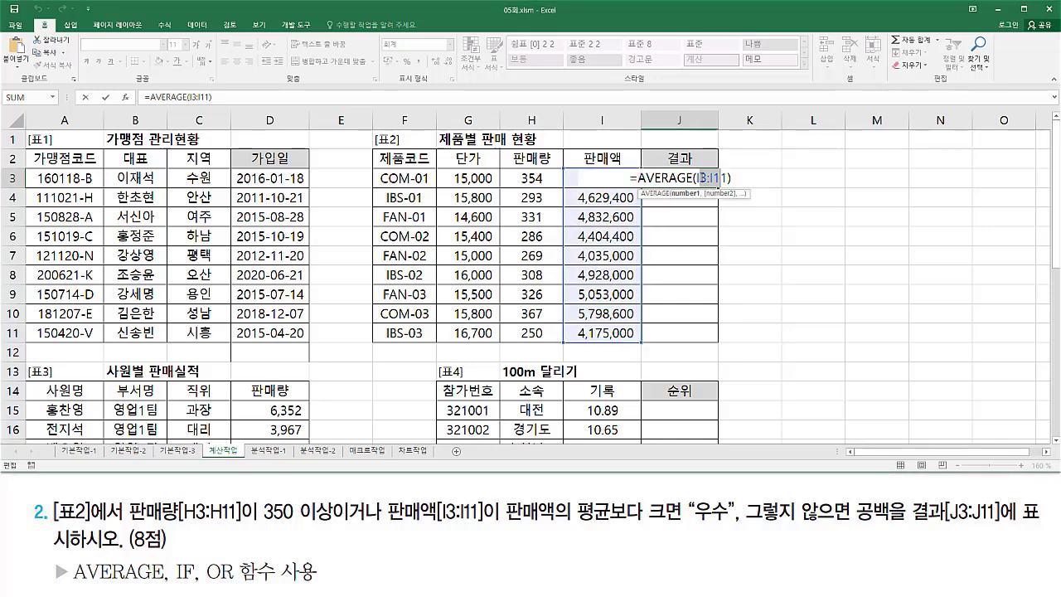
pyautogui.press('F4')
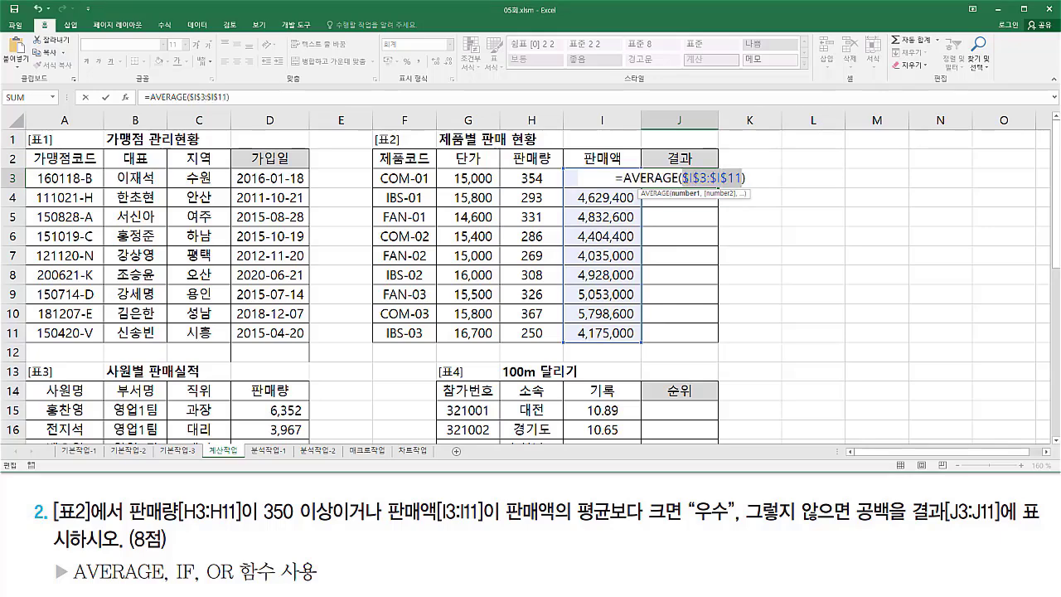
# Cut the AVERAGE expression out of J3's formula, keeping only the equals sign
pyautogui.click(626, 180)
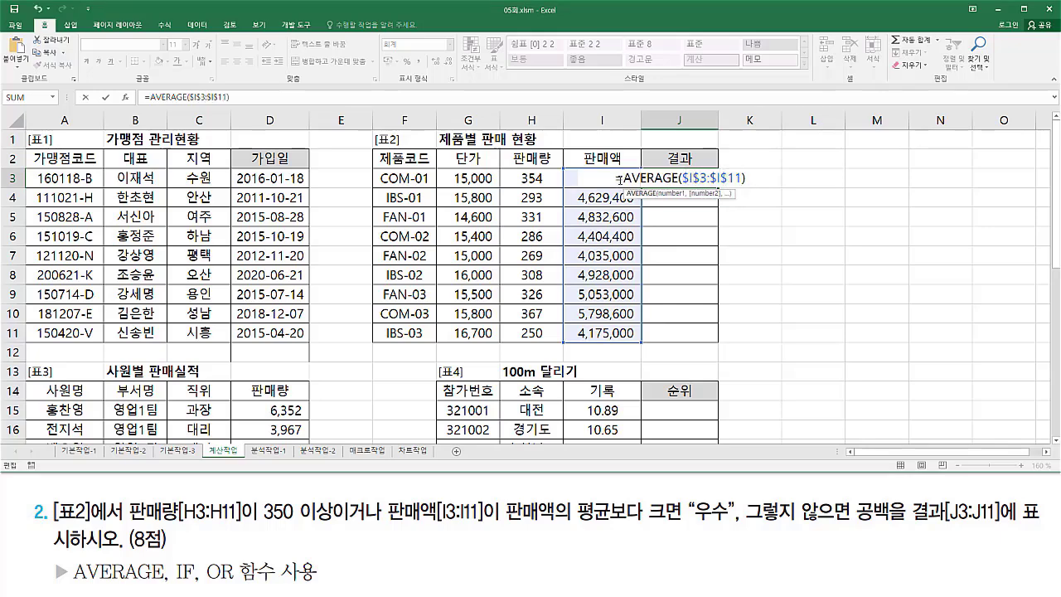
pyautogui.moveTo(625, 178); pyautogui.dragTo(829, 176)
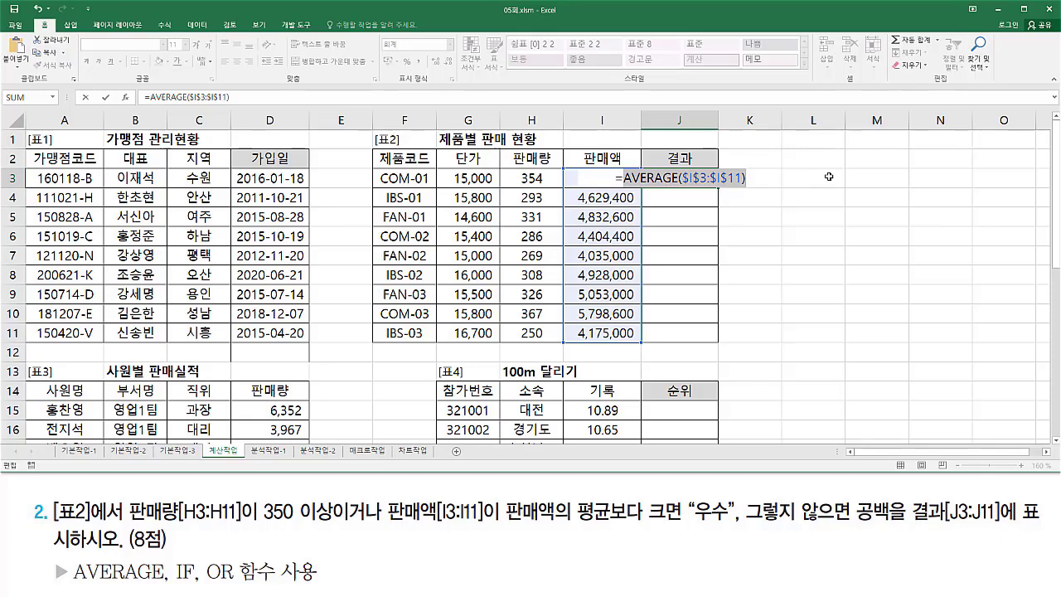
pyautogui.hotkey('ctrl', 'x')
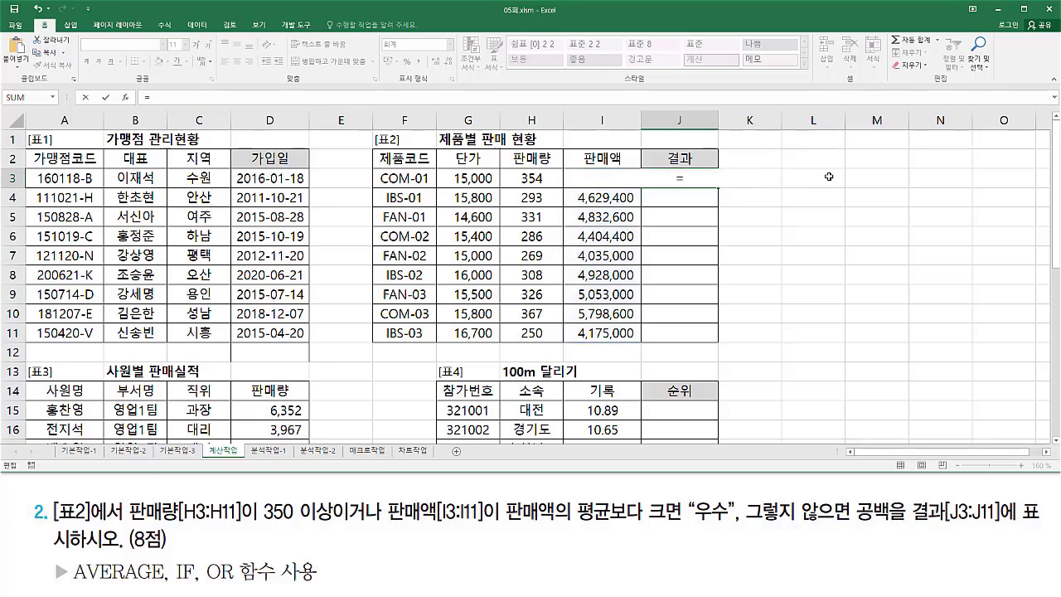
# Begin an IF formula in J3 with a nested OR whose first condition is H3 >= 350
pyautogui.write('if(')
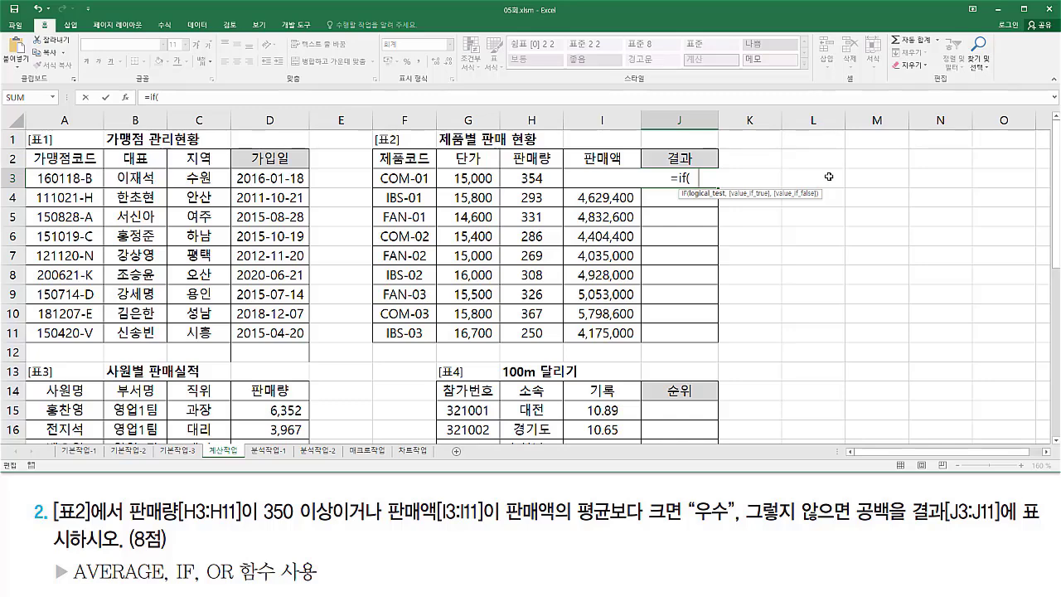
pyautogui.write('or(')
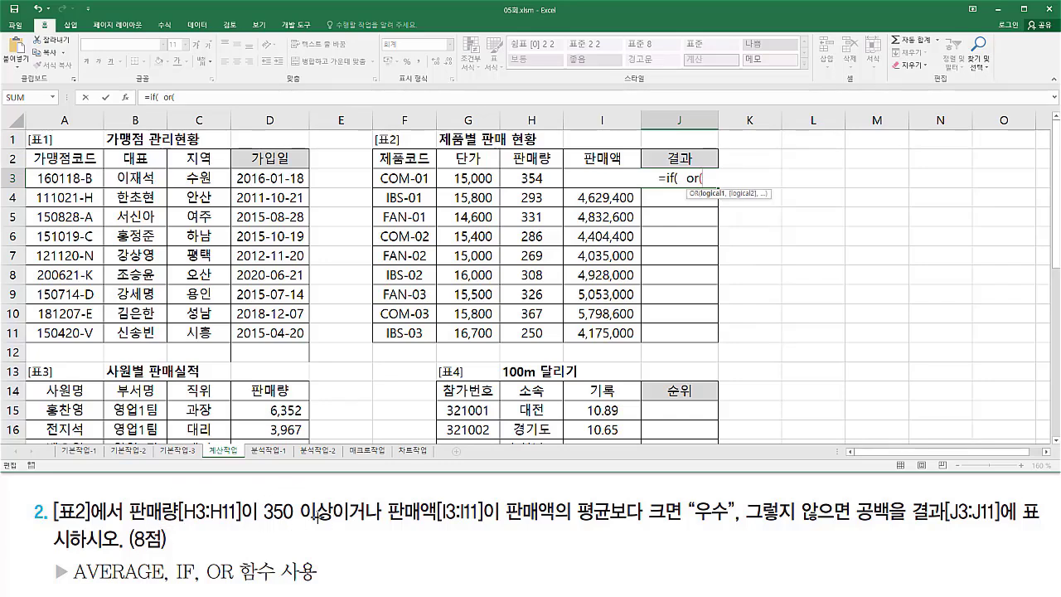
pyautogui.click(533, 178)
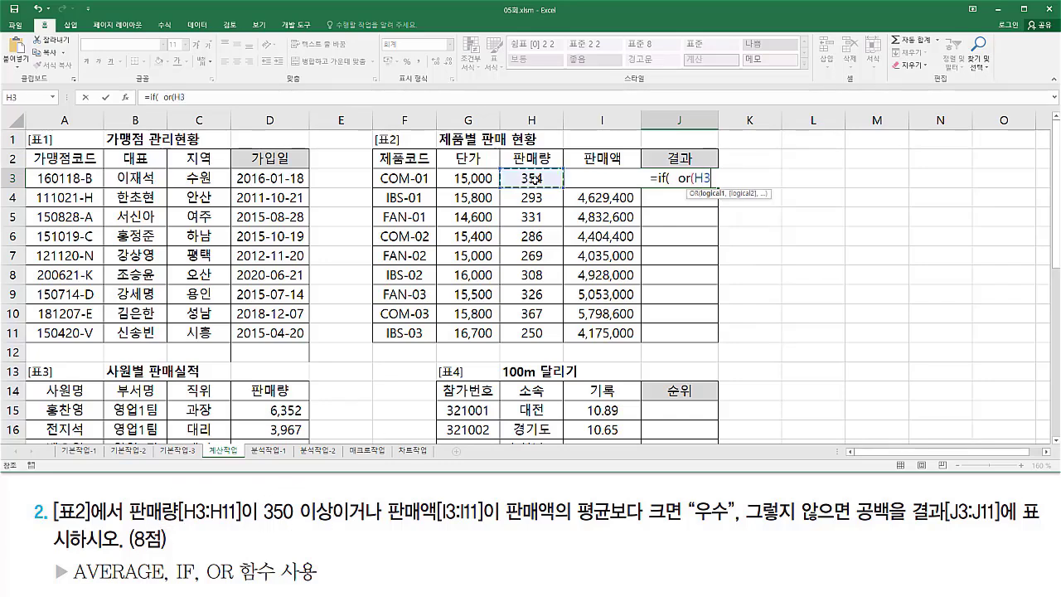
pyautogui.press('F2')
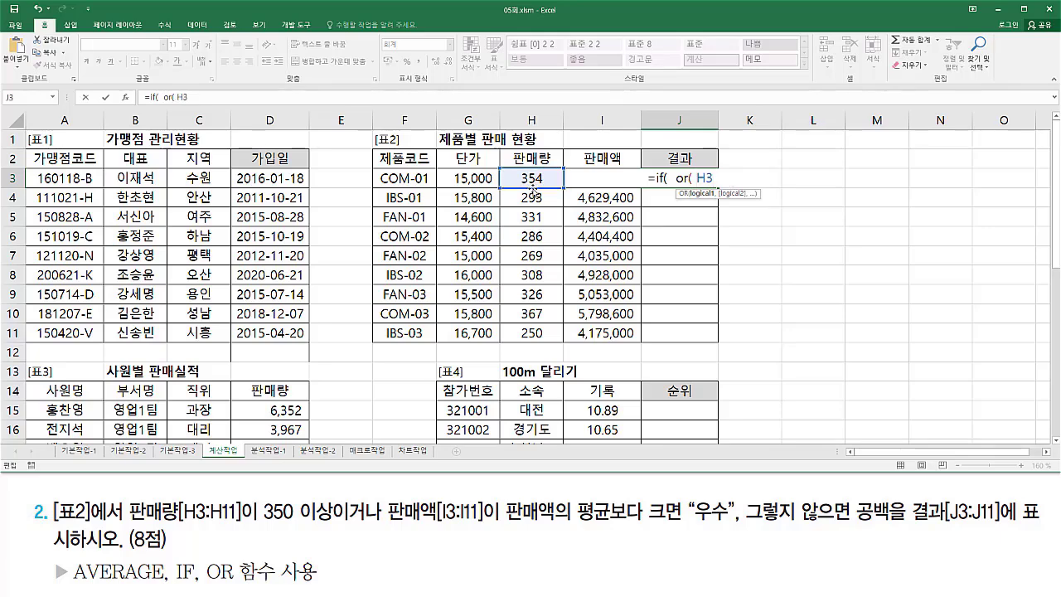
pyautogui.write('>')
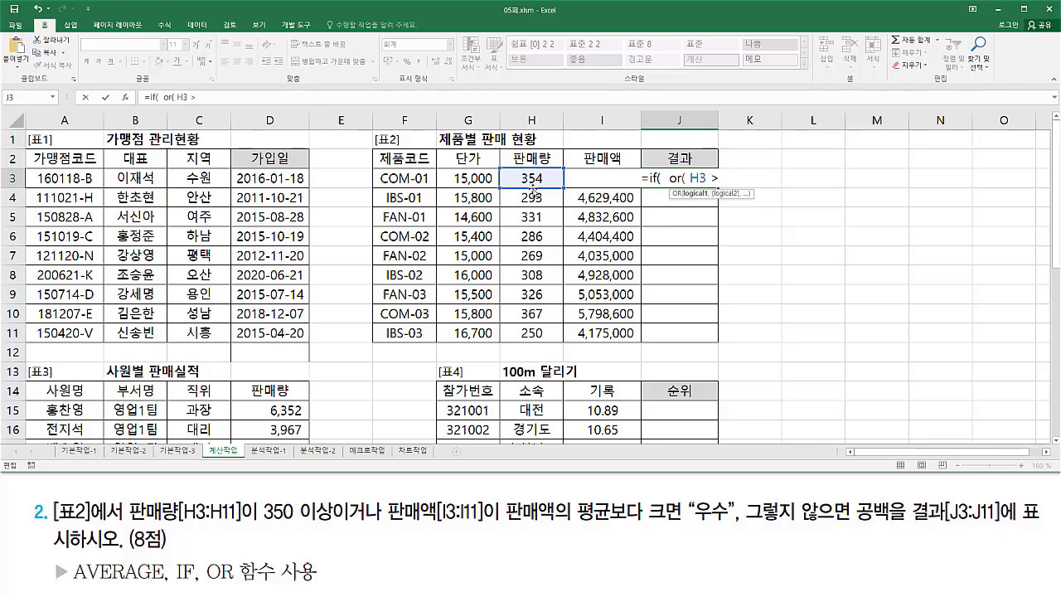
pyautogui.write('= 350')
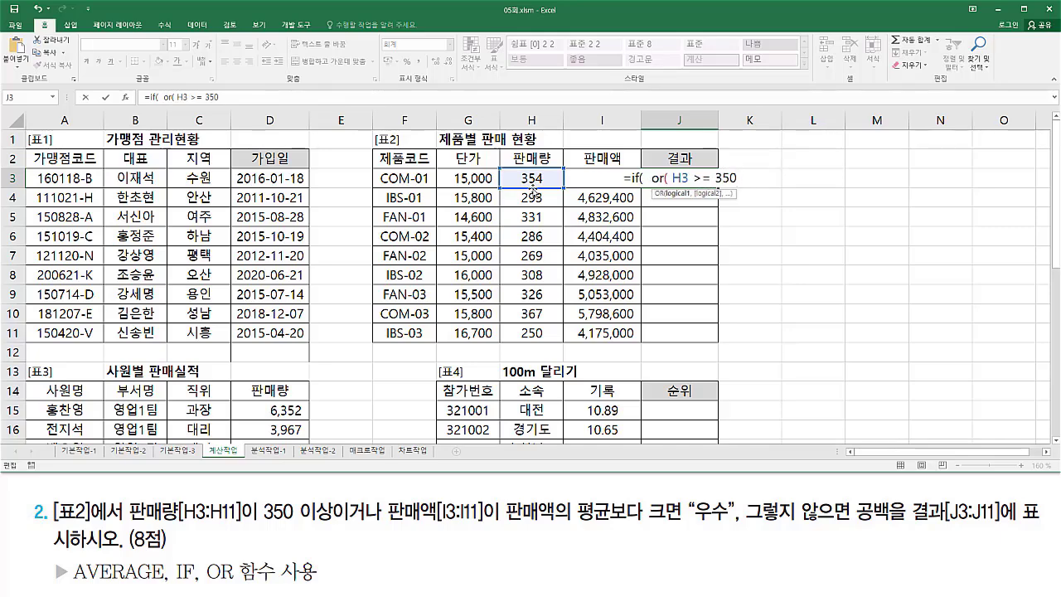
pyautogui.write(' ,')
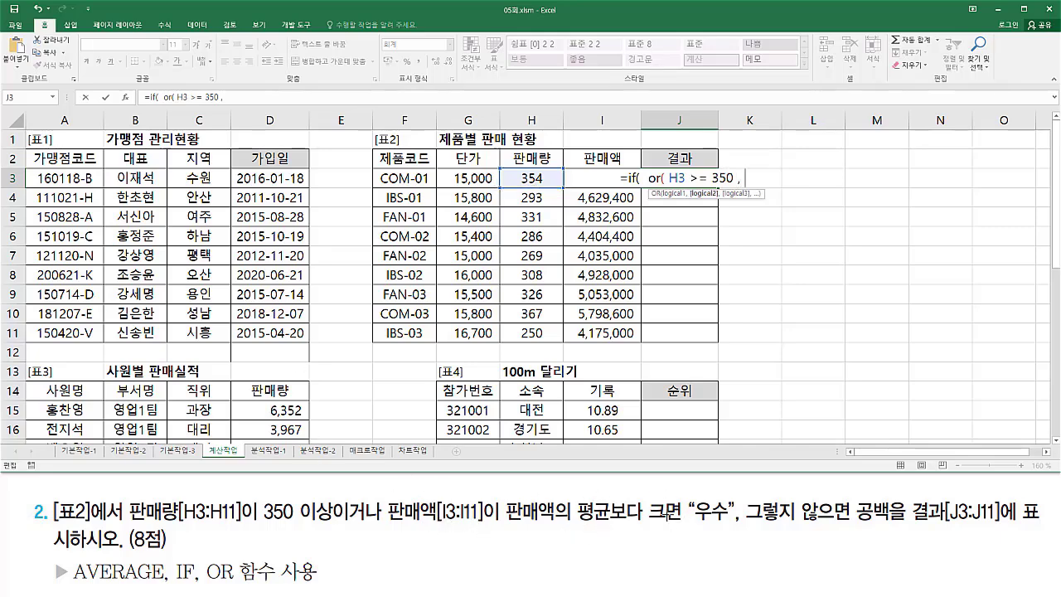
# Add I3 > AVERAGE($I$3:$I$11) as the second OR condition, reusing the cut expression, and close the OR bracket
pyautogui.click(587, 199)
pyautogui.press('Up')
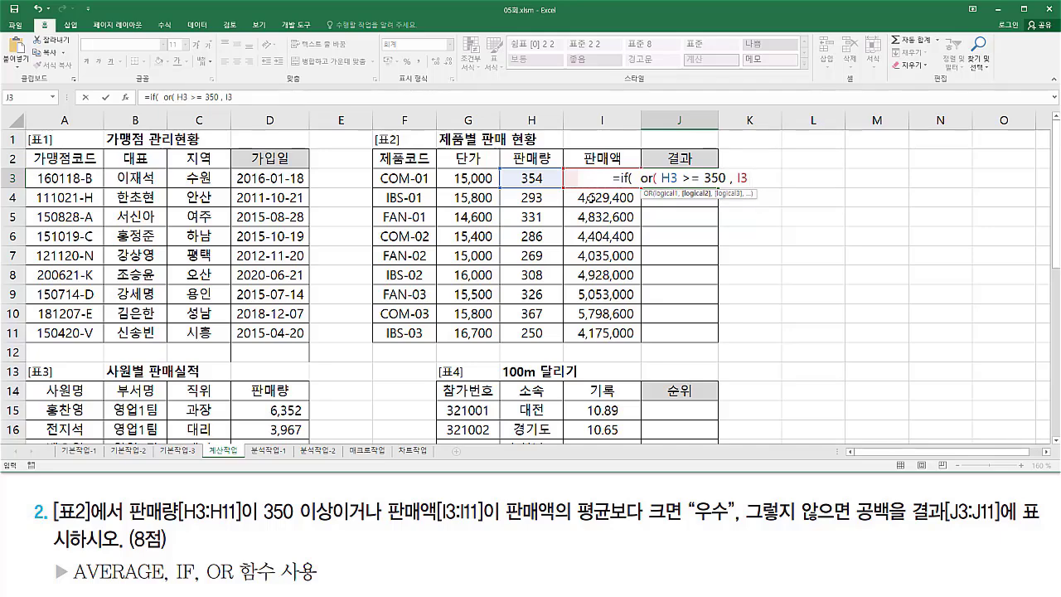
pyautogui.write('> AVERAGE($I$3:$I$11)')
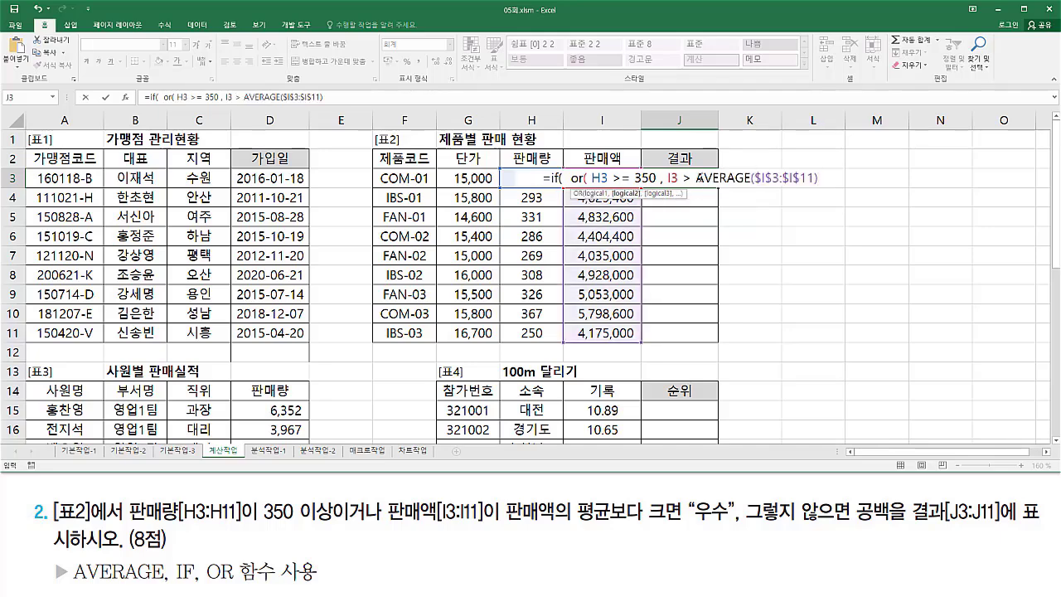
pyautogui.doubleClick(699, 178)
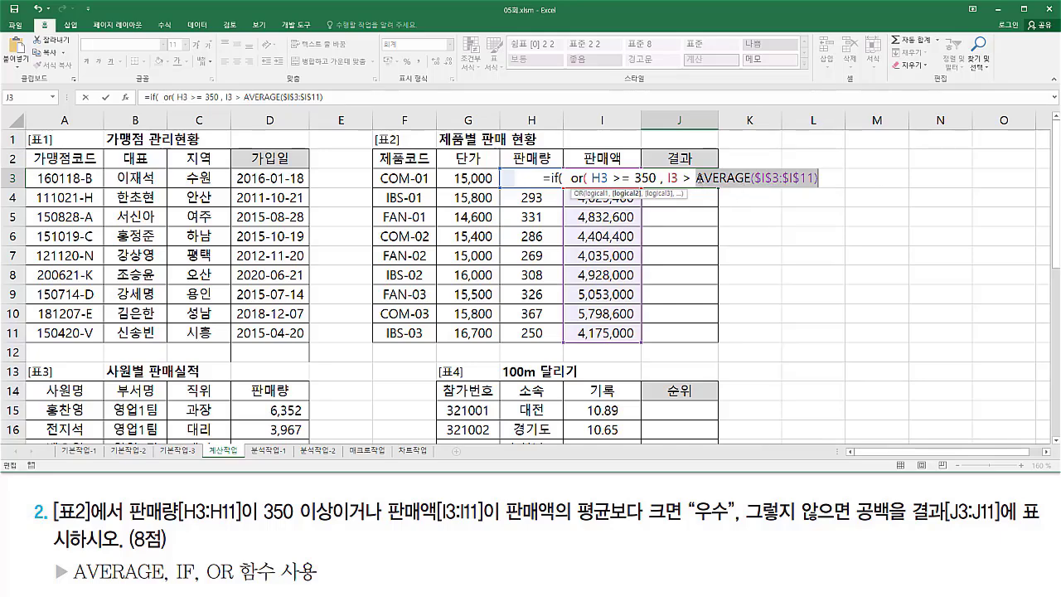
pyautogui.click(699, 177)
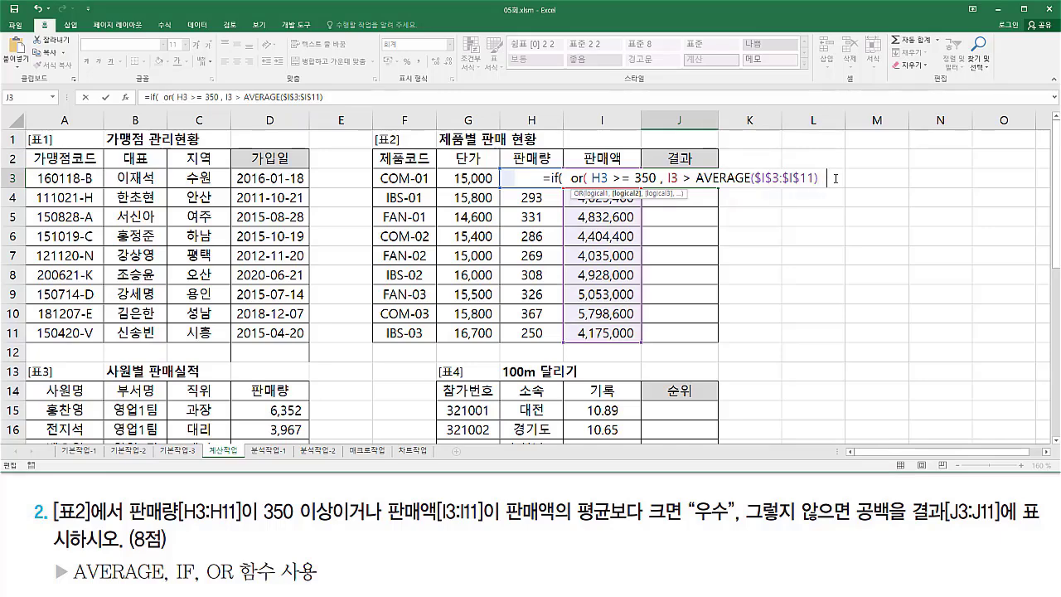
pyautogui.write(')')
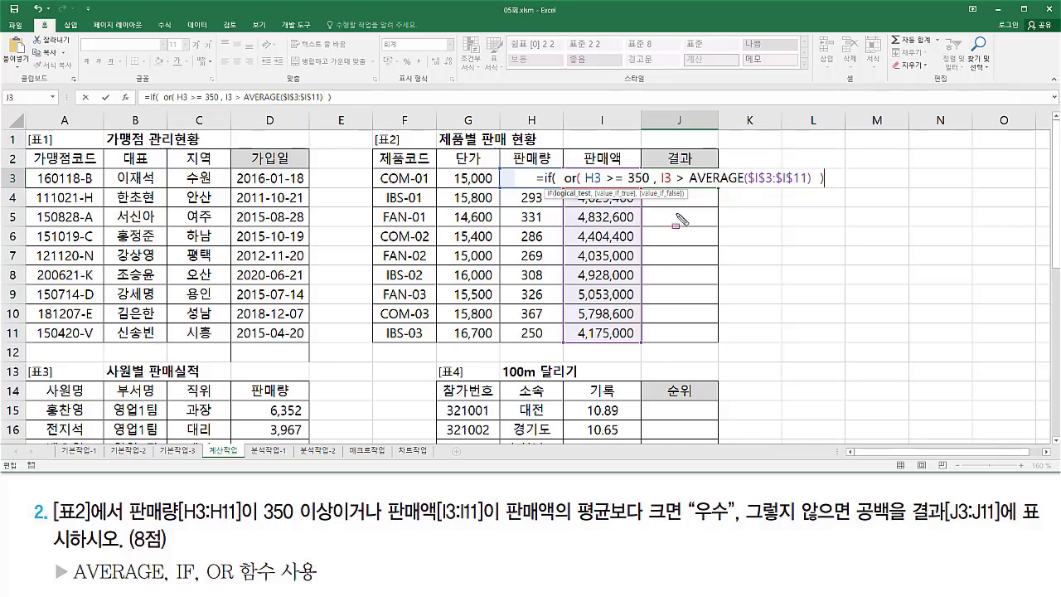
# Underline the two OR conditions in J3's formula, clear the marks and return to the formula's end
pyautogui.moveTo(585, 199)
pyautogui.mouseDown()
pyautogui.moveTo(650, 197)
pyautogui.moveTo(704, 180)
pyautogui.moveTo(813, 181)
pyautogui.mouseUp()
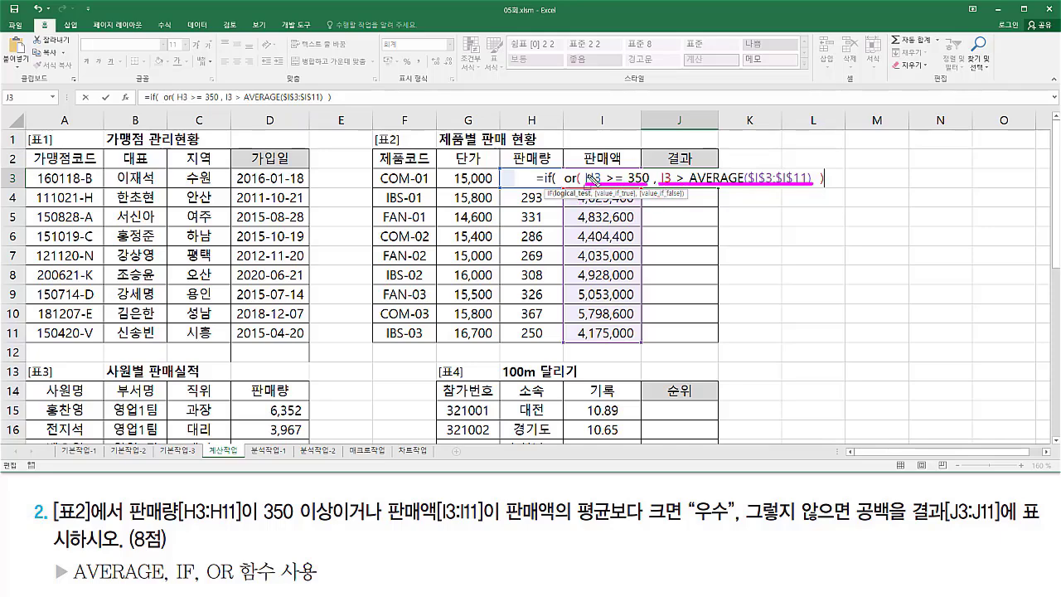
pyautogui.press('Escape')
pyautogui.click(832, 178)
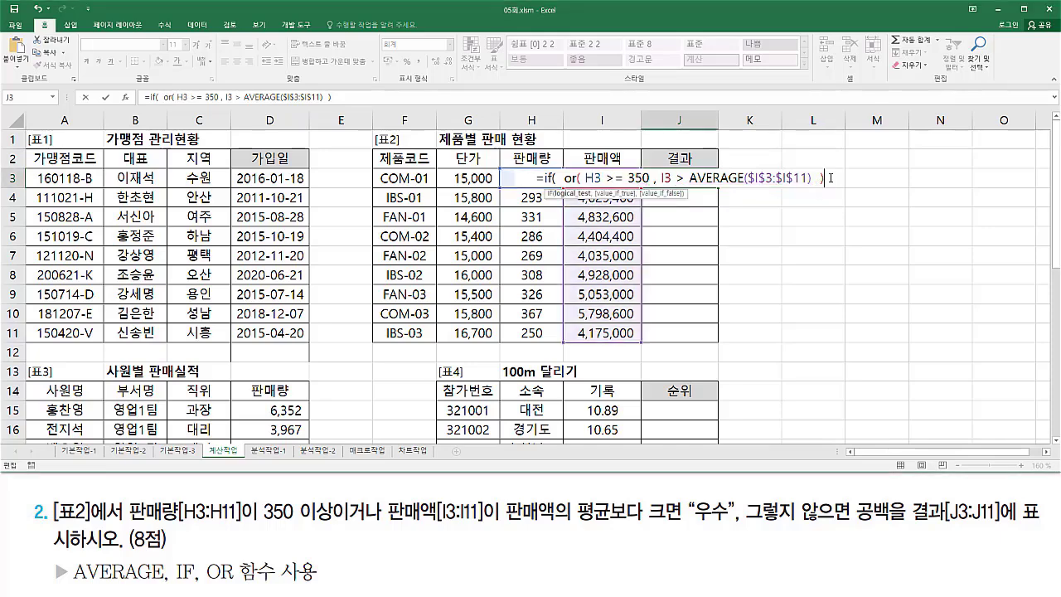
# Finish J3's IF formula with "우수" when true and "" otherwise, and fill it down to J11
pyautogui.write(',')
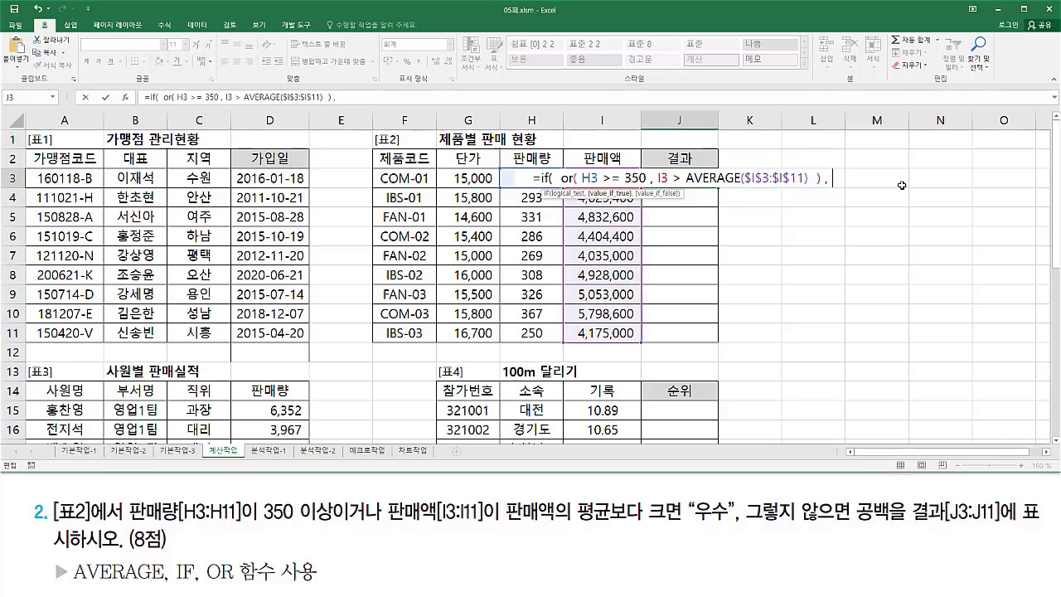
pyautogui.write(' "')
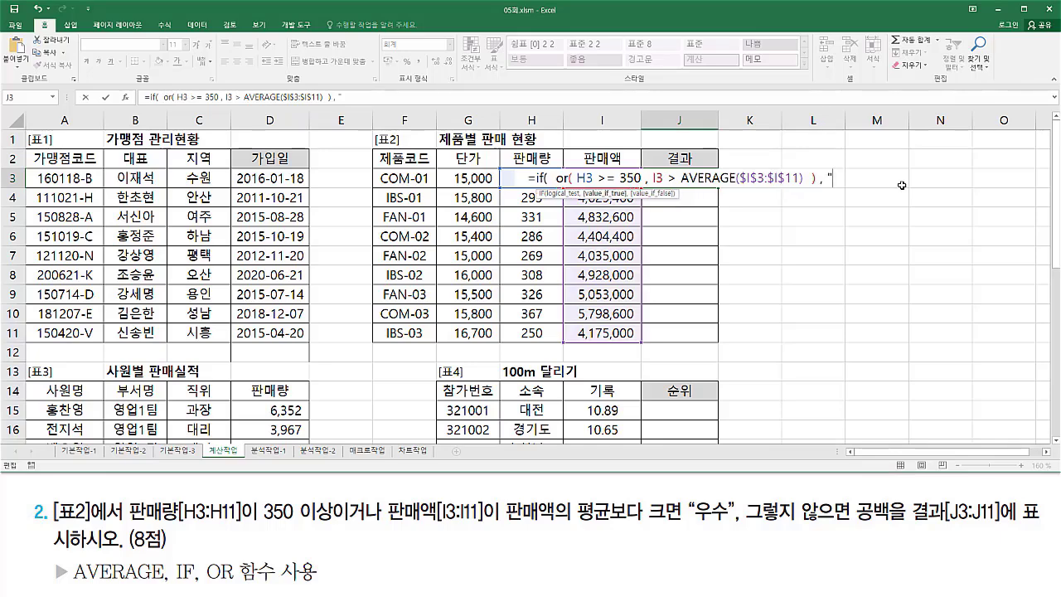
pyautogui.write('우수"')
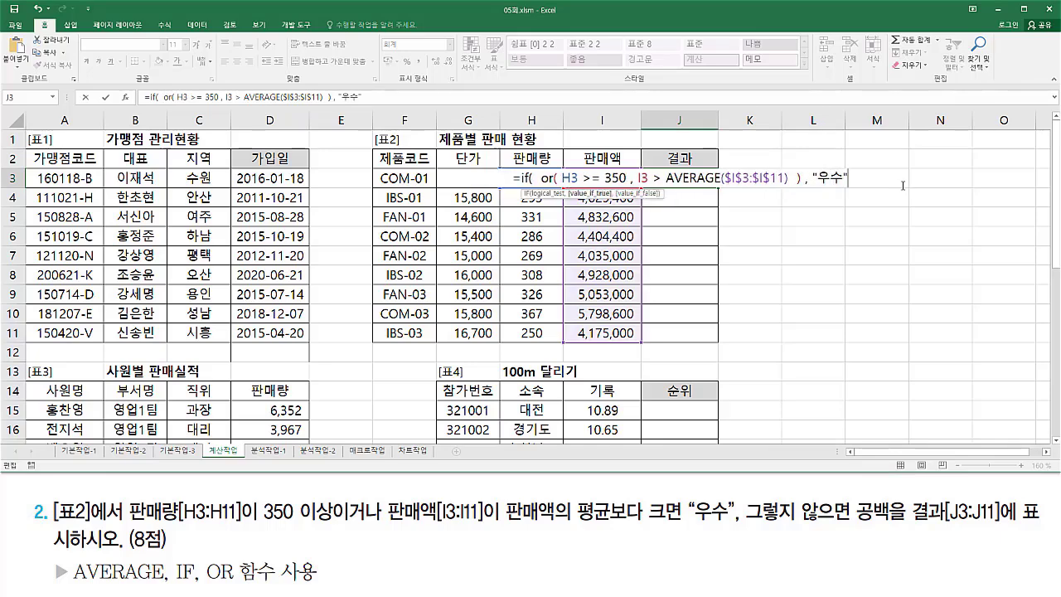
pyautogui.write(' ,')
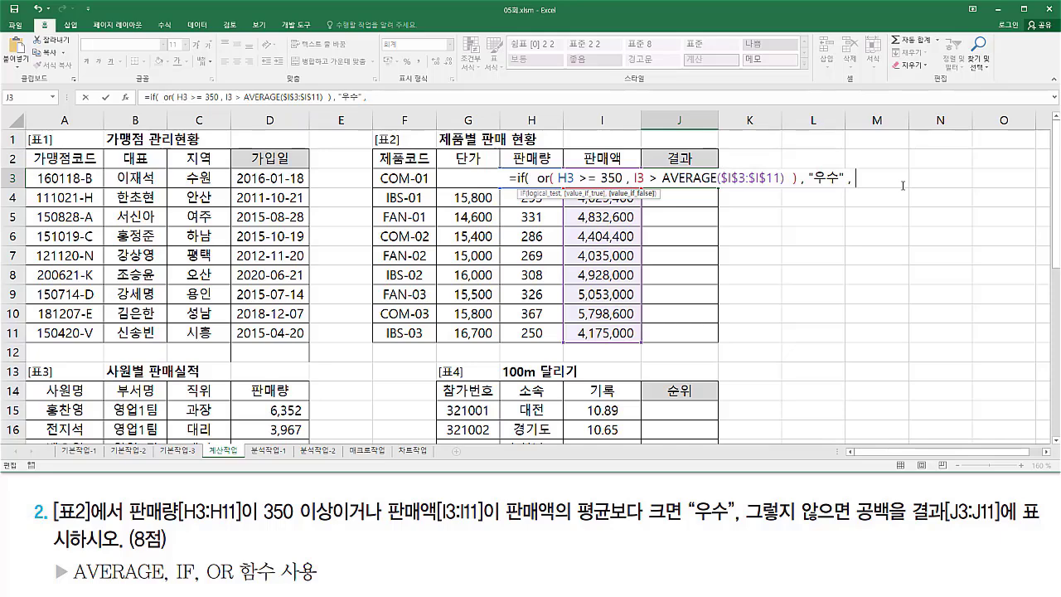
pyautogui.write(' ""')
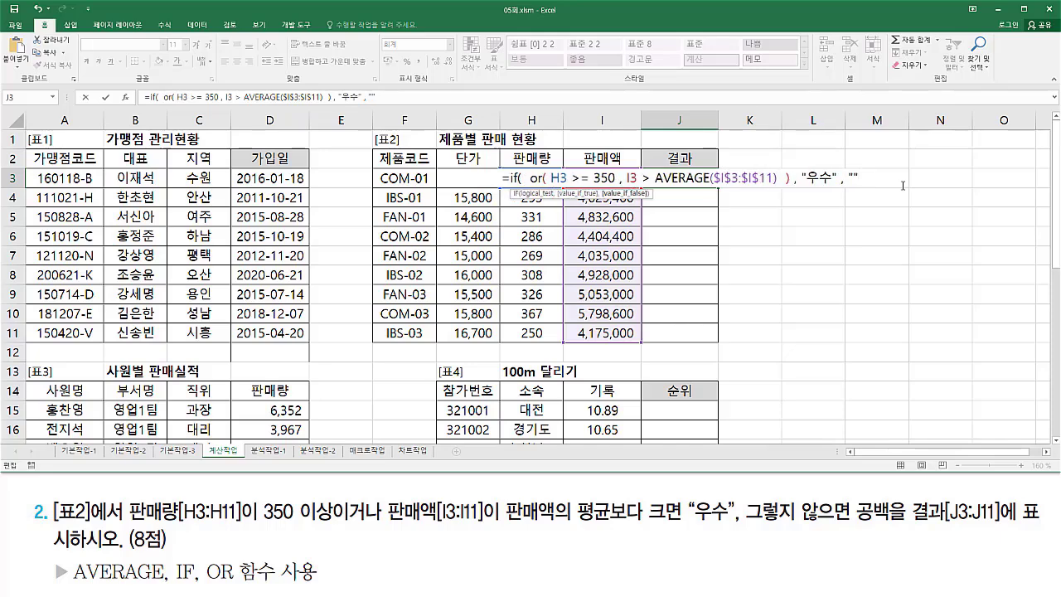
pyautogui.write(' )')
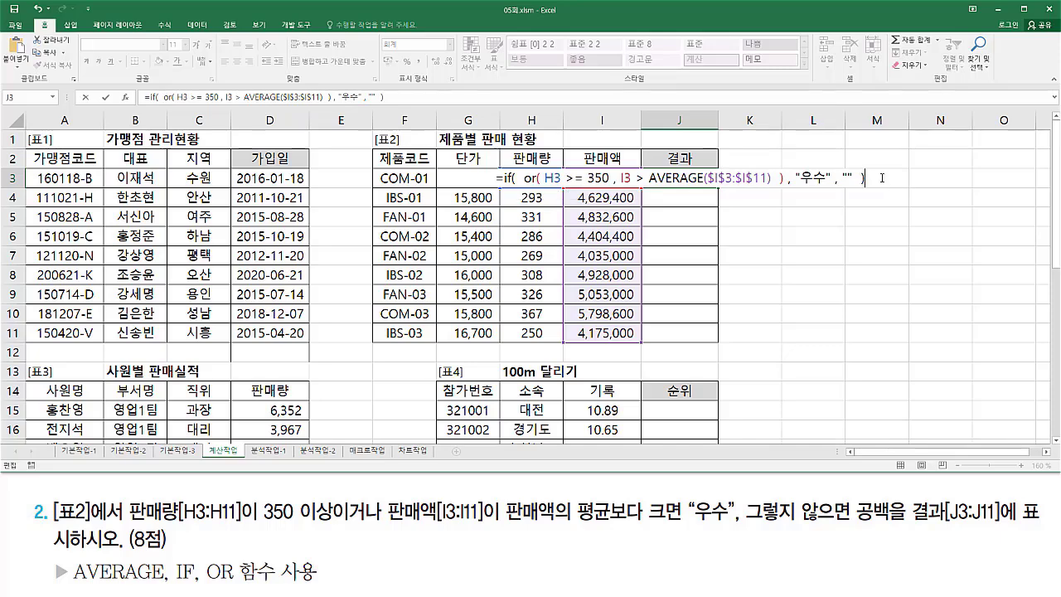
pyautogui.press('Return')
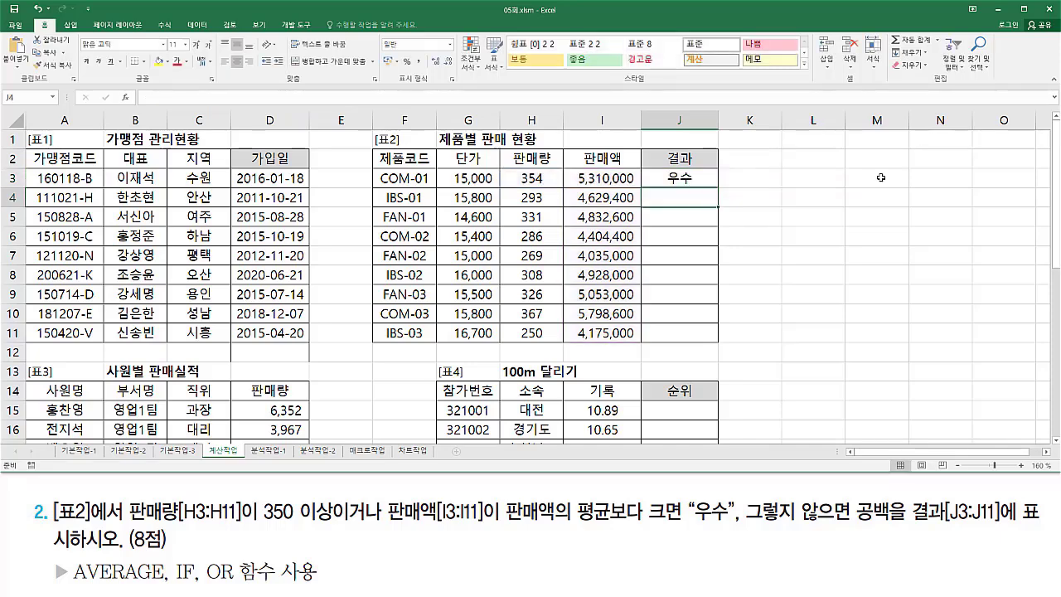
pyautogui.click(694, 181)
pyautogui.moveTo(718, 187); pyautogui.dragTo(728, 342)
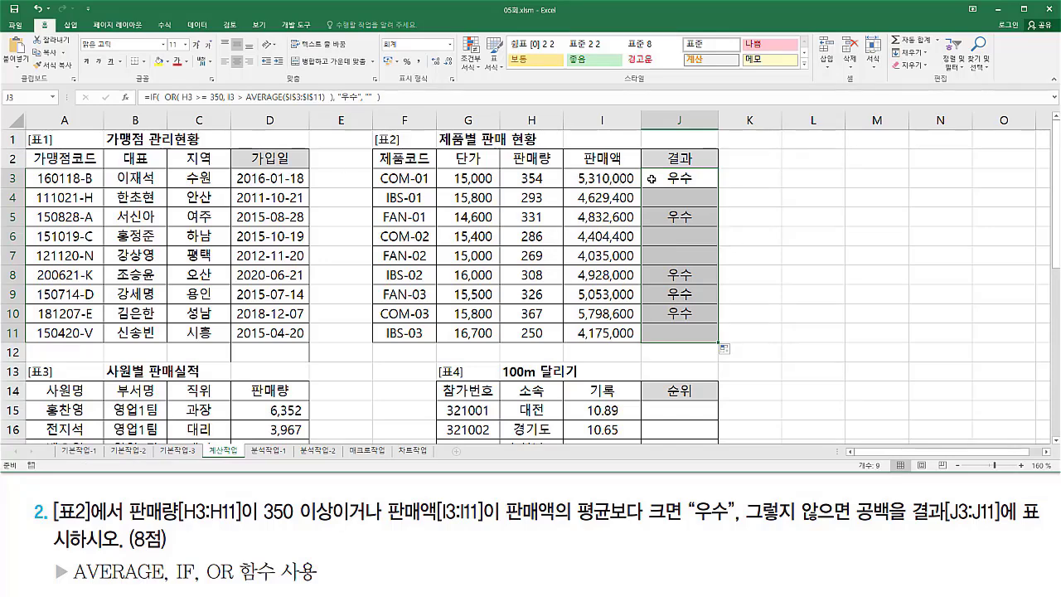
# Record the formula =IF( OR( H3 >= 350, I3 > AVERAGE($I$3:$I$11) ), "우수", "" ) as visible text in F12 below 표2
pyautogui.click(403, 354)
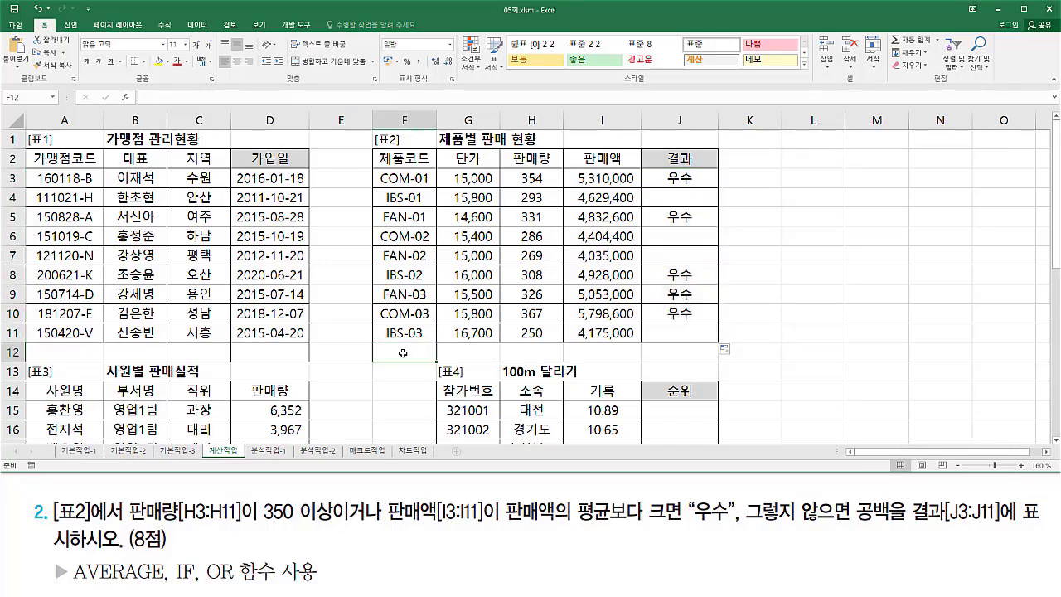
pyautogui.write('=IF( OR( H3 >= 350, I3 > AVERAGE($I$3:$I$11) ), "우수", "" )')
pyautogui.press('Return')
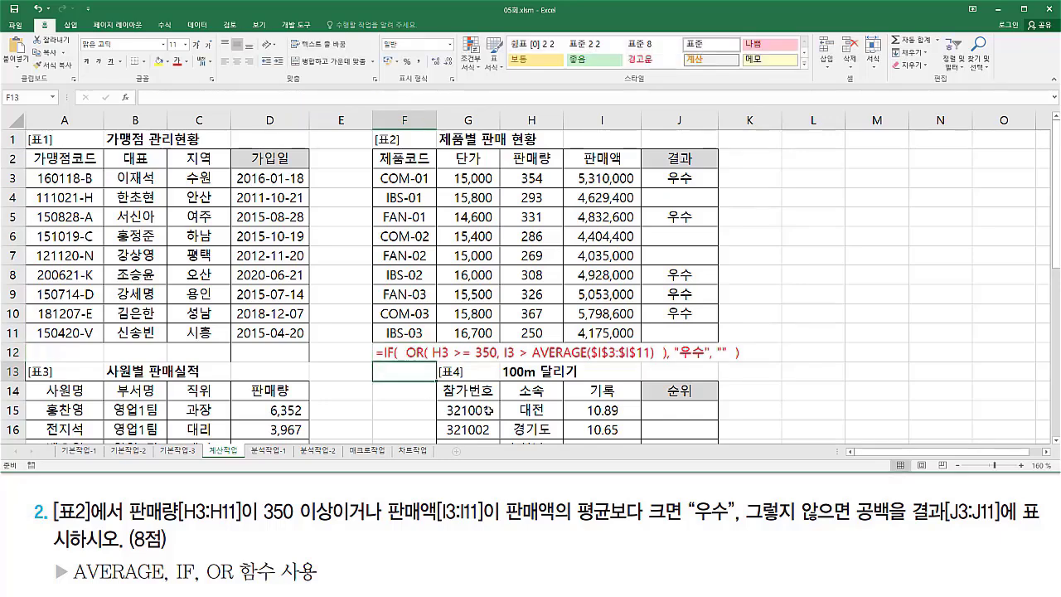
pyautogui.click(813, 410)
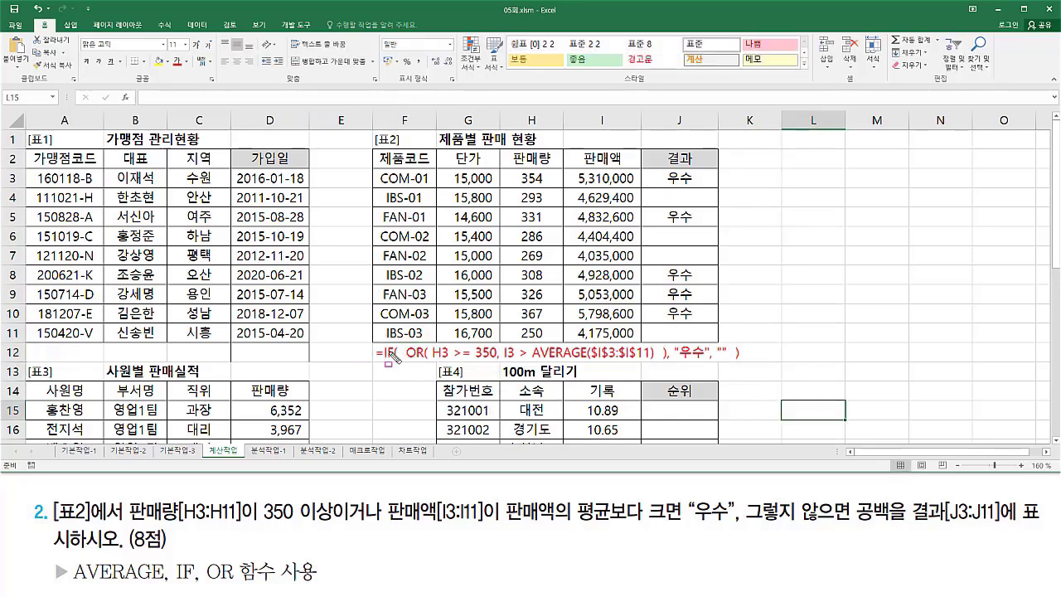
# Mark the IF arguments and the two OR conditions in F12's formula text for review, and clear the marks
pyautogui.moveTo(405, 363); pyautogui.dragTo(733, 360)
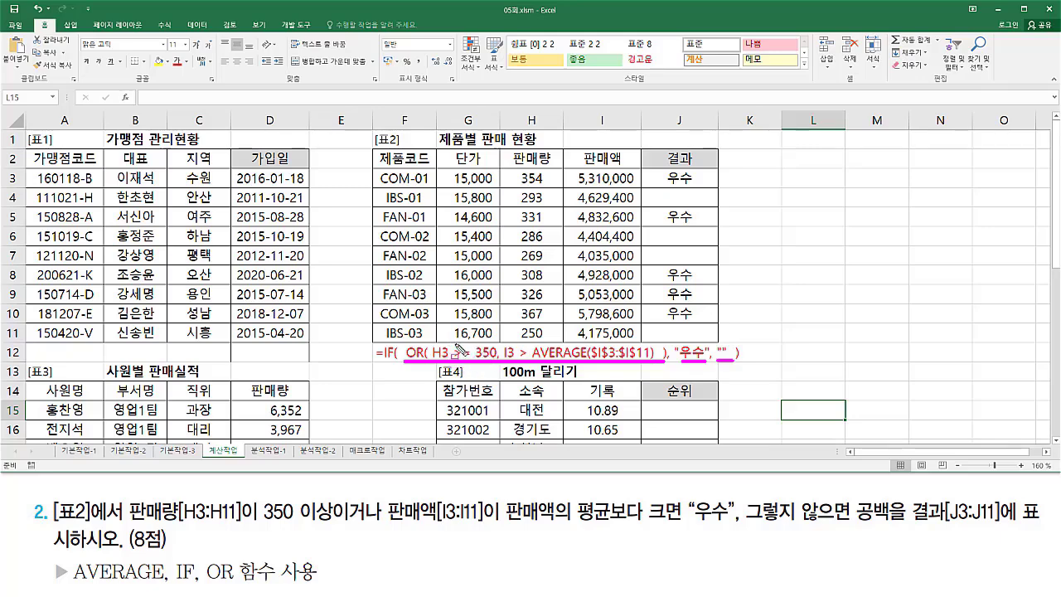
pyautogui.moveTo(437, 339)
pyautogui.mouseDown()
pyautogui.moveTo(456, 365)
pyautogui.moveTo(642, 377)
pyautogui.moveTo(657, 336)
pyautogui.moveTo(659, 372)
pyautogui.mouseUp()
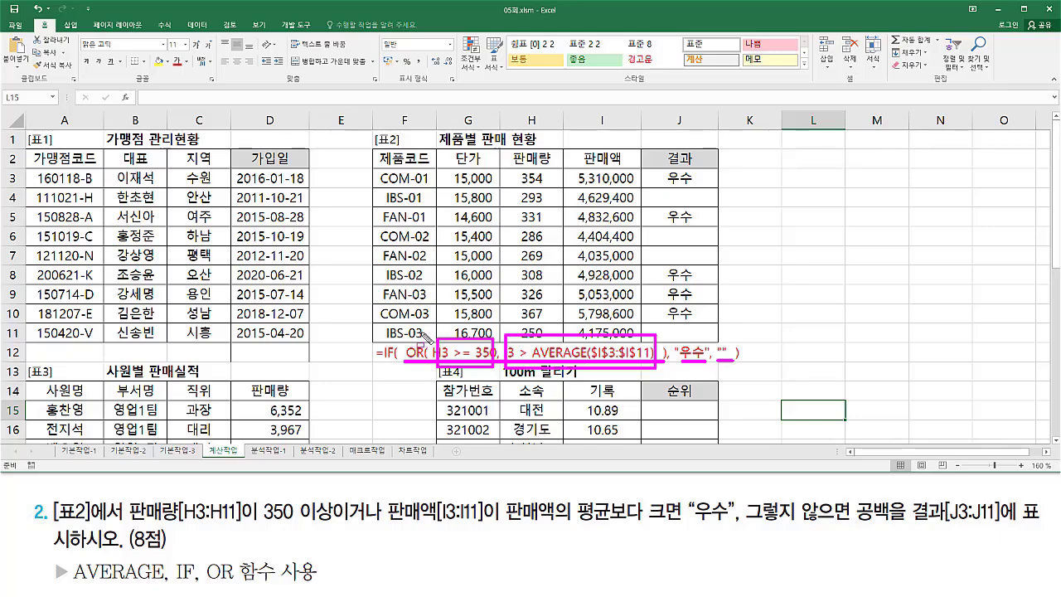
pyautogui.moveTo(424, 332); pyautogui.dragTo(424, 339)
pyautogui.moveTo(664, 326); pyautogui.dragTo(664, 340)
pyautogui.press('Escape')
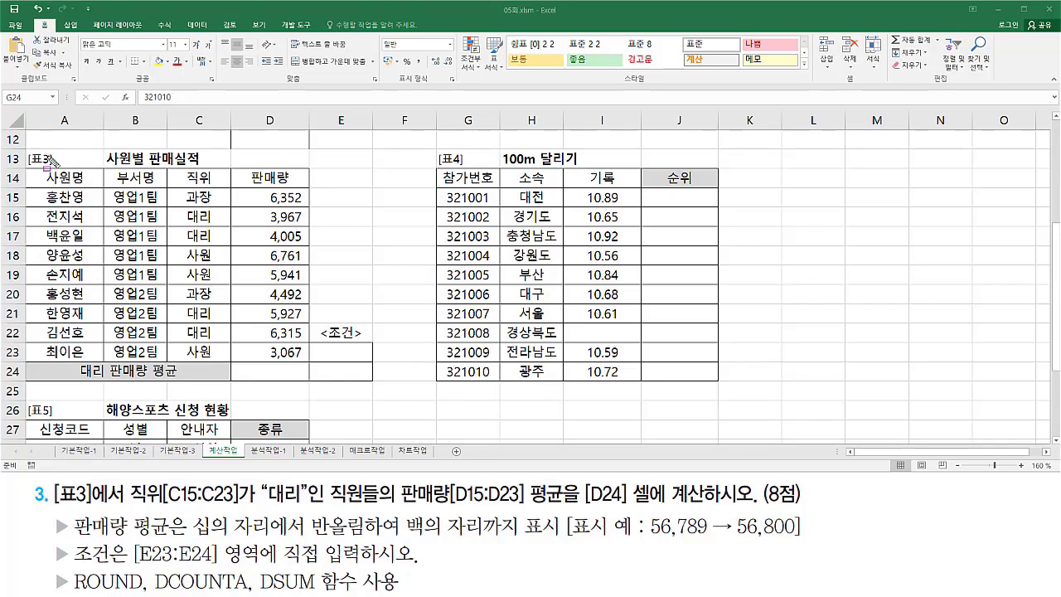
# Mark task 3's average requirement for 직위 "대리", outlining 표3, its 대리 cells and the result cell D24
pyautogui.moveTo(22, 143)
pyautogui.mouseDown()
pyautogui.moveTo(36, 245)
pyautogui.moveTo(221, 319)
pyautogui.moveTo(348, 396)
pyautogui.moveTo(382, 402)
pyautogui.moveTo(384, 393)
pyautogui.mouseUp()
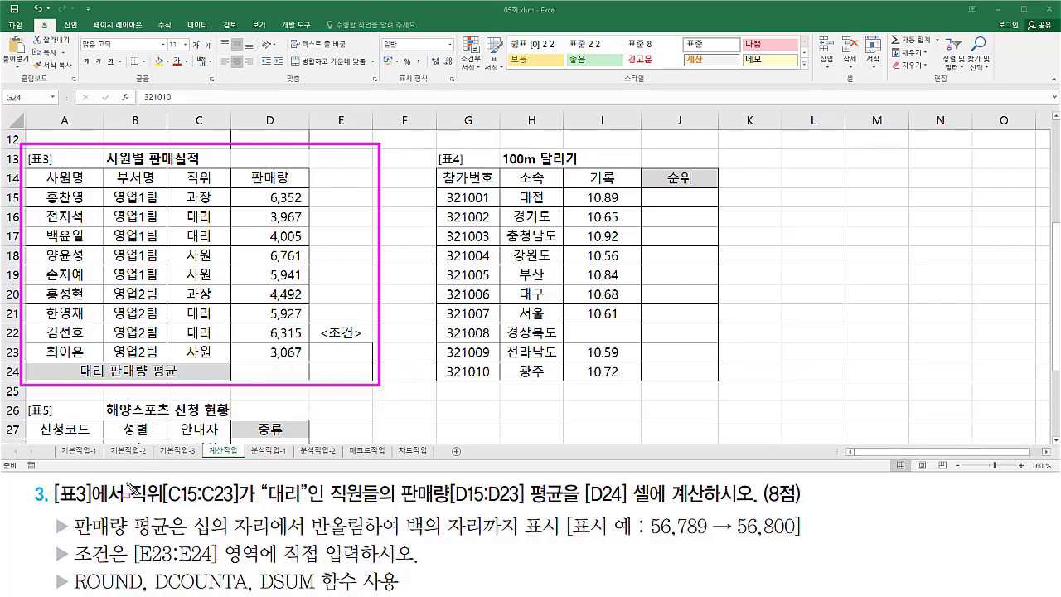
pyautogui.moveTo(126, 509); pyautogui.dragTo(307, 509)
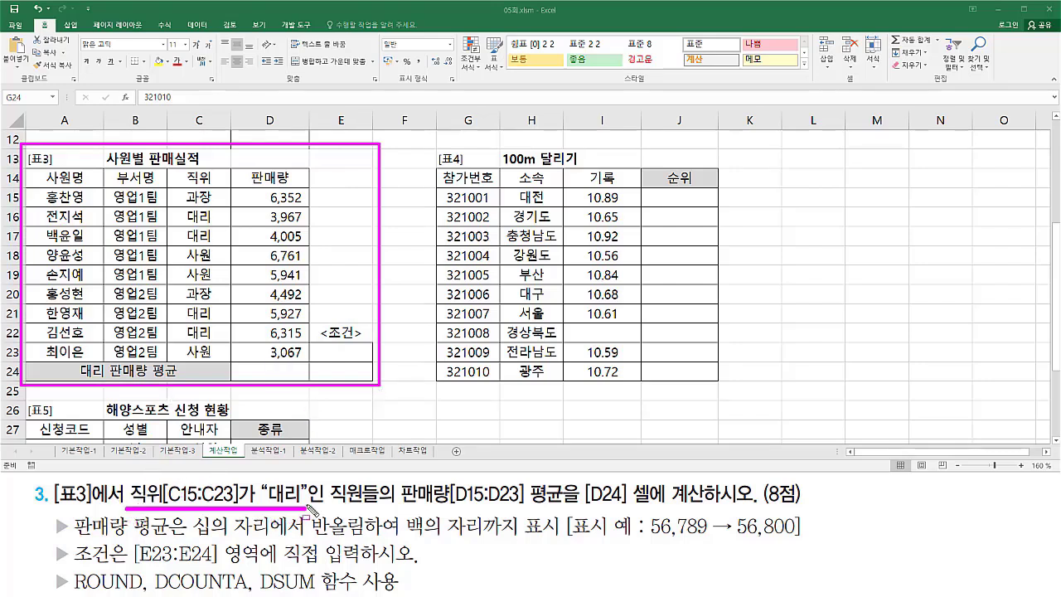
pyautogui.moveTo(183, 208); pyautogui.dragTo(220, 244)
pyautogui.moveTo(184, 304); pyautogui.dragTo(222, 350)
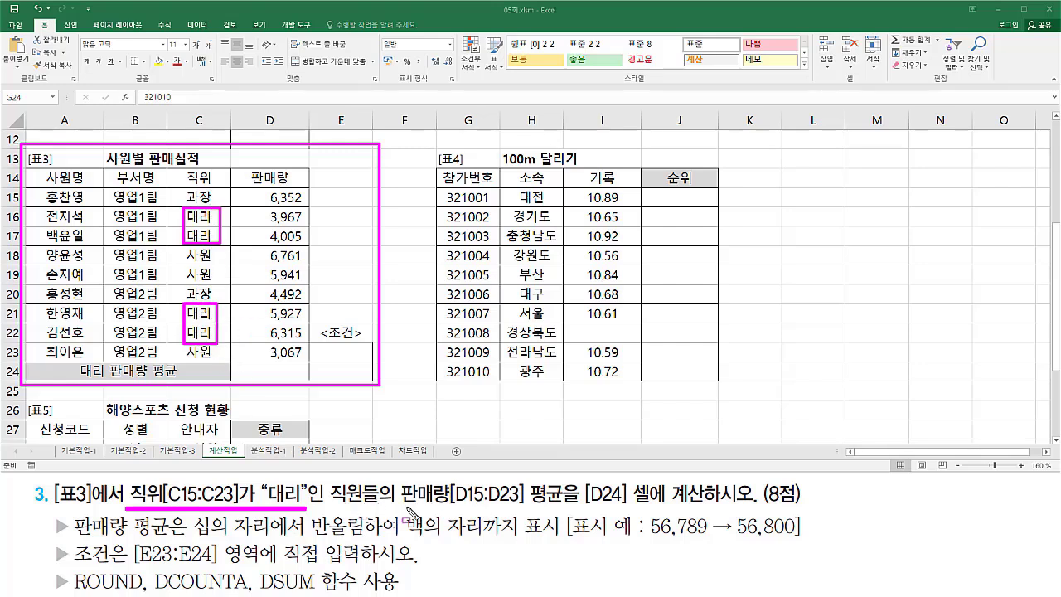
pyautogui.moveTo(396, 506); pyautogui.dragTo(559, 506)
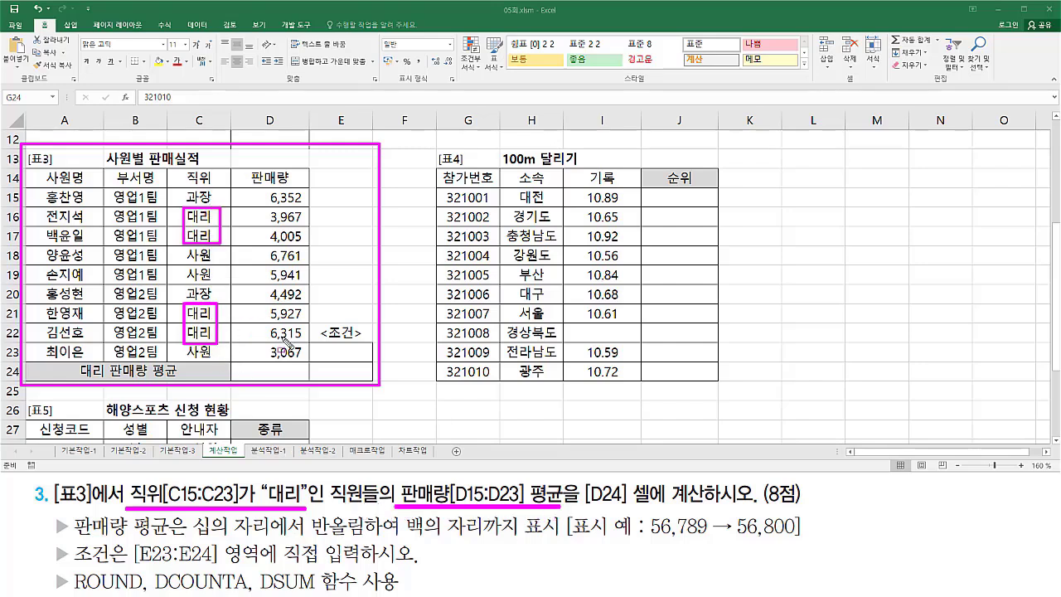
pyautogui.moveTo(247, 365); pyautogui.dragTo(292, 378)
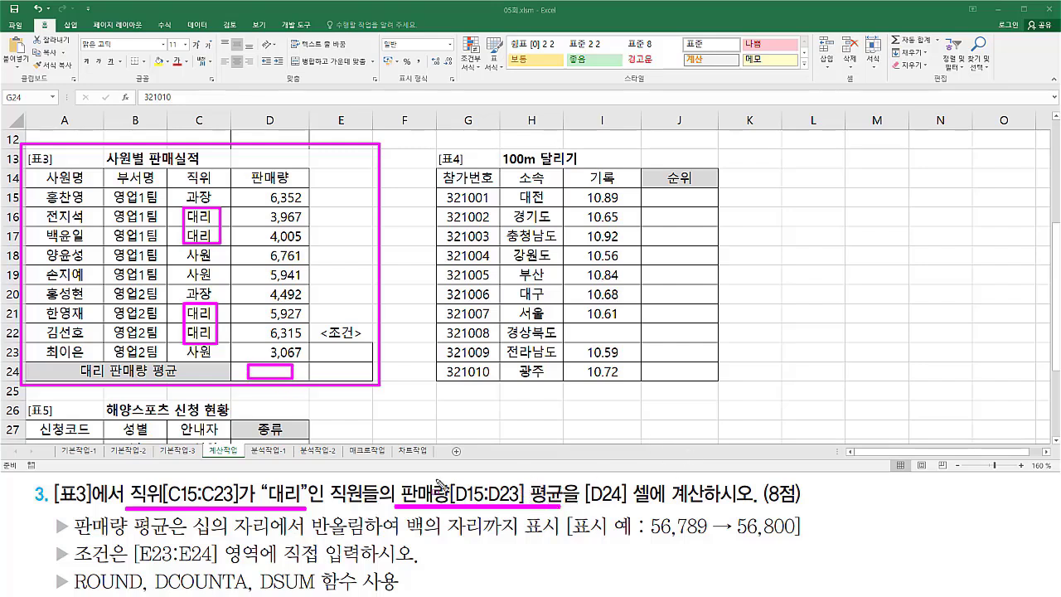
# Mark task 3's 판매량 average, its rounding to the hundreds with the 56,789 → 56,800 example, and the ROUND function
pyautogui.moveTo(401, 475)
pyautogui.mouseDown()
pyautogui.moveTo(404, 489)
pyautogui.moveTo(564, 513)
pyautogui.mouseUp()
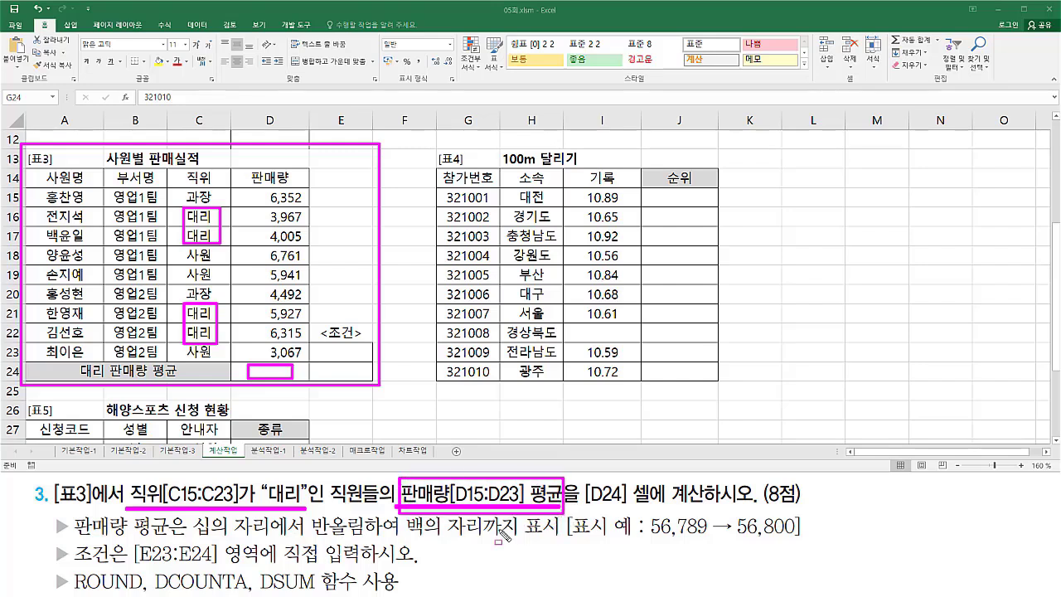
pyautogui.moveTo(75, 545); pyautogui.dragTo(363, 544)
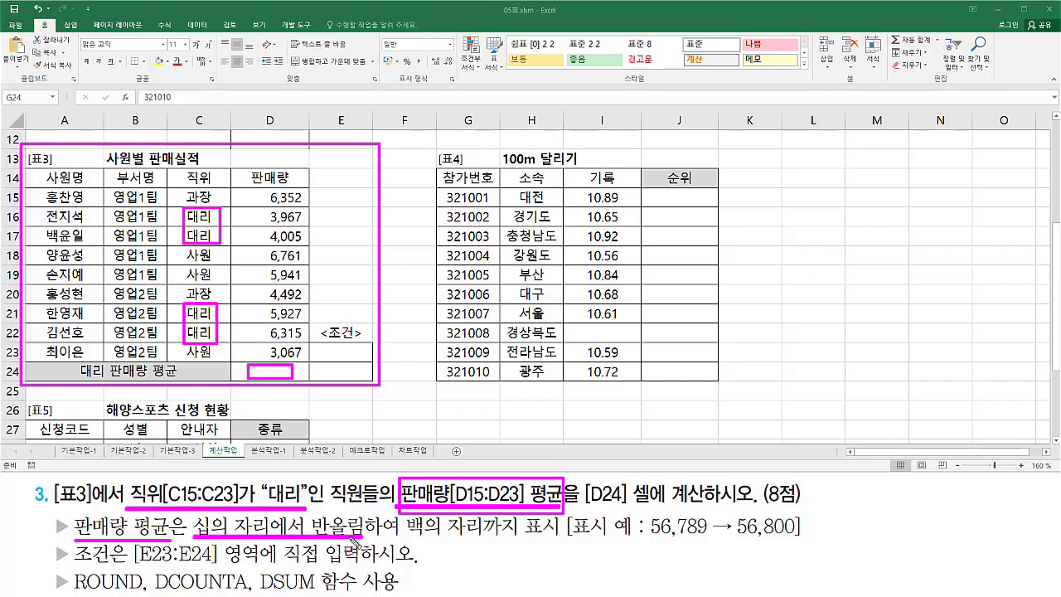
pyautogui.moveTo(408, 540); pyautogui.dragTo(563, 539)
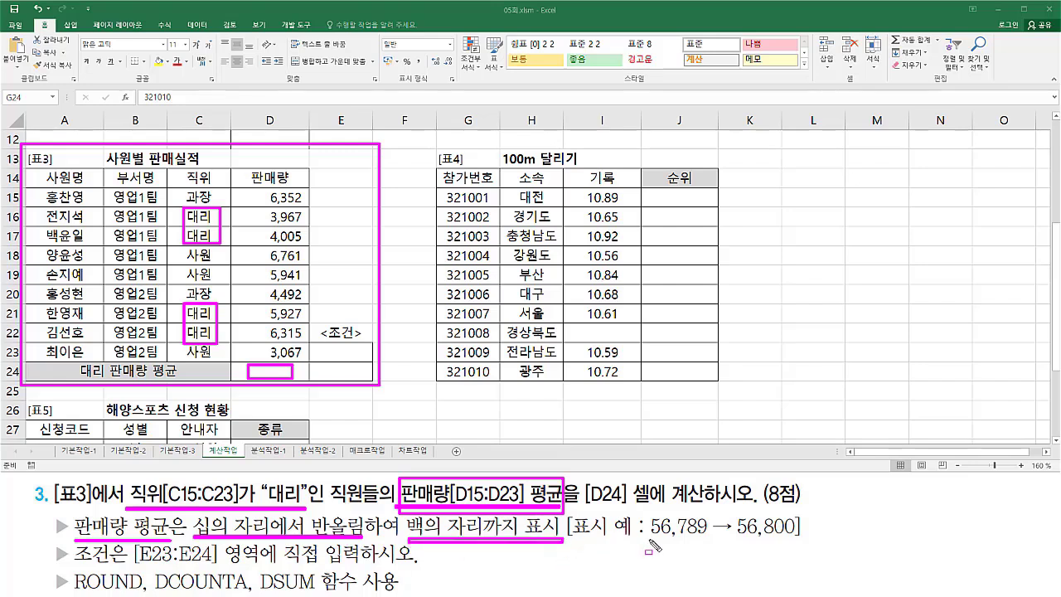
pyautogui.moveTo(649, 539); pyautogui.dragTo(801, 540)
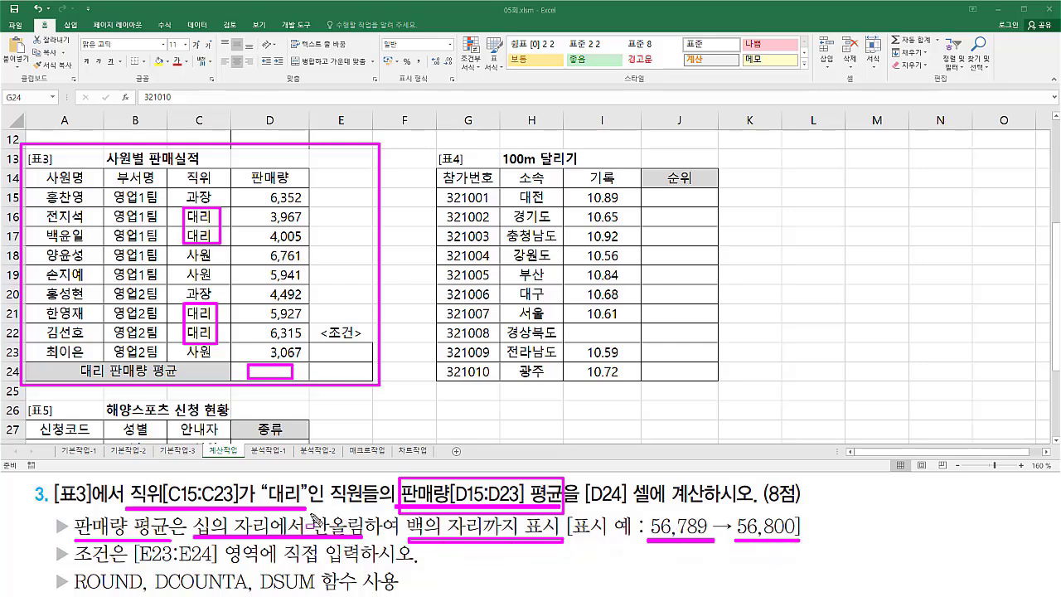
pyautogui.moveTo(311, 534); pyautogui.dragTo(370, 539)
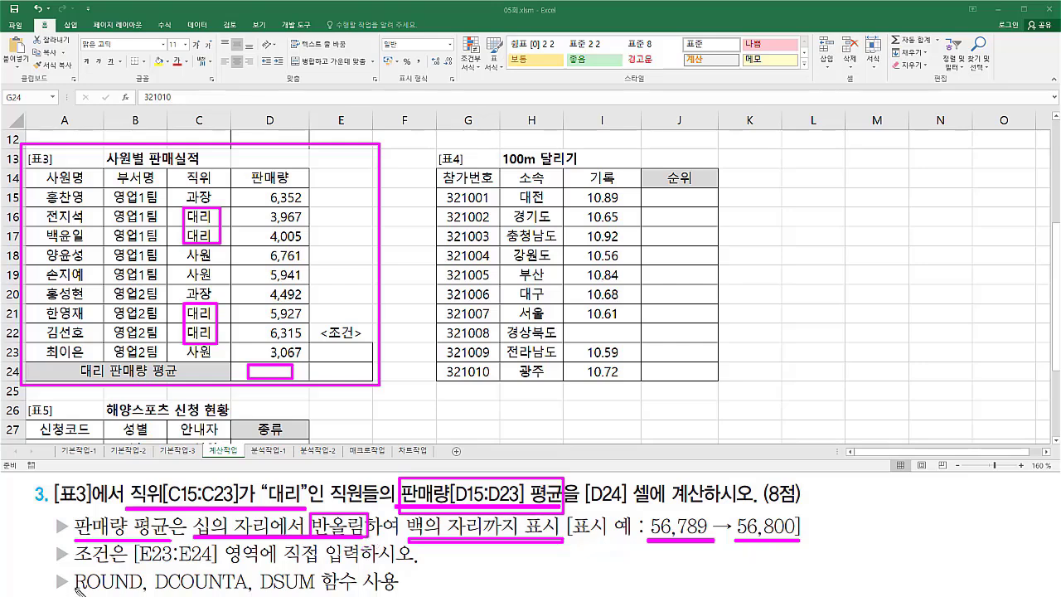
pyautogui.moveTo(74, 587); pyautogui.dragTo(139, 587)
# Mark the instruction to enter the condition directly in E23:E24, outline those cells, and clear all marks
pyautogui.moveTo(136, 547); pyautogui.dragTo(217, 569)
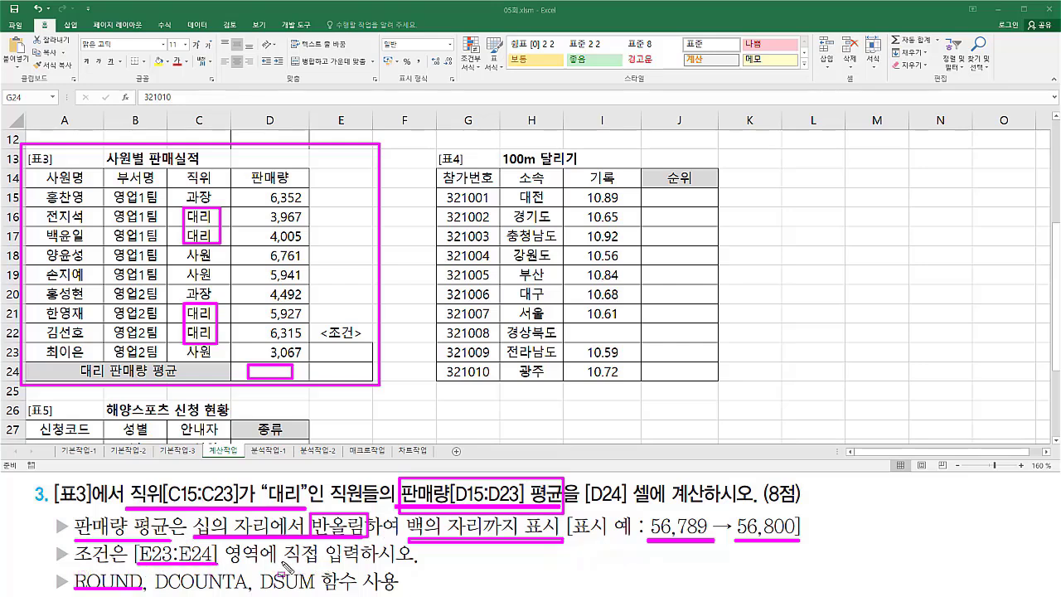
pyautogui.moveTo(278, 562); pyautogui.dragTo(361, 572)
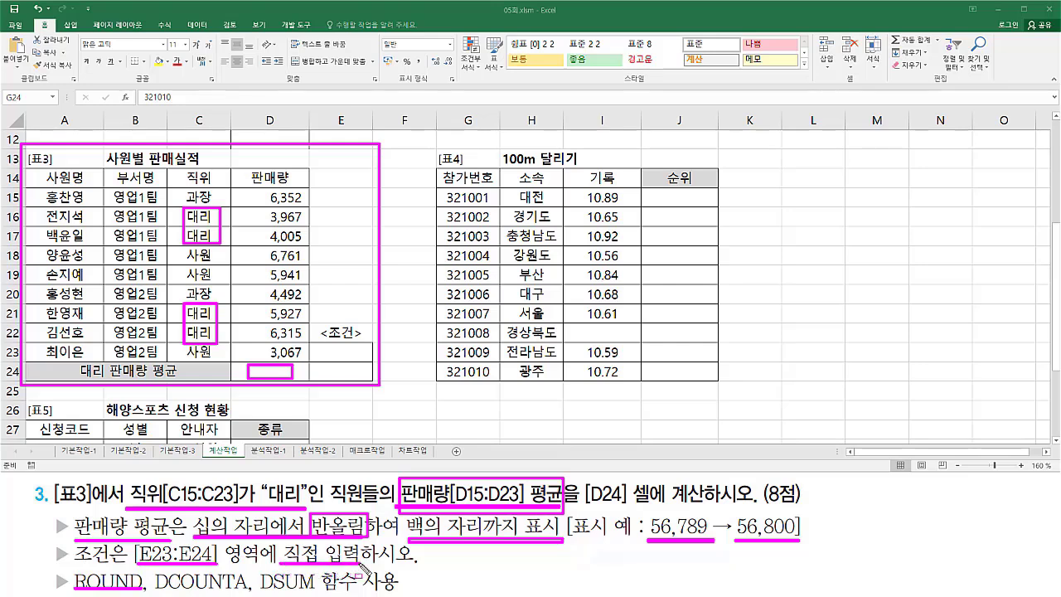
pyautogui.moveTo(340, 344)
pyautogui.mouseDown()
pyautogui.moveTo(328, 372)
pyautogui.moveTo(368, 378)
pyautogui.mouseUp()
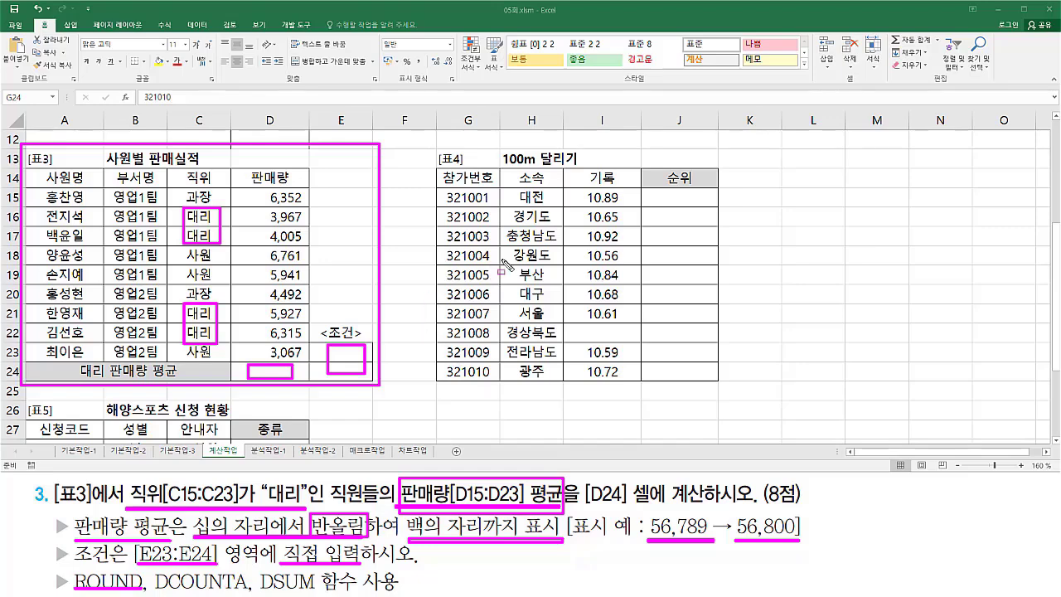
pyautogui.press('Escape')
# Enter the example average expression "국어+영어+수학 /3" as text in E15 and reselect that cell
pyautogui.click(366, 200)
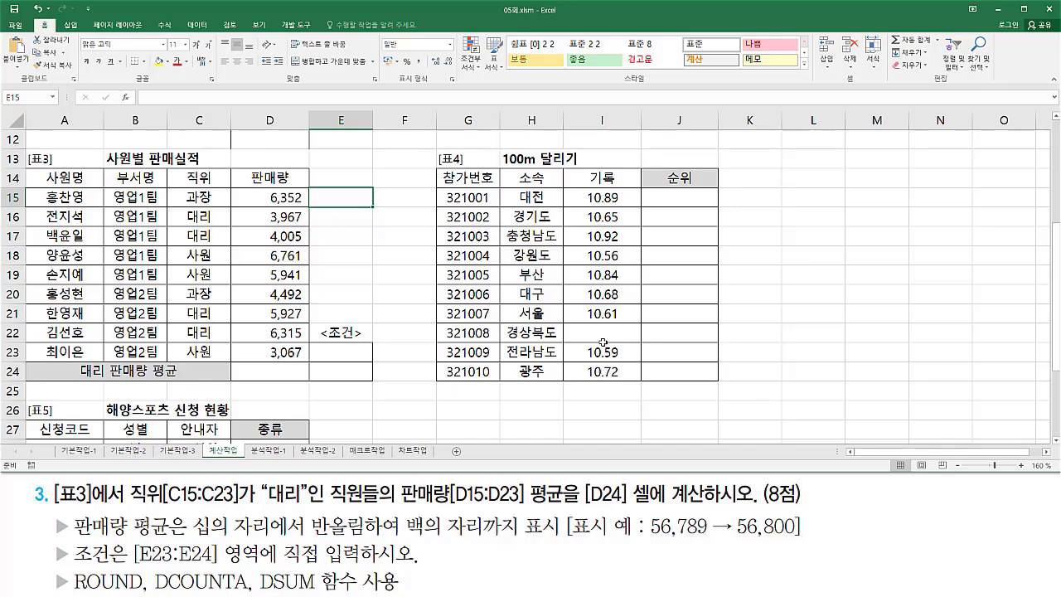
pyautogui.write('구어')
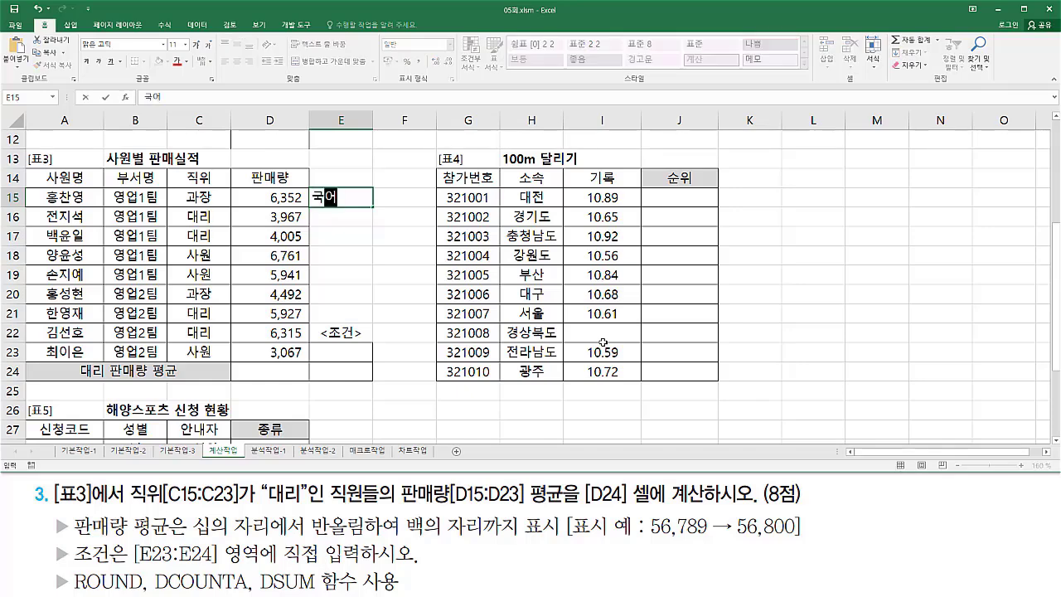
pyautogui.write('+영어+')
pyautogui.write('ㅅ')
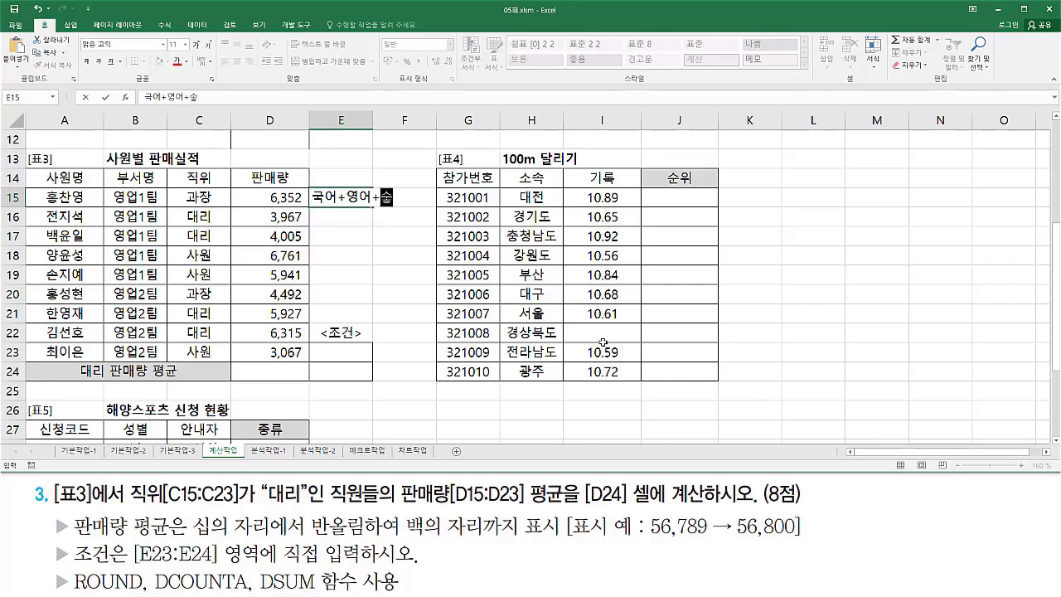
pyautogui.write('학 /3')
pyautogui.press('Return')
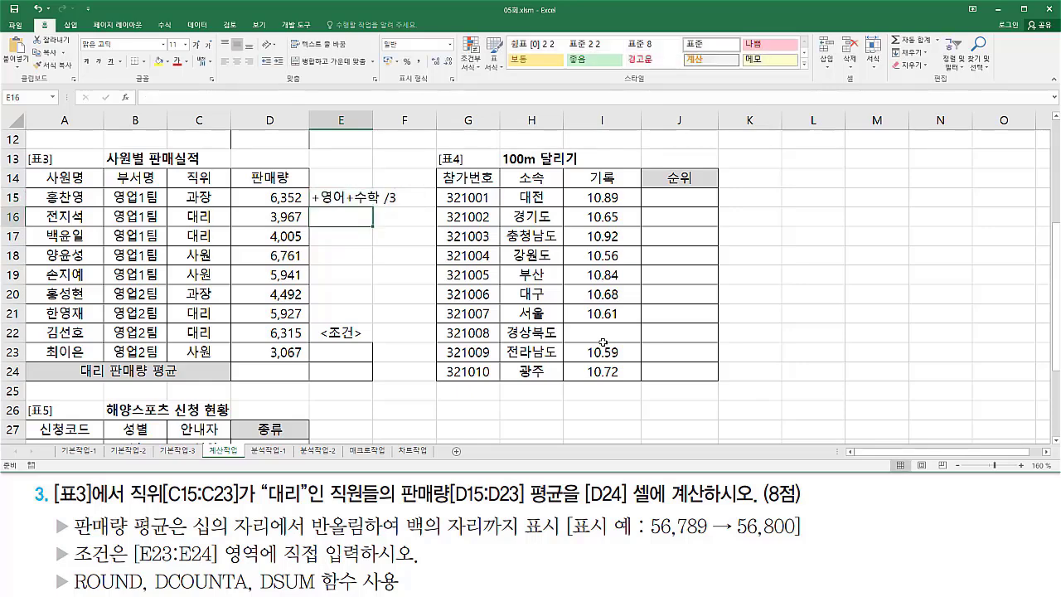
pyautogui.press('Up')
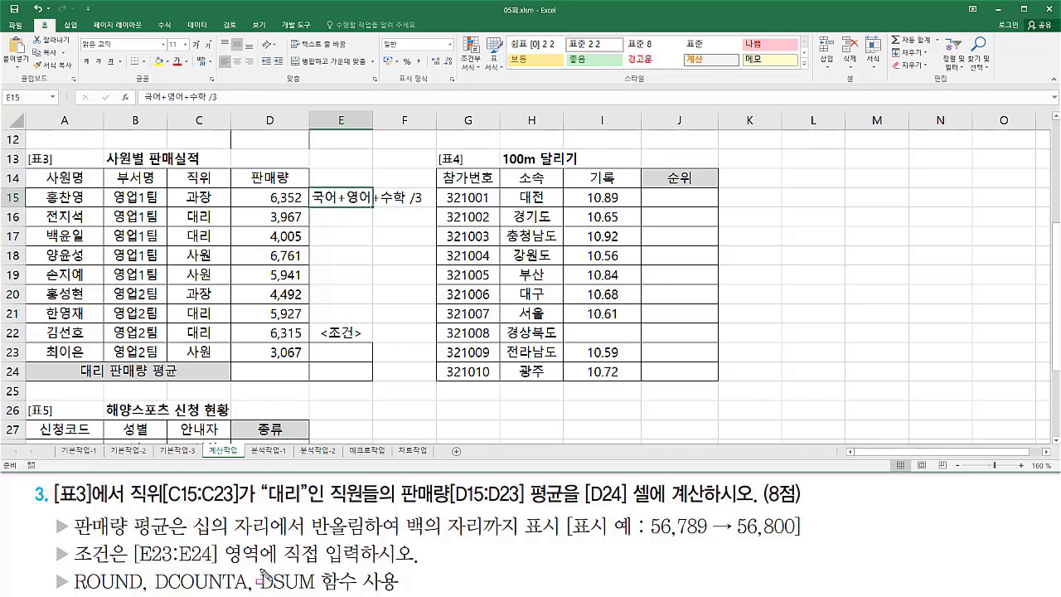
# Outline DSUM and DCOUNTA in task 3, mark the matching sum and divisor in the E15 example expression, and clear the marks
pyautogui.moveTo(259, 568); pyautogui.dragTo(319, 592)
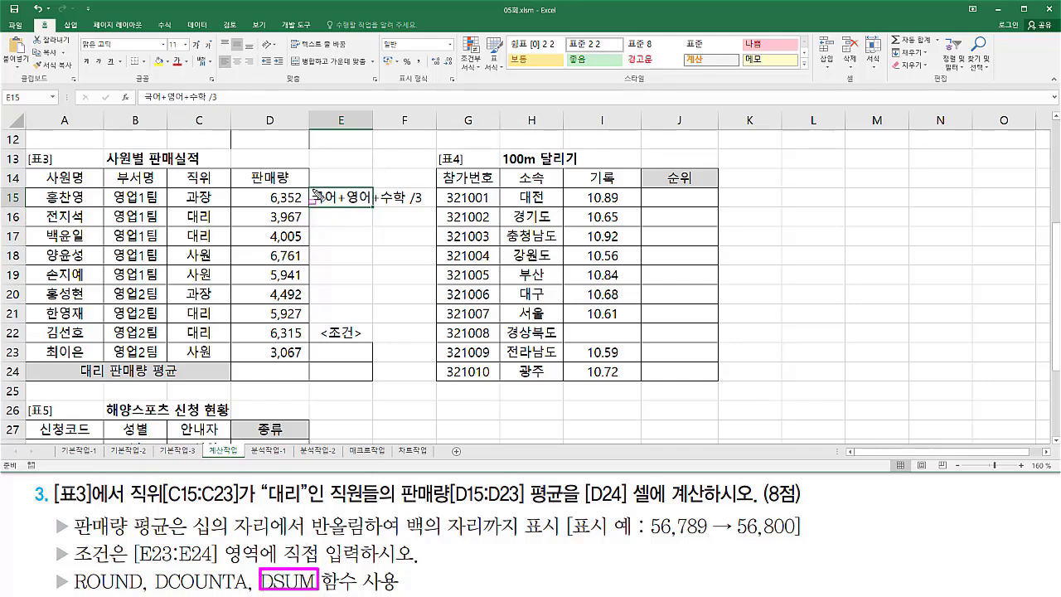
pyautogui.moveTo(313, 184)
pyautogui.mouseDown()
pyautogui.moveTo(317, 212)
pyautogui.moveTo(406, 209)
pyautogui.mouseUp()
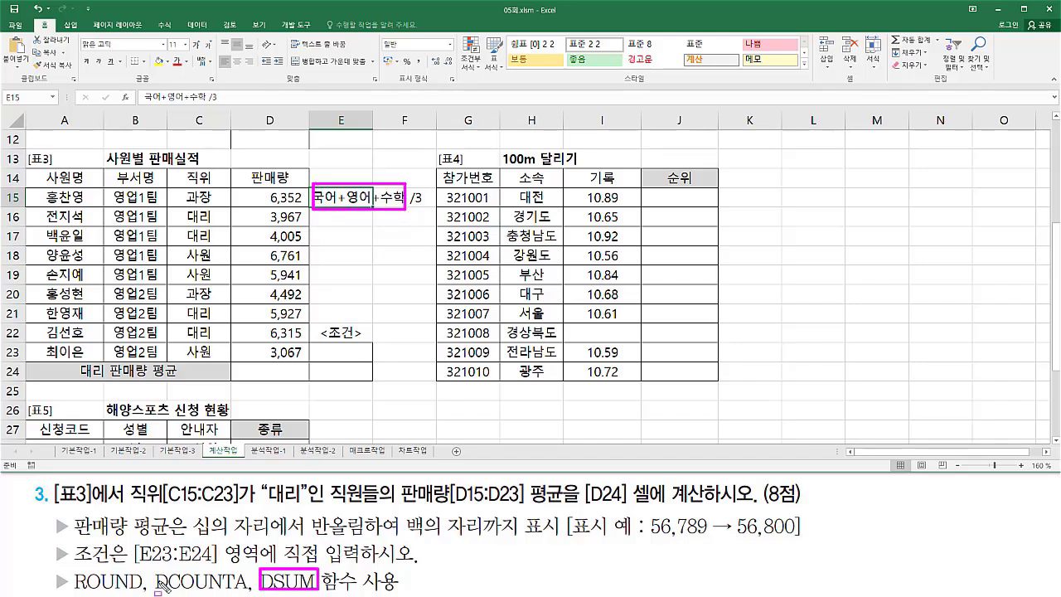
pyautogui.moveTo(159, 587)
pyautogui.mouseDown()
pyautogui.moveTo(229, 593)
pyautogui.moveTo(254, 580)
pyautogui.moveTo(247, 571)
pyautogui.mouseUp()
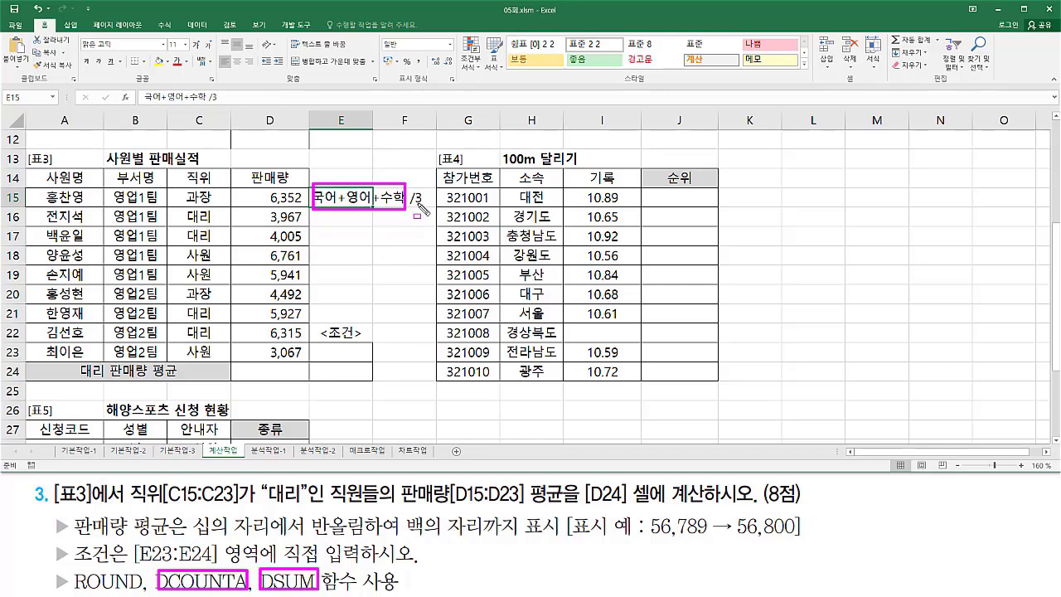
pyautogui.moveTo(410, 217); pyautogui.dragTo(423, 209)
pyautogui.press('Escape')
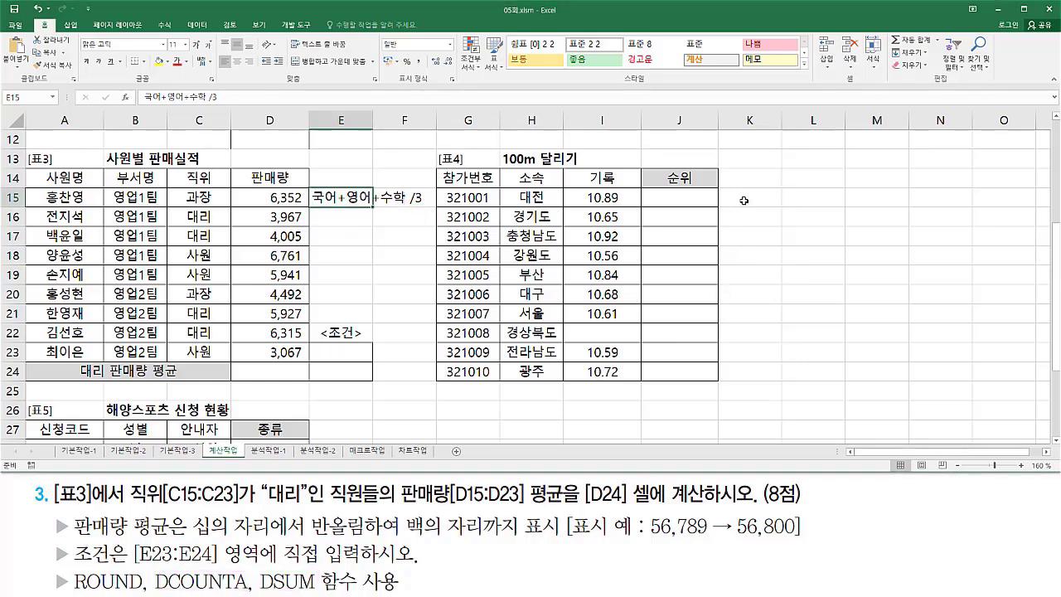
# Enter the database-function syntax note "d~~~( 전체범위 , 계산열 , 조건 )" in K15
pyautogui.click(746, 202)
pyautogui.write('ㅇ')
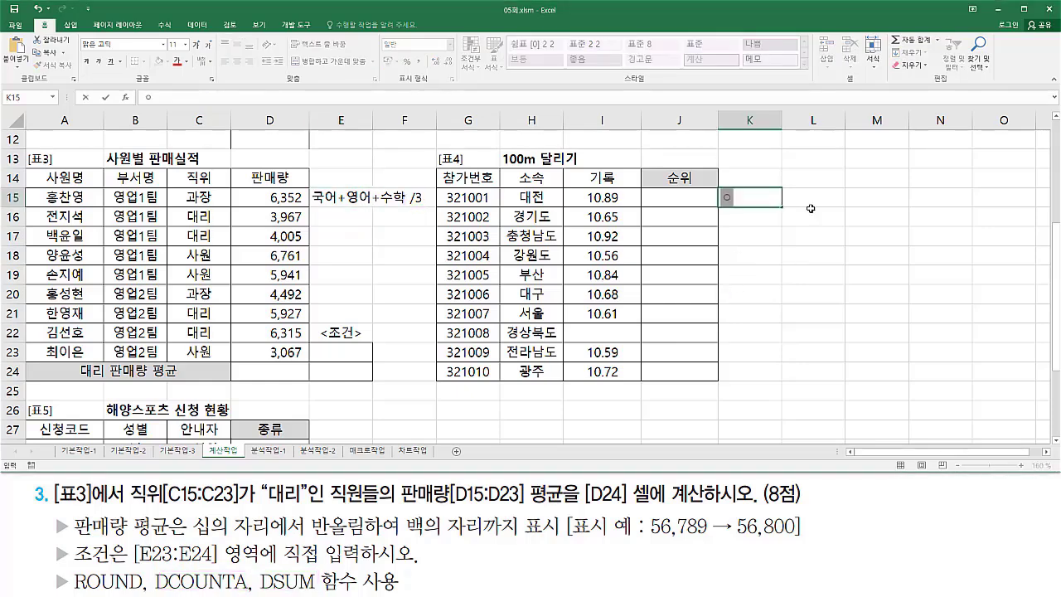
pyautogui.press('BackSpace')
pyautogui.write('d11')
pyautogui.press('BackSpace')
pyautogui.press('BackSpace')
pyautogui.write('~~~(저')
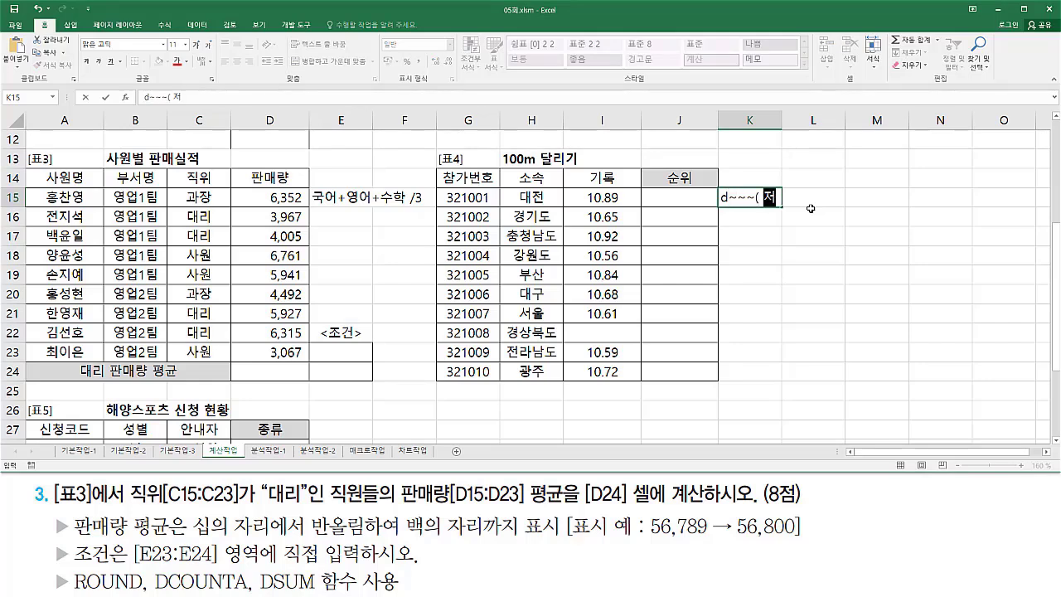
pyautogui.write('ㄴ체범위 , 게')
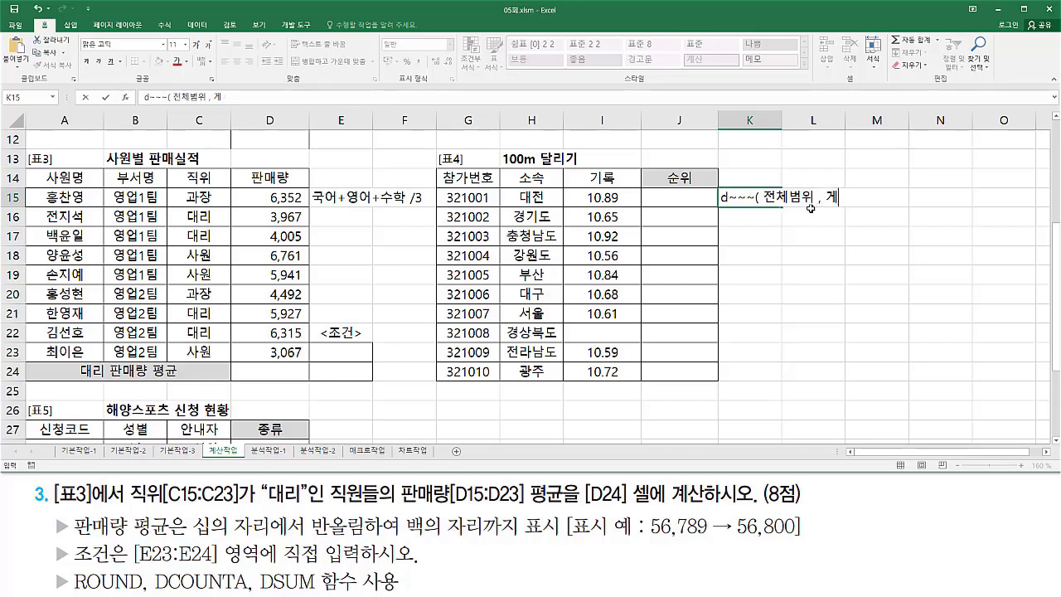
pyautogui.press('BackSpace')
pyautogui.write('ㅖ산')
pyautogui.write('여ㄹ ,')
pyautogui.write(' 조건')
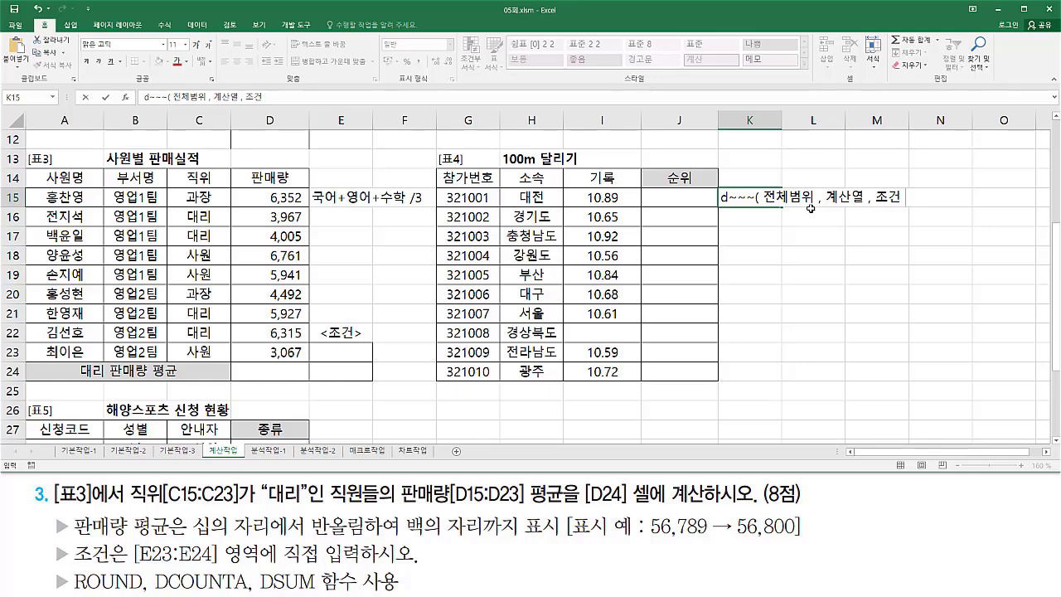
pyautogui.press('Return')
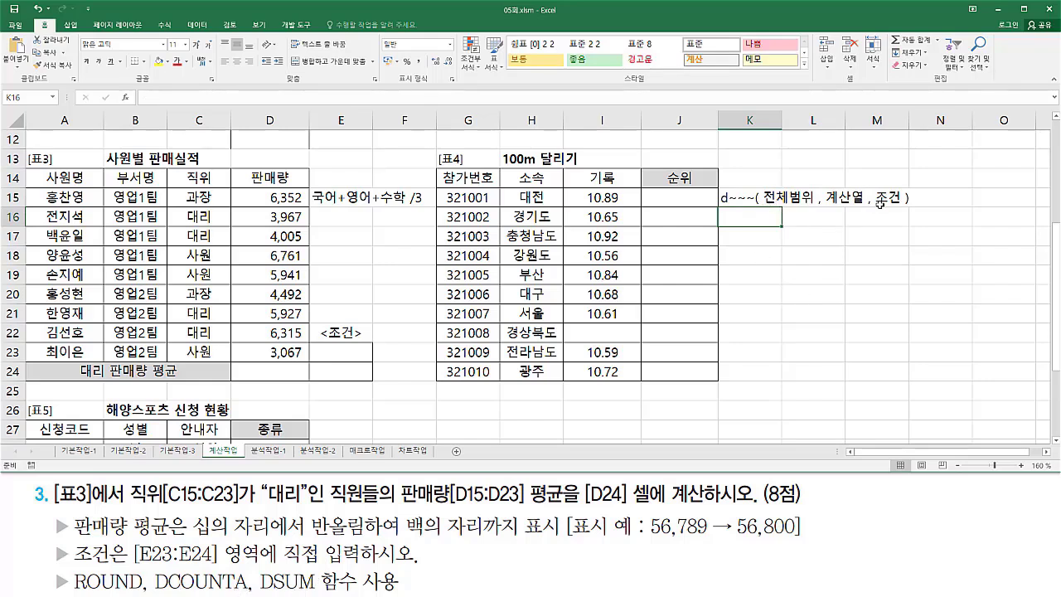
# Mark the note's 조건 argument, cells E23:E24, the direct-input instruction and the 직위 "대리" requirement, then clear the marks
pyautogui.moveTo(877, 183); pyautogui.dragTo(904, 213)
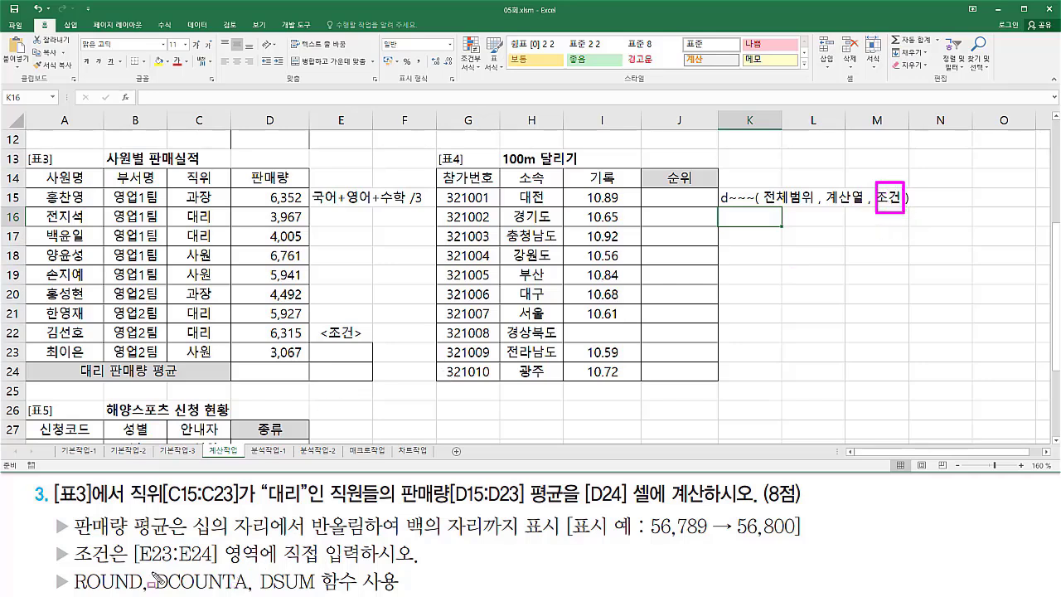
pyautogui.moveTo(321, 345); pyautogui.dragTo(363, 375)
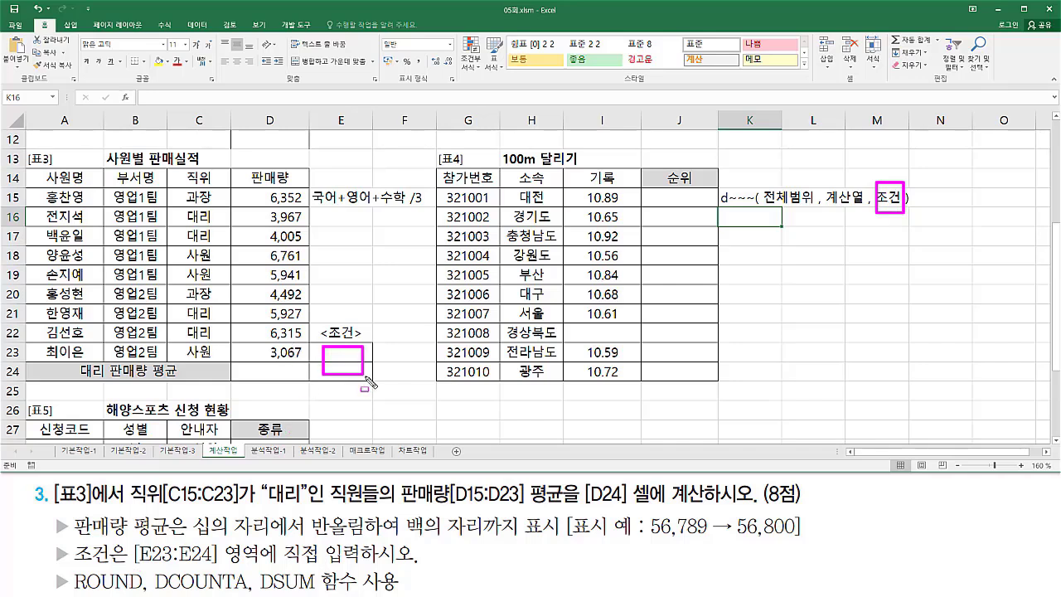
pyautogui.moveTo(287, 564); pyautogui.dragTo(419, 562)
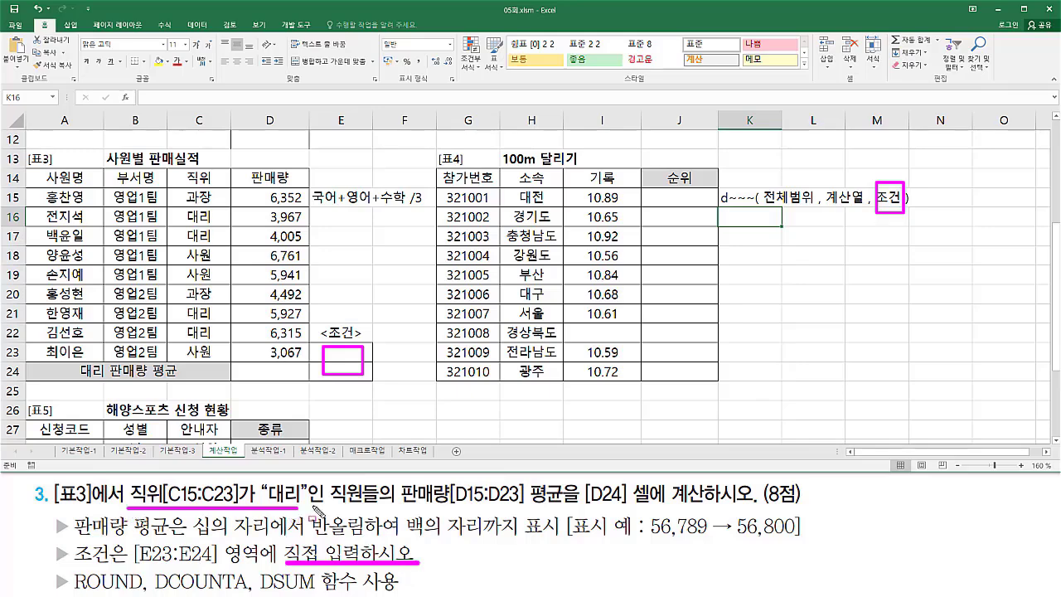
pyautogui.press('Escape')
# Enter the criteria 직위 in E23 and 대리 in E24, and select both cells
pyautogui.click(342, 354)
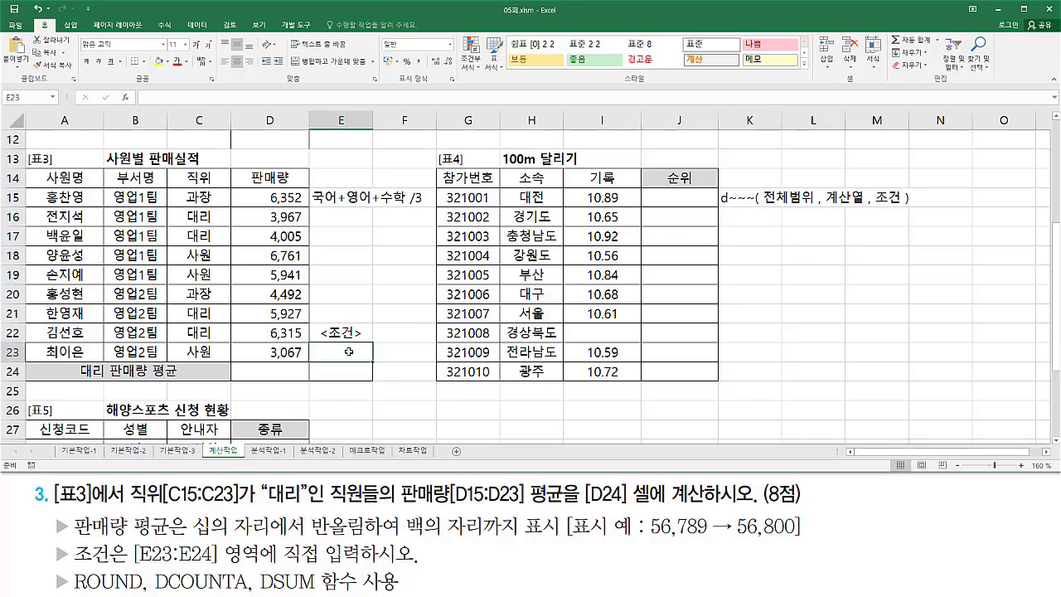
pyautogui.write('ㅈ')
pyautogui.write('위')
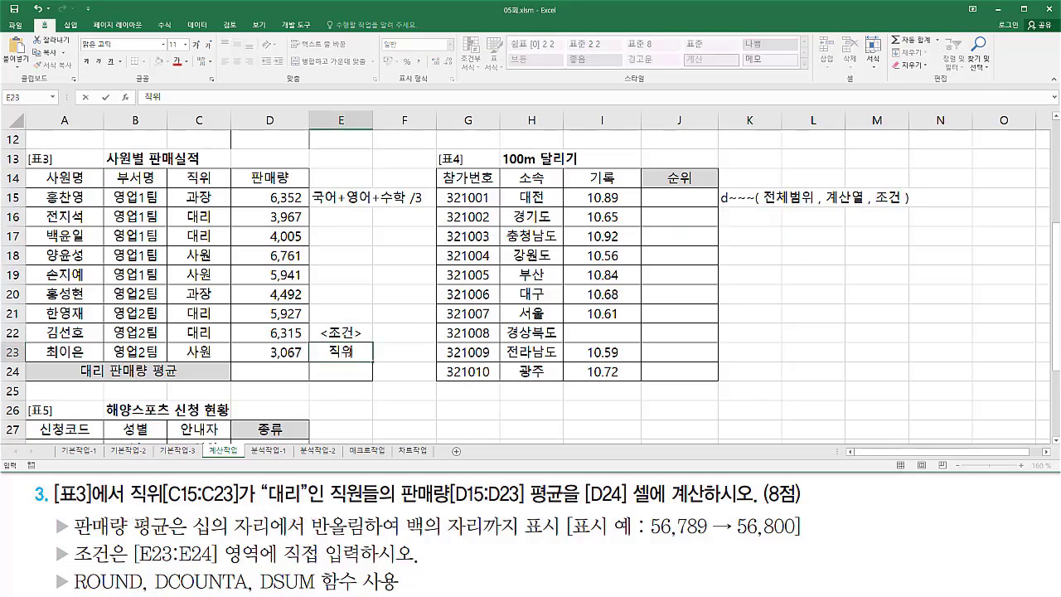
pyautogui.press('Return')
pyautogui.write('대리')
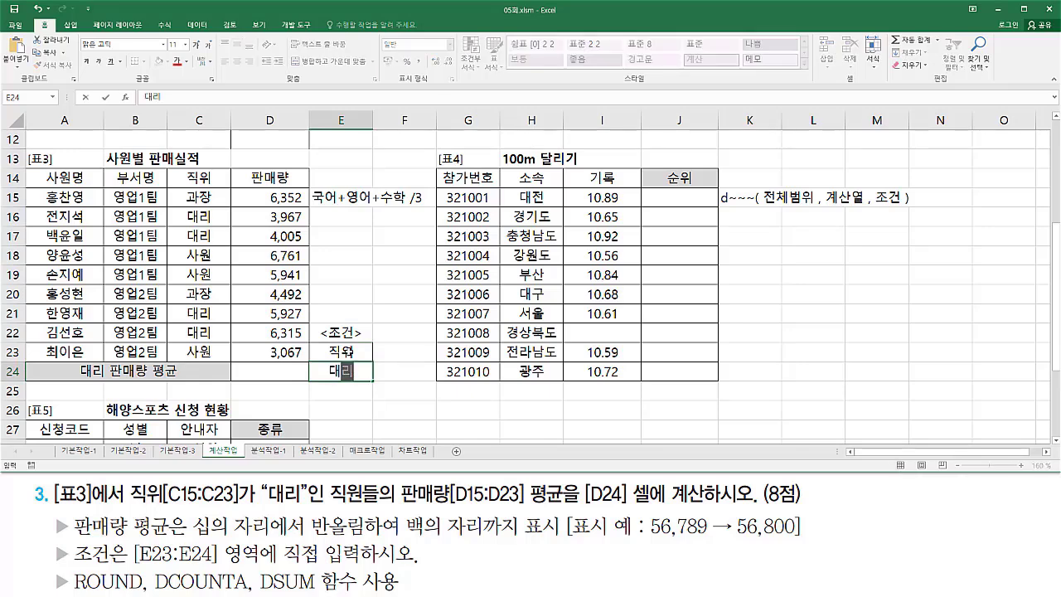
pyautogui.press('Return')
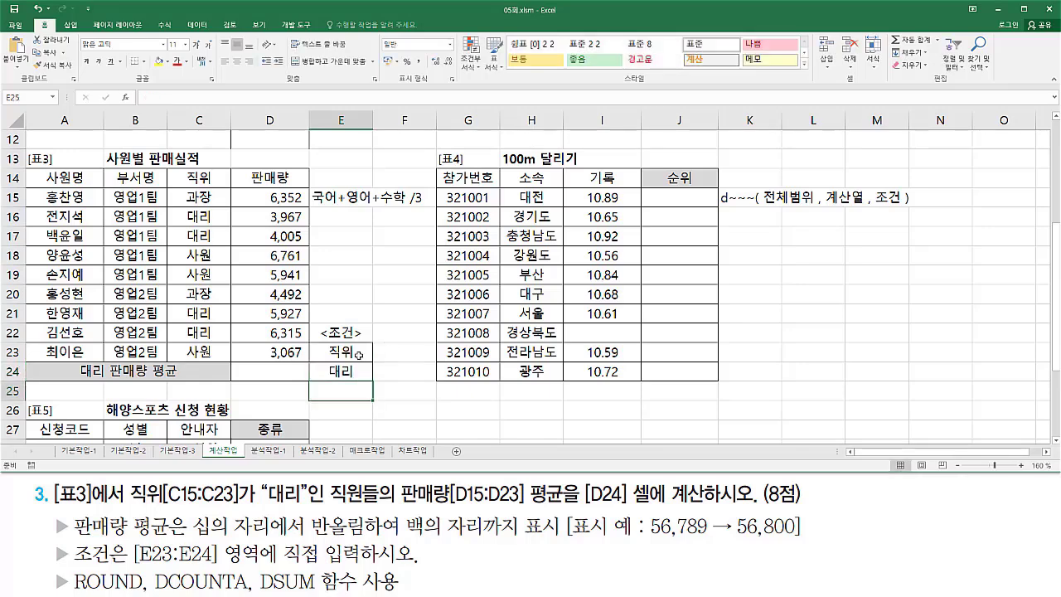
pyautogui.moveTo(358, 355)
pyautogui.mouseDown()
pyautogui.moveTo(352, 392)
pyautogui.moveTo(353, 373)
pyautogui.mouseUp()
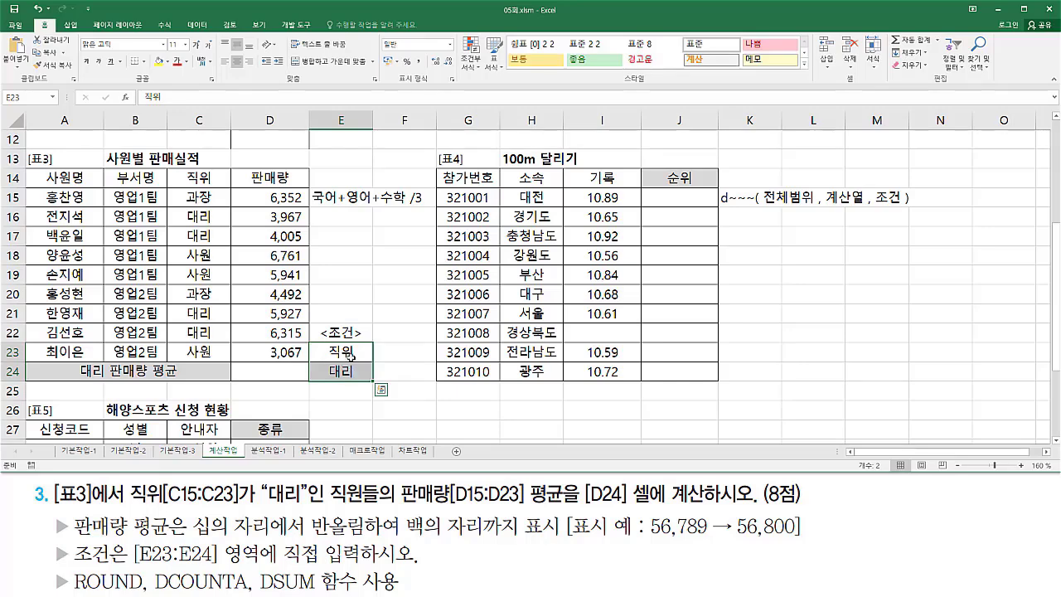
# Start the DCOUNTA formula in D24 with 표3's range A14:D23 as its database argument
pyautogui.click(303, 370)
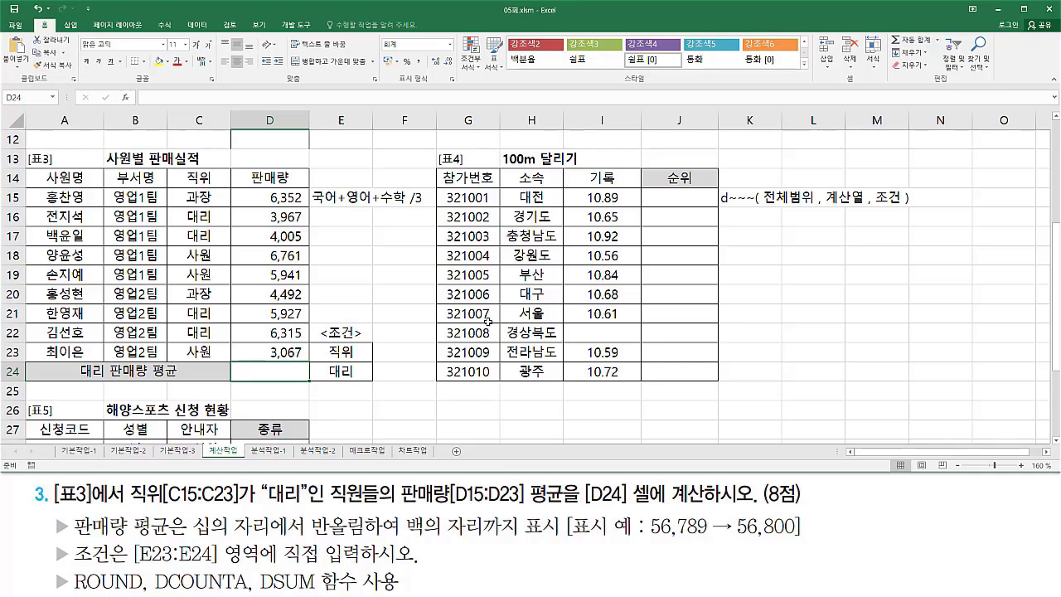
pyautogui.write('=')
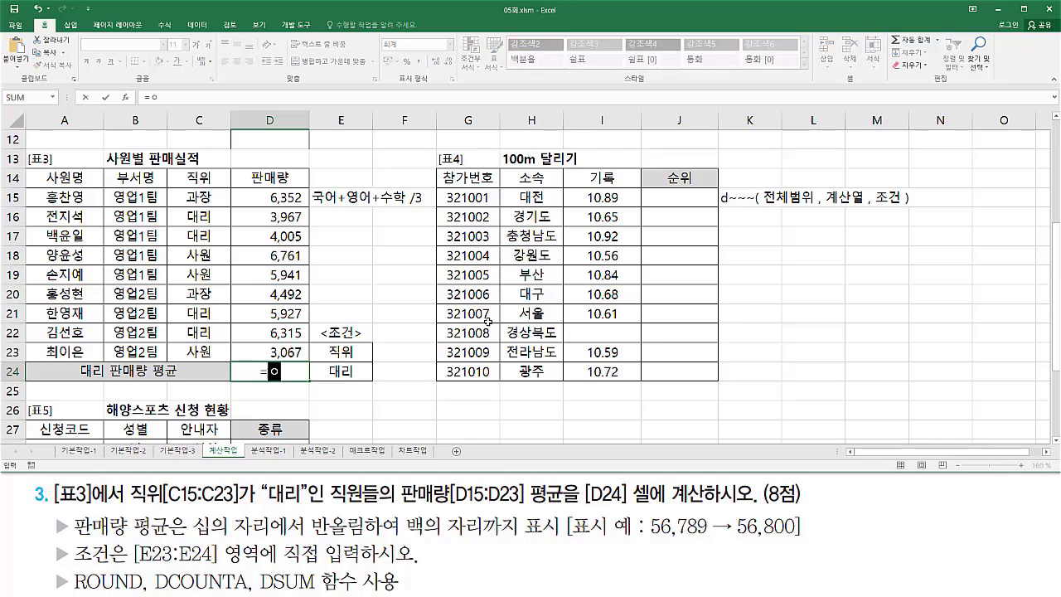
pyautogui.write('dco')
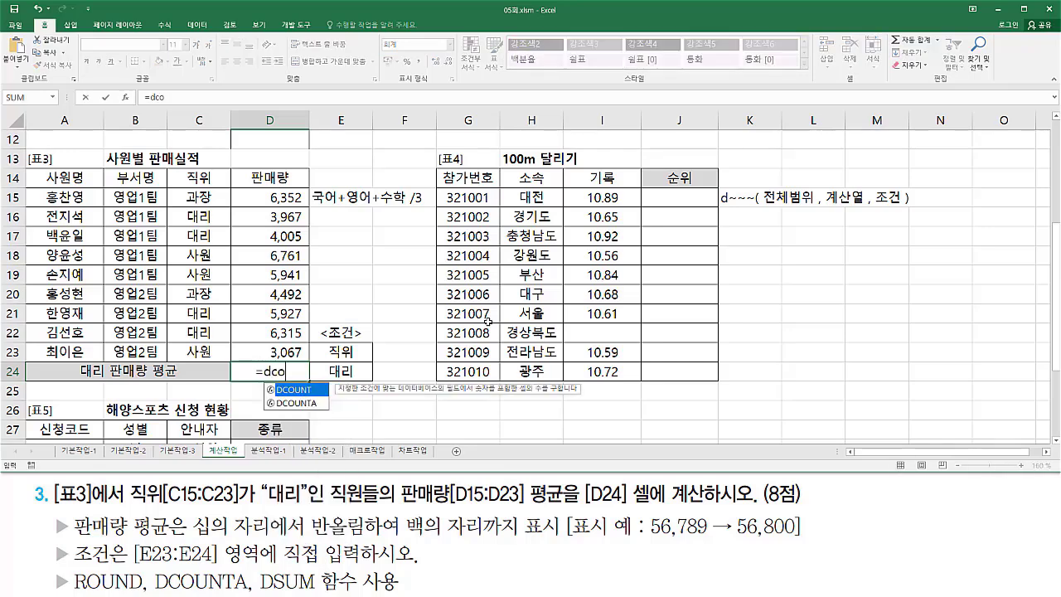
pyautogui.write('unta(')
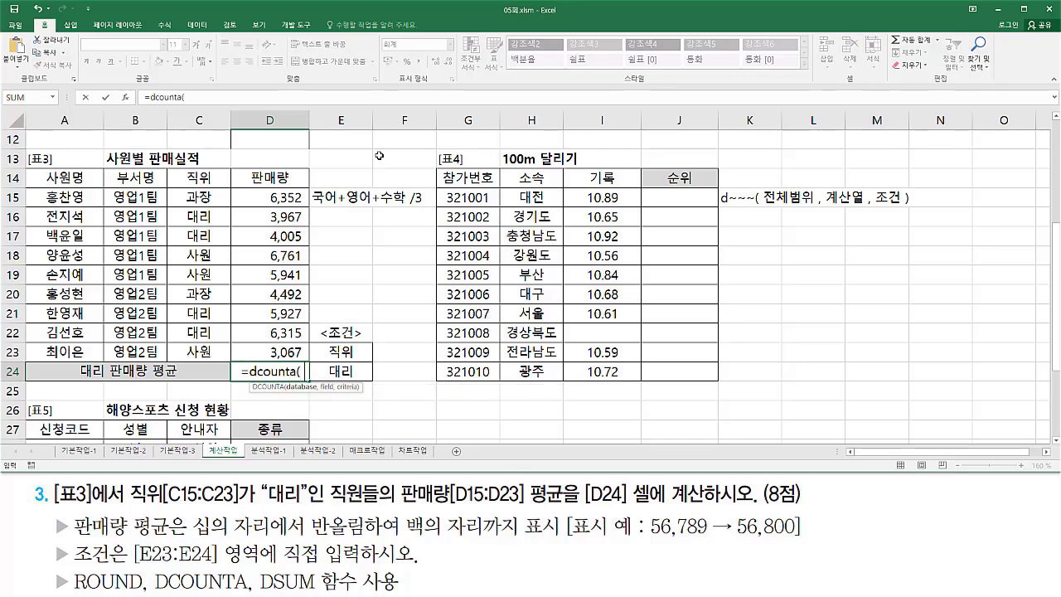
pyautogui.moveTo(74, 177); pyautogui.dragTo(272, 352)
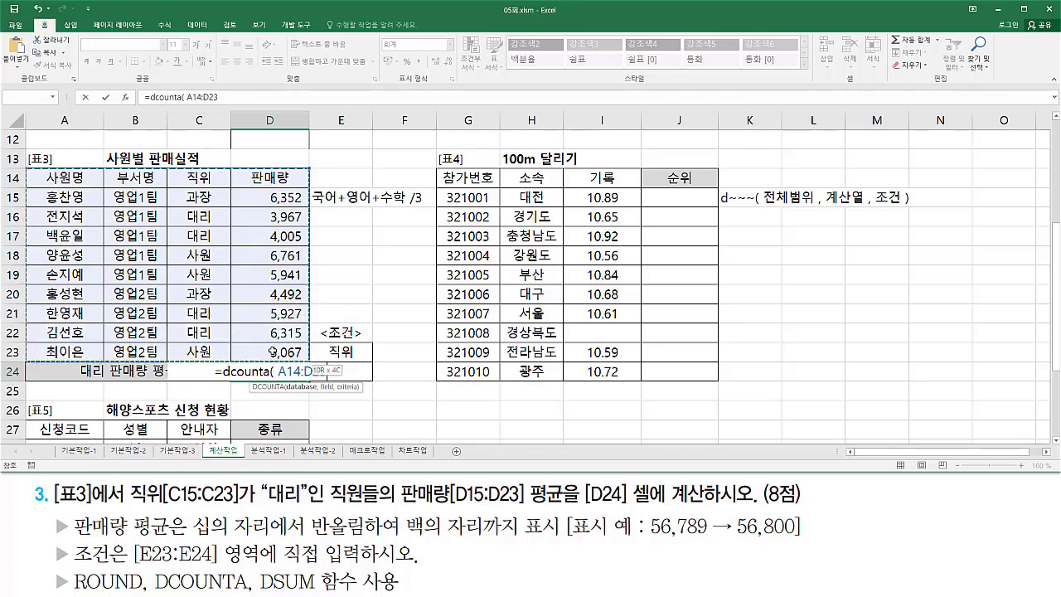
pyautogui.write(',')
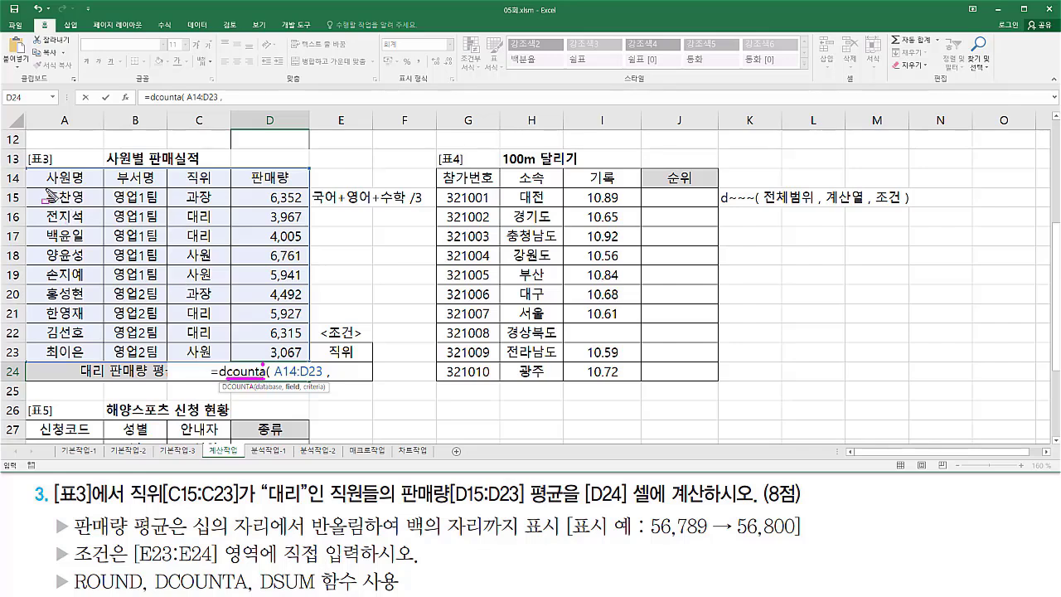
# Outline the data of 표3's four columns, check-mark 계산열 in the syntax note, and number the columns from 1 starting at 사원명
pyautogui.moveTo(46, 189); pyautogui.dragTo(84, 363)
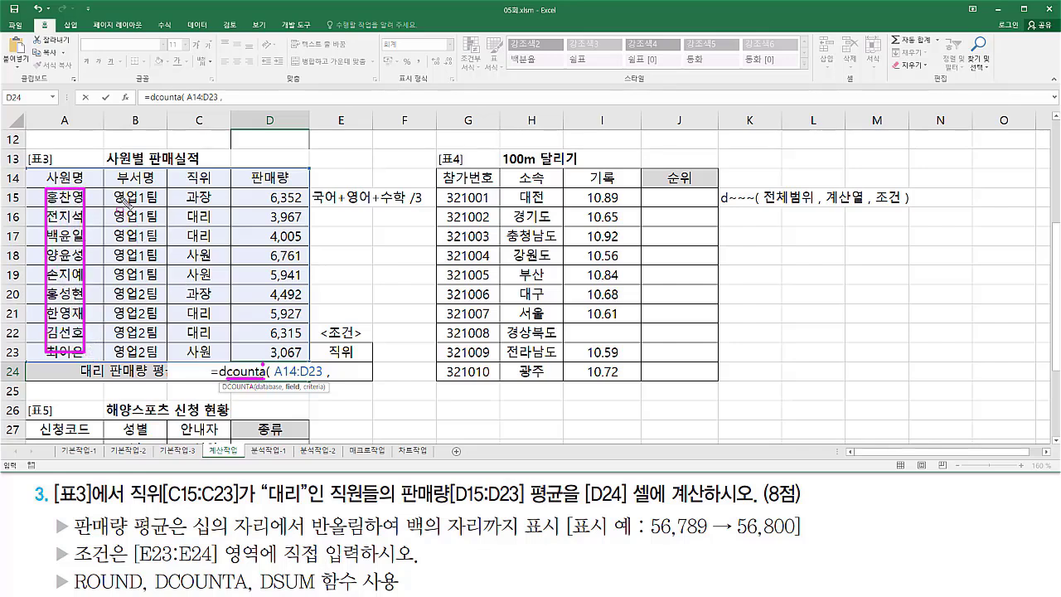
pyautogui.moveTo(114, 191); pyautogui.dragTo(158, 357)
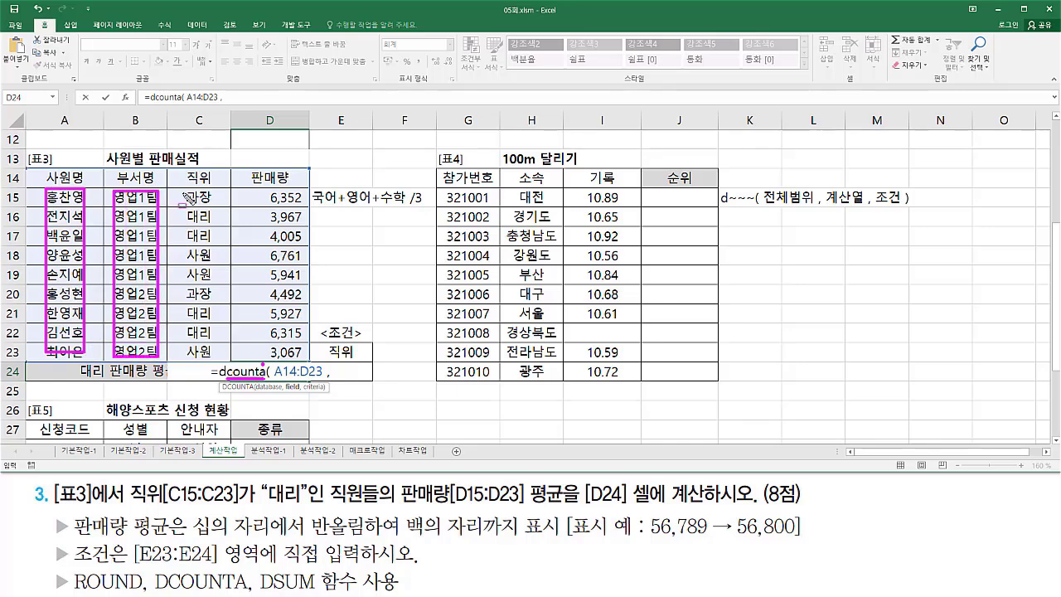
pyautogui.moveTo(182, 193); pyautogui.dragTo(217, 358)
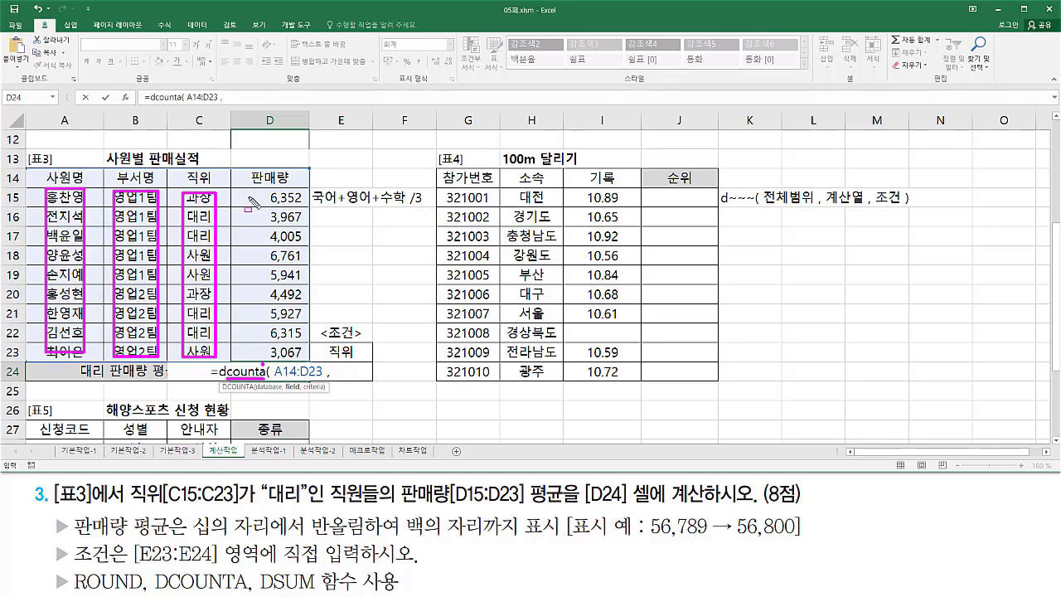
pyautogui.moveTo(248, 188)
pyautogui.mouseDown()
pyautogui.moveTo(270, 308)
pyautogui.moveTo(304, 362)
pyautogui.mouseUp()
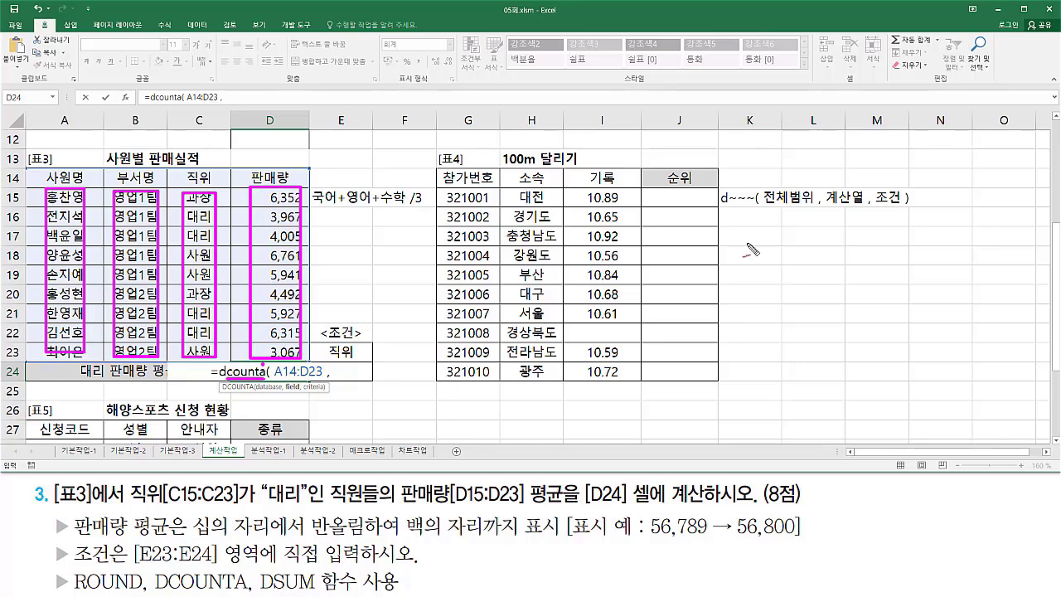
pyautogui.moveTo(839, 178)
pyautogui.mouseDown()
pyautogui.moveTo(847, 191)
pyautogui.moveTo(864, 161)
pyautogui.mouseUp()
pyautogui.moveTo(79, 150); pyautogui.dragTo(74, 165)
pyautogui.moveTo(138, 157)
pyautogui.mouseDown()
pyautogui.moveTo(150, 170)
pyautogui.moveTo(205, 174)
pyautogui.moveTo(177, 179)
pyautogui.moveTo(182, 165)
pyautogui.mouseUp()
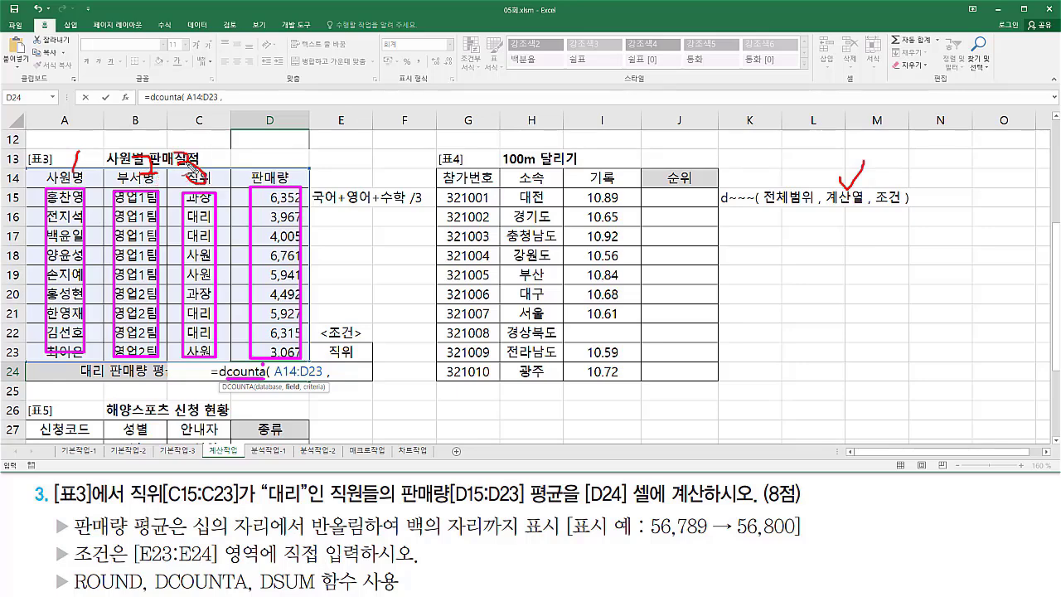
# Complete the DCOUNTA formula in D24 with field number 1 and criteria range E23:E24
pyautogui.moveTo(265, 155)
pyautogui.mouseDown()
pyautogui.moveTo(278, 162)
pyautogui.moveTo(277, 175)
pyautogui.mouseUp()
pyautogui.press('Escape')
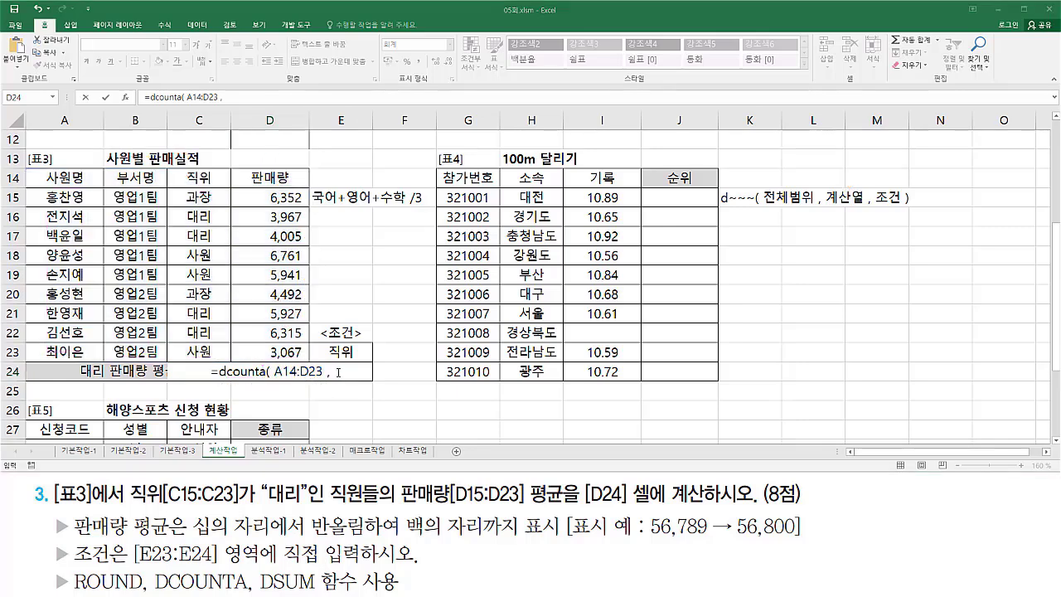
pyautogui.click(339, 371)
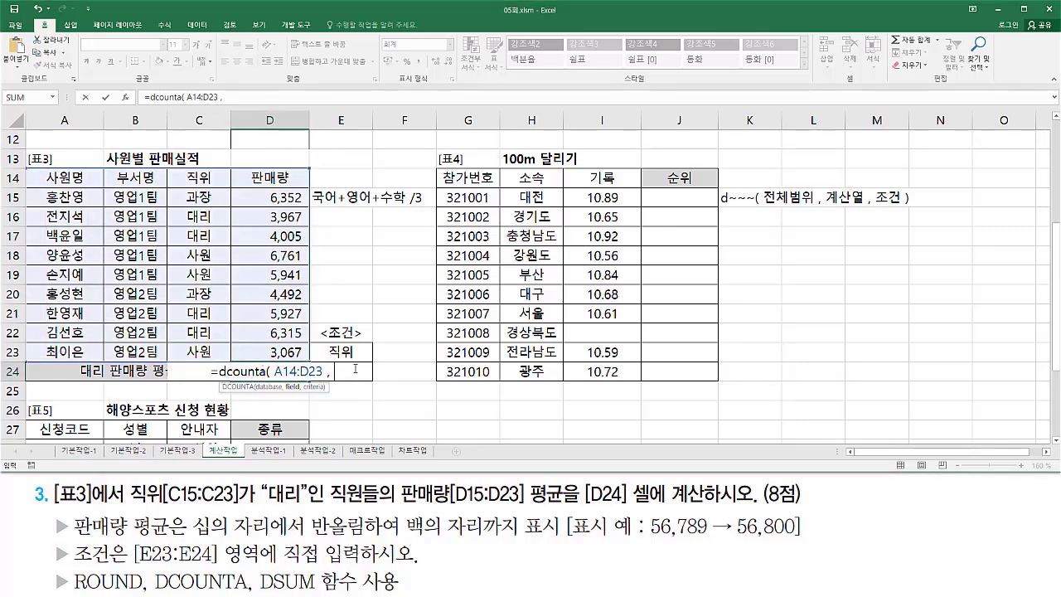
pyautogui.write('1 ,')
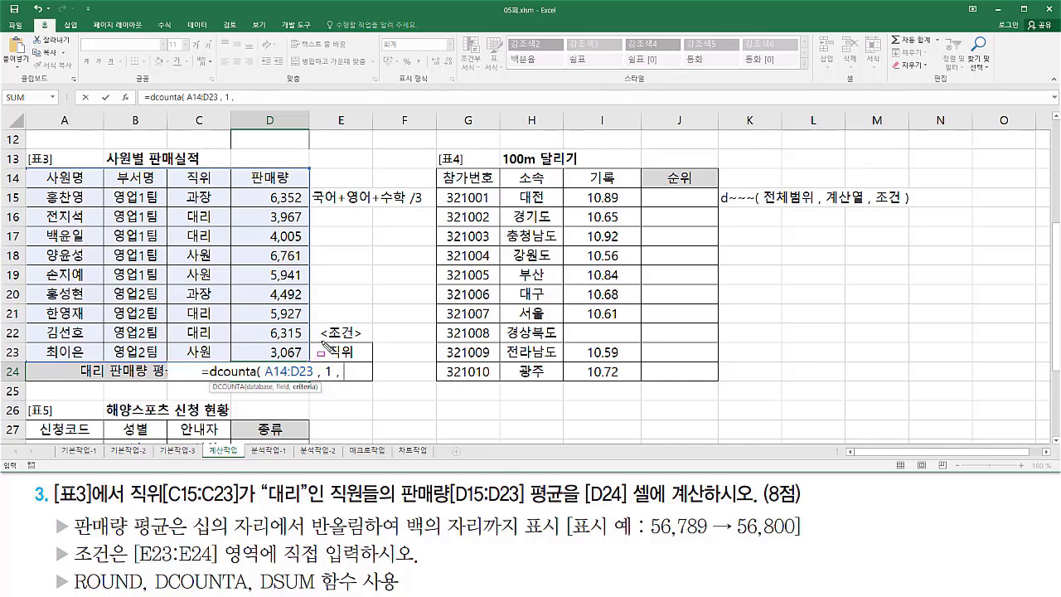
pyautogui.moveTo(330, 348); pyautogui.dragTo(377, 385)
pyautogui.moveTo(340, 352); pyautogui.dragTo(344, 371)
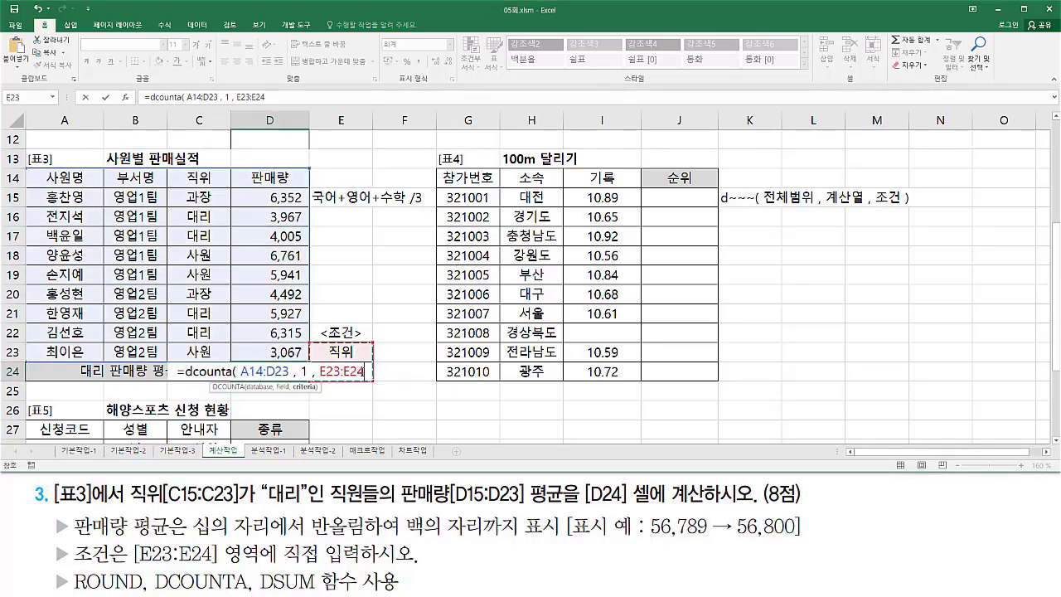
pyautogui.press('Return')
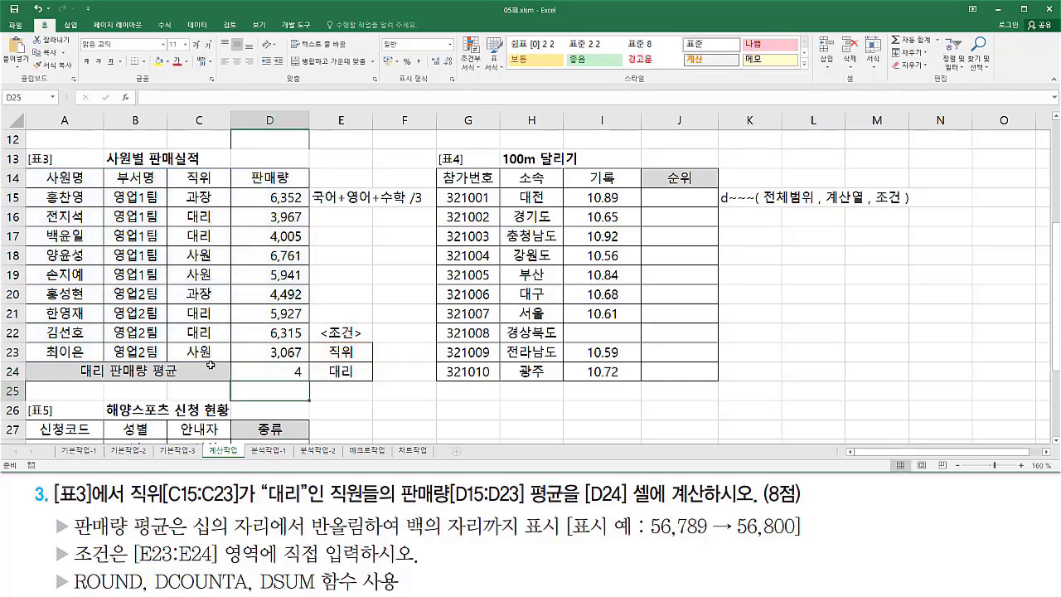
pyautogui.click(280, 371)
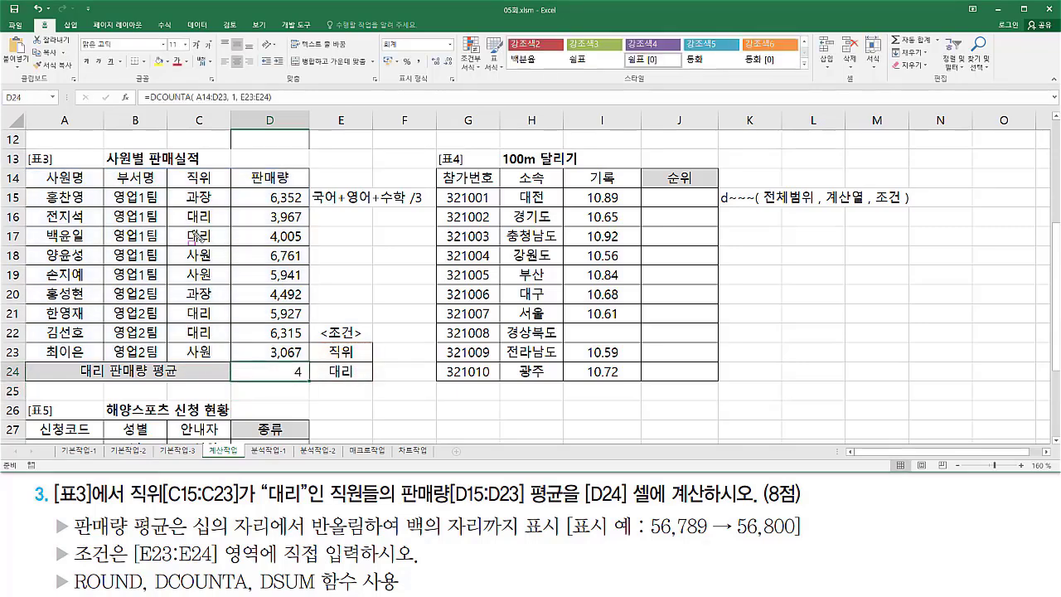
pyautogui.moveTo(182, 206); pyautogui.dragTo(223, 247)
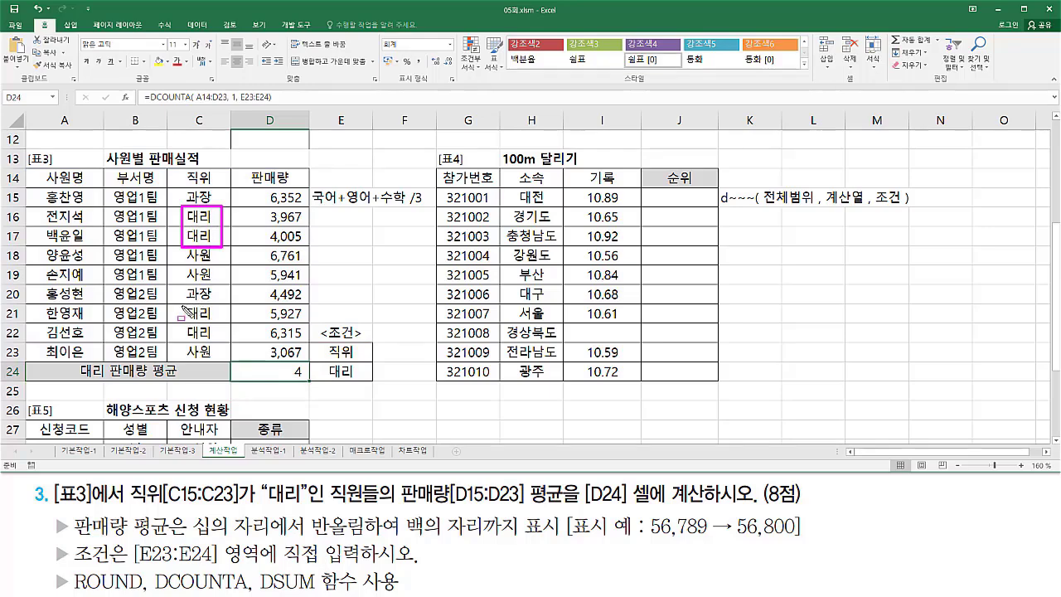
pyautogui.moveTo(181, 305); pyautogui.dragTo(214, 337)
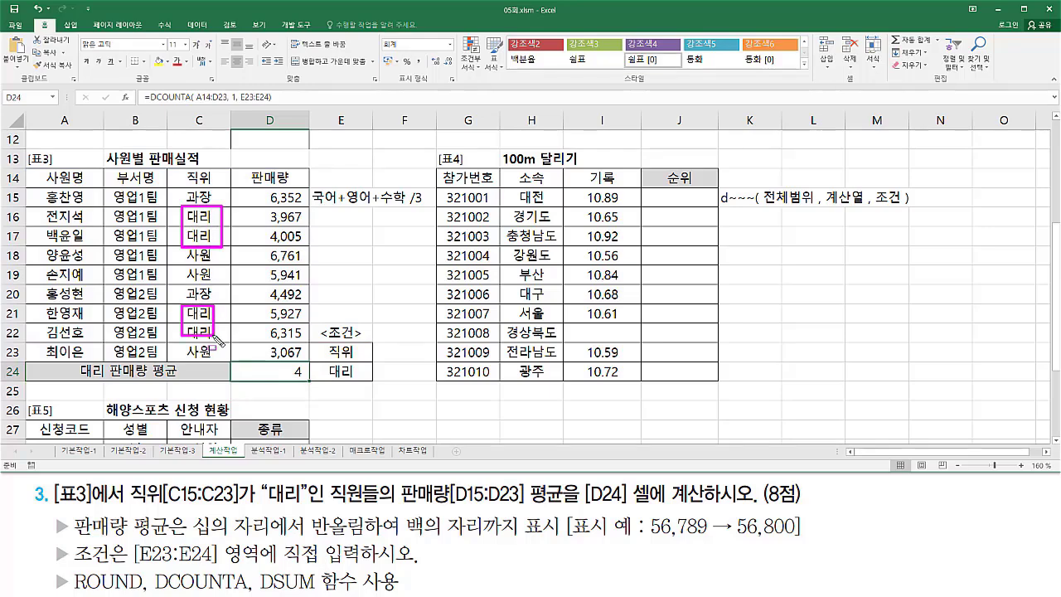
# Change the field number of the DCOUNTA formula in D24 to 2
pyautogui.doubleClick(287, 375)
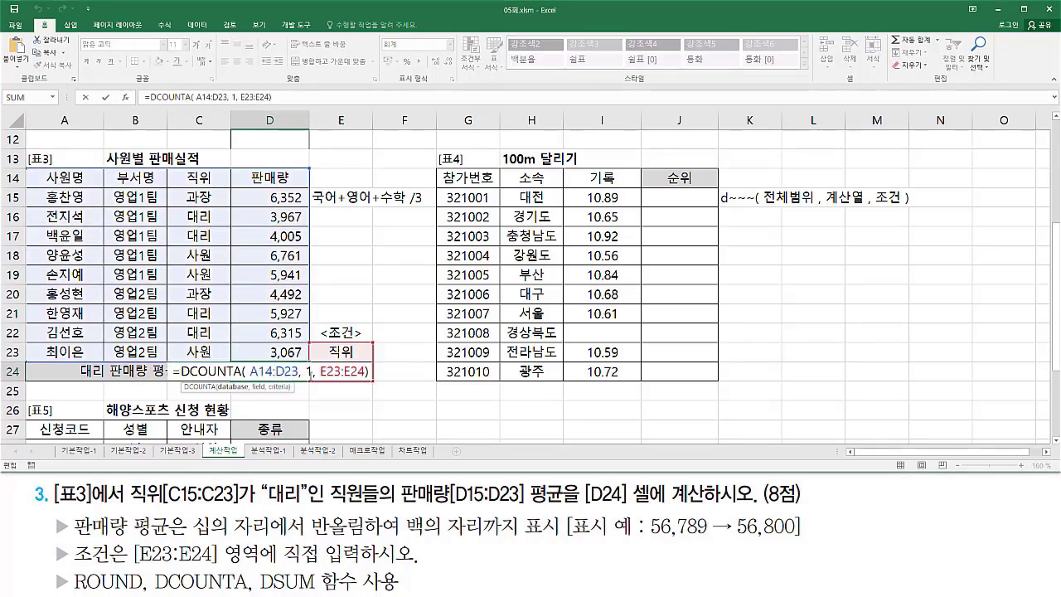
pyautogui.click(307, 371)
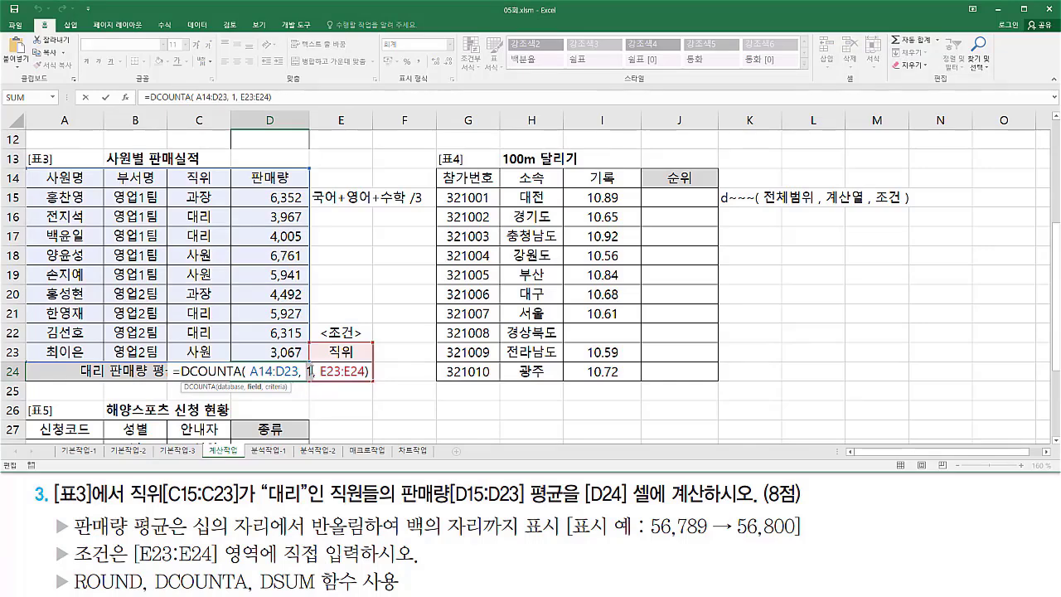
pyautogui.press('Return')
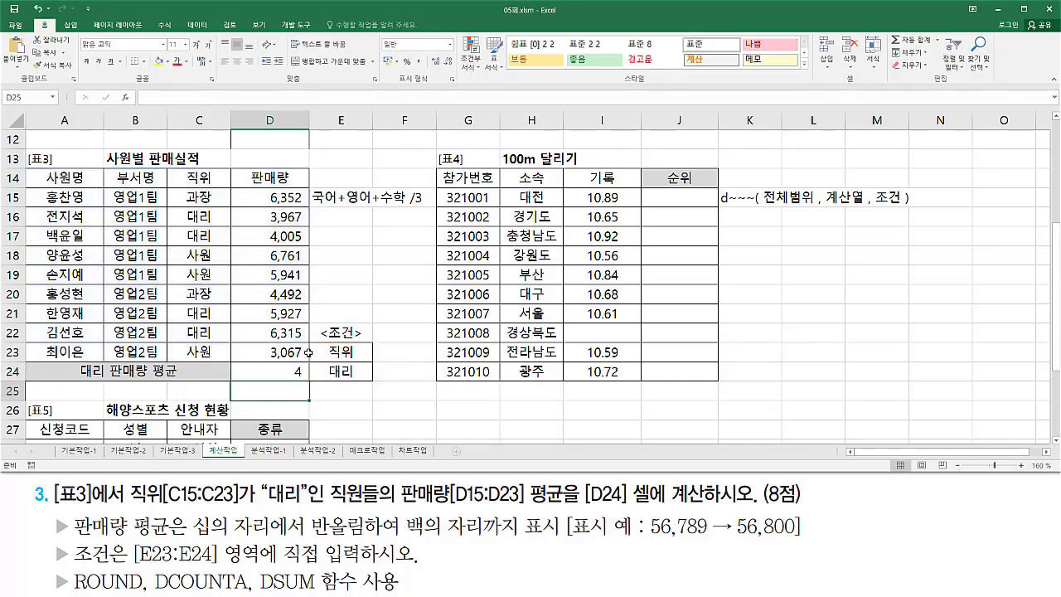
# Change the field number of the DCOUNTA formula in D24 to 3
pyautogui.doubleClick(285, 375)
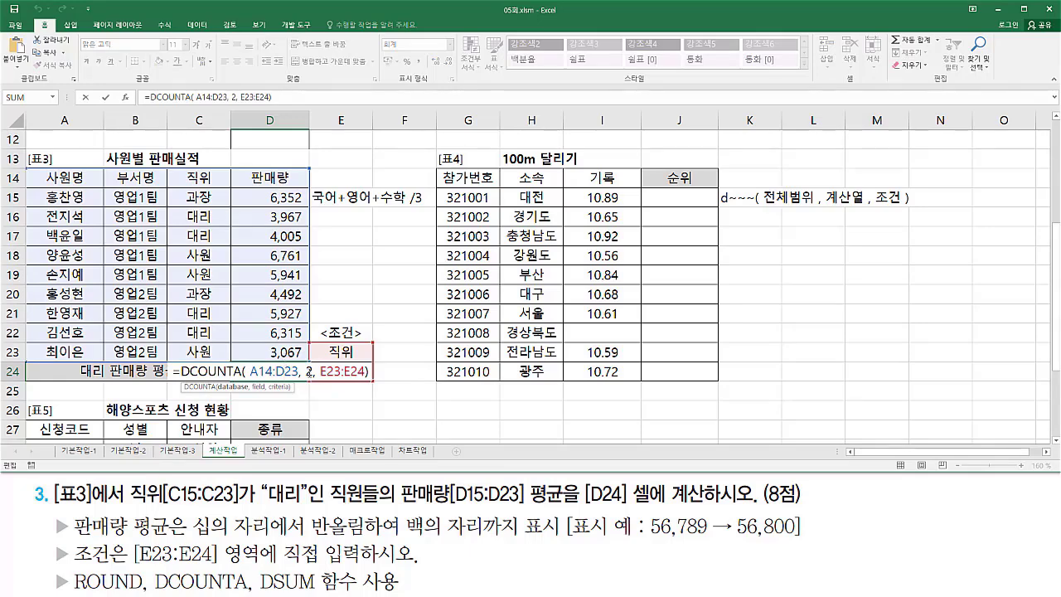
pyautogui.press('BackSpace')
pyautogui.write('3')
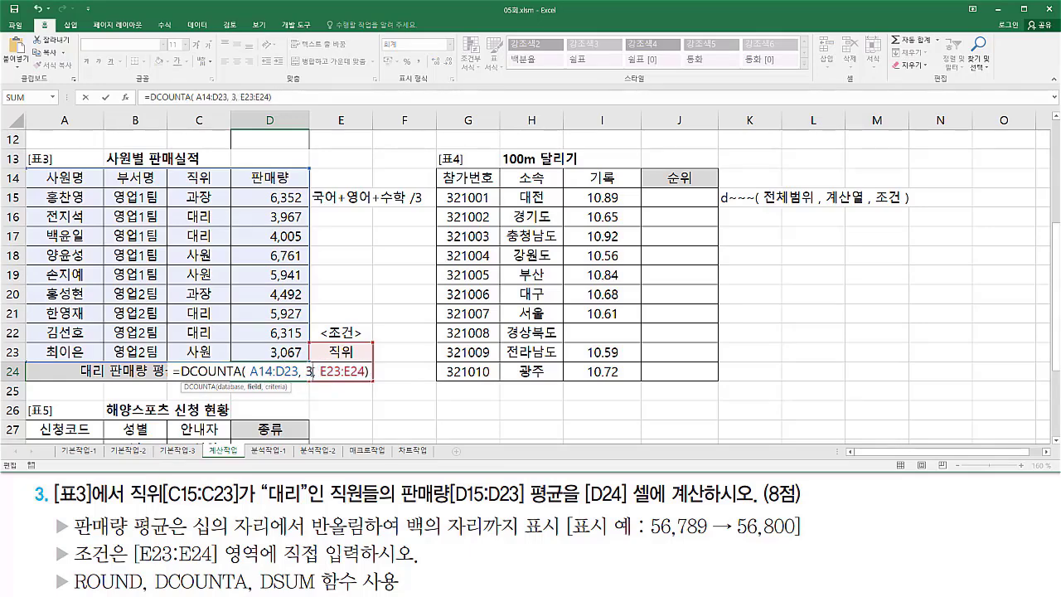
pyautogui.hotkey('ctrl', 'Return')
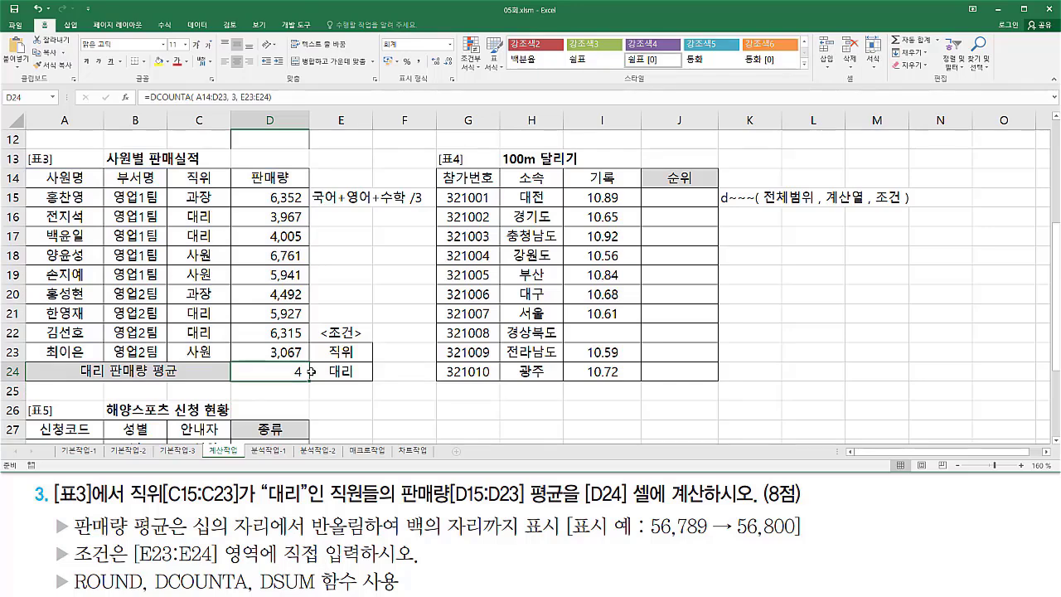
# Set the field number of the DCOUNTA formula in D24 back to 1
pyautogui.press('F2')
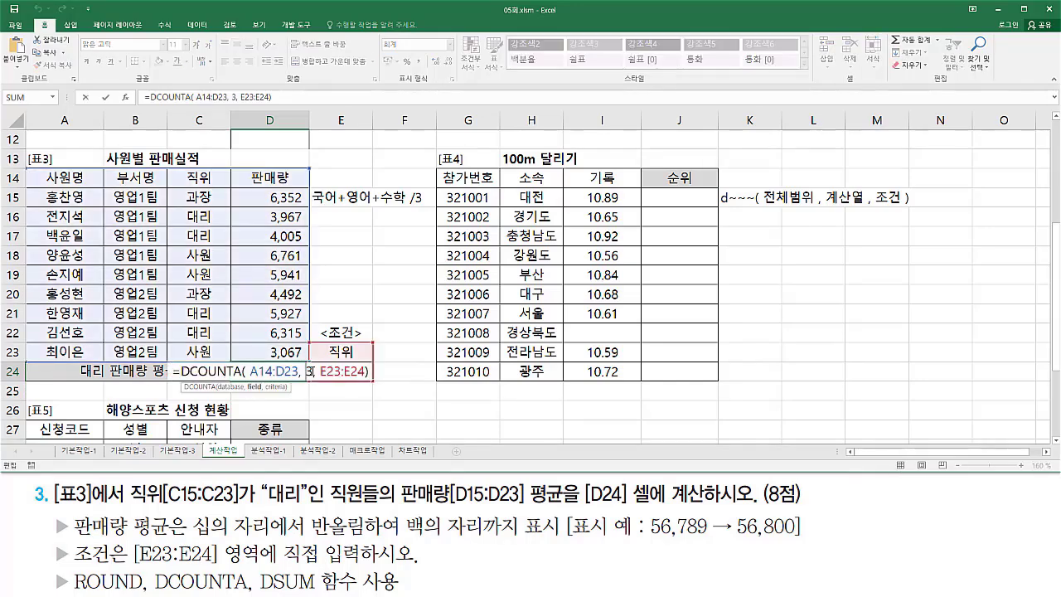
pyautogui.press('BackSpace')
pyautogui.write('1')
pyautogui.hotkey('ctrl', 'Return')
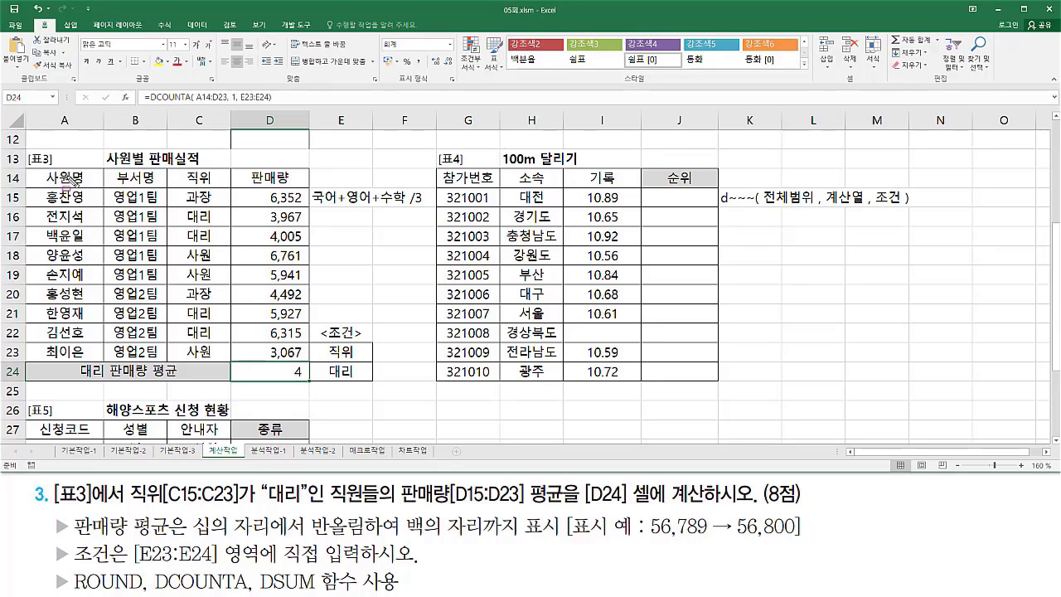
pyautogui.moveTo(42, 190)
pyautogui.mouseDown()
pyautogui.moveTo(65, 328)
pyautogui.moveTo(104, 355)
pyautogui.mouseUp()
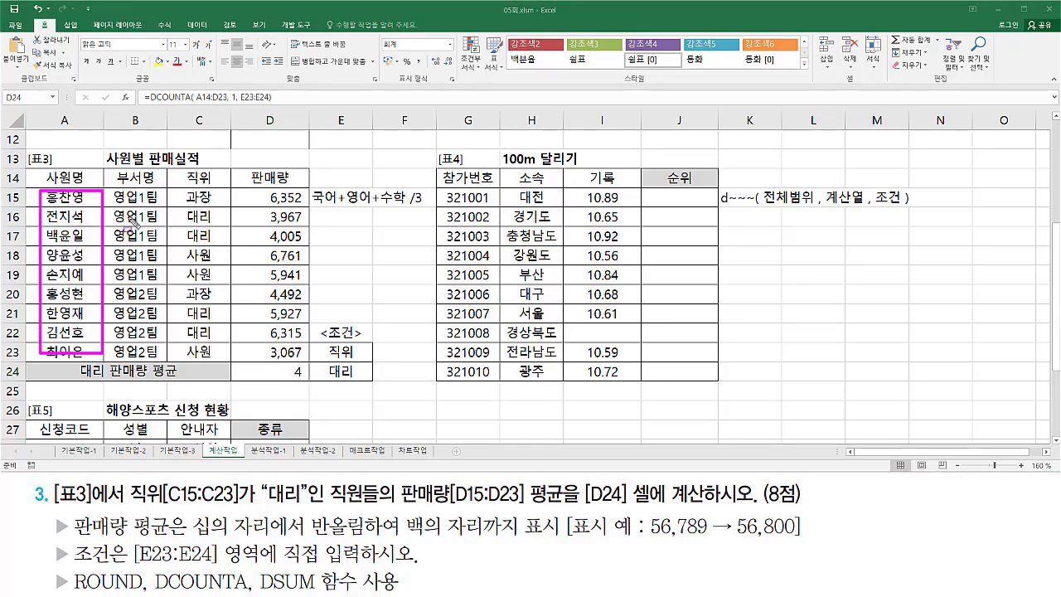
pyautogui.moveTo(122, 190); pyautogui.dragTo(164, 363)
pyautogui.moveTo(188, 189)
pyautogui.mouseDown()
pyautogui.moveTo(208, 330)
pyautogui.moveTo(231, 370)
pyautogui.moveTo(219, 354)
pyautogui.mouseUp()
pyautogui.moveTo(264, 193)
pyautogui.mouseDown()
pyautogui.moveTo(278, 318)
pyautogui.moveTo(307, 358)
pyautogui.mouseUp()
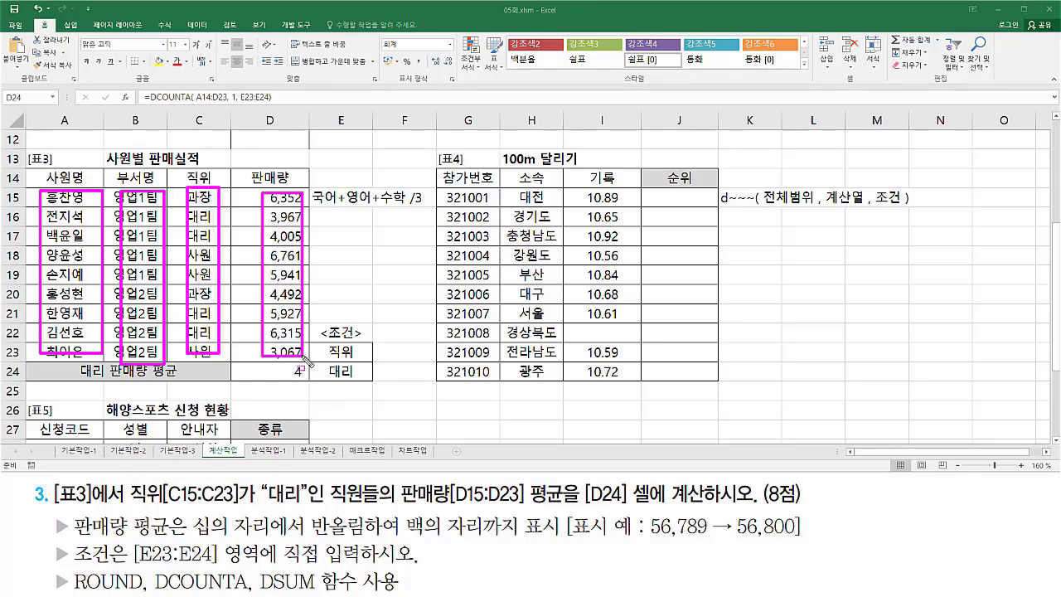
pyautogui.press('Escape')
# Copy the DCOUNTA expression from the formula in D24 and delete it, keeping only the equals sign
pyautogui.doubleClick(283, 374)
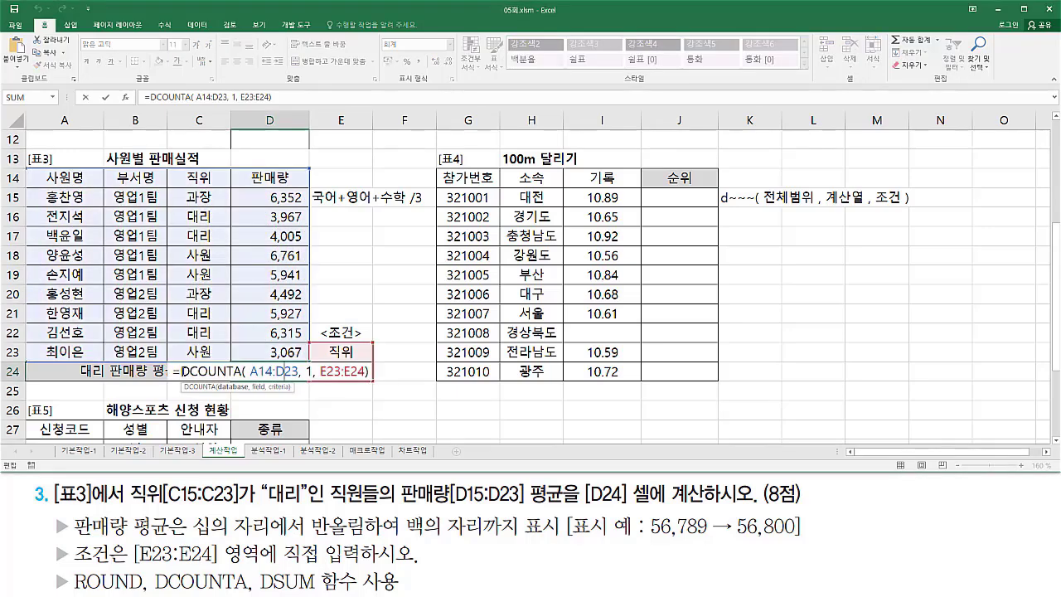
pyautogui.moveTo(182, 371); pyautogui.dragTo(596, 373)
pyautogui.hotkey('ctrl', 'c')
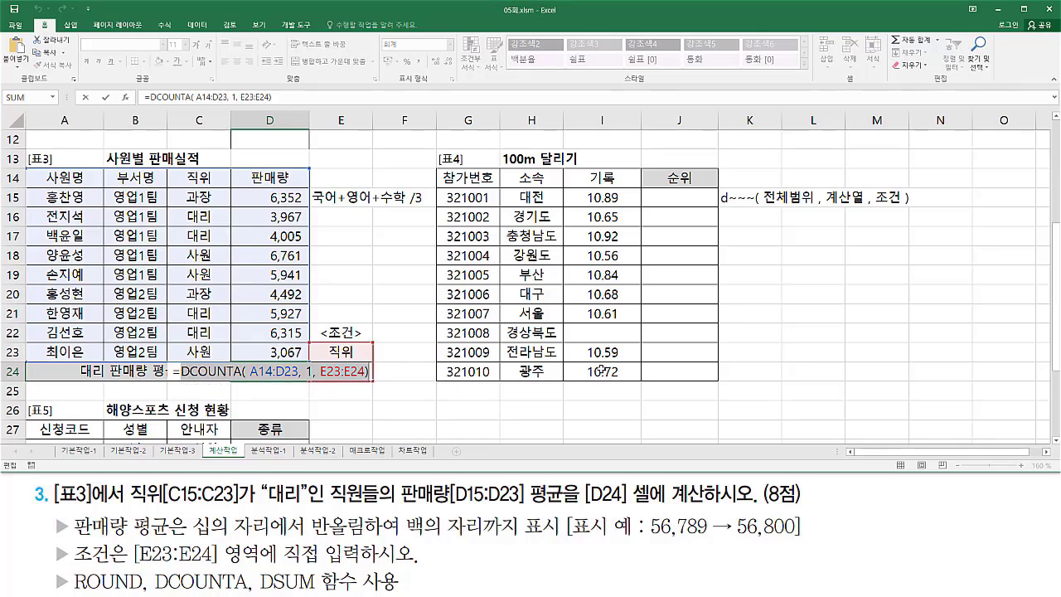
pyautogui.press('BackSpace')
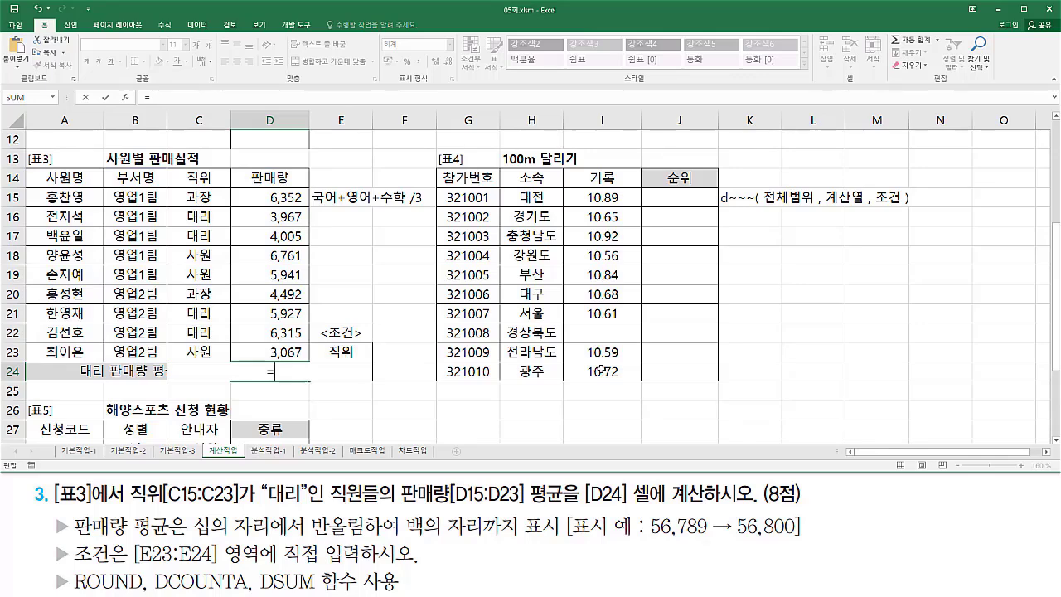
# Enter a DSUM formula in D24 with database A14:D23, field number 4 and criteria range E23:E24
pyautogui.write('d')
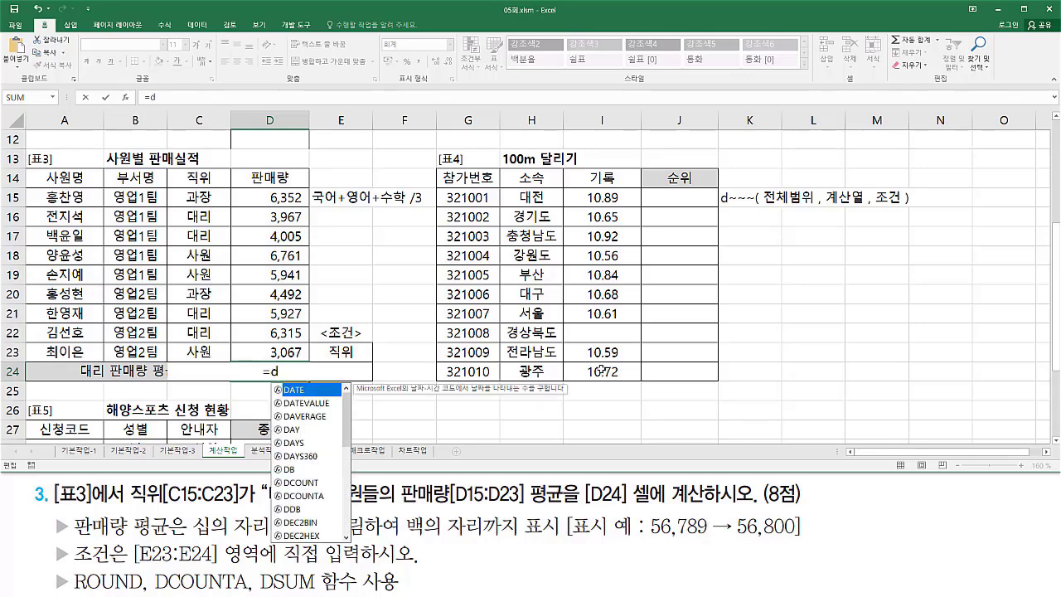
pyautogui.write('sum(')
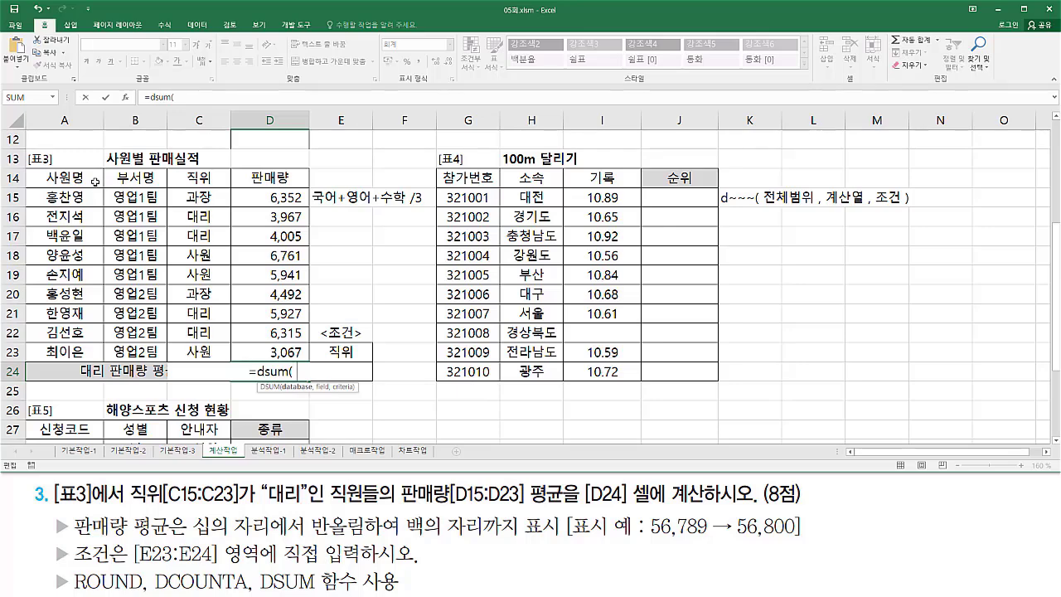
pyautogui.moveTo(96, 182); pyautogui.dragTo(268, 348)
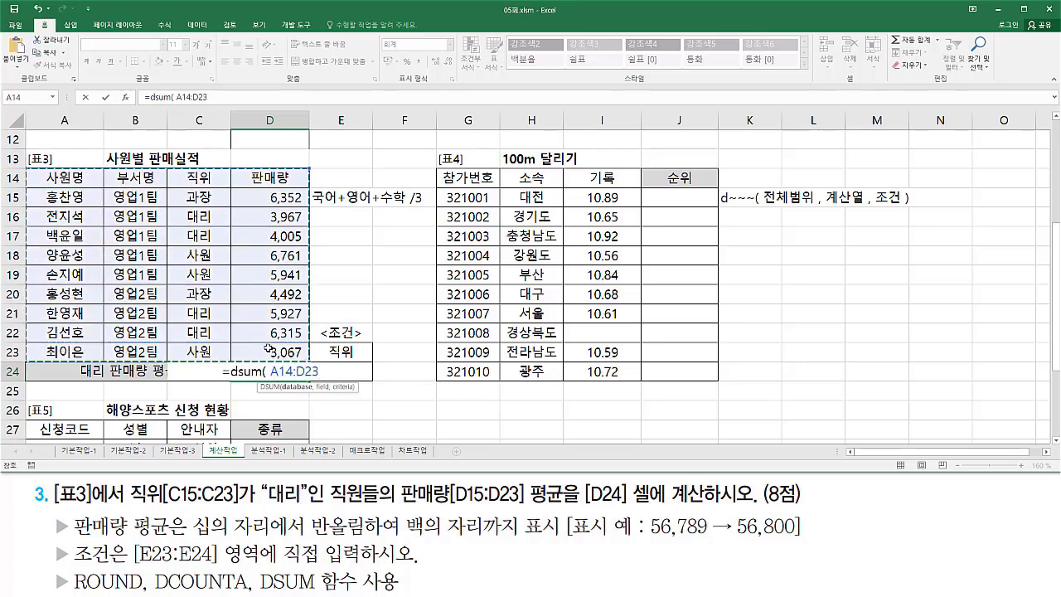
pyautogui.write(',')
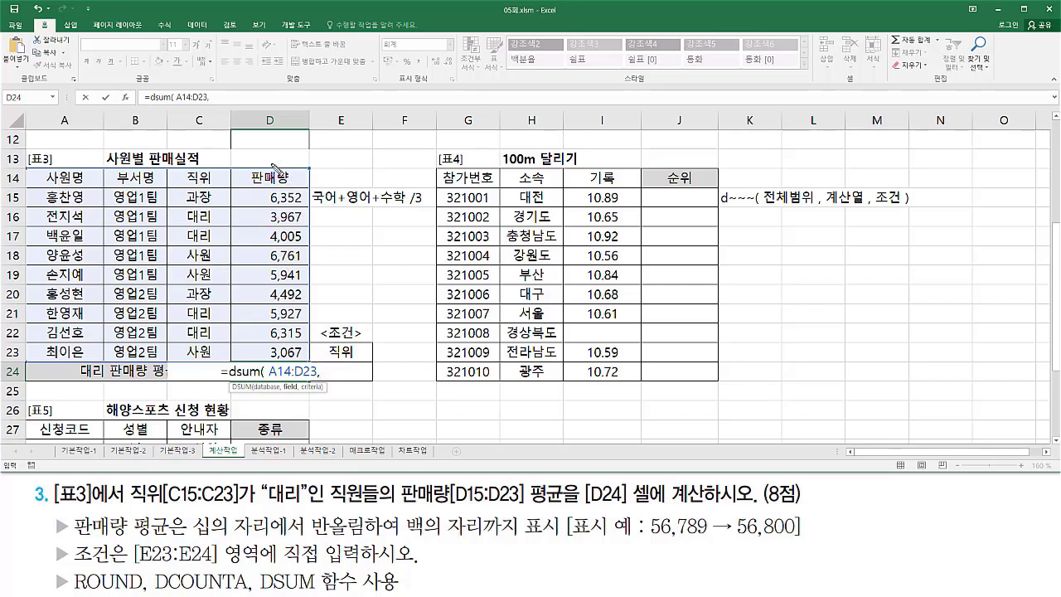
pyautogui.moveTo(268, 155)
pyautogui.mouseDown()
pyautogui.moveTo(302, 166)
pyautogui.moveTo(300, 375)
pyautogui.moveTo(300, 360)
pyautogui.mouseUp()
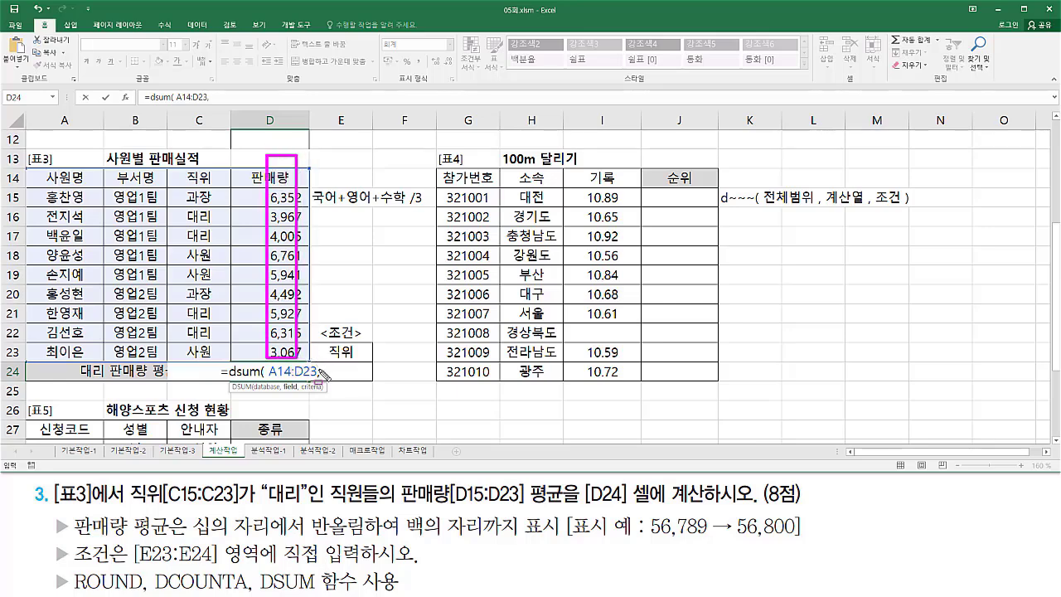
pyautogui.press('Escape')
pyautogui.write('4')
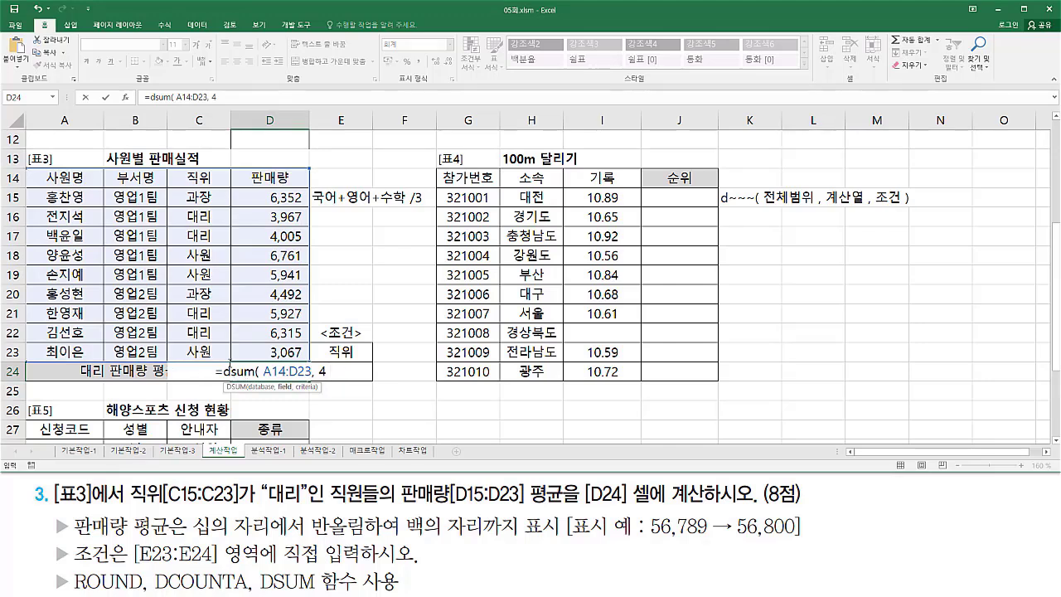
pyautogui.write(' ,')
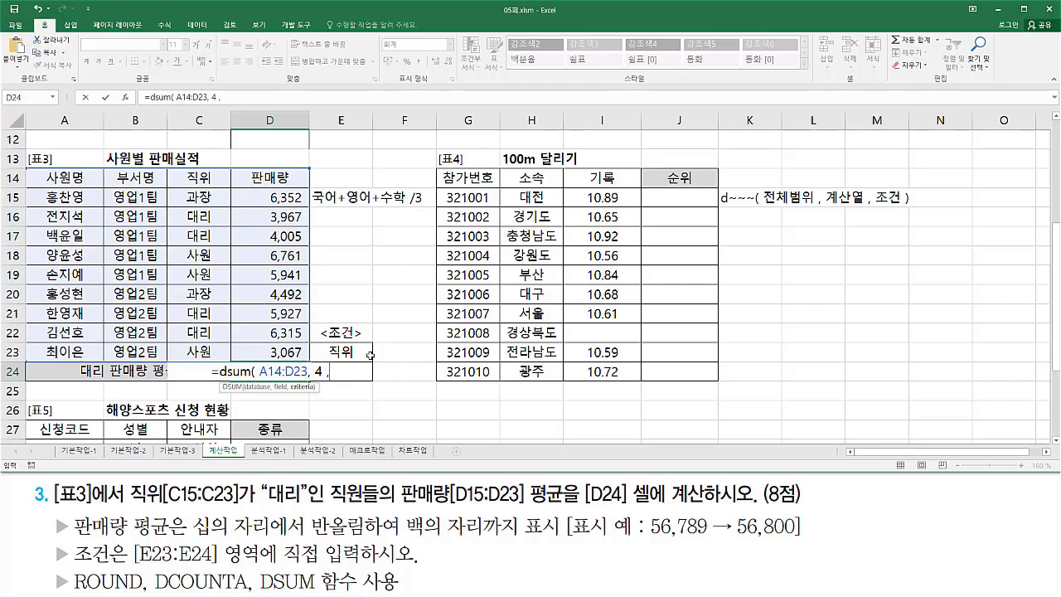
pyautogui.moveTo(361, 352); pyautogui.dragTo(363, 372)
pyautogui.write(')')
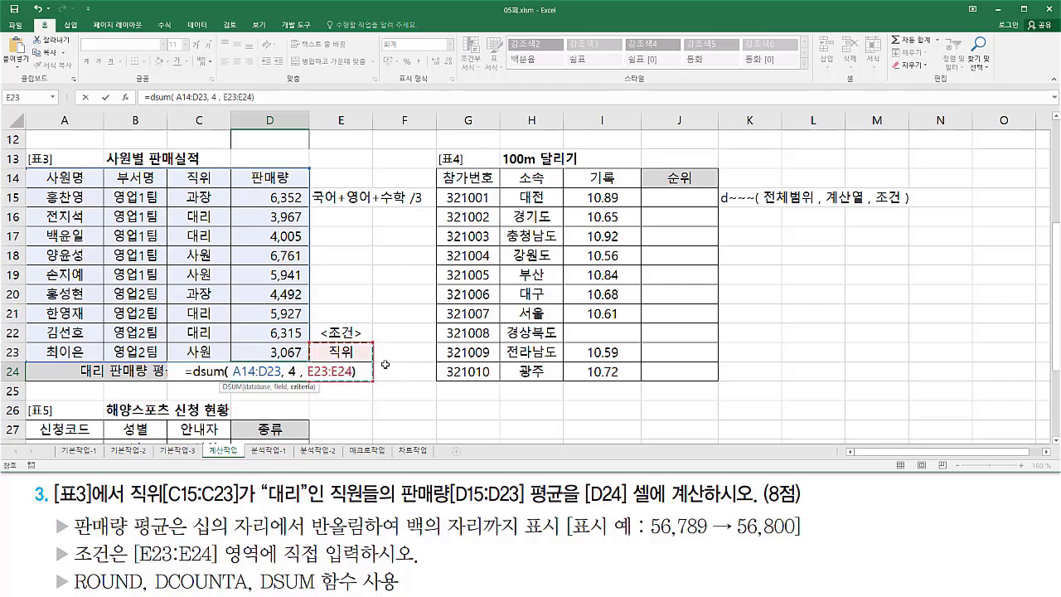
pyautogui.press('Return')
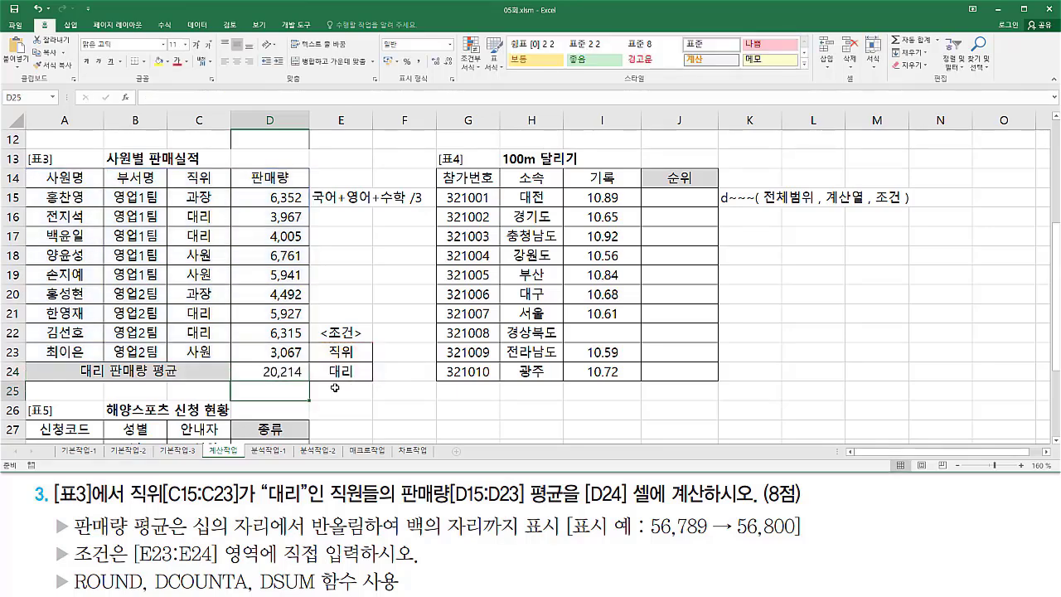
# Divide the DSUM expression in D24 by the copied DCOUNTA expression for A14:D23, field 1, criteria E23:E24
pyautogui.click(249, 371)
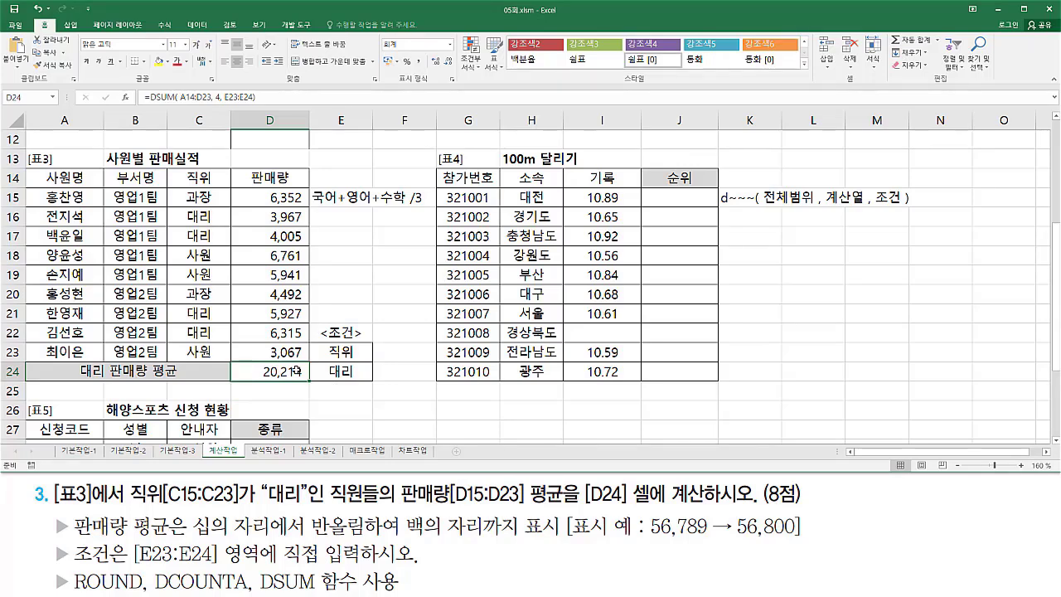
pyautogui.doubleClick(297, 372)
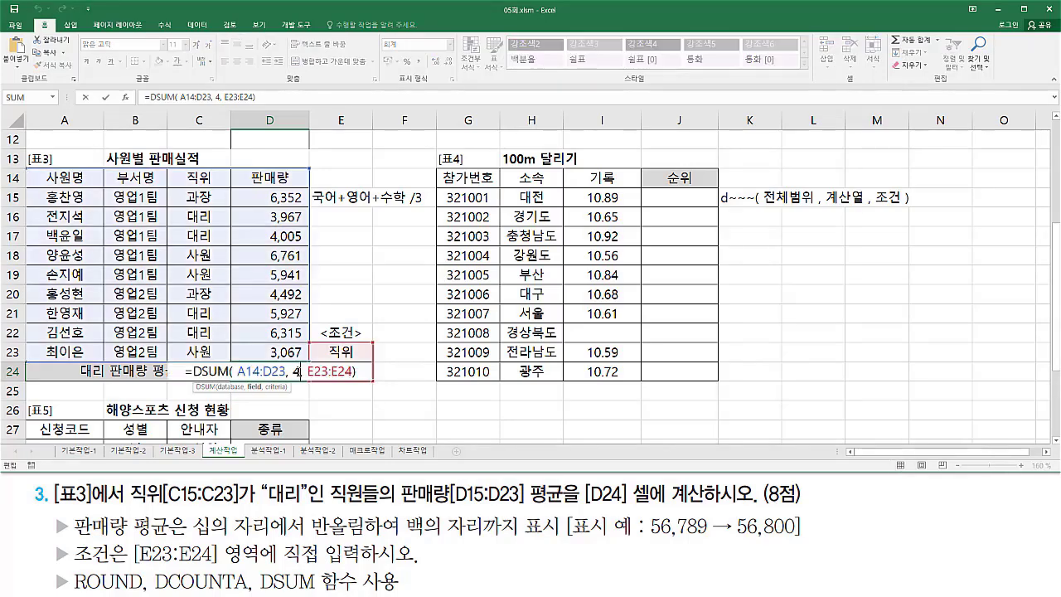
pyautogui.click(362, 374)
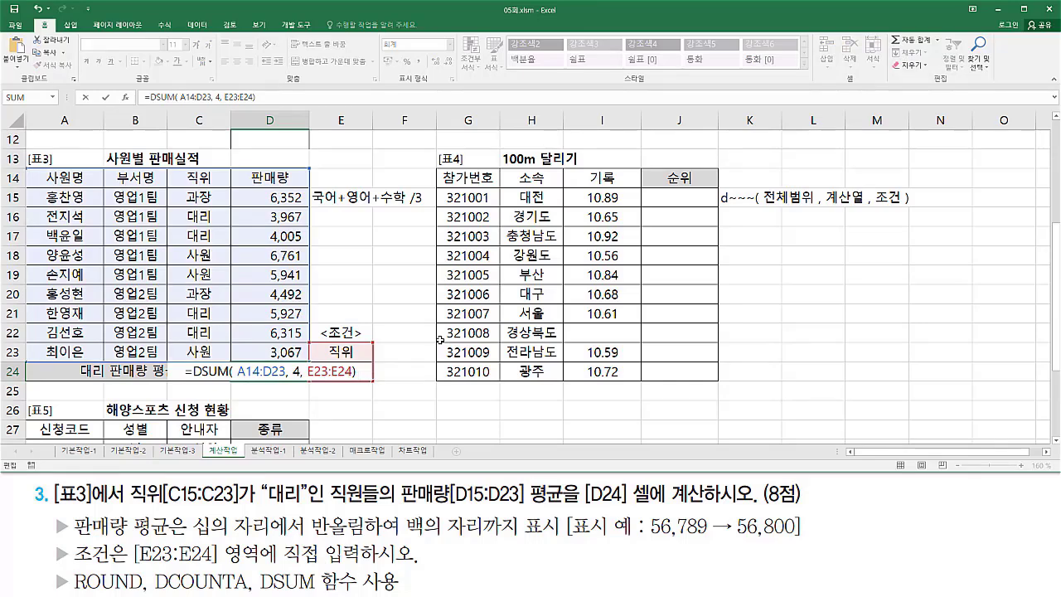
pyautogui.write('/')
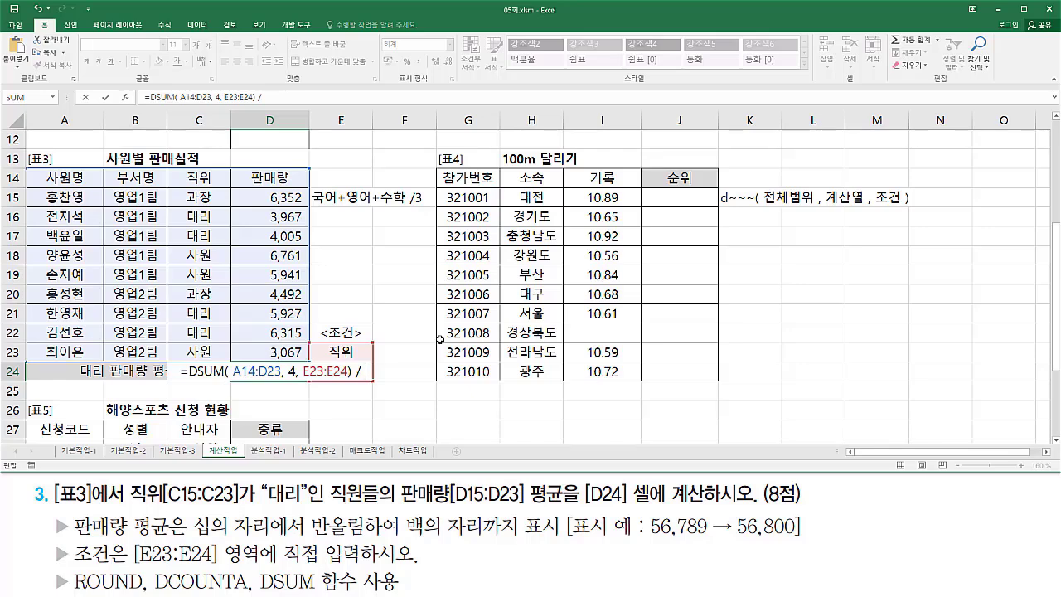
pyautogui.hotkey('ctrl', 'v')
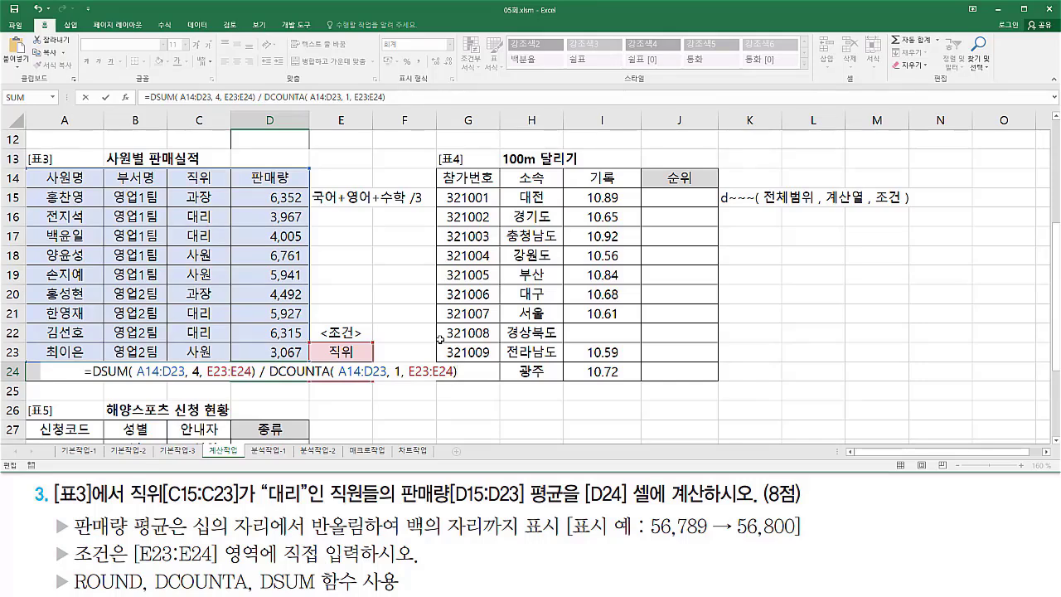
pyautogui.press('Return')
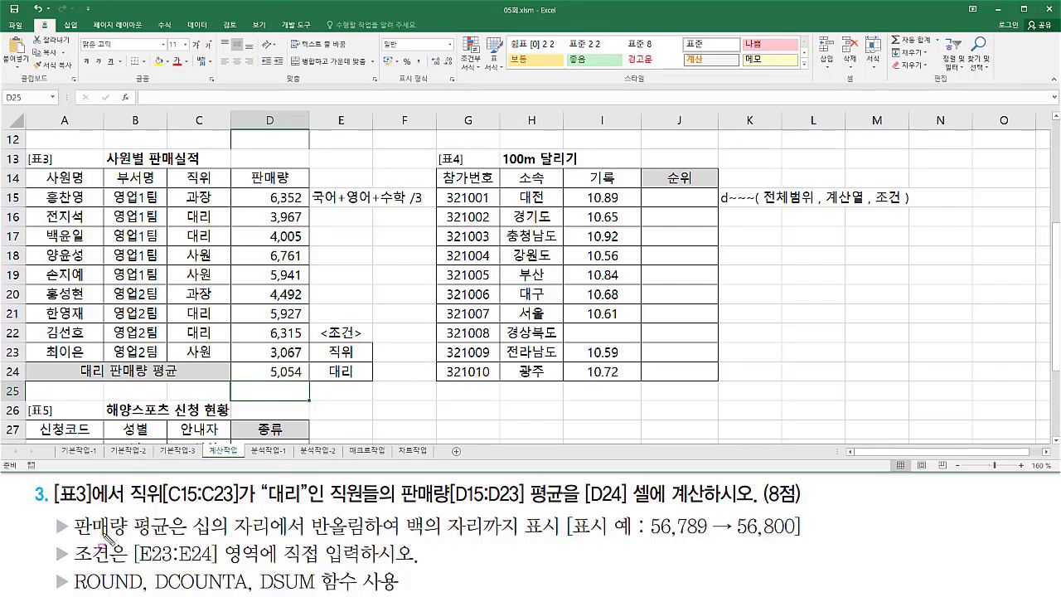
pyautogui.moveTo(71, 549); pyautogui.dragTo(139, 549)
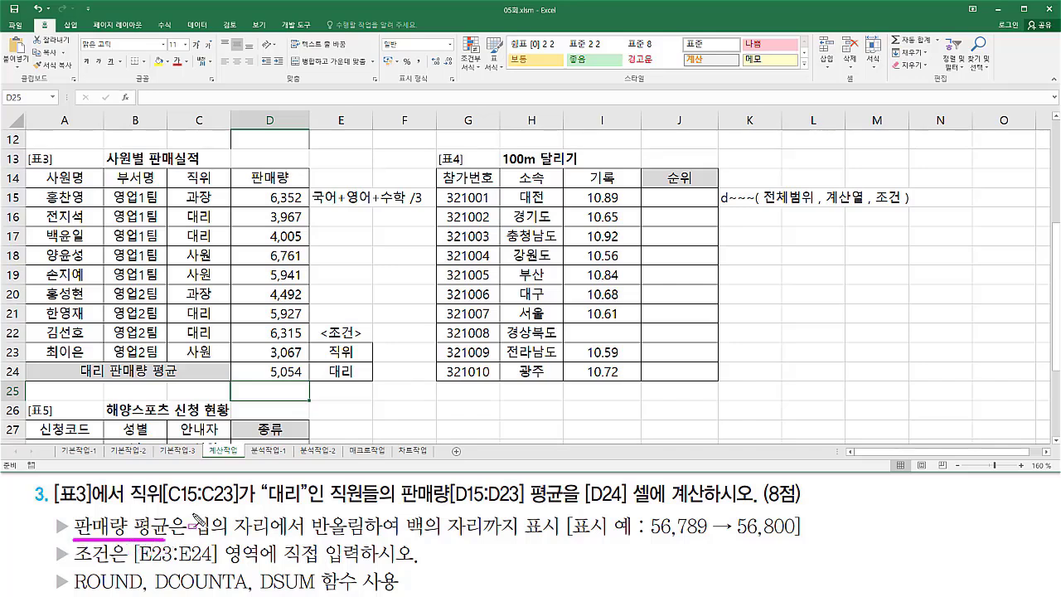
pyautogui.moveTo(191, 511)
pyautogui.mouseDown()
pyautogui.moveTo(209, 539)
pyautogui.moveTo(592, 545)
pyautogui.moveTo(555, 544)
pyautogui.mouseUp()
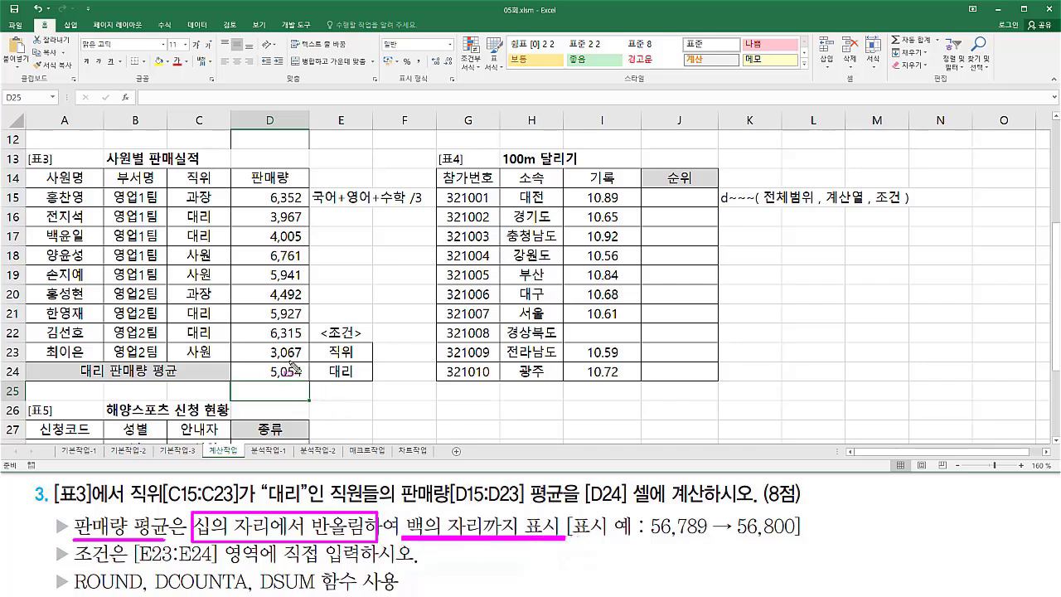
# Wrap the DSUM/DCOUNTA division in D24 in a ROUND function with -2 as the number of digits
pyautogui.click(290, 362)
pyautogui.doubleClick(299, 372)
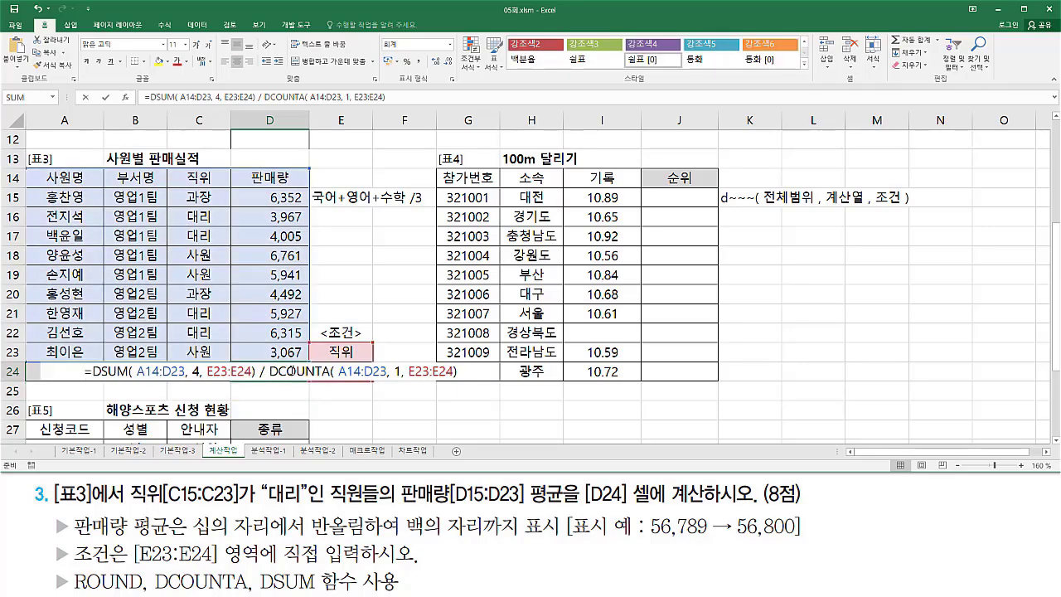
pyautogui.click(94, 373)
pyautogui.write('round')
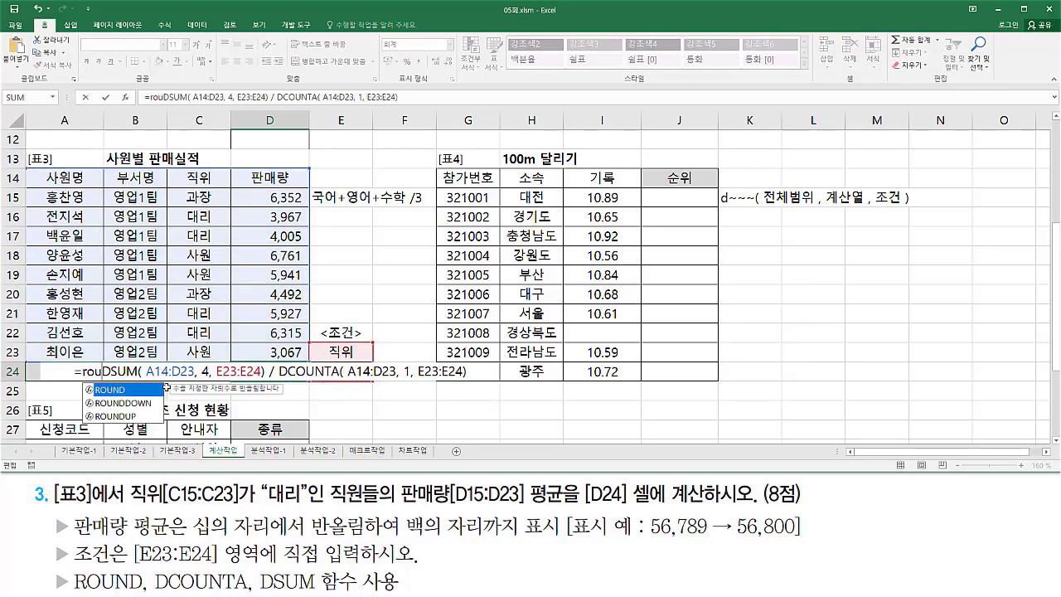
pyautogui.write('(')
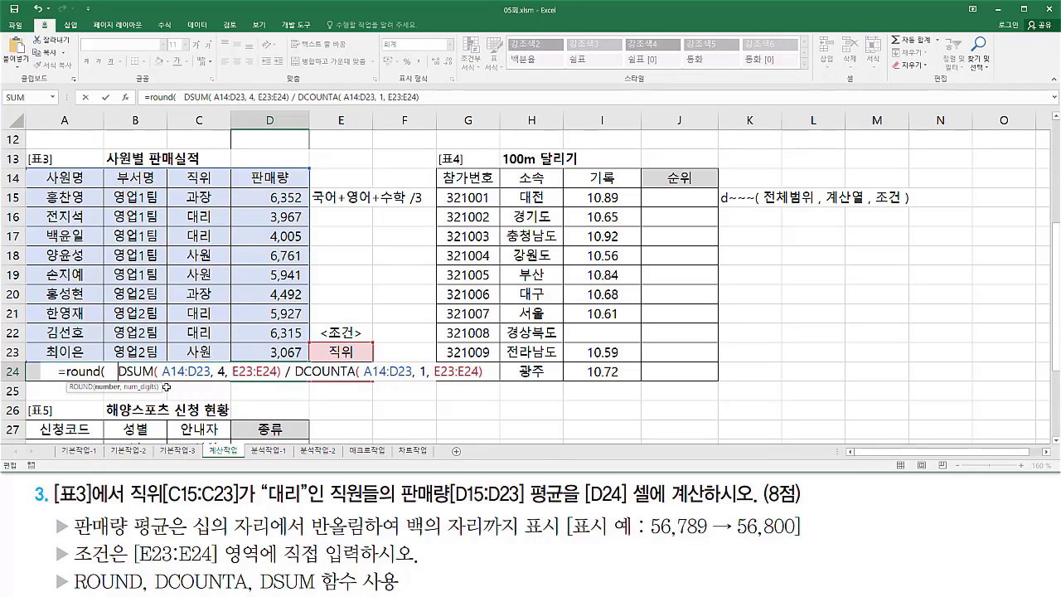
pyautogui.hotkey('shift', 'End')
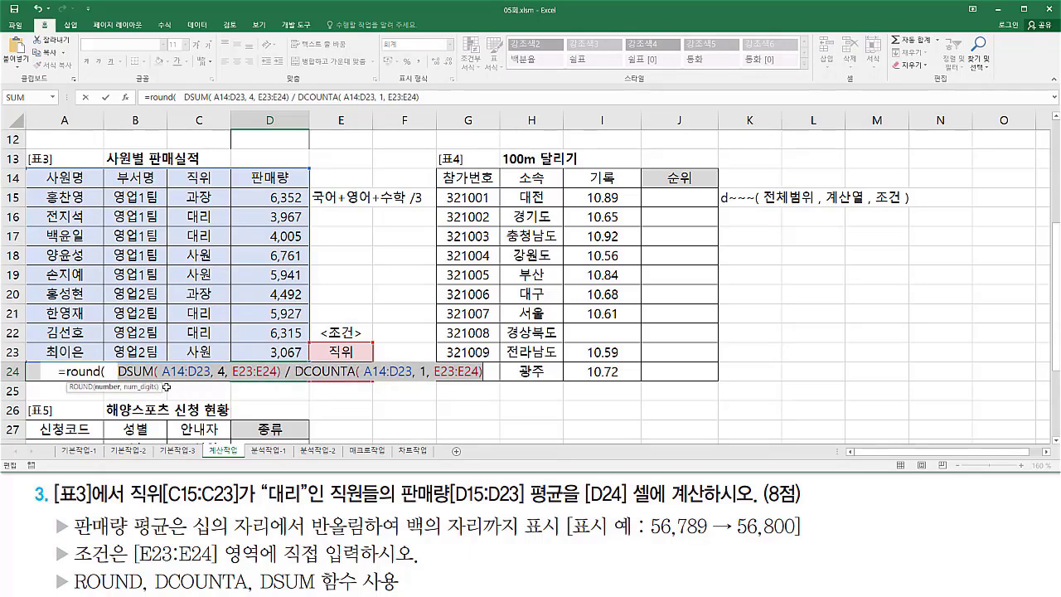
pyautogui.press('End')
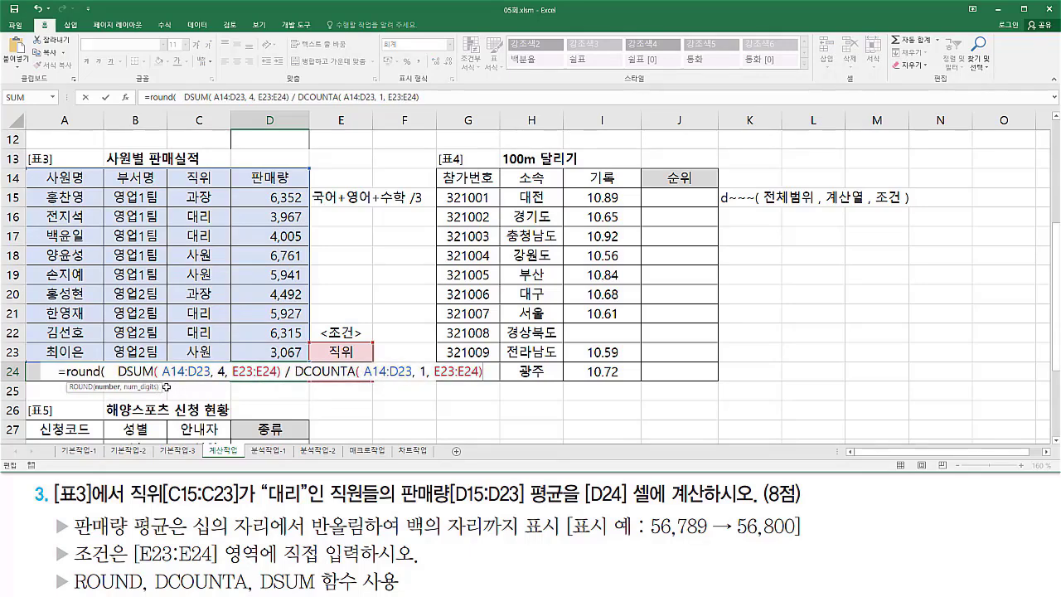
pyautogui.write(',')
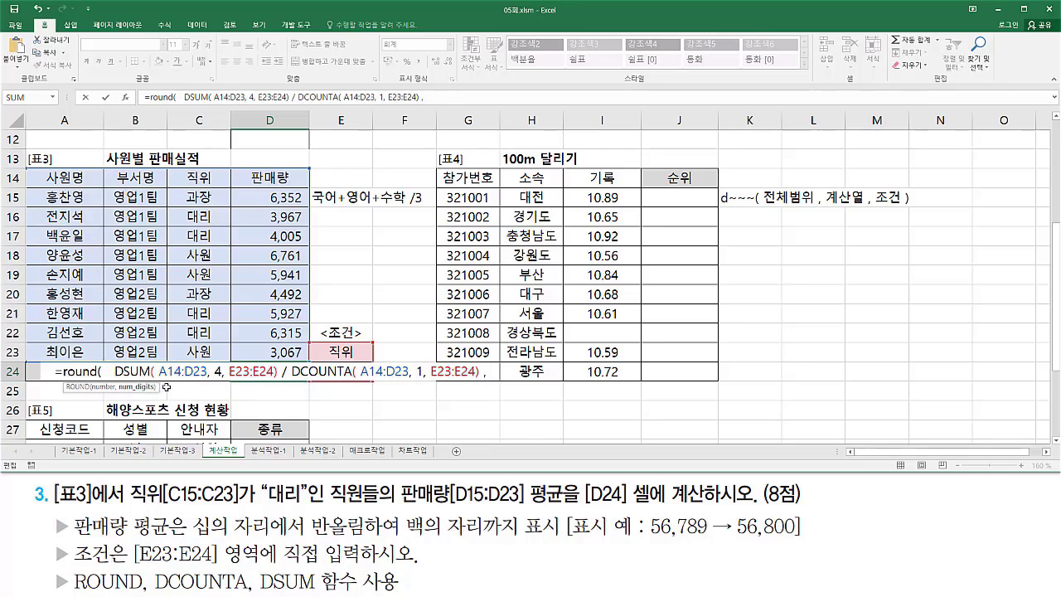
pyautogui.write(' -')
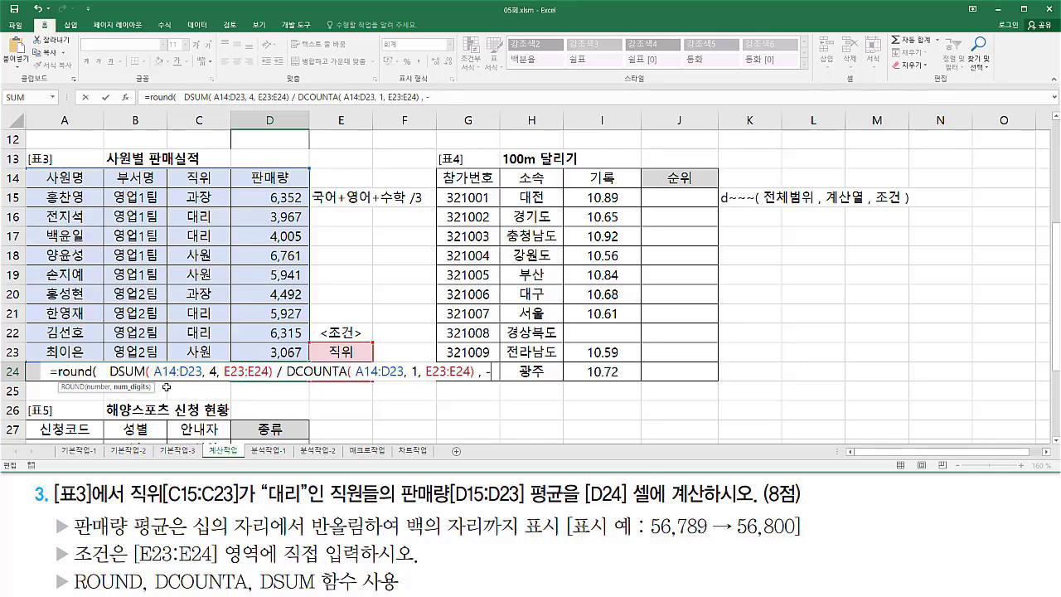
pyautogui.write('2')
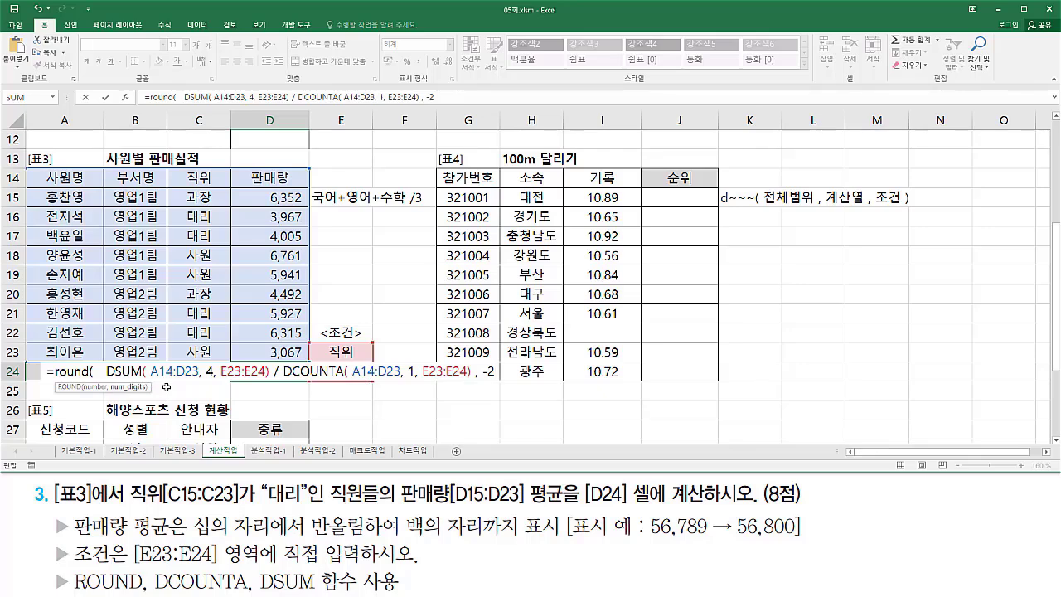
pyautogui.write(')')
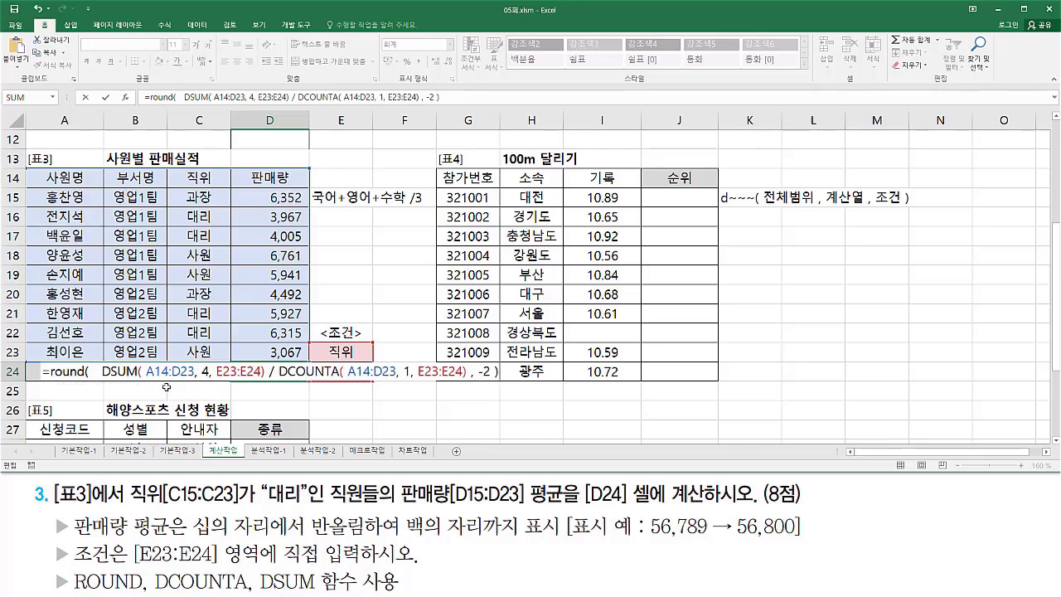
pyautogui.press('Return')
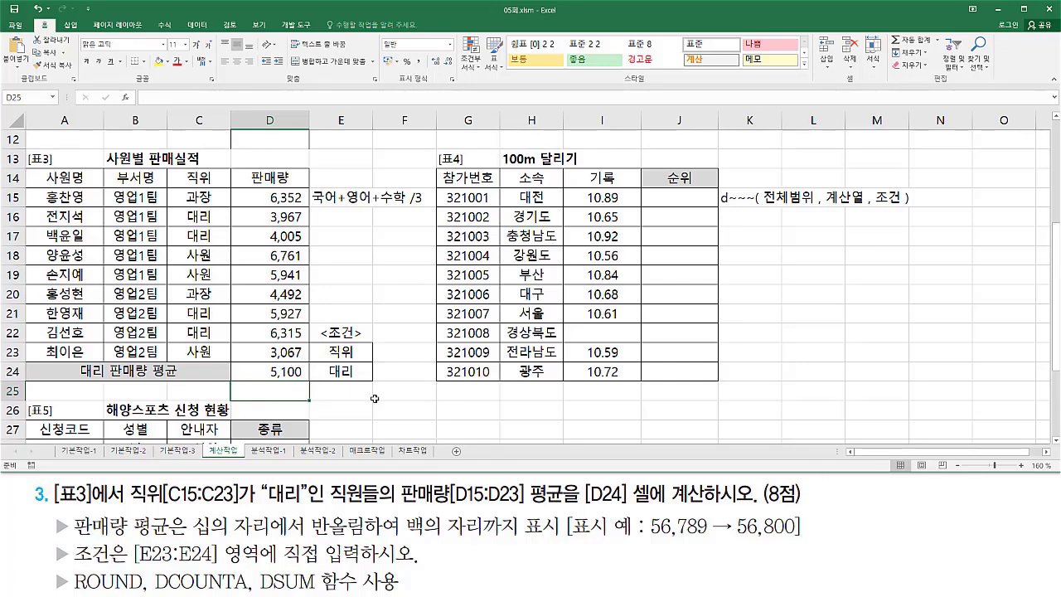
# Enter the formula =ROUND( DSUM( A14:D23, 4, E23:E24) / DCOUNTA( A14:D23, 1, E23:E24), -2 ) as plain text in A25
pyautogui.click(80, 389)
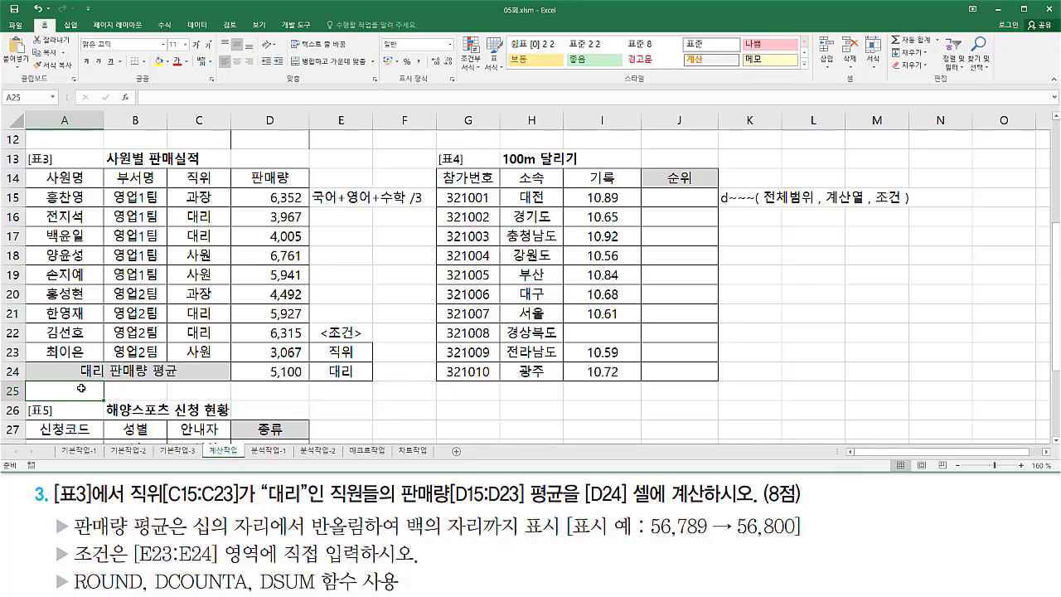
pyautogui.write("'")
pyautogui.write('=ROUND(   DSUM( A14:D23, 4, E23:E24) / DCOUNTA( A14:D23, 1, E23:E24), -2 )')
pyautogui.press('Return')
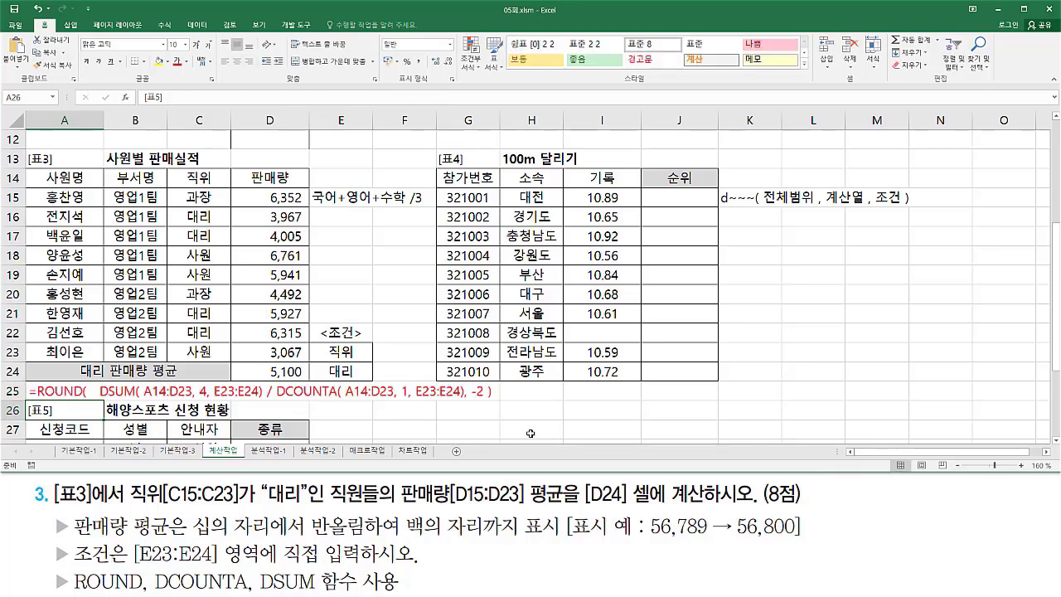
pyautogui.click(683, 394)
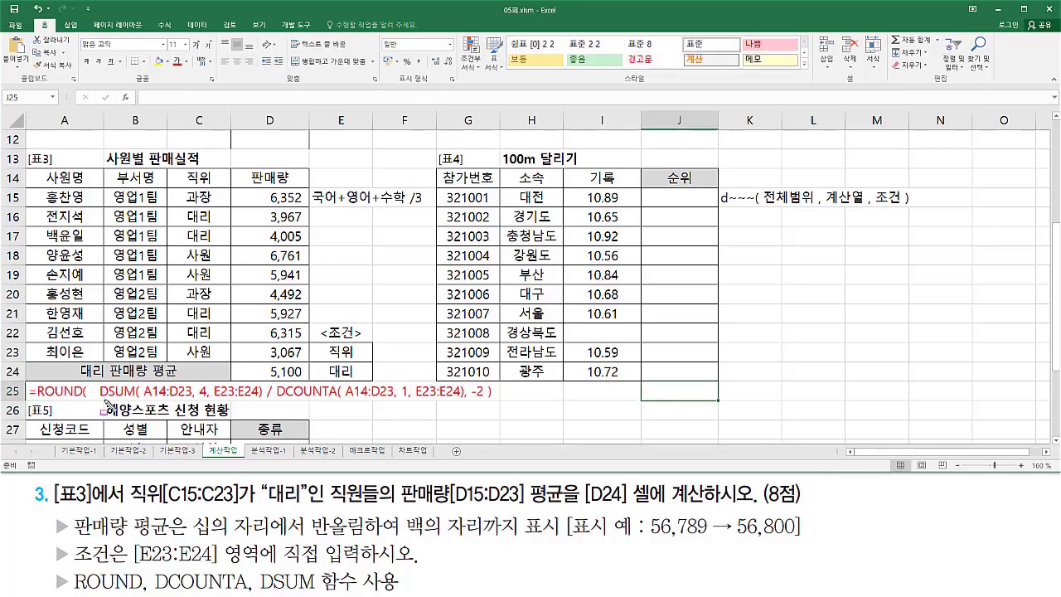
pyautogui.moveTo(95, 402)
pyautogui.mouseDown()
pyautogui.moveTo(236, 410)
pyautogui.moveTo(265, 383)
pyautogui.moveTo(460, 406)
pyautogui.moveTo(466, 383)
pyautogui.mouseUp()
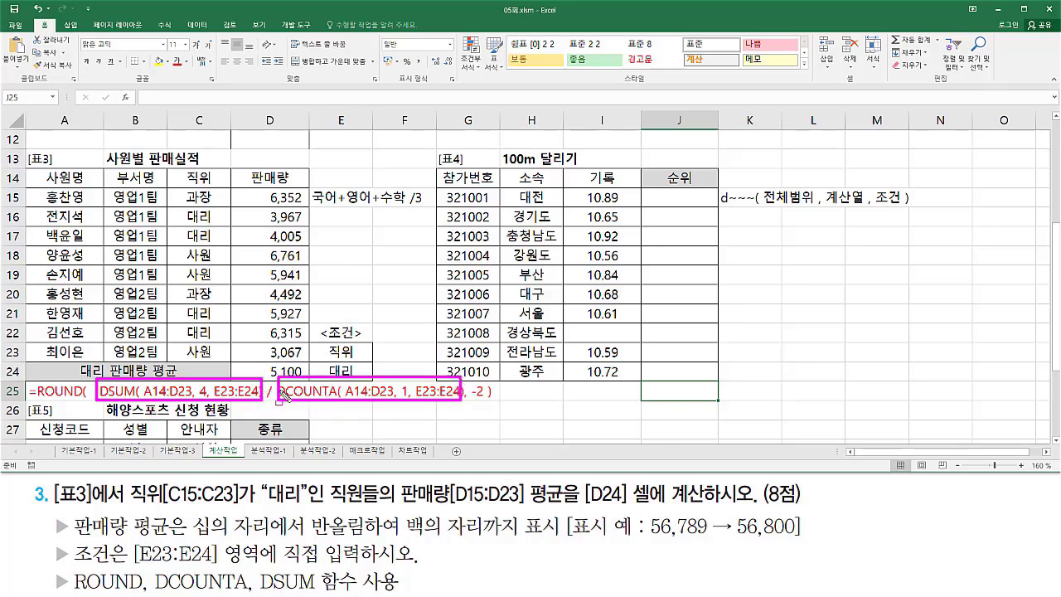
pyautogui.moveTo(98, 371)
pyautogui.mouseDown()
pyautogui.moveTo(102, 400)
pyautogui.moveTo(461, 405)
pyautogui.mouseUp()
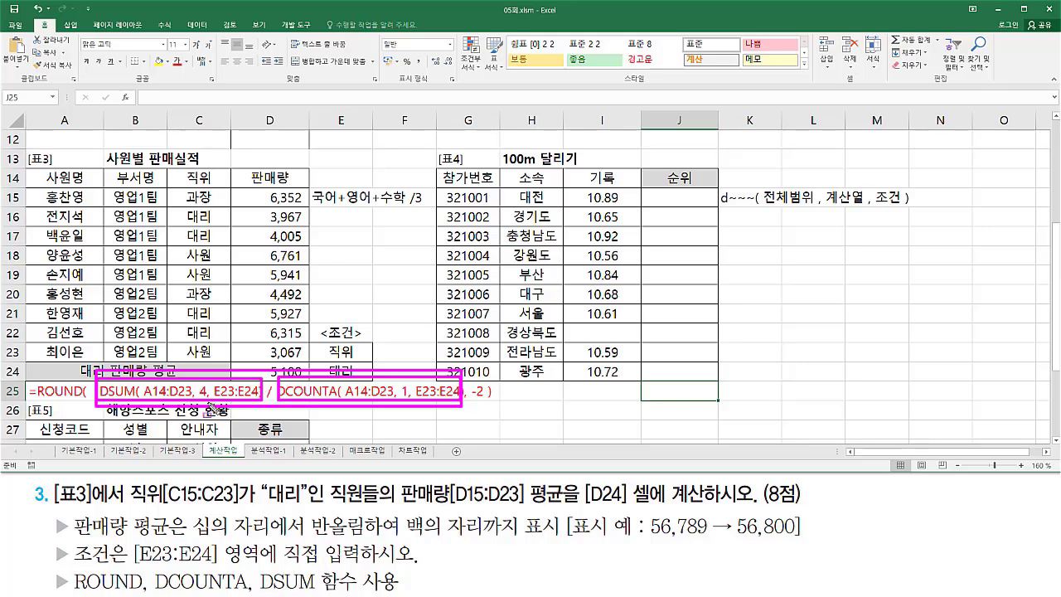
pyautogui.moveTo(31, 401); pyautogui.dragTo(79, 401)
pyautogui.moveTo(471, 400); pyautogui.dragTo(487, 400)
pyautogui.press('Escape')
# Enter the place-value labels 백의자리 in L18, 십의자리 in L17 and 일의자리 in L16
pyautogui.click(795, 258)
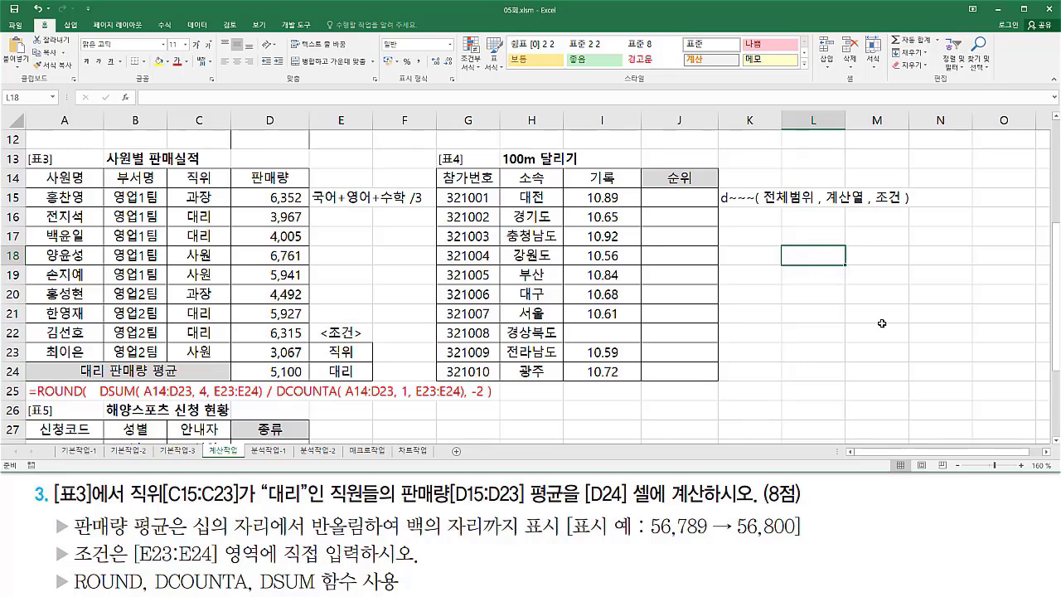
pyautogui.write('백ㅇ')
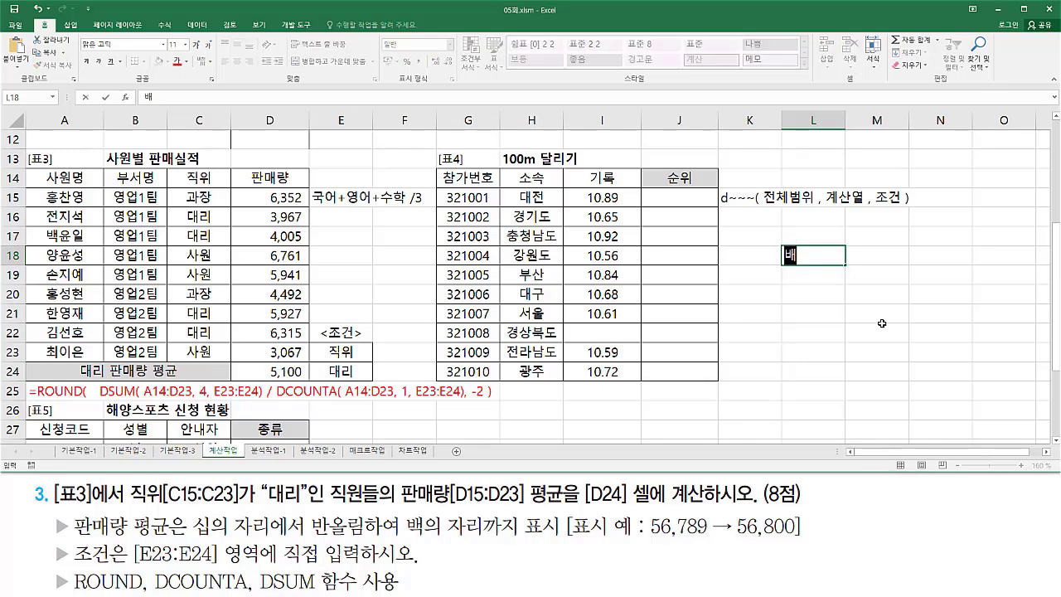
pyautogui.write('의자리')
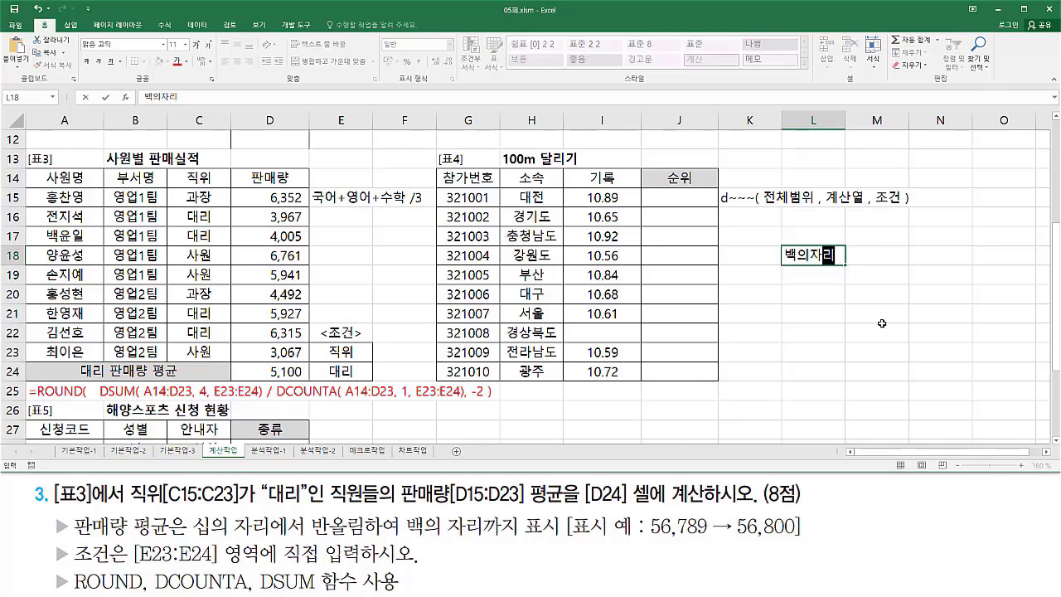
pyautogui.press('Up')
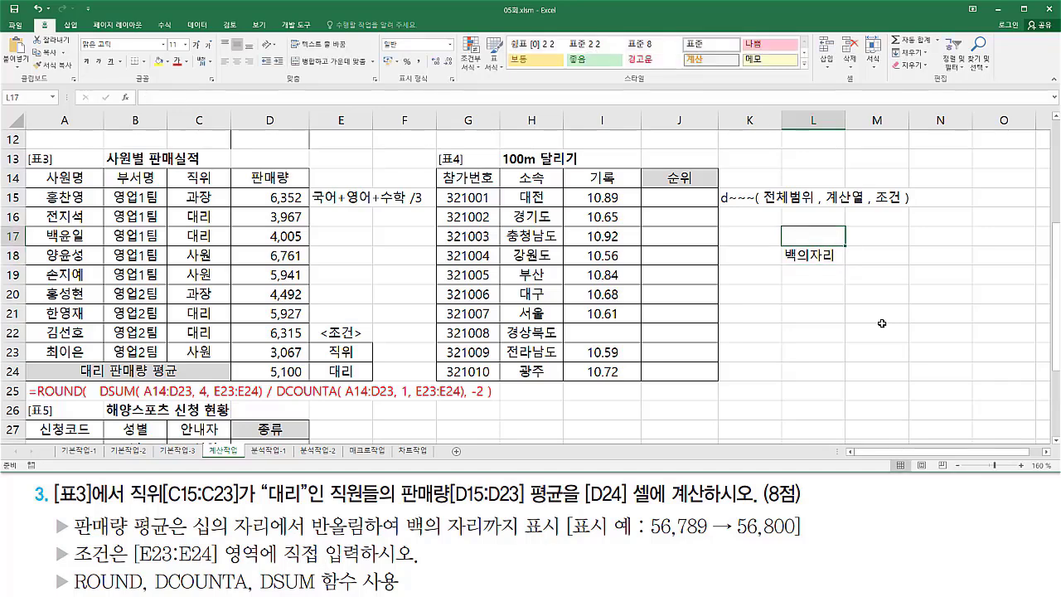
pyautogui.write('십의자리')
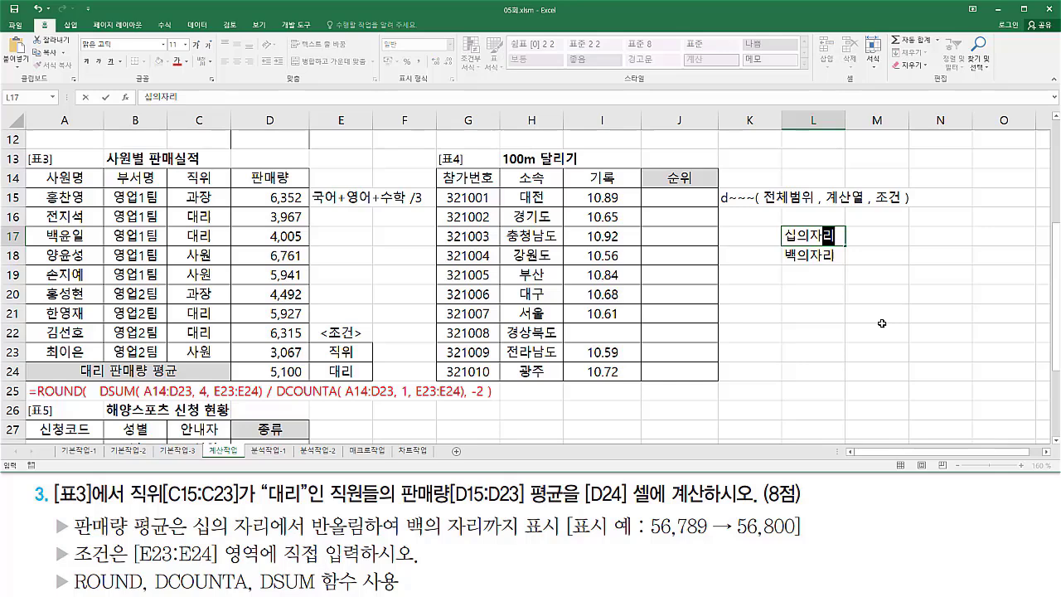
pyautogui.press('Up')
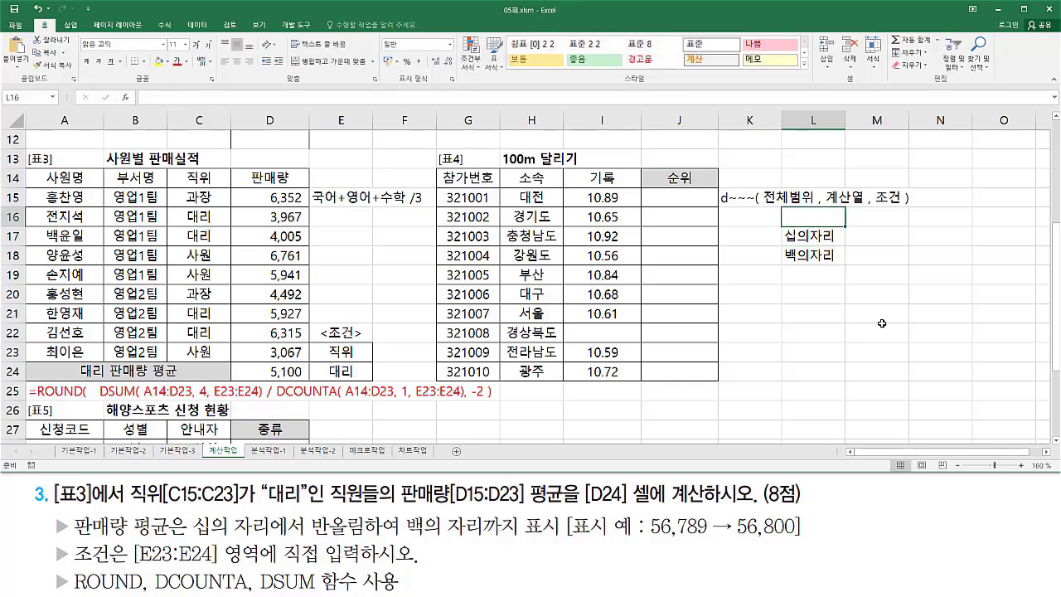
pyautogui.write('일의잘')
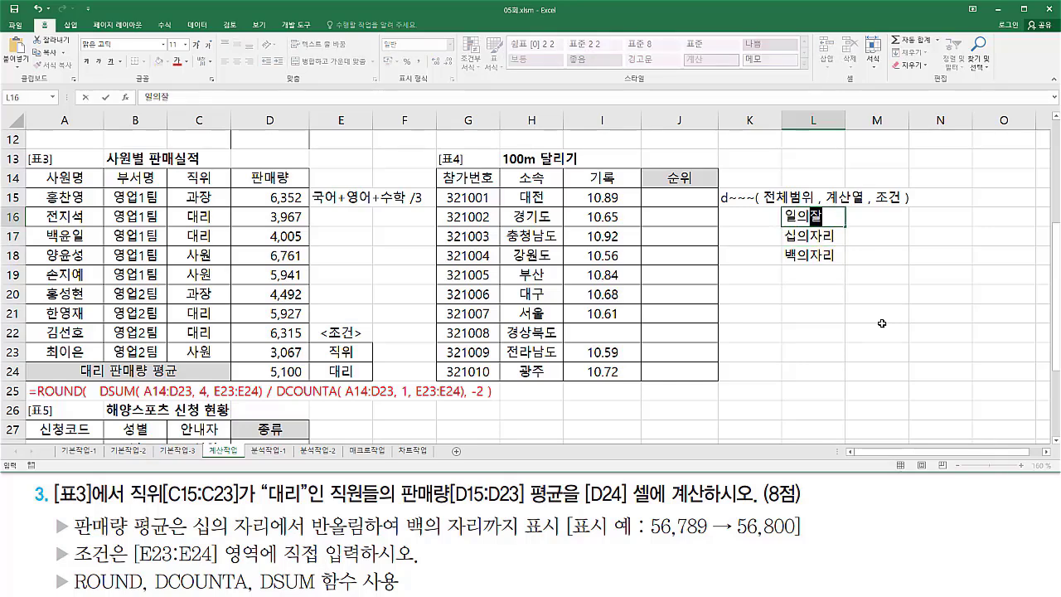
pyautogui.write('리')
pyautogui.press('Down')
# Extend the place-value list with 천의자리 in L19 and 만의자리 in L20
pyautogui.press('Down')
pyautogui.press('Down')
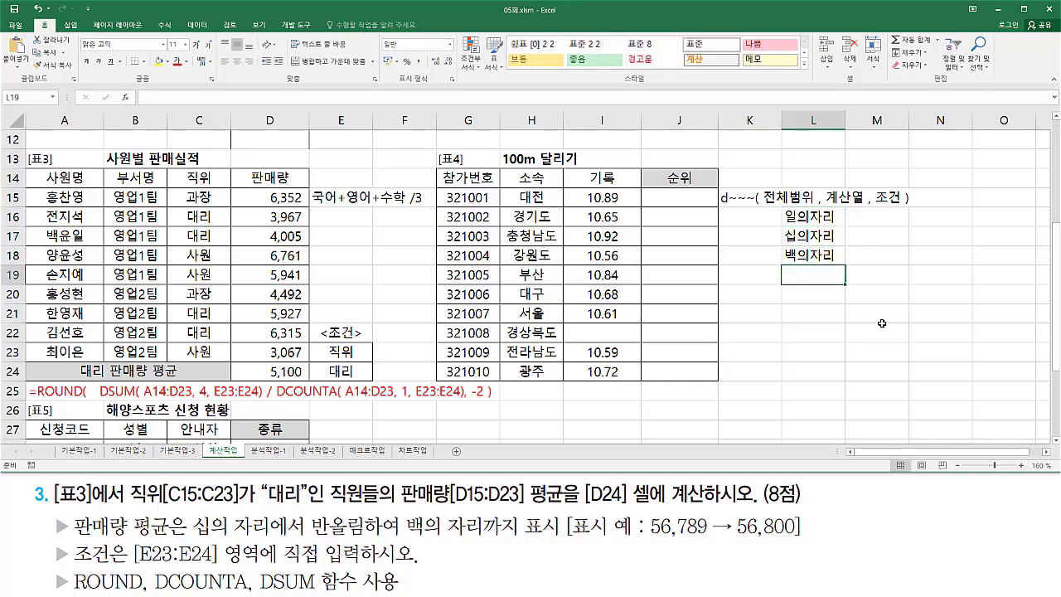
pyautogui.write('천의')
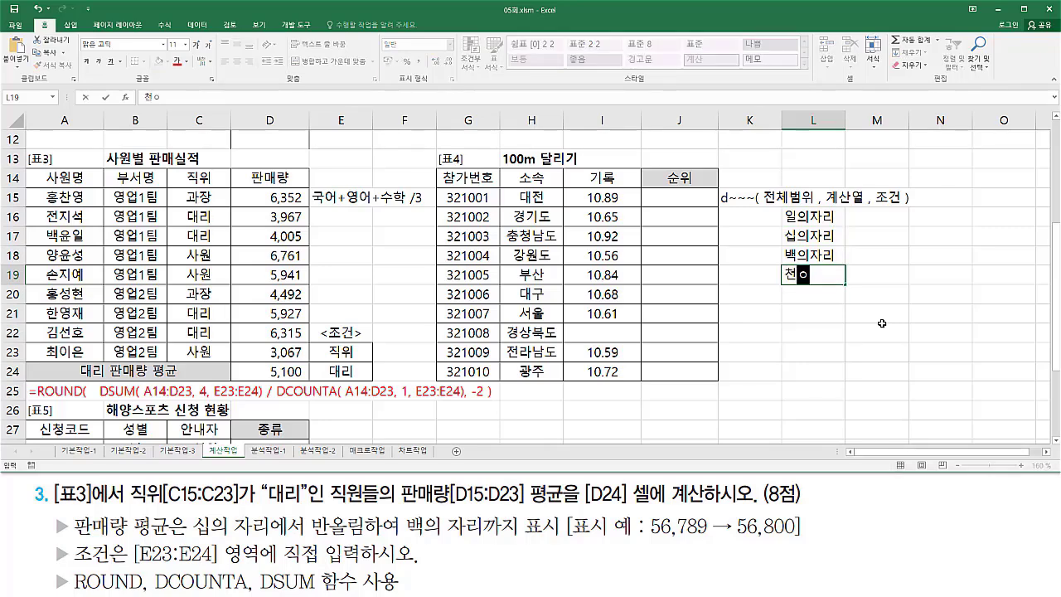
pyautogui.write('자리')
pyautogui.press('Down')
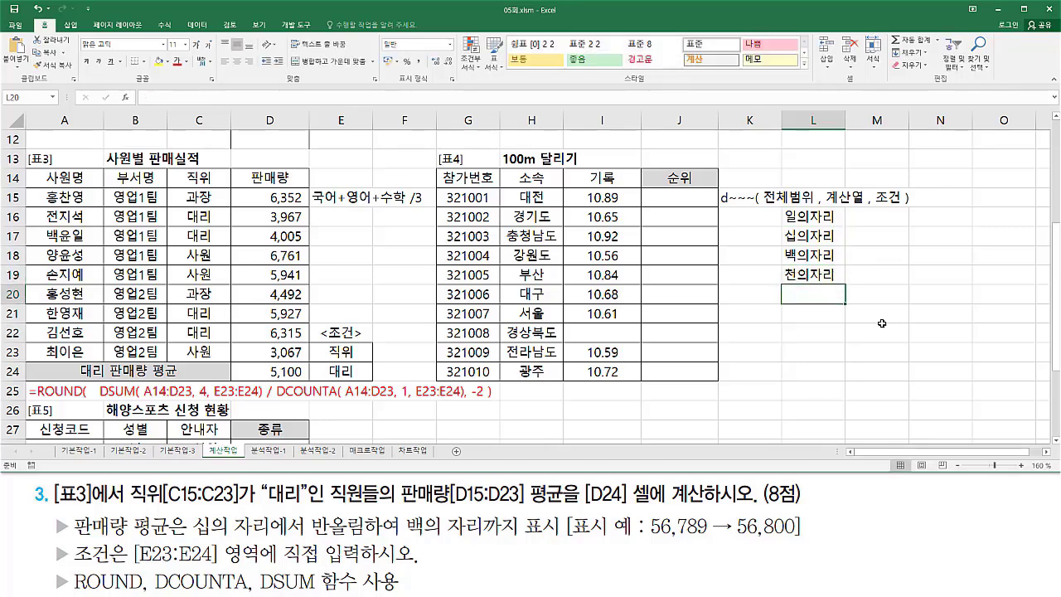
pyautogui.write('만의자라')
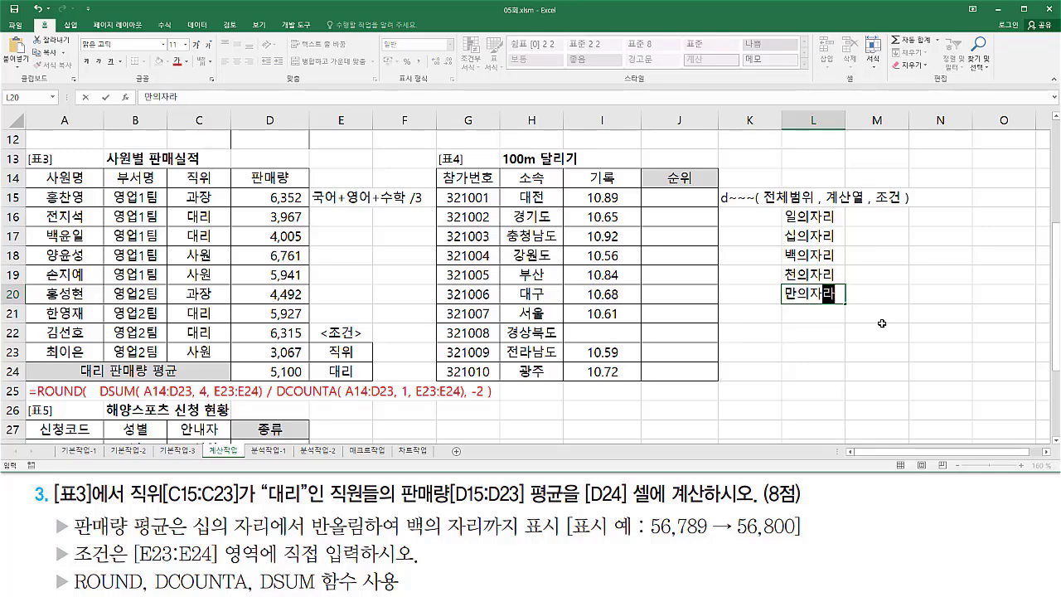
pyautogui.press('BackSpace')
pyautogui.write('리')
pyautogui.press('Return')
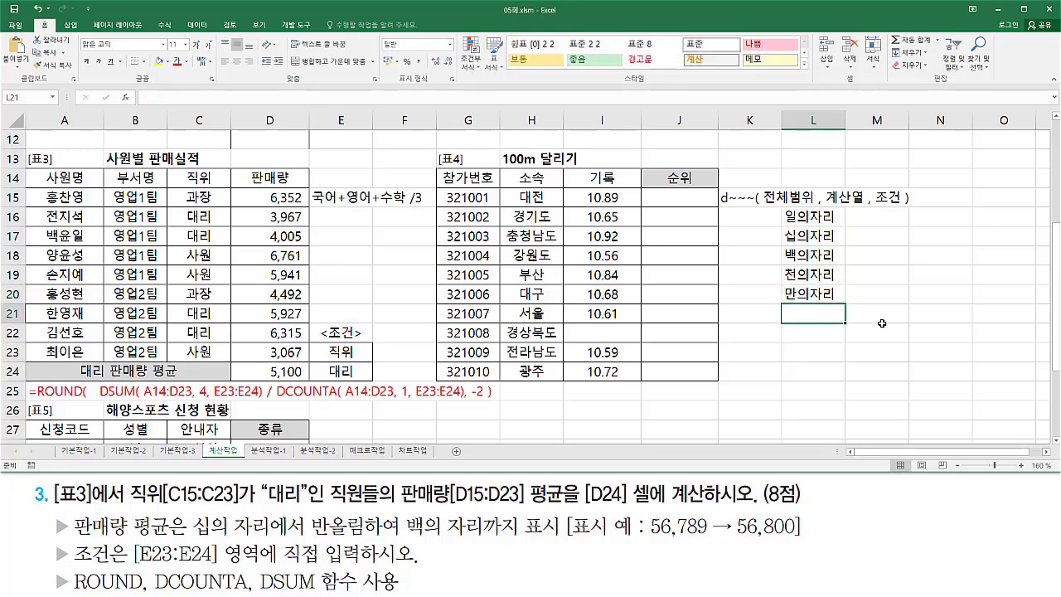
# Enter the ROUND digit values 0 for 일의자리 in M16 and -1 for 십의자리 in M17
pyautogui.press('Up')
pyautogui.press('Up')
pyautogui.press('Up')
pyautogui.press('Up')
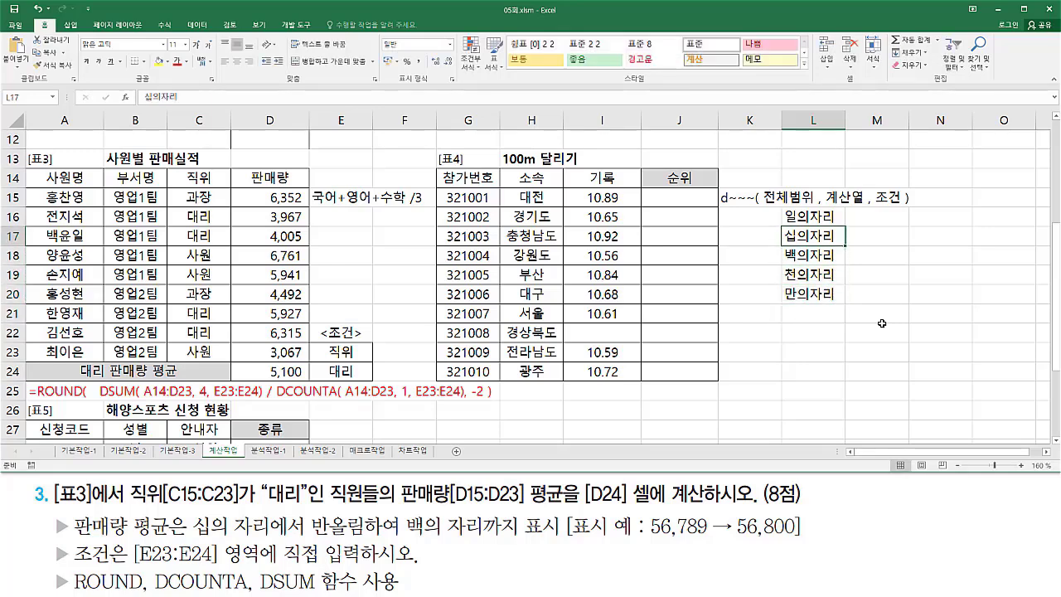
pyautogui.press('Up')
pyautogui.press('Right')
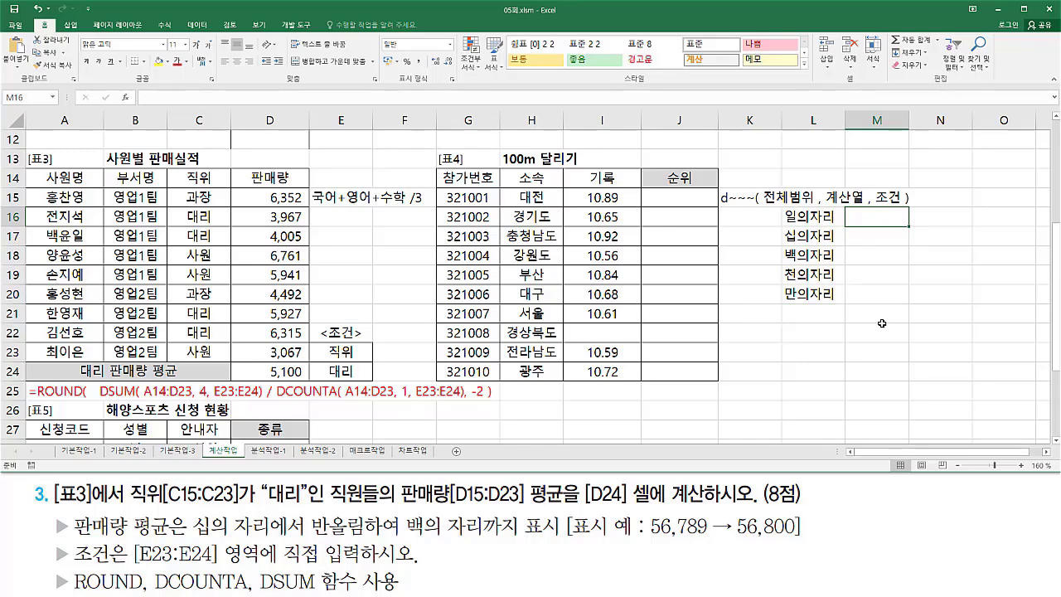
pyautogui.write('0')
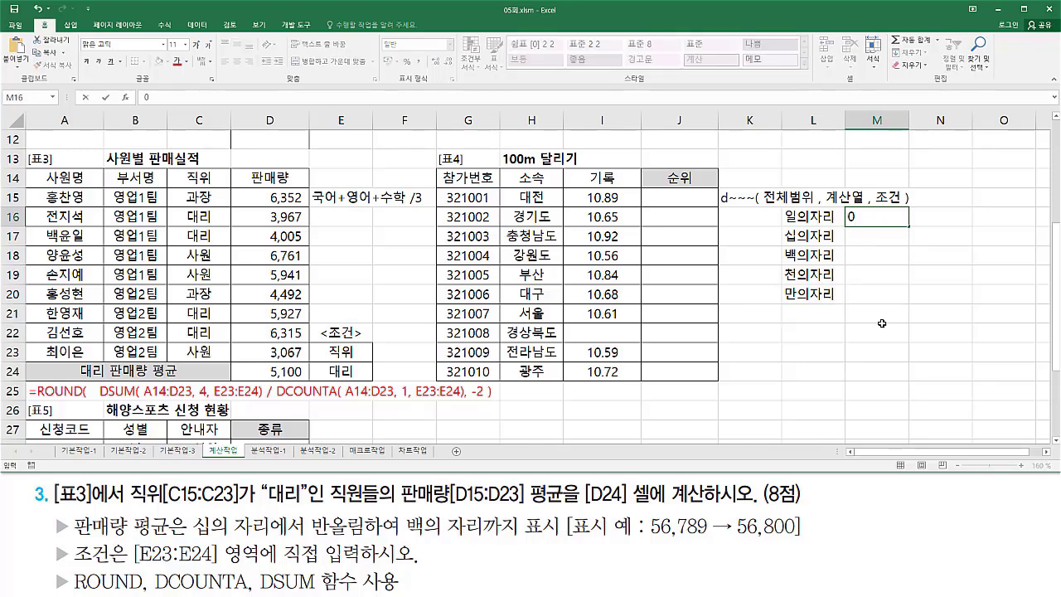
pyautogui.press('Return')
pyautogui.write('-1')
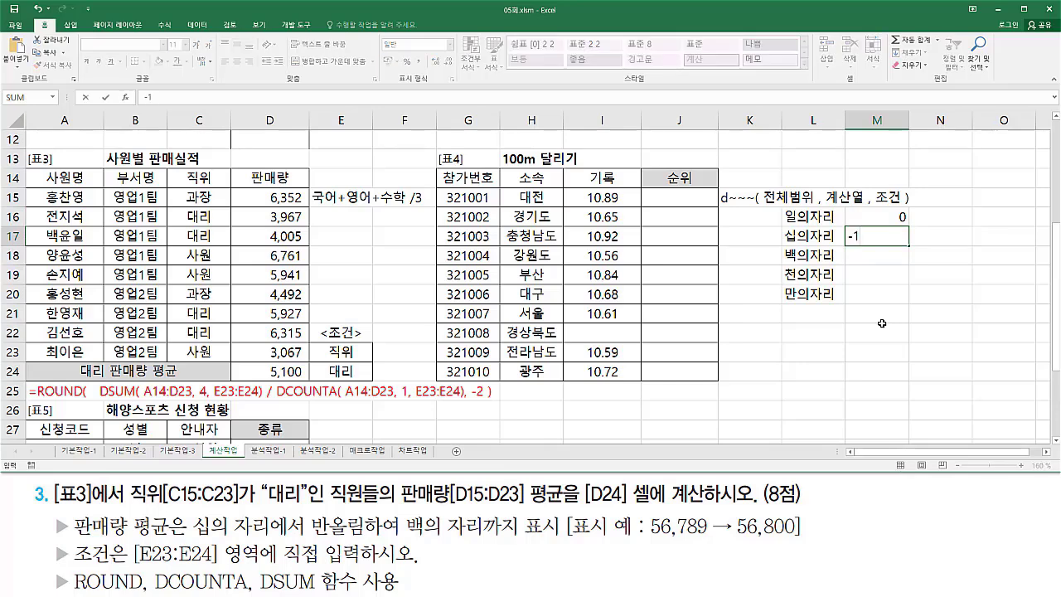
pyautogui.press('Return')
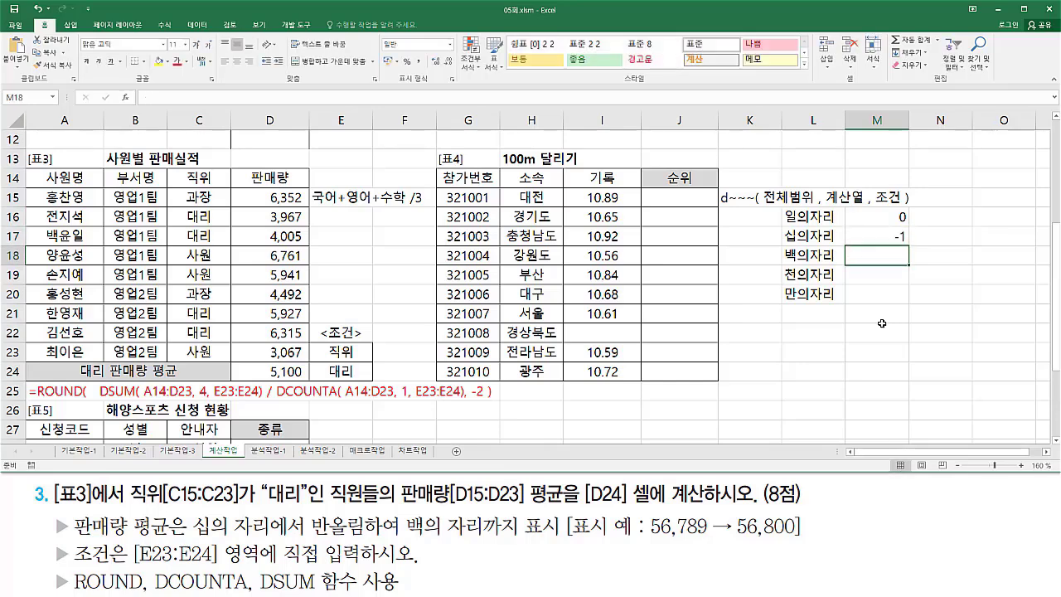
# Continue the digit list with -2 in M18, -3 in M19 and -4 in M20
pyautogui.write('-2')
pyautogui.press('Return')
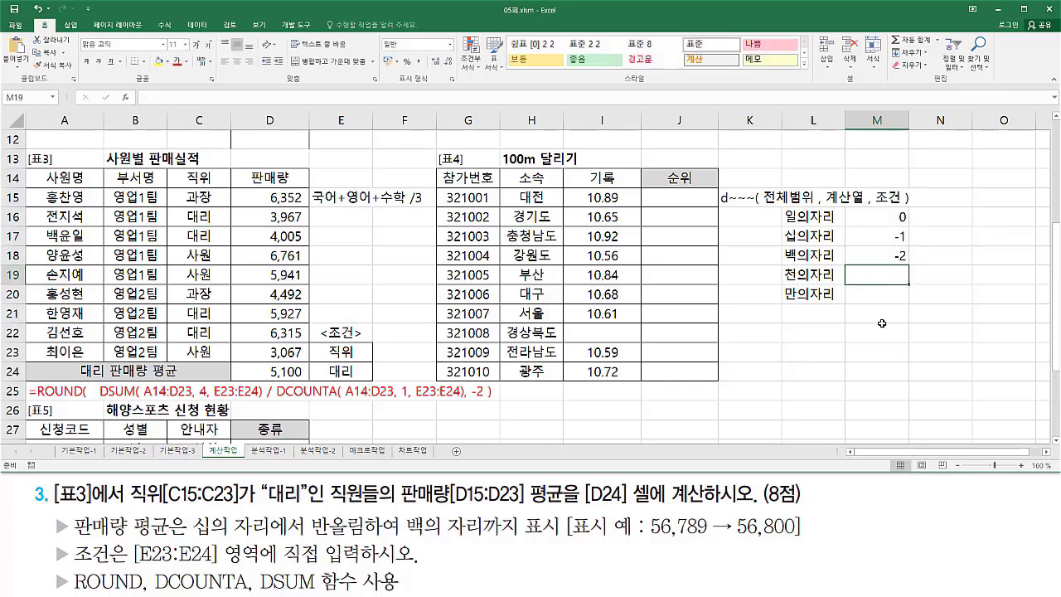
pyautogui.write('-3')
pyautogui.press('Return')
pyautogui.write('-')
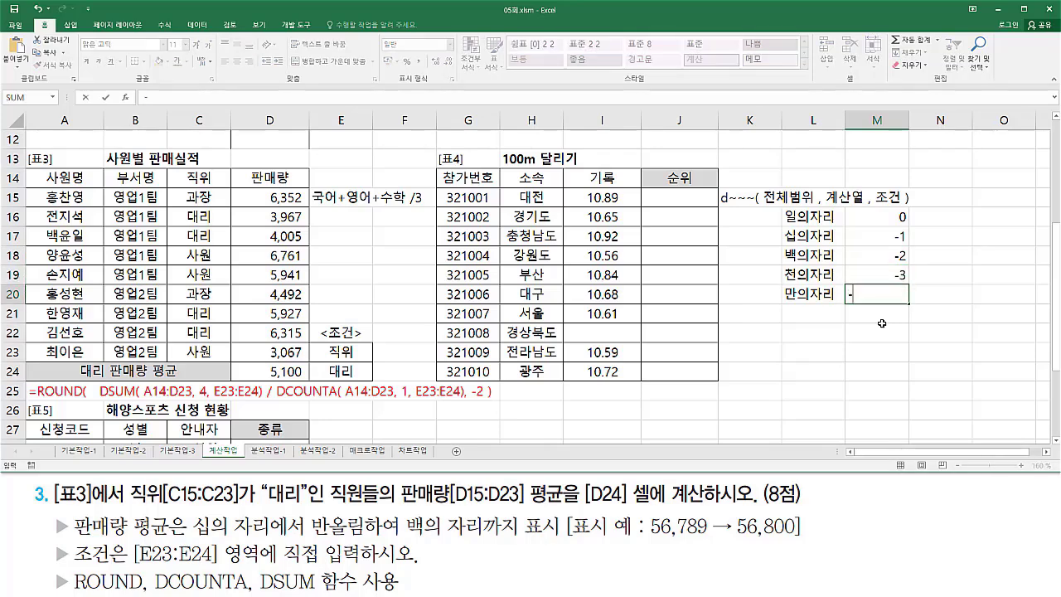
pyautogui.write('4')
pyautogui.press('Return')
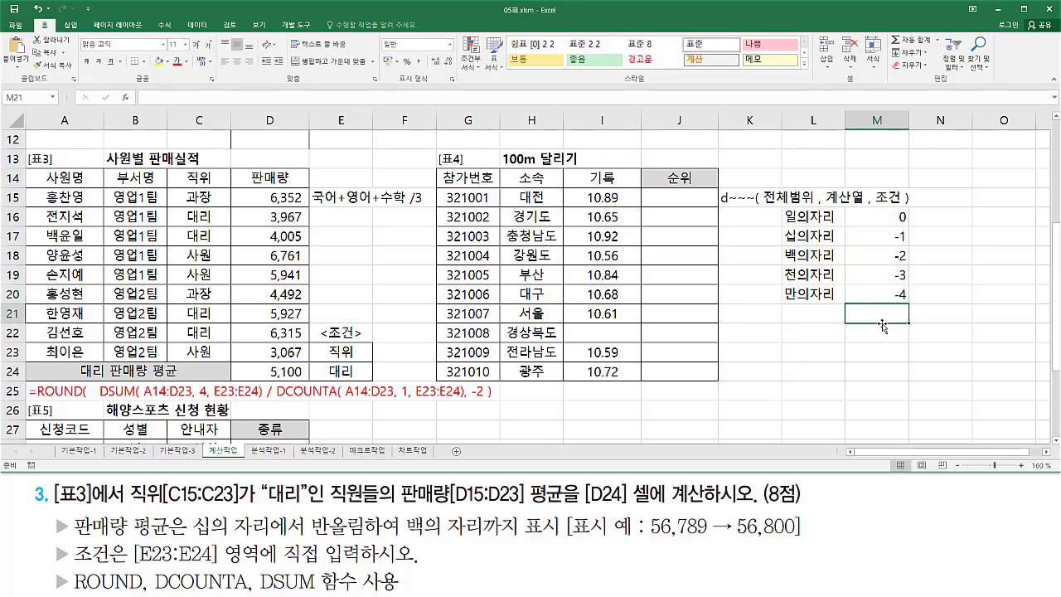
pyautogui.moveTo(828, 215); pyautogui.dragTo(881, 327)
pyautogui.click(851, 372)
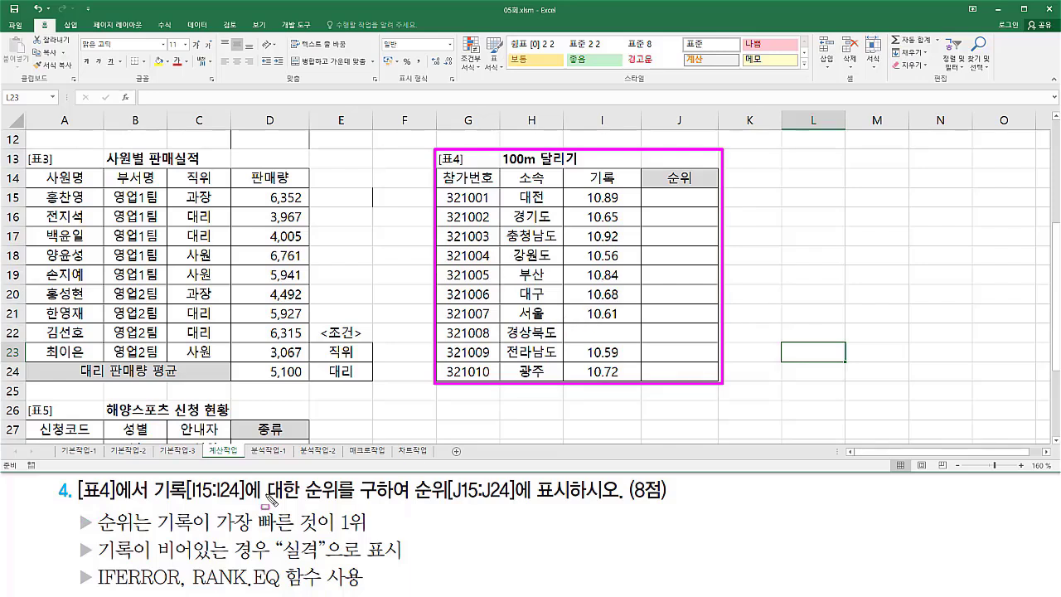
pyautogui.moveTo(153, 504); pyautogui.dragTo(246, 504)
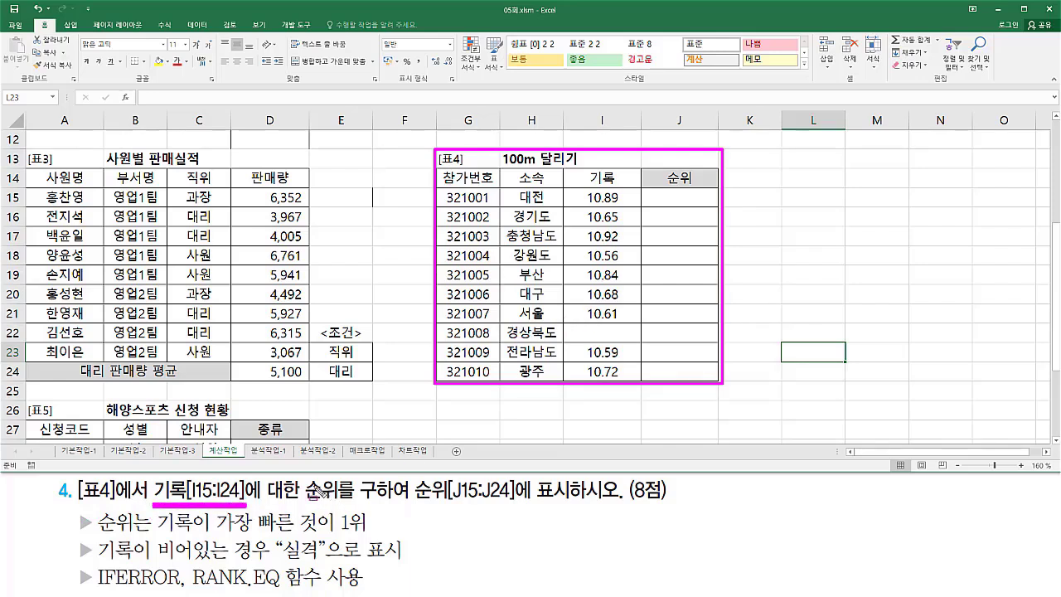
pyautogui.moveTo(302, 476); pyautogui.dragTo(342, 504)
pyautogui.moveTo(412, 511); pyautogui.dragTo(574, 503)
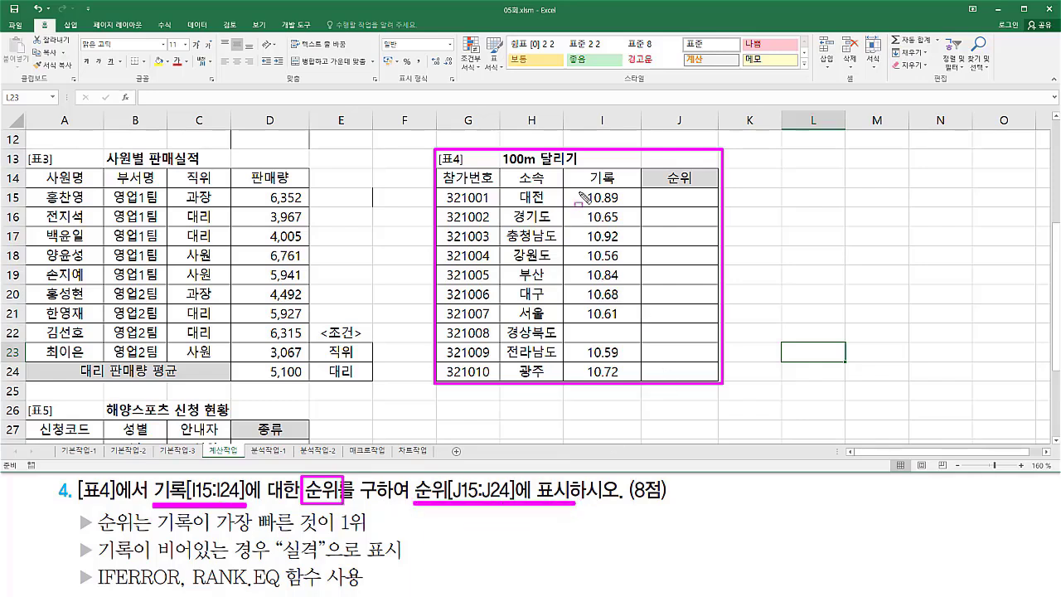
pyautogui.moveTo(583, 189)
pyautogui.mouseDown()
pyautogui.moveTo(591, 364)
pyautogui.moveTo(635, 393)
pyautogui.moveTo(629, 381)
pyautogui.mouseUp()
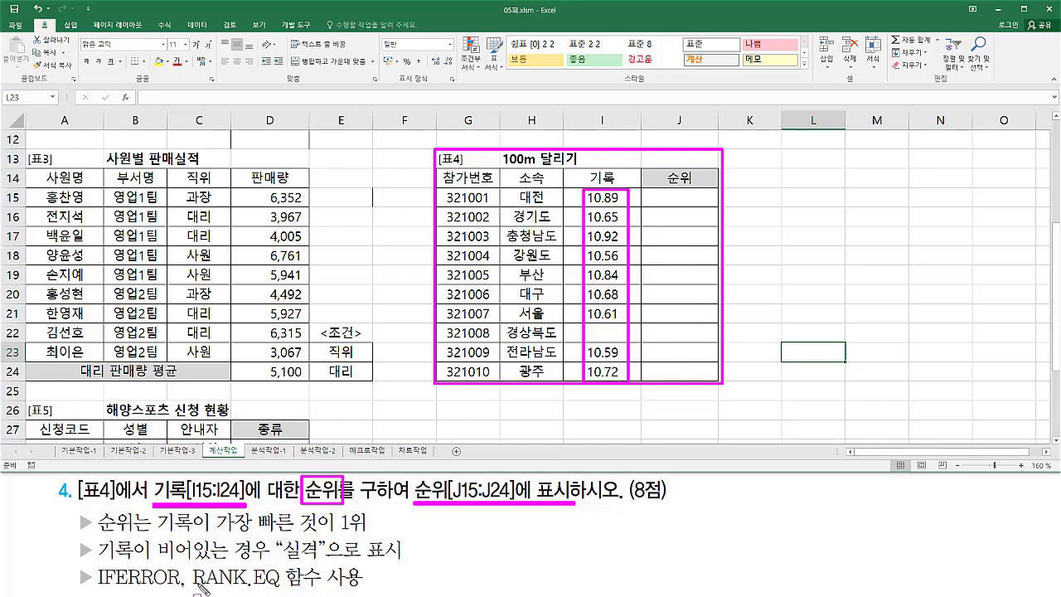
pyautogui.moveTo(192, 587); pyautogui.dragTo(279, 588)
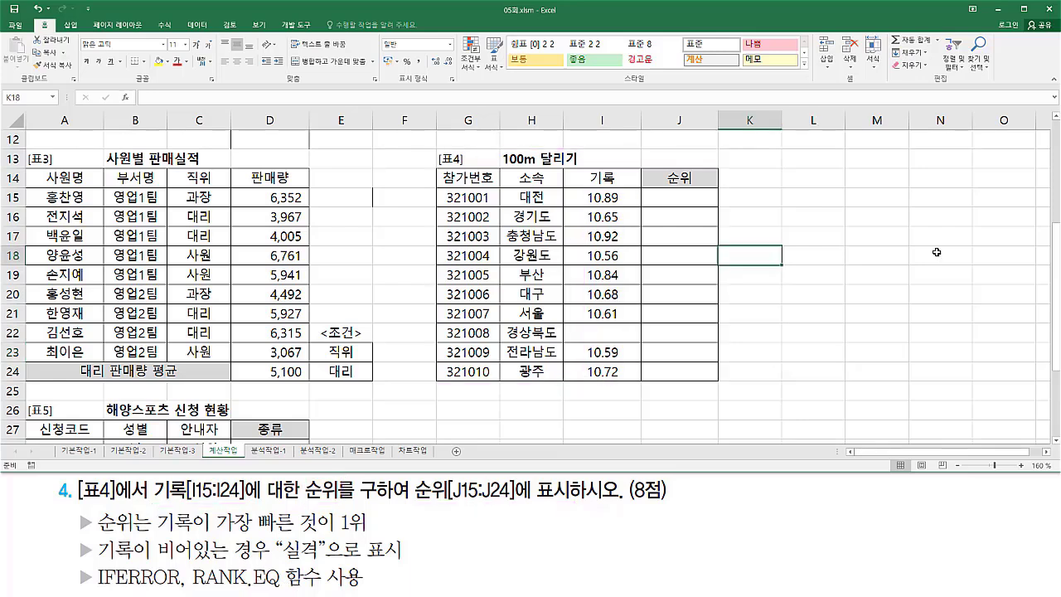
# Enter the syntax note "rank.eq( 인수, 범위 $, 옵션)" as plain text in K18
pyautogui.write('rank')
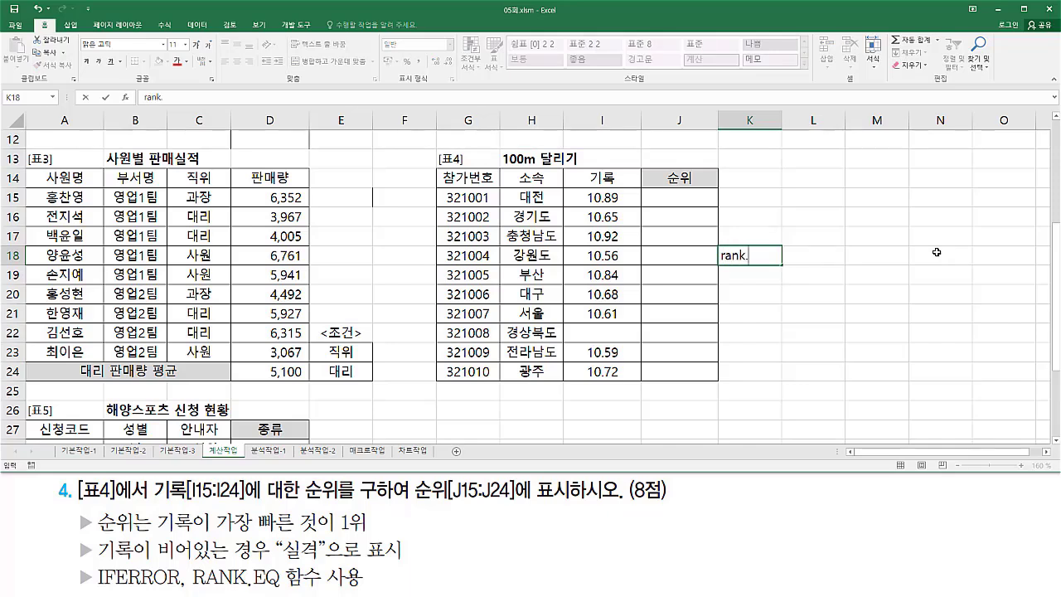
pyautogui.write('.eq( 인수,')
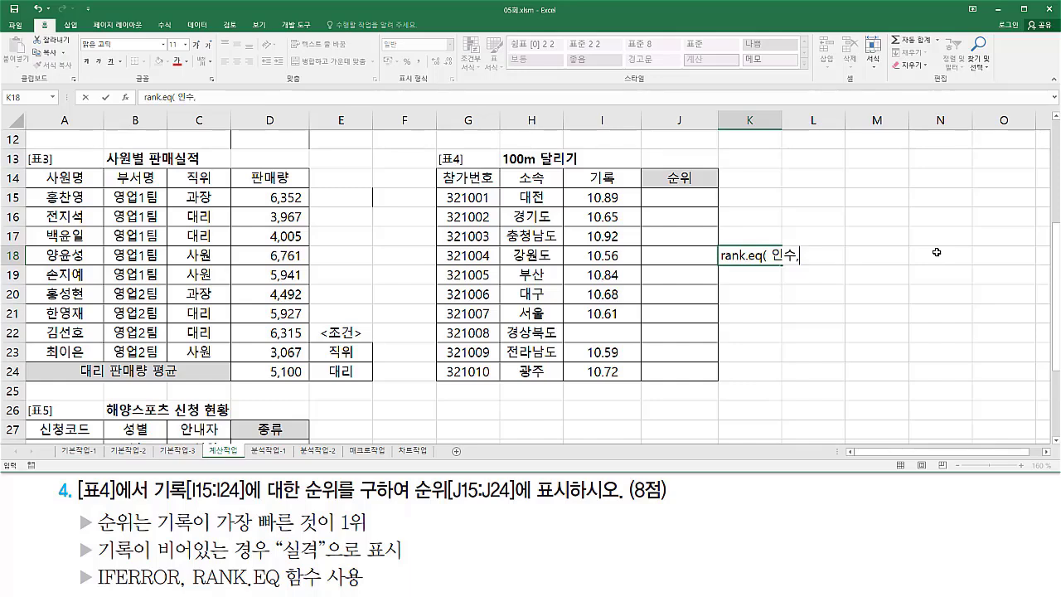
pyautogui.write(' 범위, 옵')
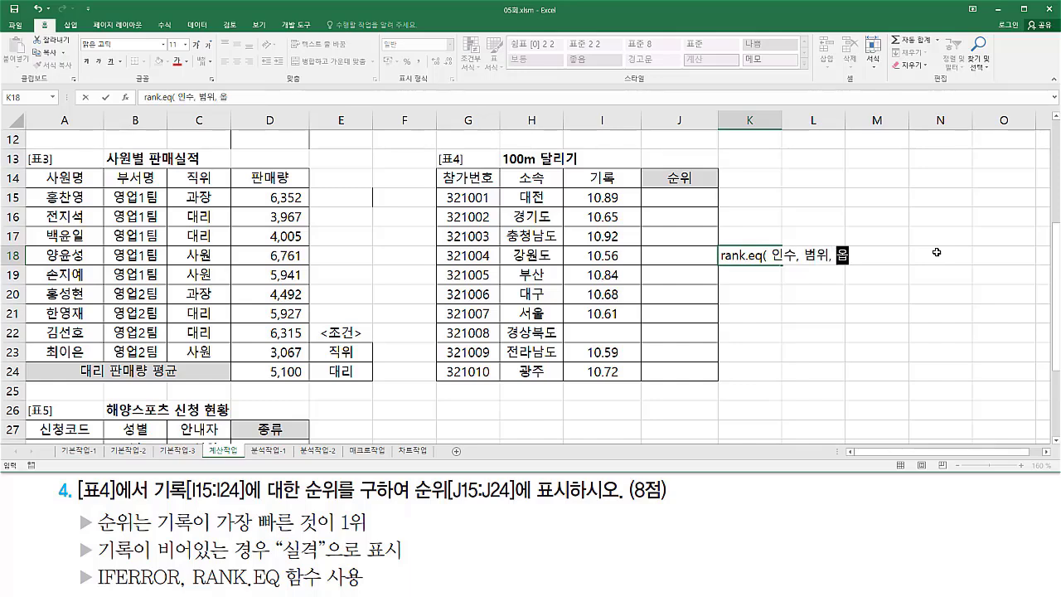
pyautogui.write('션)')
pyautogui.write(' $')
pyautogui.press('Return')
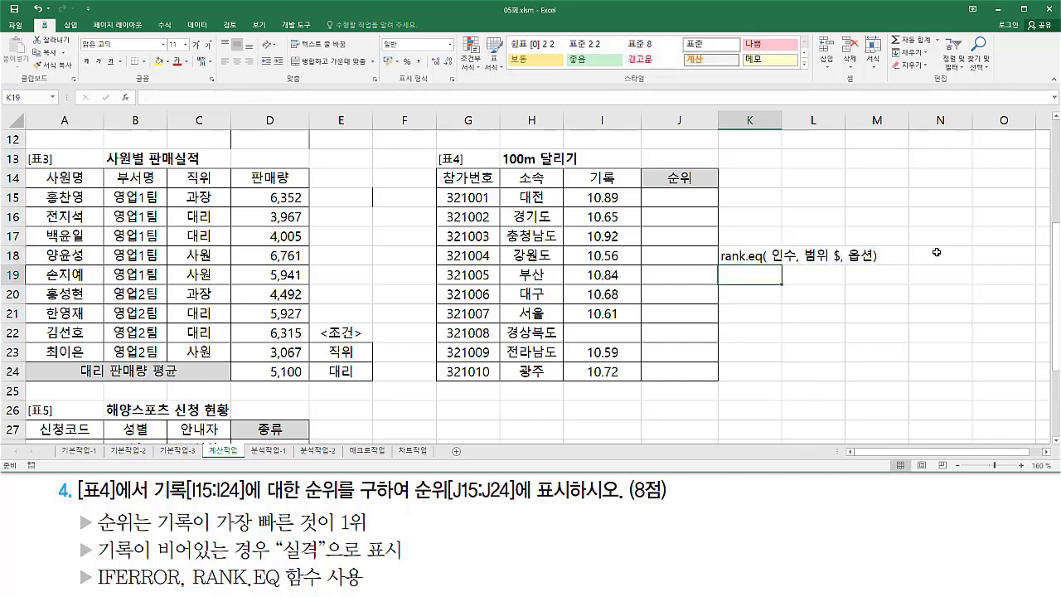
# List the RANK.EQ option values below the syntax note, with 0 in L19 and 1 in L20
pyautogui.press('Right')
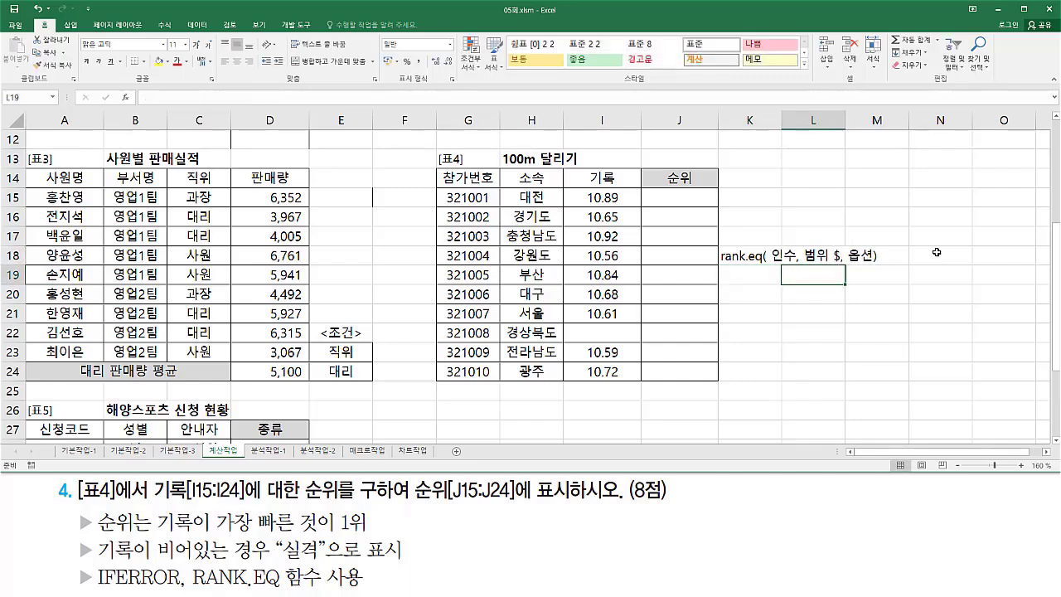
pyautogui.write('0')
pyautogui.press('Return')
pyautogui.write('1')
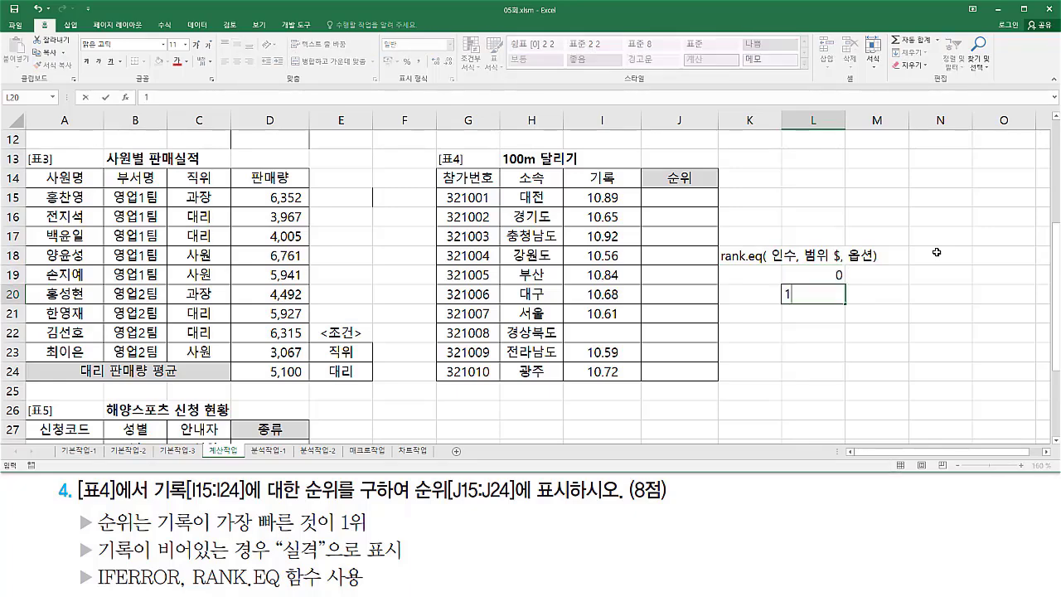
pyautogui.press('Return')
# Extend the option note in L19 to read 0(생략)
pyautogui.press('Up')
pyautogui.press('Up')
pyautogui.press('F2')
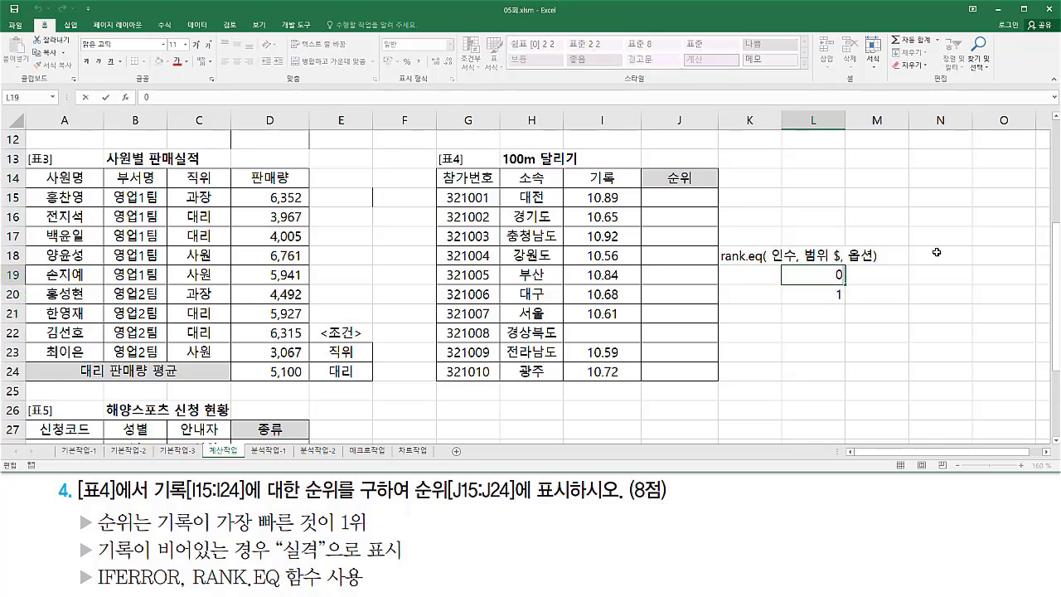
pyautogui.write('(tod')
pyautogui.press('BackSpace')
pyautogui.press('BackSpace')
pyautogui.press('BackSpace')
pyautogui.write('생ㄹㅑㄱ)')
pyautogui.press('Return')
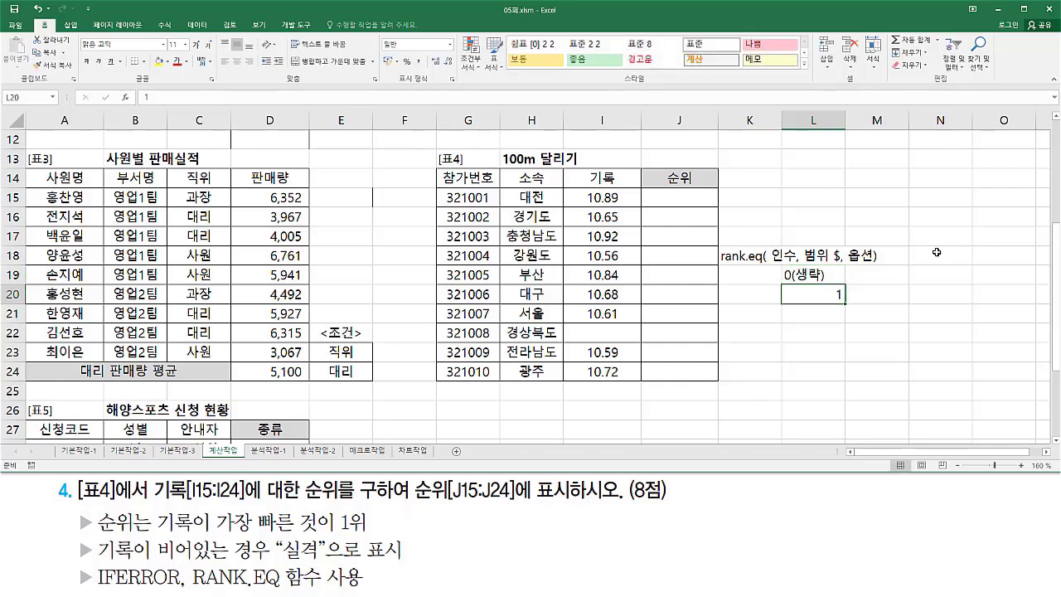
# Extend the option note in L20 to 1(0이외의값) and widen column L to fit the text
pyautogui.write('1')
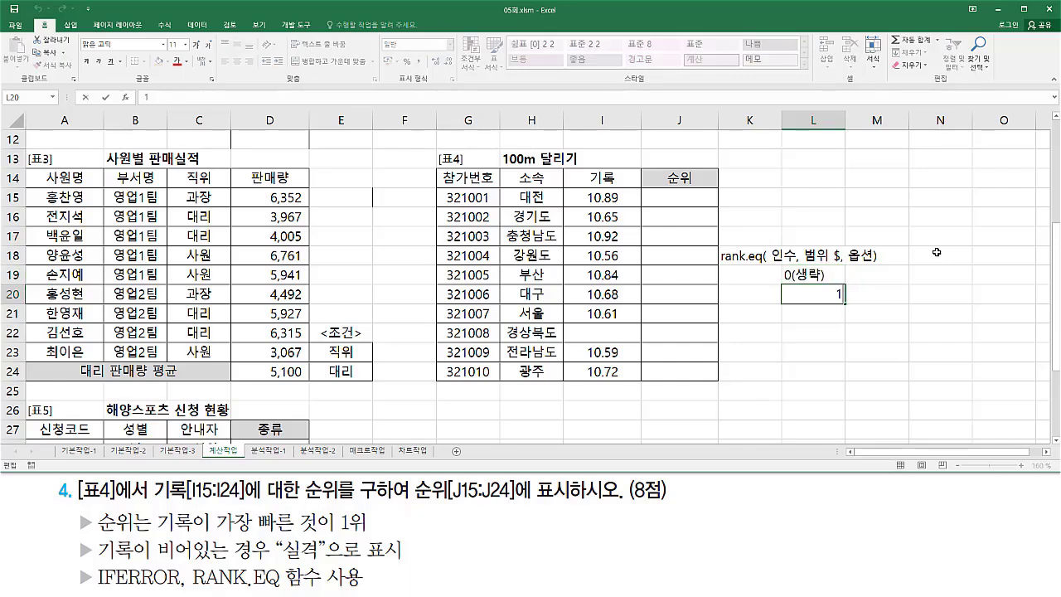
pyautogui.write('(0ㅇ')
pyautogui.write('이외의값)')
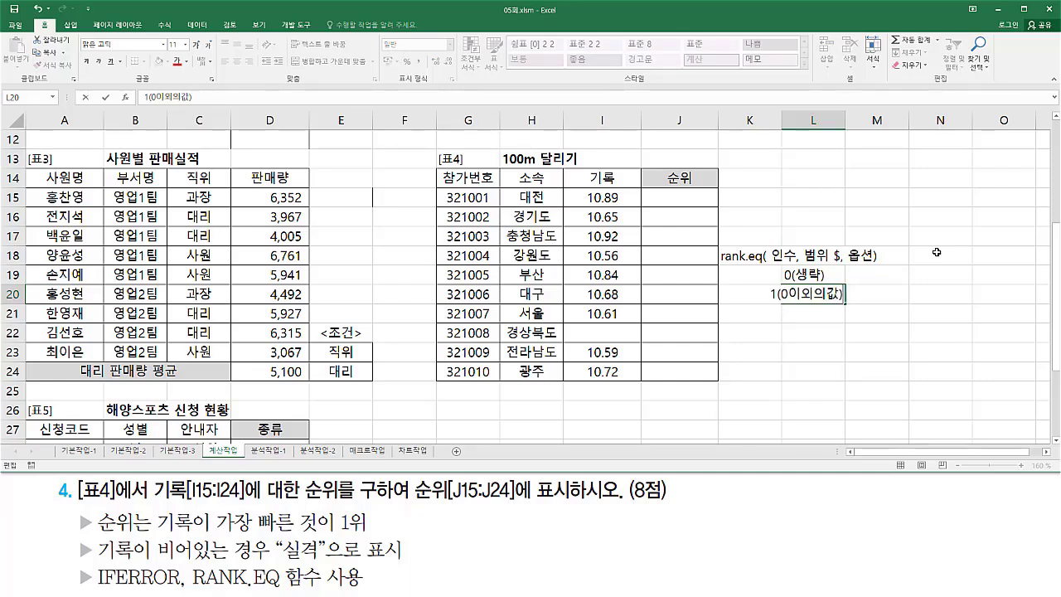
pyautogui.press('Return')
pyautogui.press('Up')
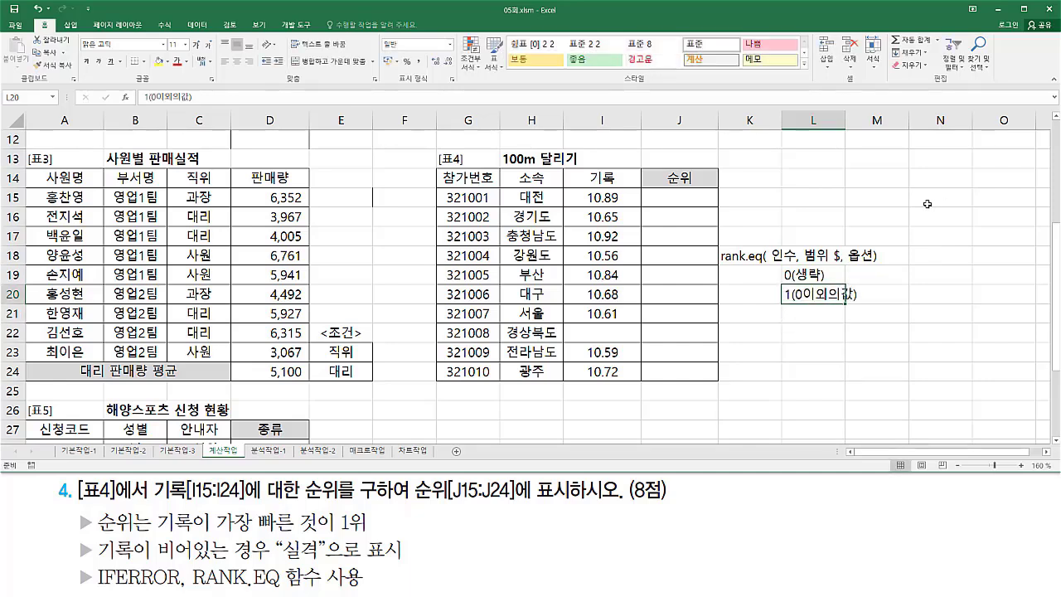
pyautogui.moveTo(845, 126); pyautogui.dragTo(862, 126)
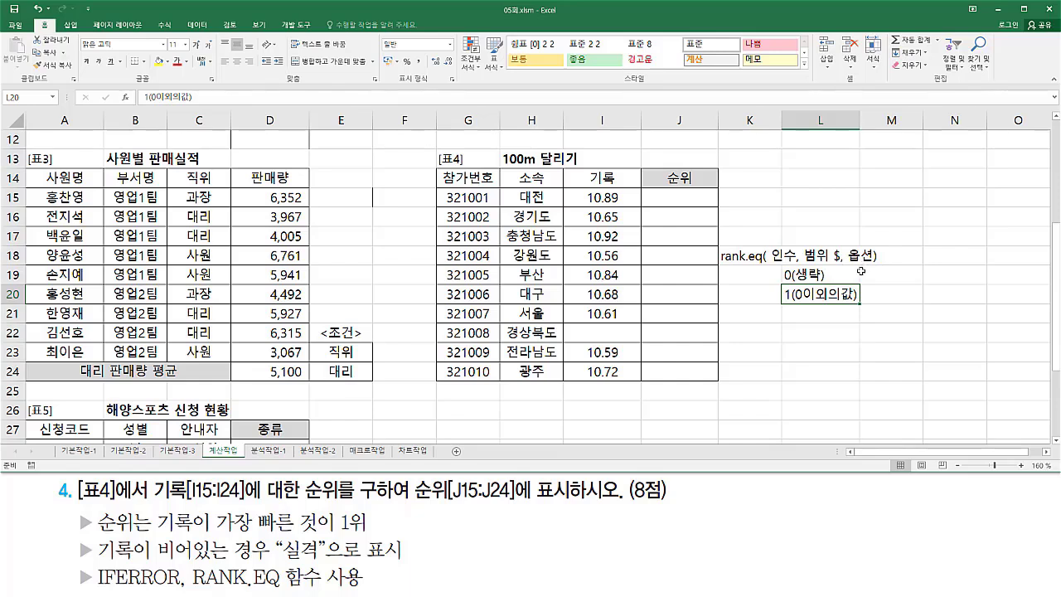
pyautogui.doubleClick(790, 294)
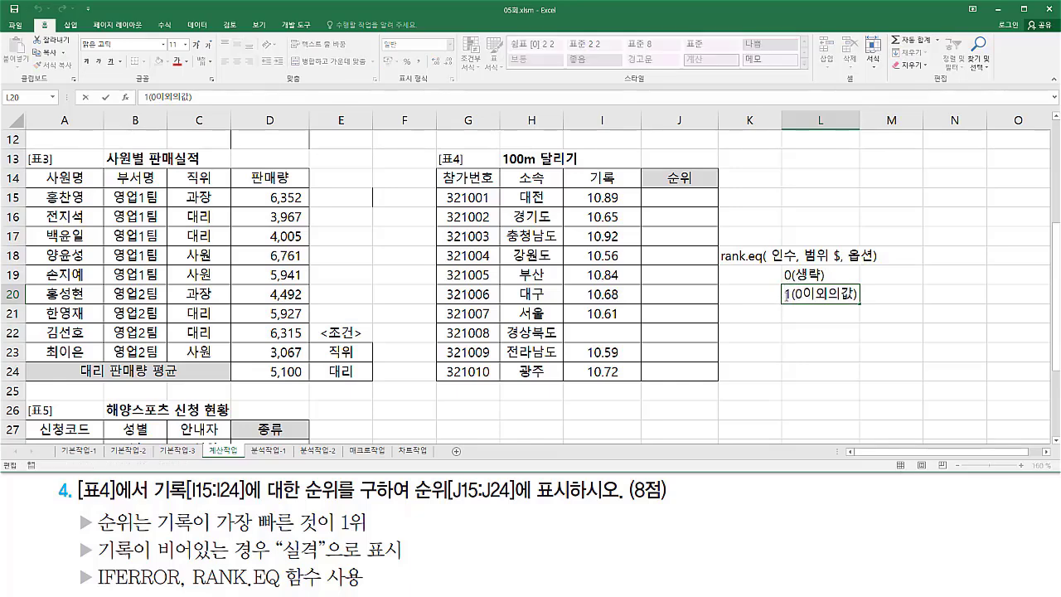
pyautogui.moveTo(785, 294); pyautogui.dragTo(791, 295)
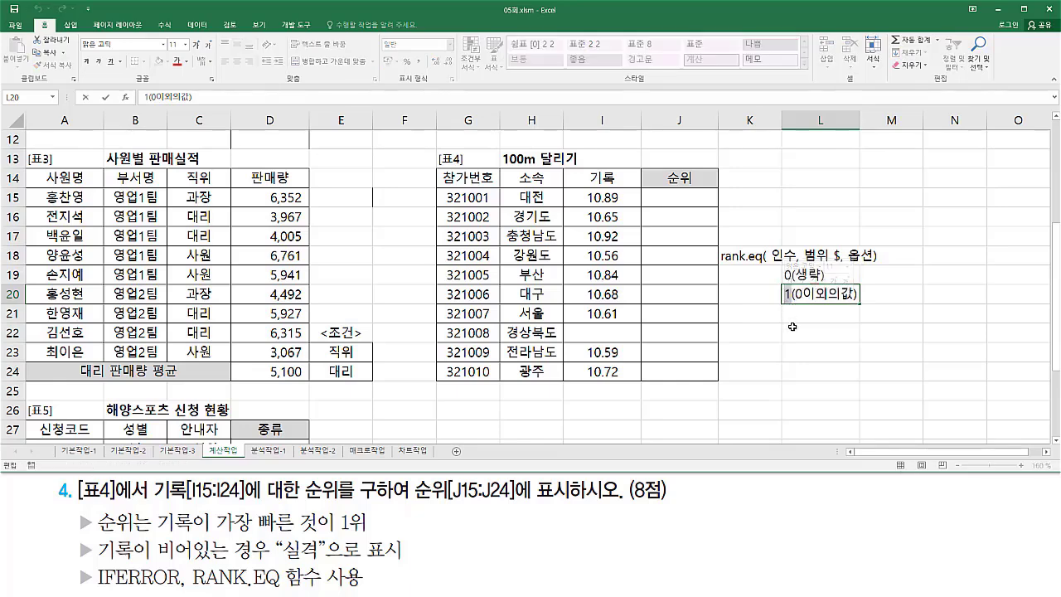
pyautogui.press('Return')
pyautogui.press('Return')
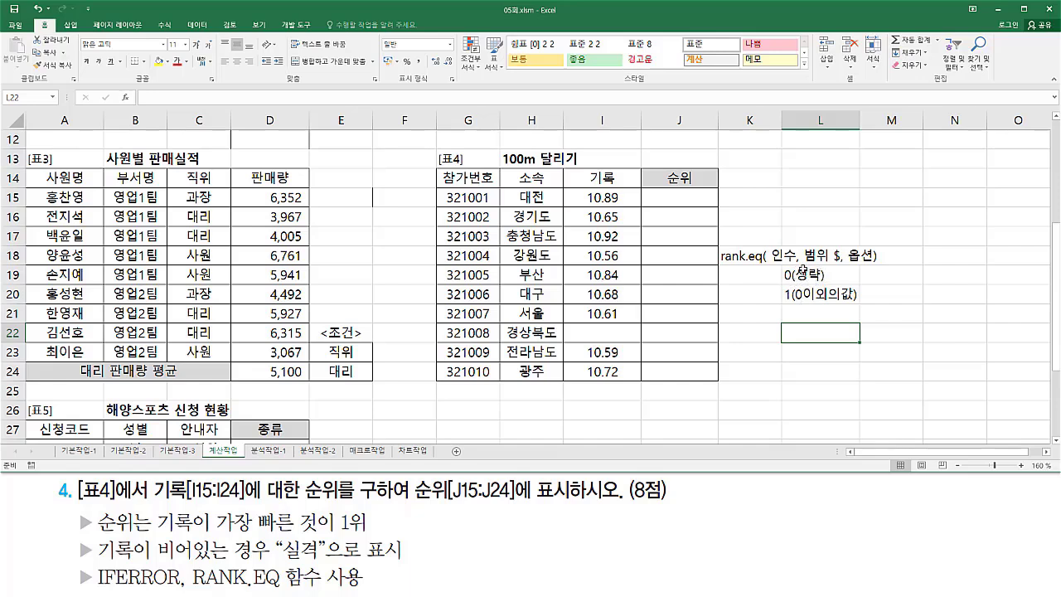
# Describe the sort order of each option with 내림차순 in M19 and 오름차순 in M20
pyautogui.click(872, 273)
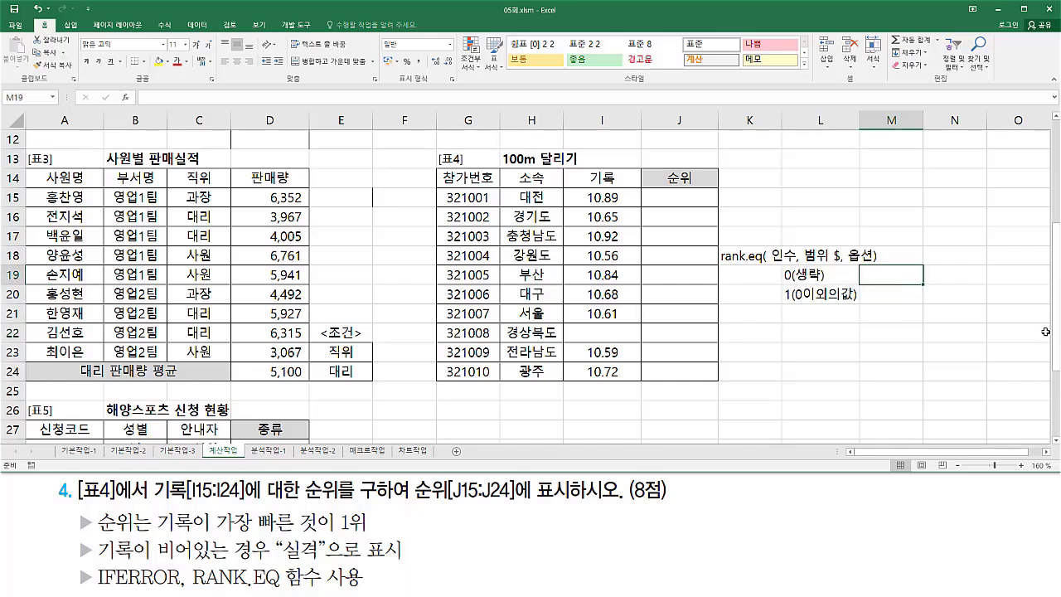
pyautogui.write('내림')
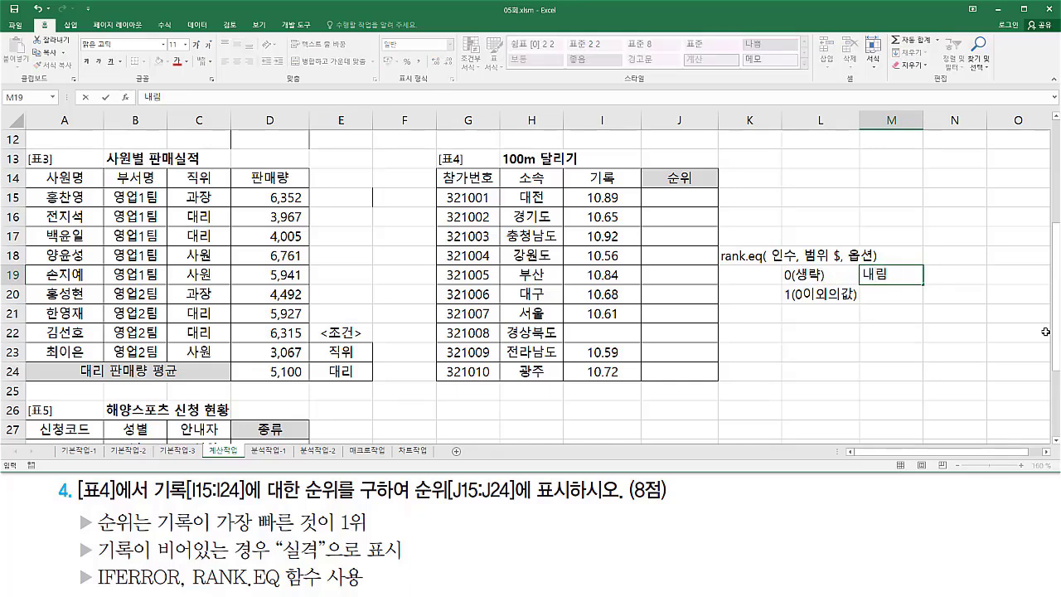
pyautogui.write('차수')
pyautogui.press('Return')
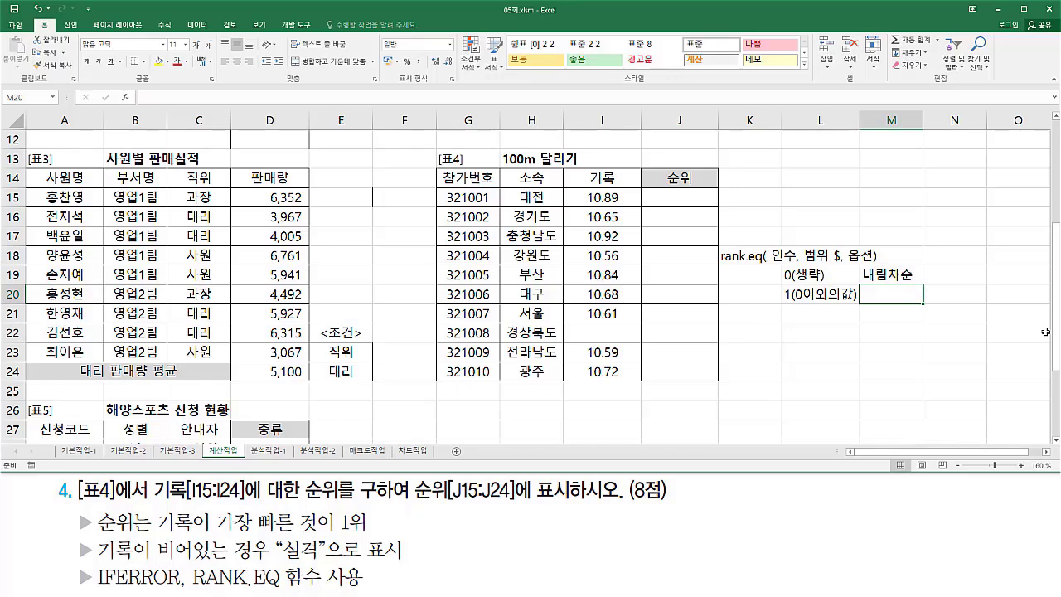
pyautogui.write('오름')
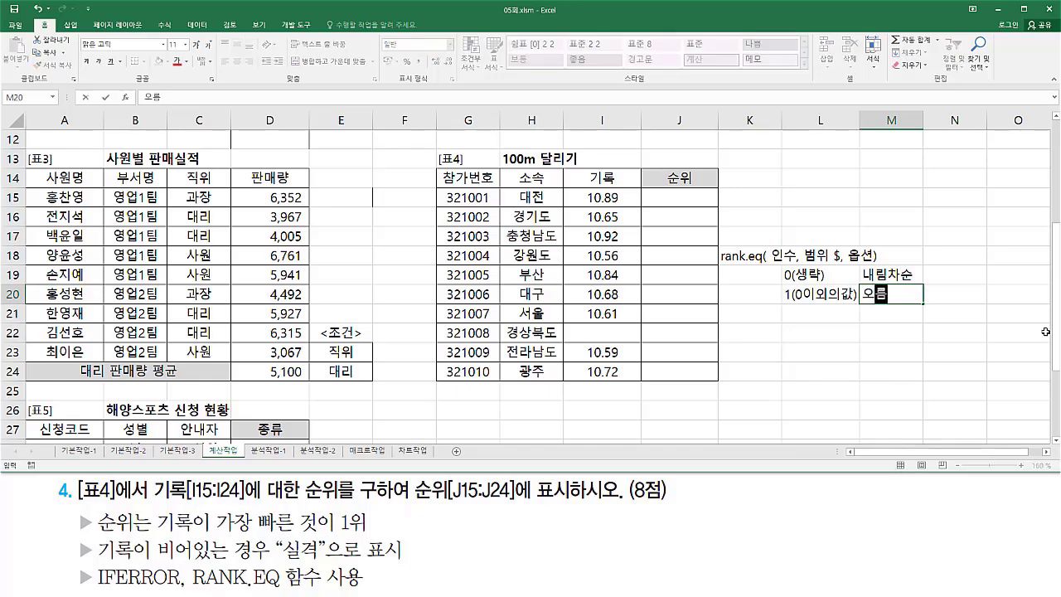
pyautogui.write('차순')
pyautogui.press('Return')
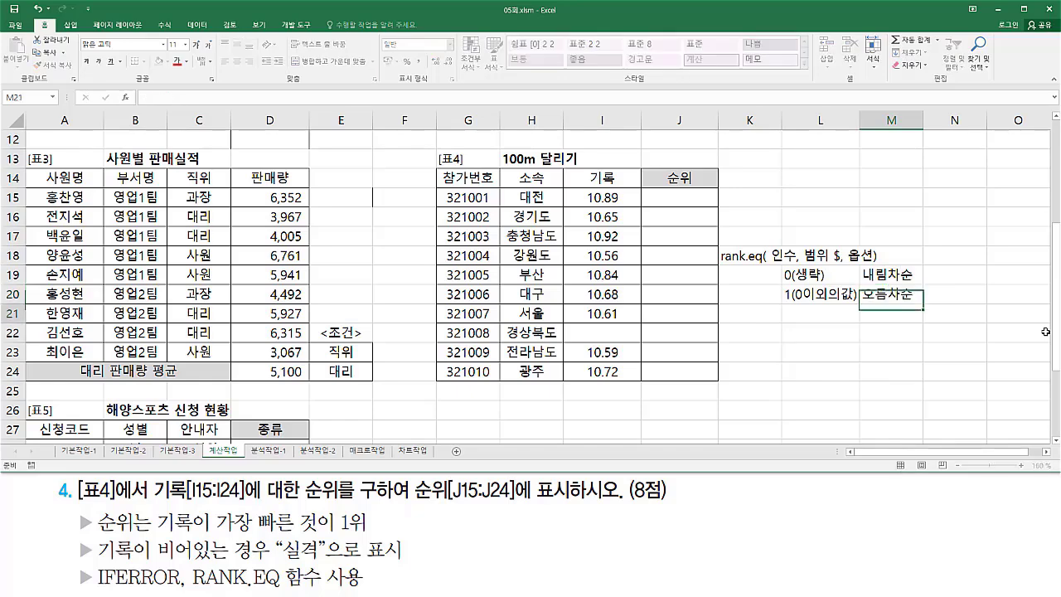
# Note which number ranks first for each RANK.EQ option, with 높은수 1등 in N19 and 낮은수 1등 in N20
pyautogui.press('Up')
pyautogui.press('Up')
pyautogui.press('Right')
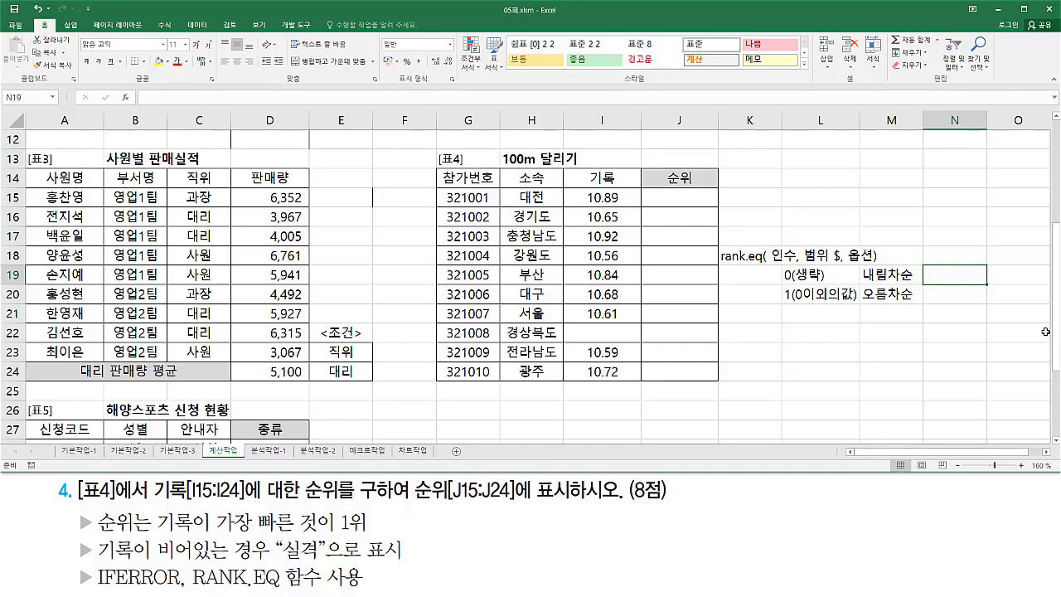
pyautogui.write('높은수 1ㄷ')
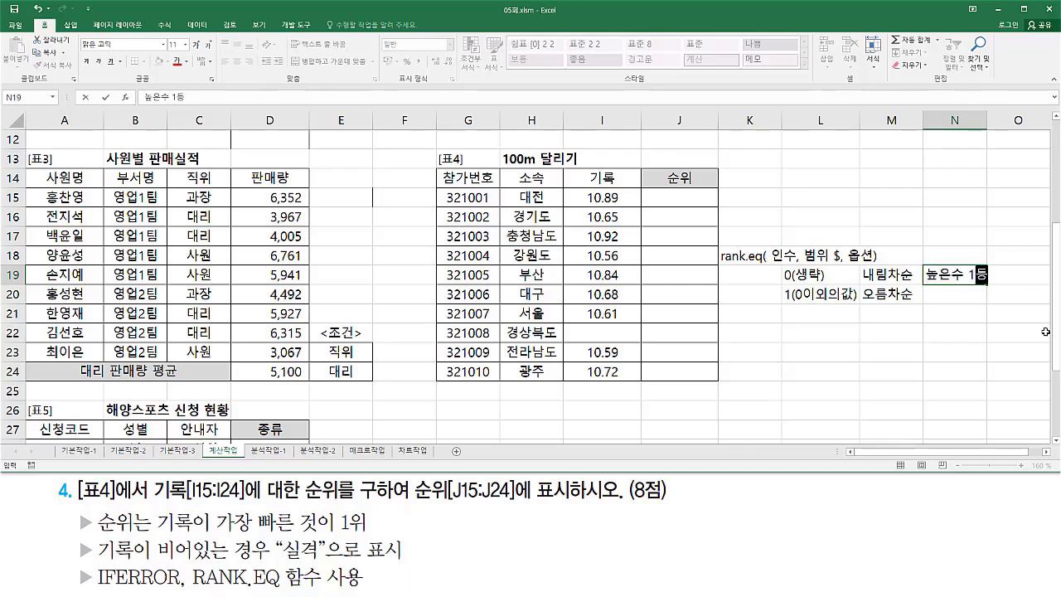
pyautogui.press('Return')
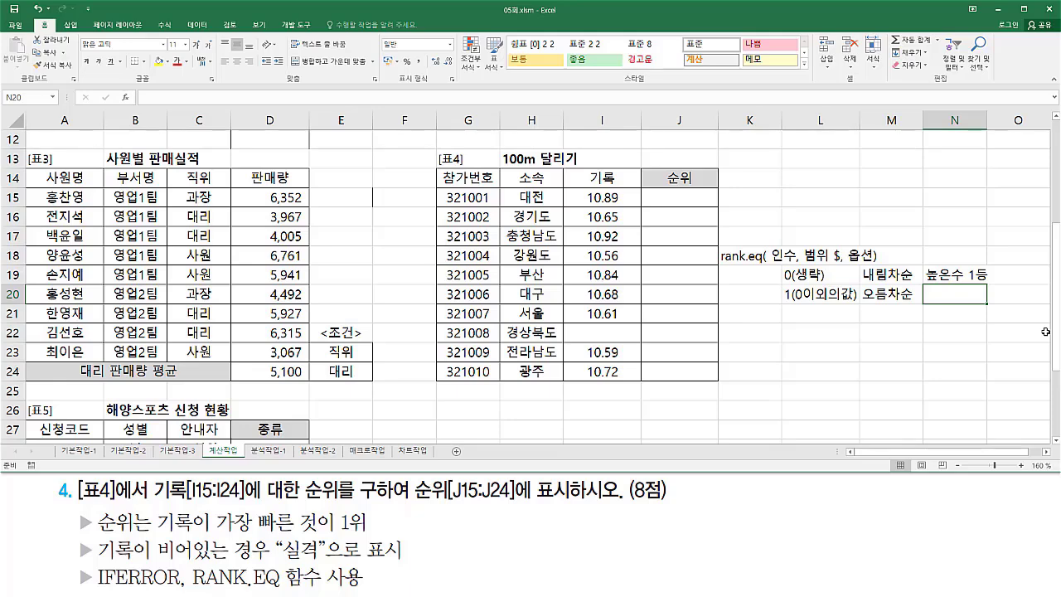
pyautogui.write('낮은')
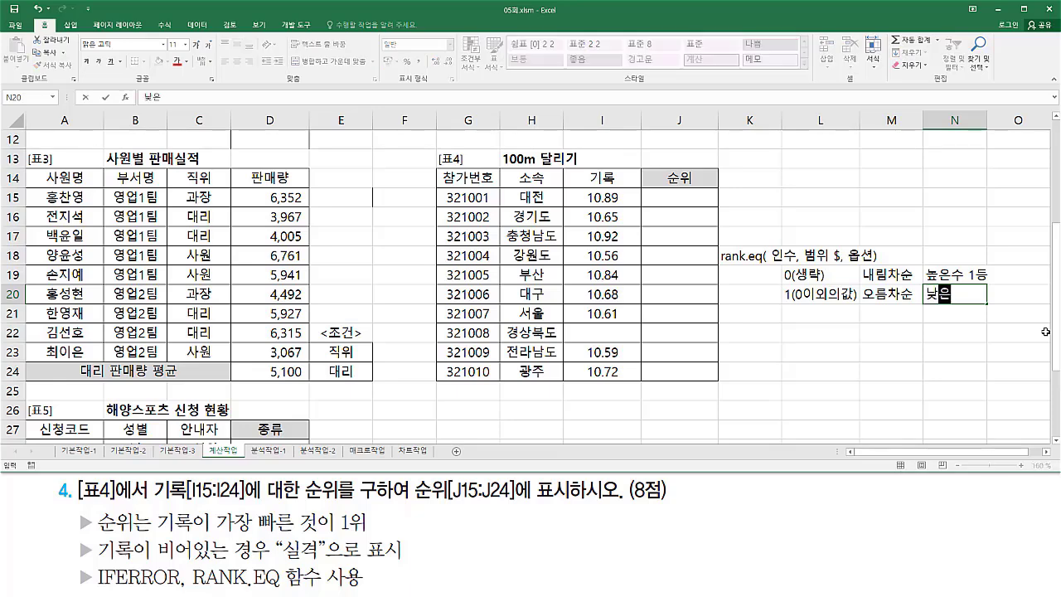
pyautogui.write('수 1등')
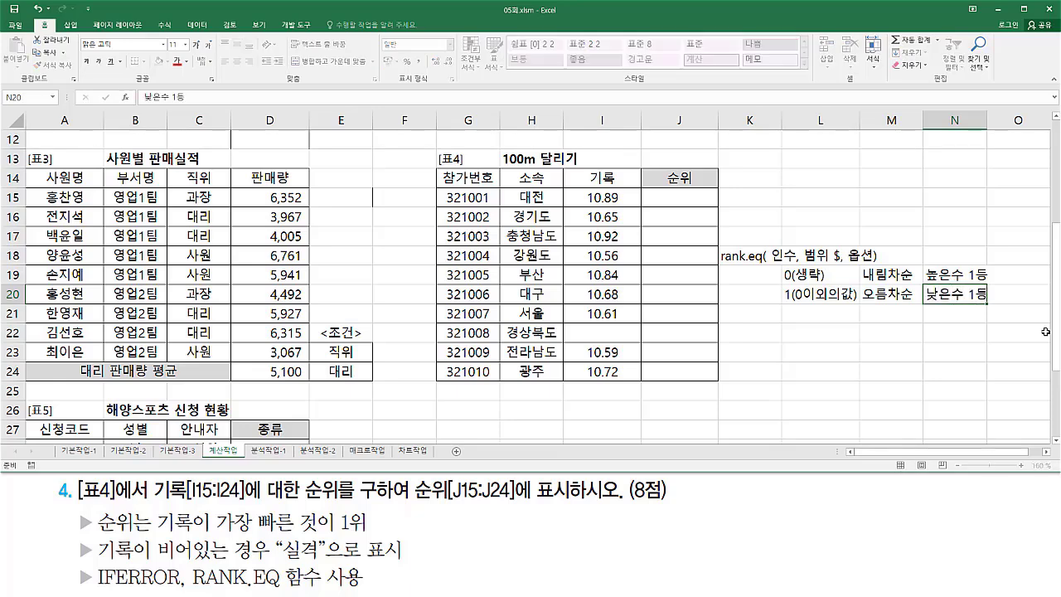
pyautogui.press('Return')
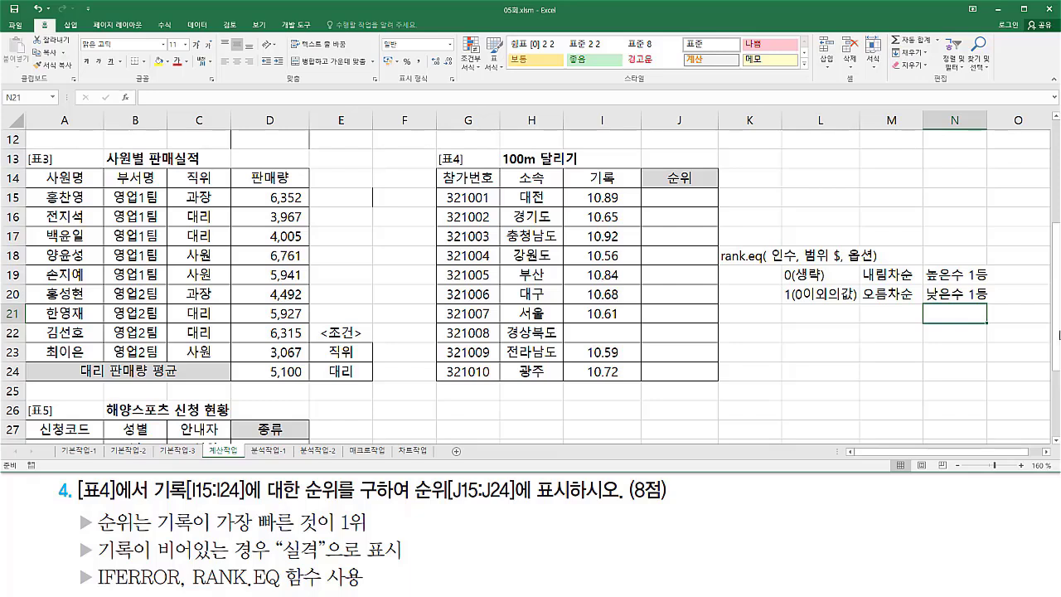
pyautogui.moveTo(923, 264); pyautogui.dragTo(992, 285)
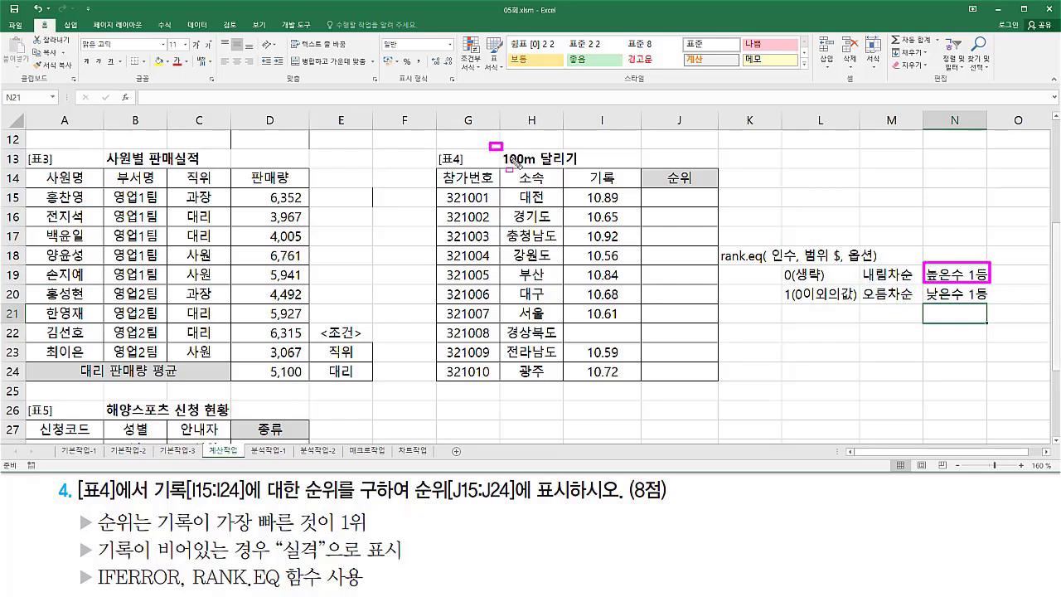
pyautogui.moveTo(489, 143); pyautogui.dragTo(601, 169)
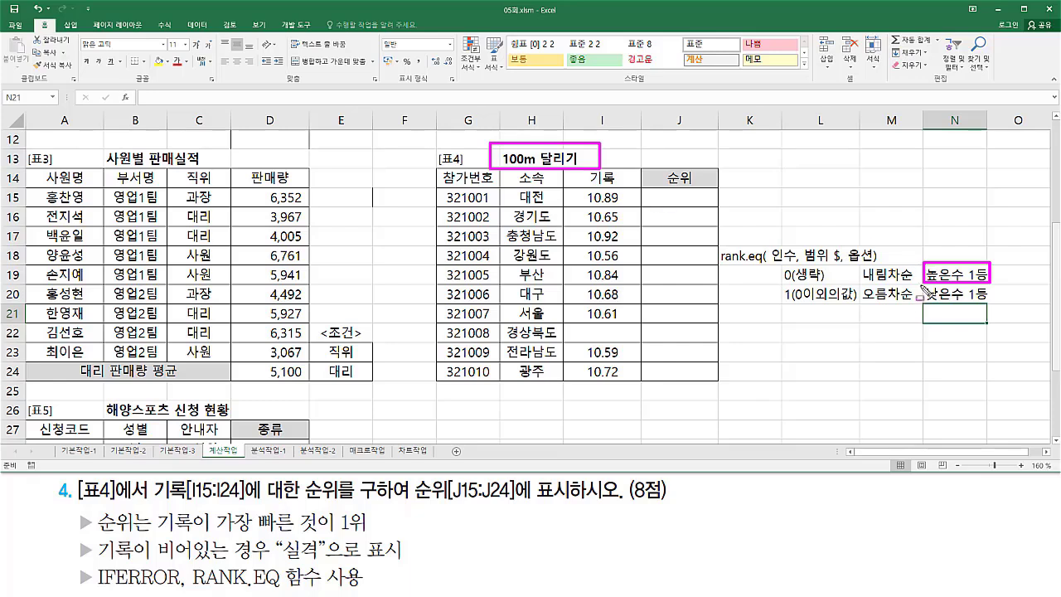
pyautogui.moveTo(928, 302); pyautogui.dragTo(987, 302)
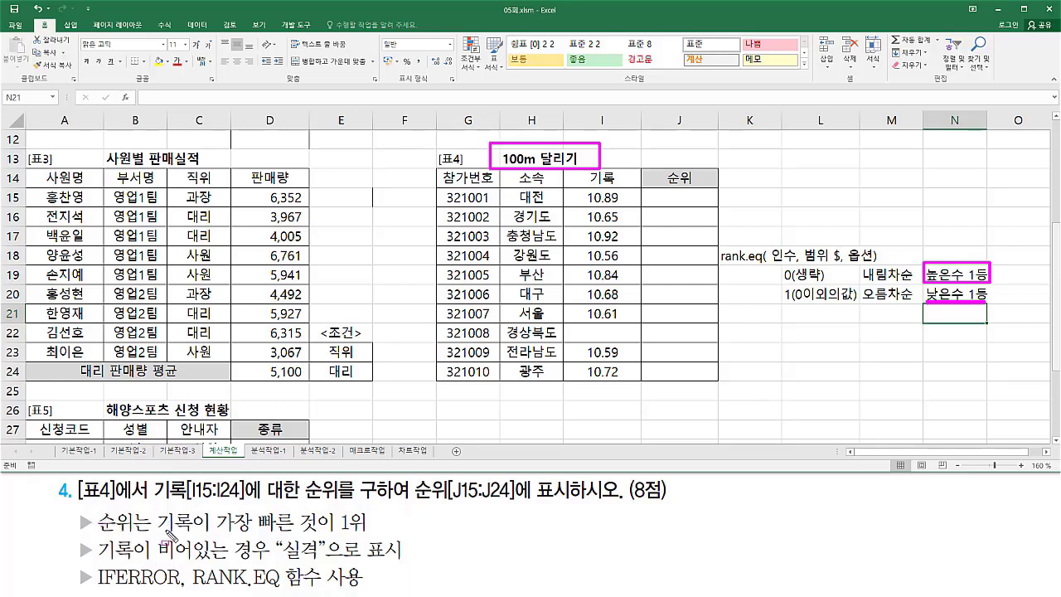
pyautogui.moveTo(215, 534); pyautogui.dragTo(365, 534)
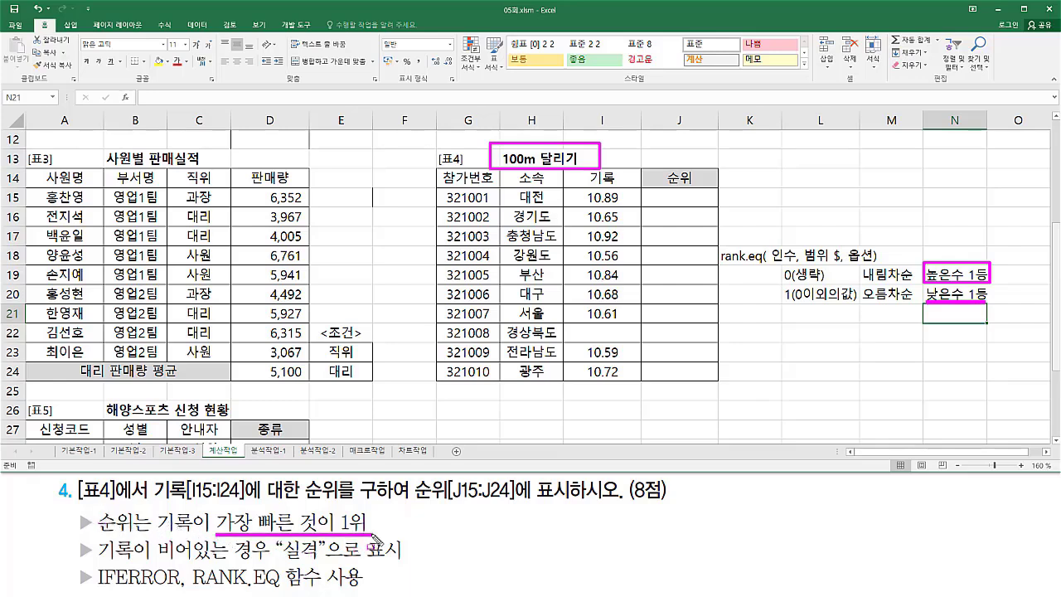
pyautogui.moveTo(215, 536); pyautogui.dragTo(374, 509)
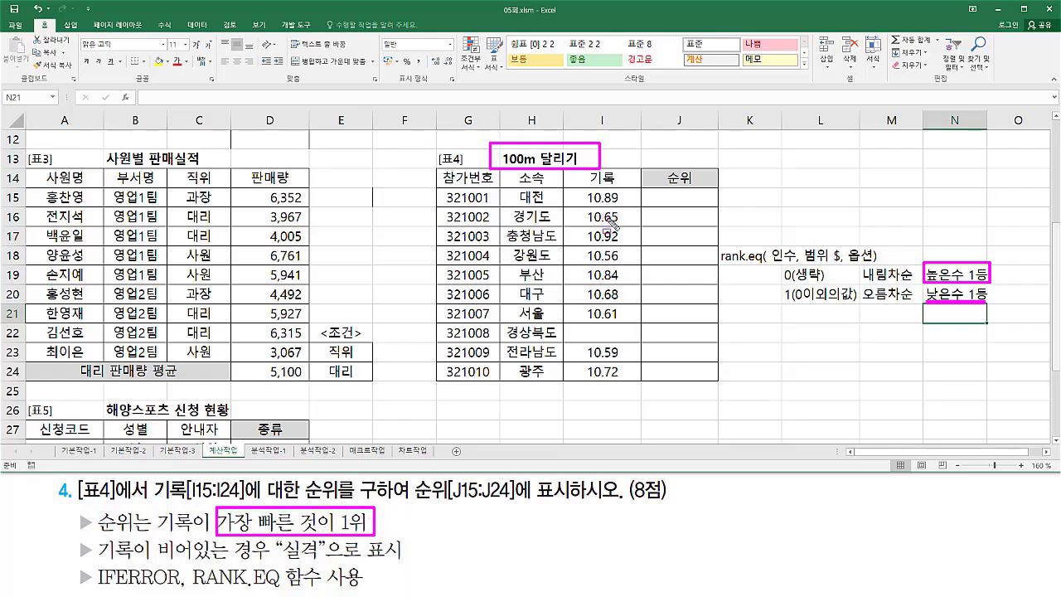
pyautogui.moveTo(582, 189)
pyautogui.mouseDown()
pyautogui.moveTo(595, 365)
pyautogui.moveTo(625, 382)
pyautogui.mouseUp()
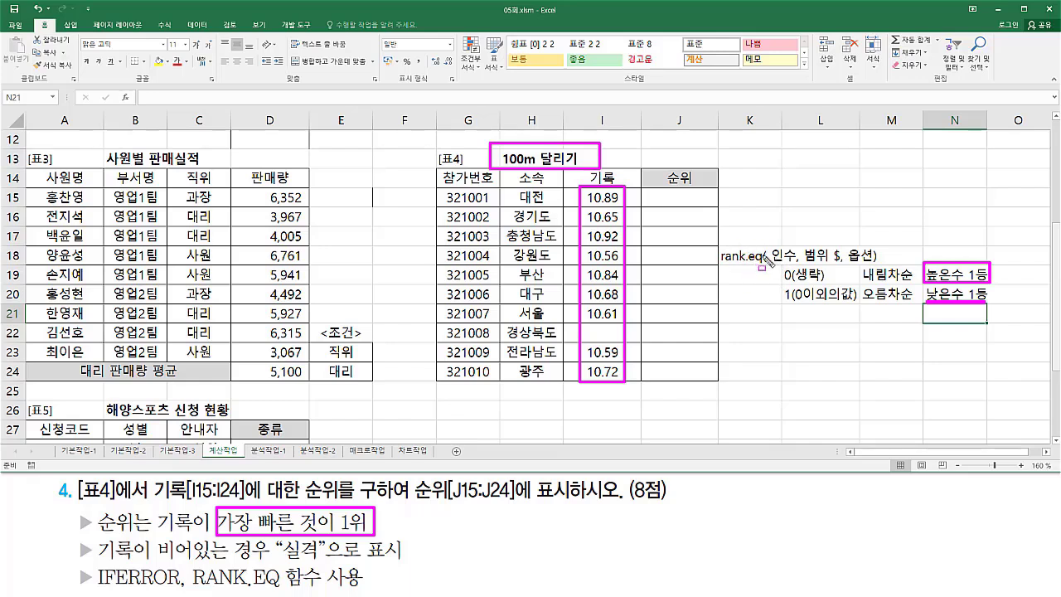
pyautogui.moveTo(785, 303); pyautogui.dragTo(790, 303)
pyautogui.press('Escape')
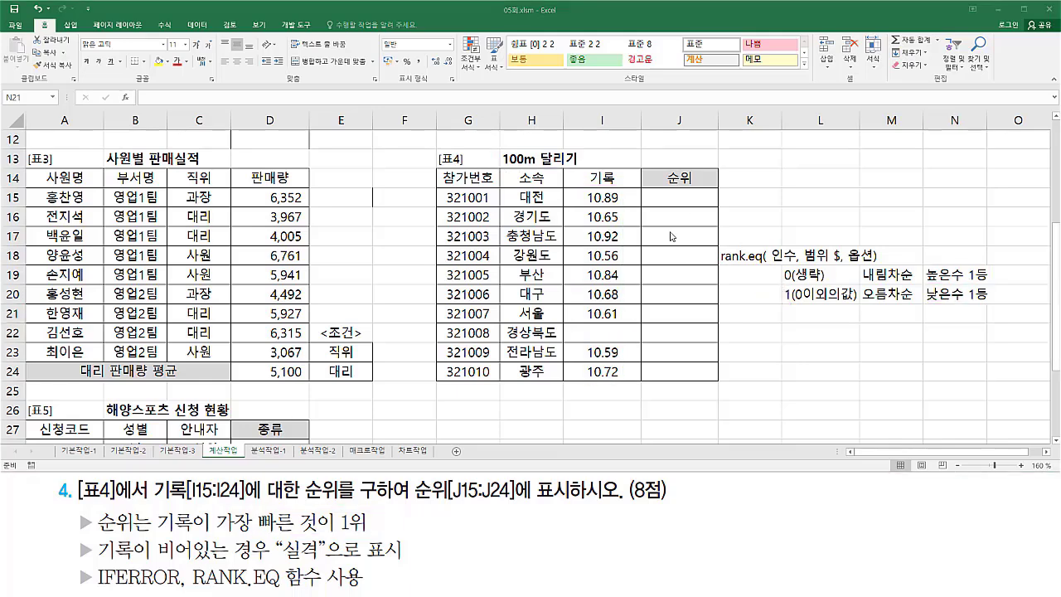
# Begin a RANK.EQ formula in J15 with the record in I15 as the number to rank
pyautogui.click(679, 199)
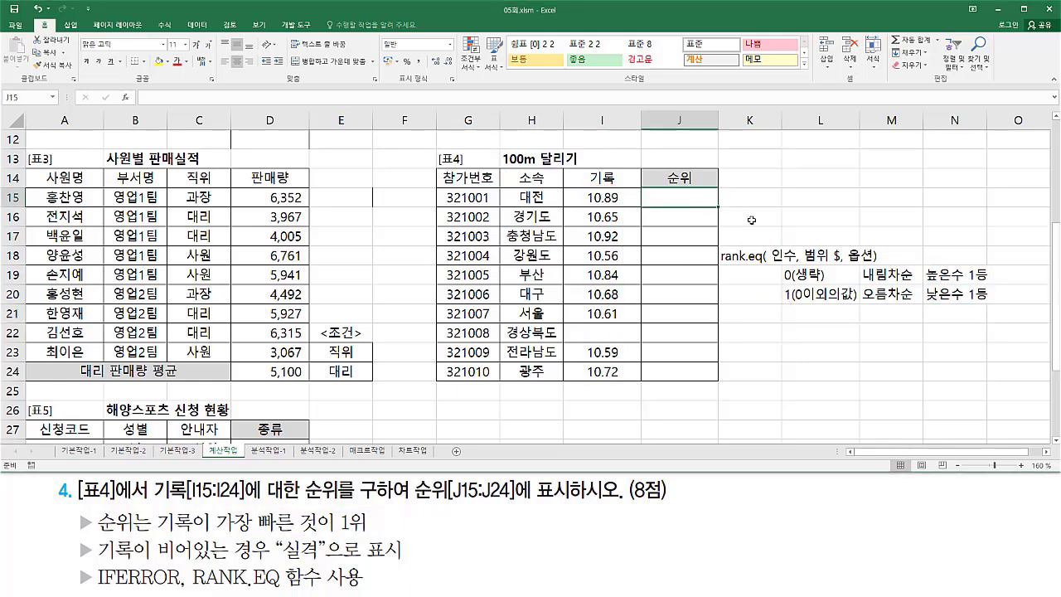
pyautogui.write('r')
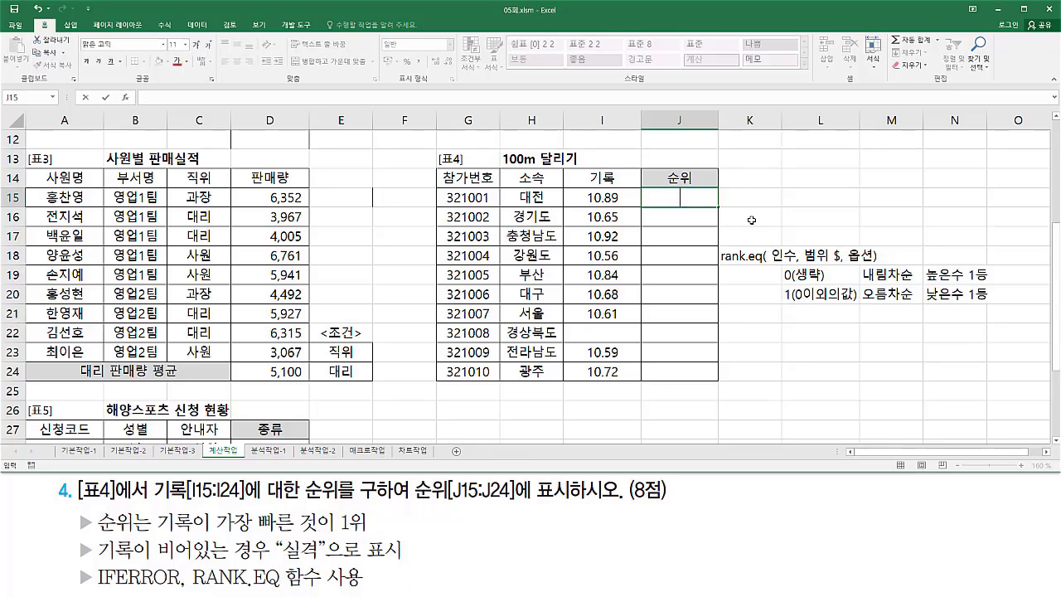
pyautogui.write('=ran')
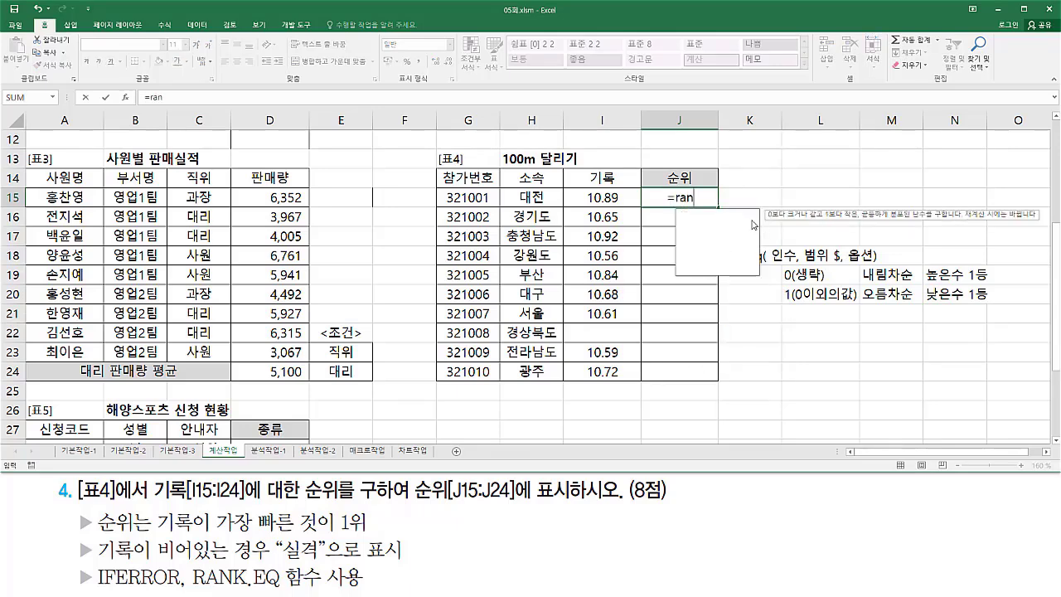
pyautogui.write('k.e')
pyautogui.press('Tab')
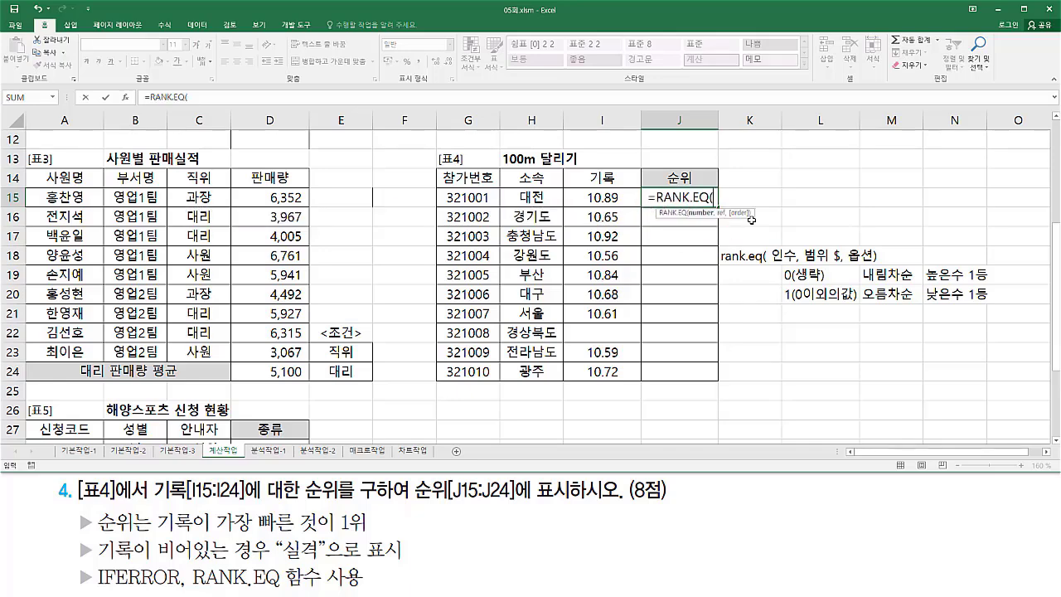
pyautogui.click(611, 198)
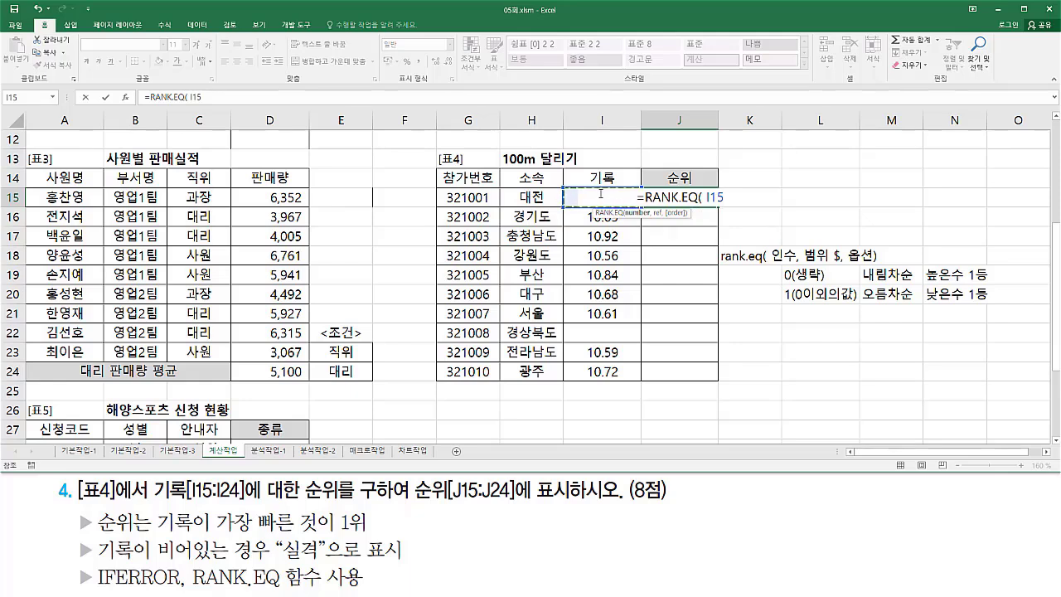
pyautogui.write(',')
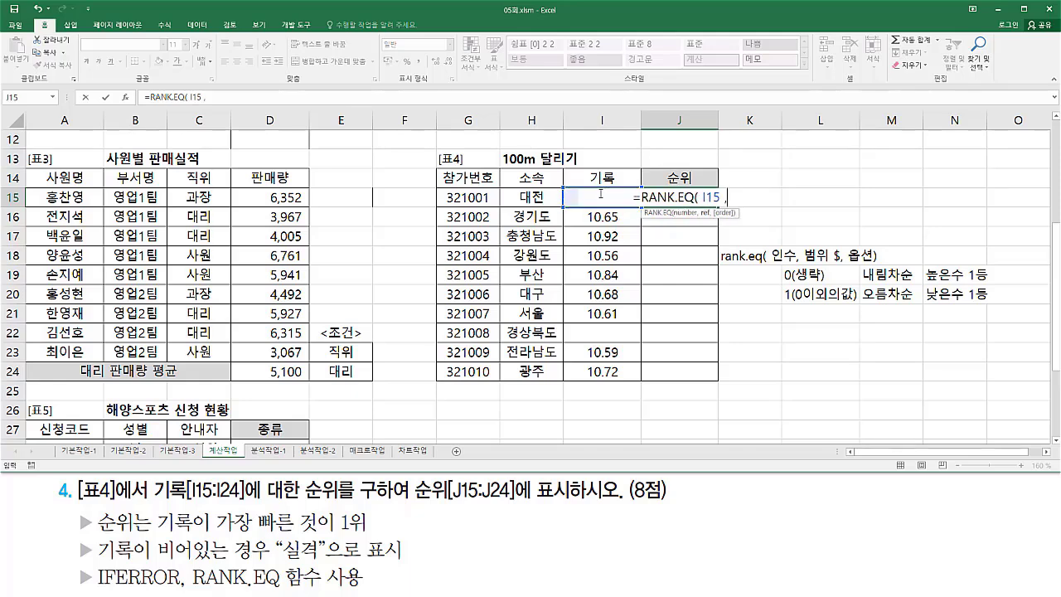
# Complete the ranking formula with the absolute range $I$15:$I$24 and order 1, and fill it down through J24
pyautogui.moveTo(603, 373); pyautogui.dragTo(603, 199)
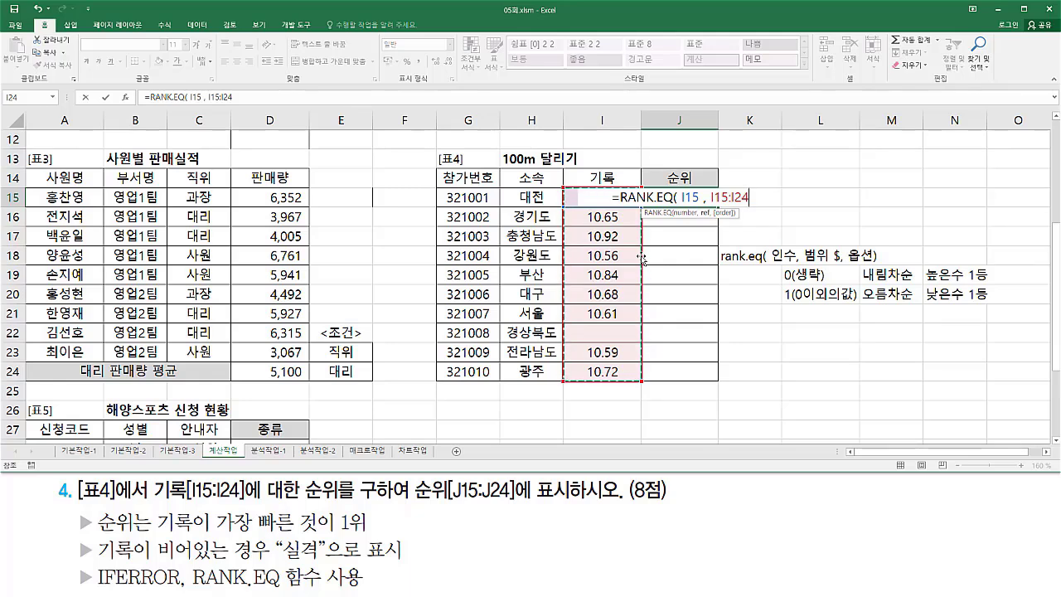
pyautogui.press('F4')
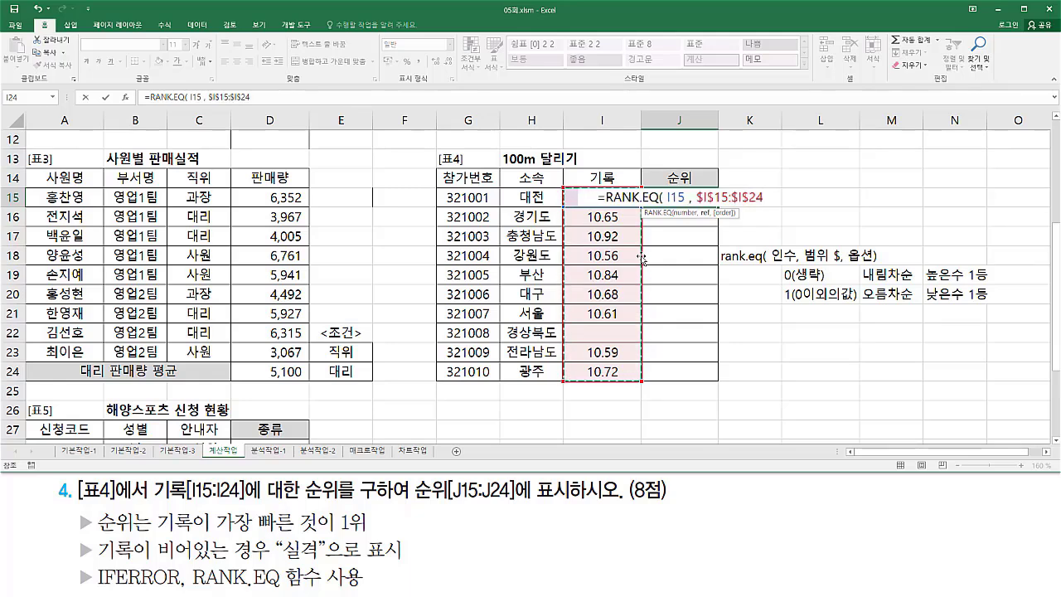
pyautogui.write(', ')
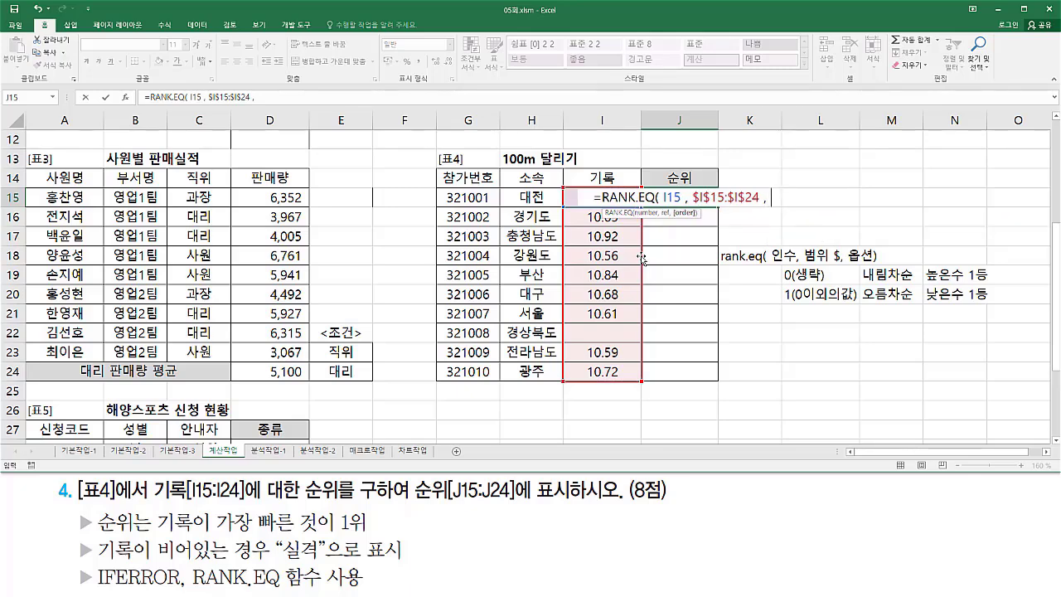
pyautogui.write('1')
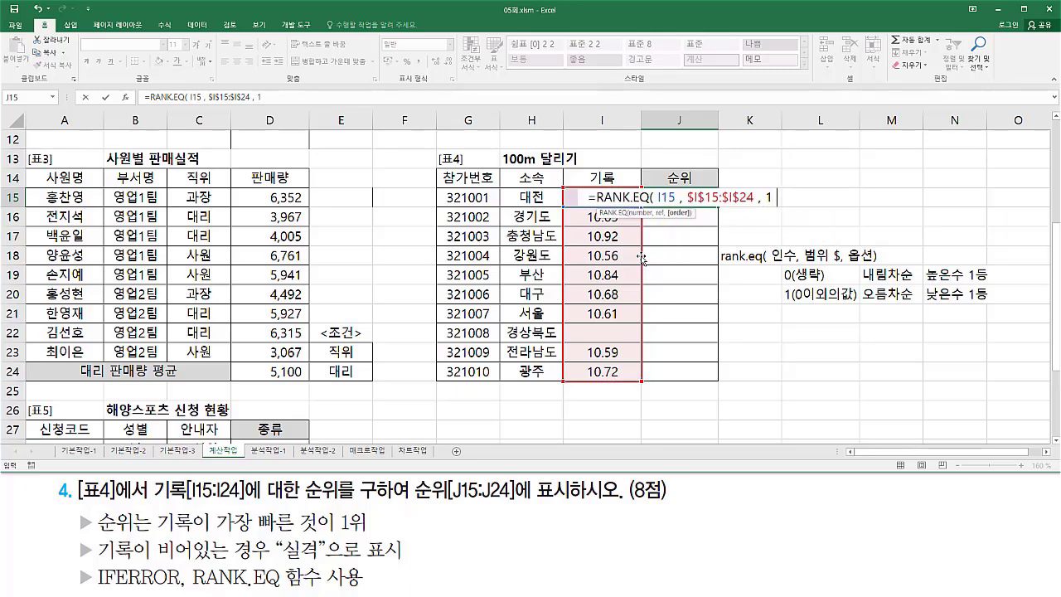
pyautogui.write(' )')
pyautogui.press('Return')
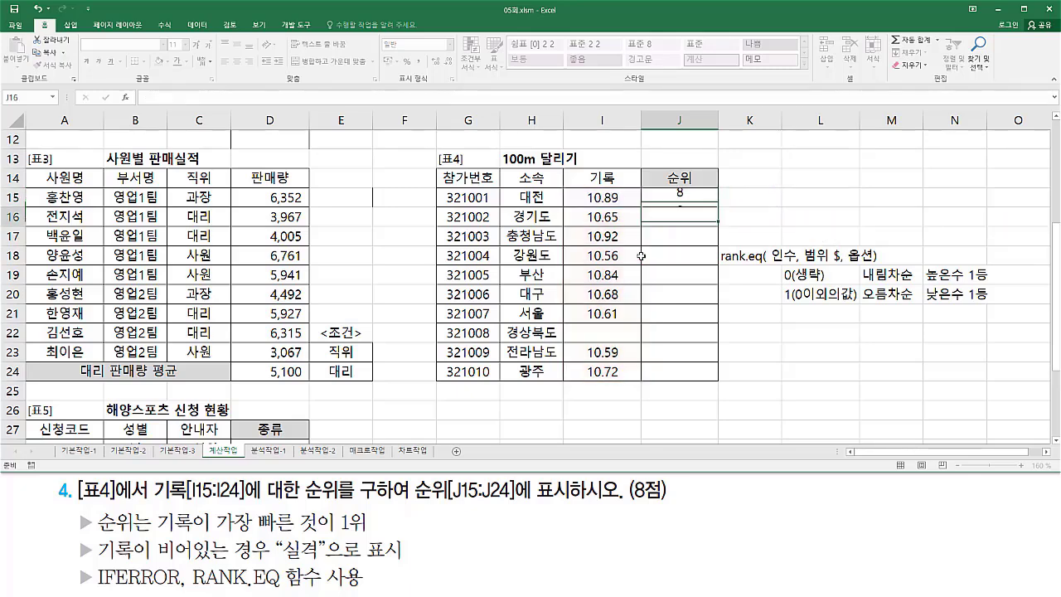
pyautogui.click(705, 192)
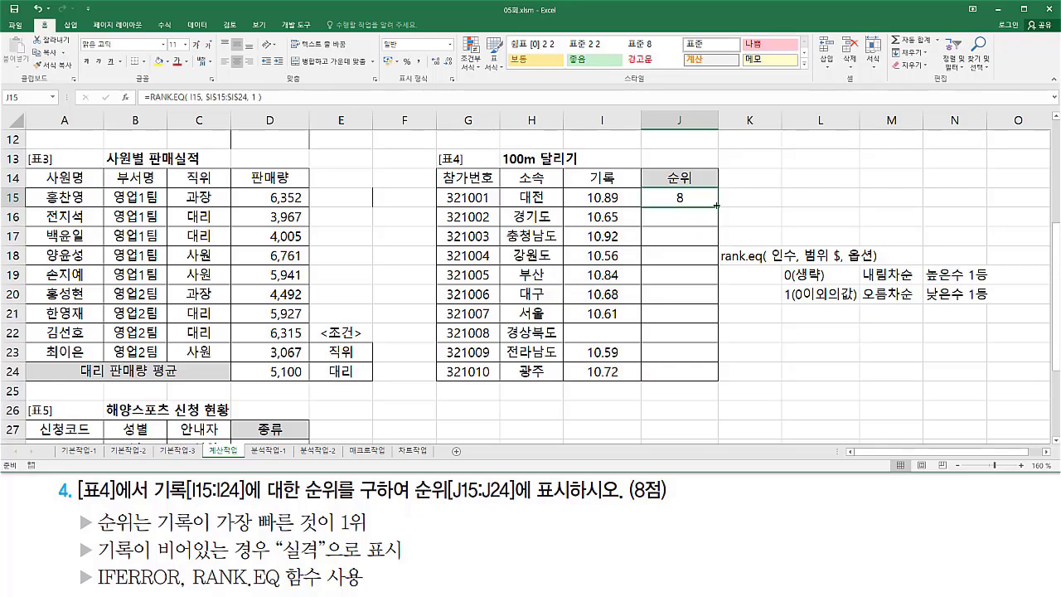
pyautogui.moveTo(718, 208); pyautogui.dragTo(711, 377)
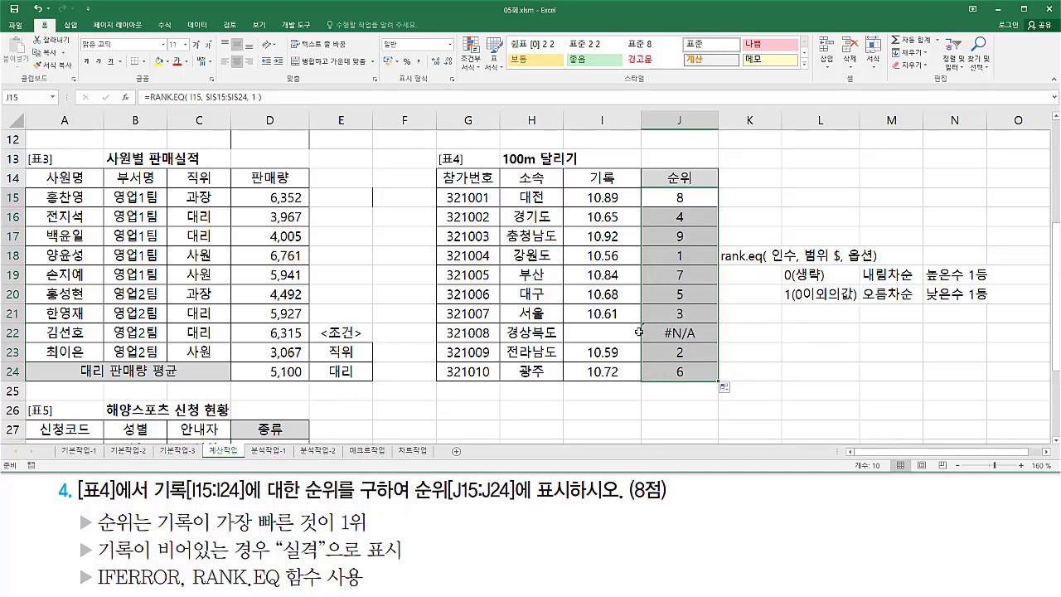
pyautogui.moveTo(662, 341)
pyautogui.mouseDown()
pyautogui.moveTo(703, 342)
pyautogui.moveTo(702, 325)
pyautogui.mouseUp()
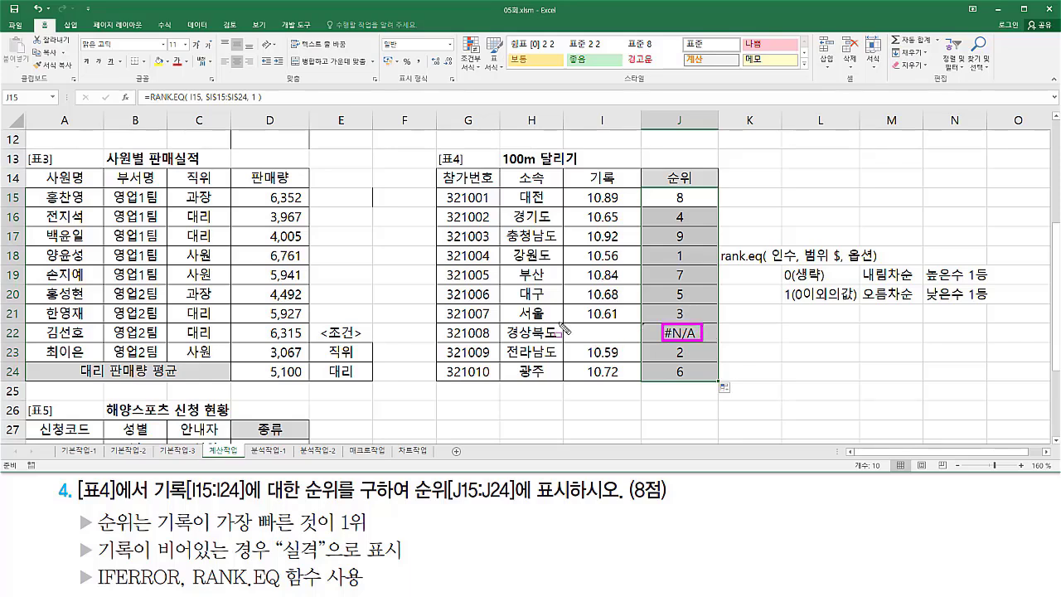
pyautogui.moveTo(580, 326); pyautogui.dragTo(625, 341)
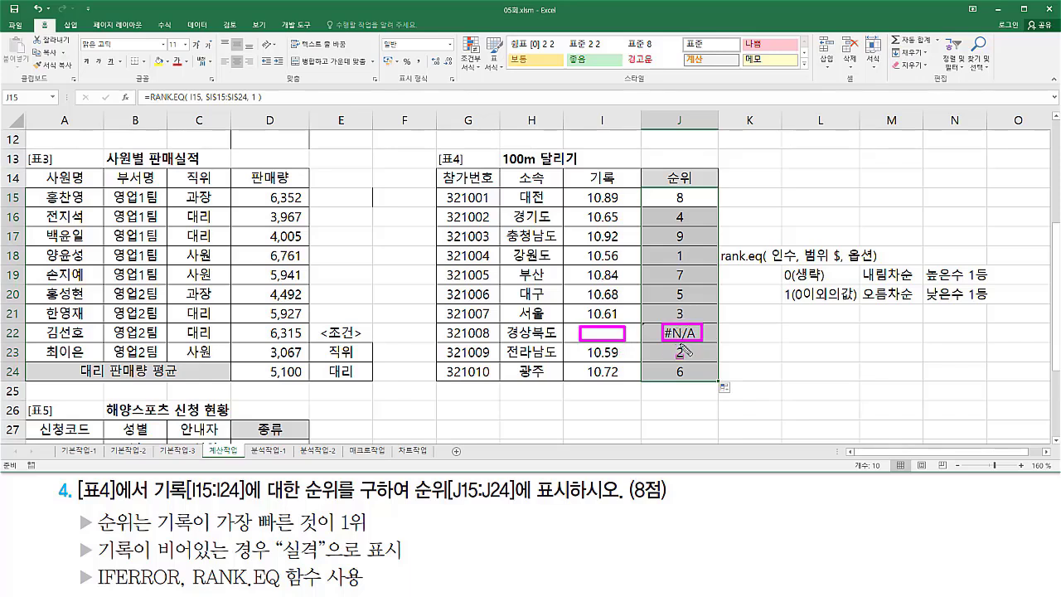
pyautogui.moveTo(95, 563); pyautogui.dragTo(323, 564)
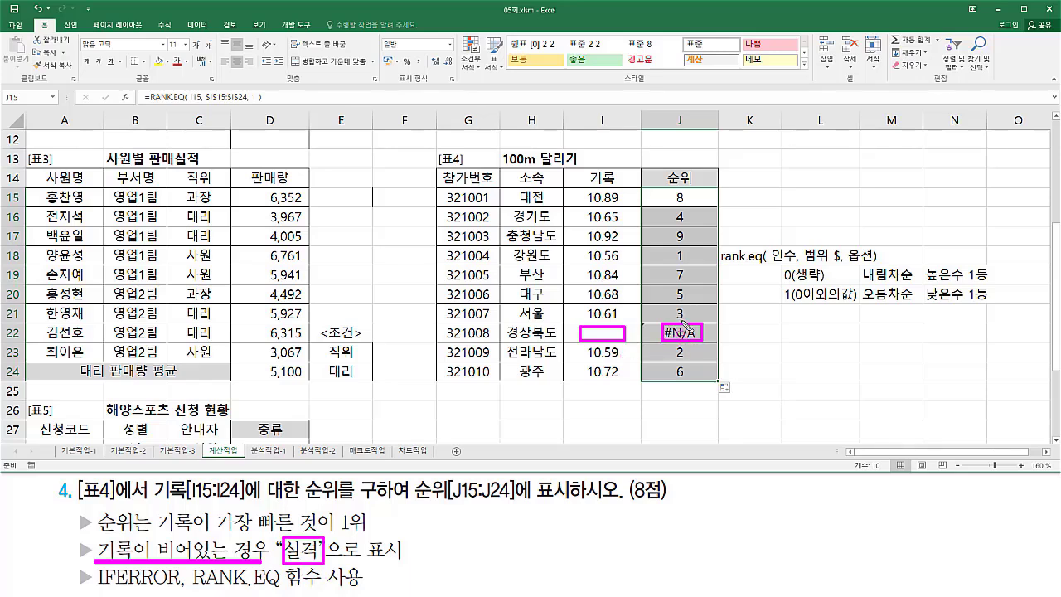
pyautogui.moveTo(91, 591); pyautogui.dragTo(175, 590)
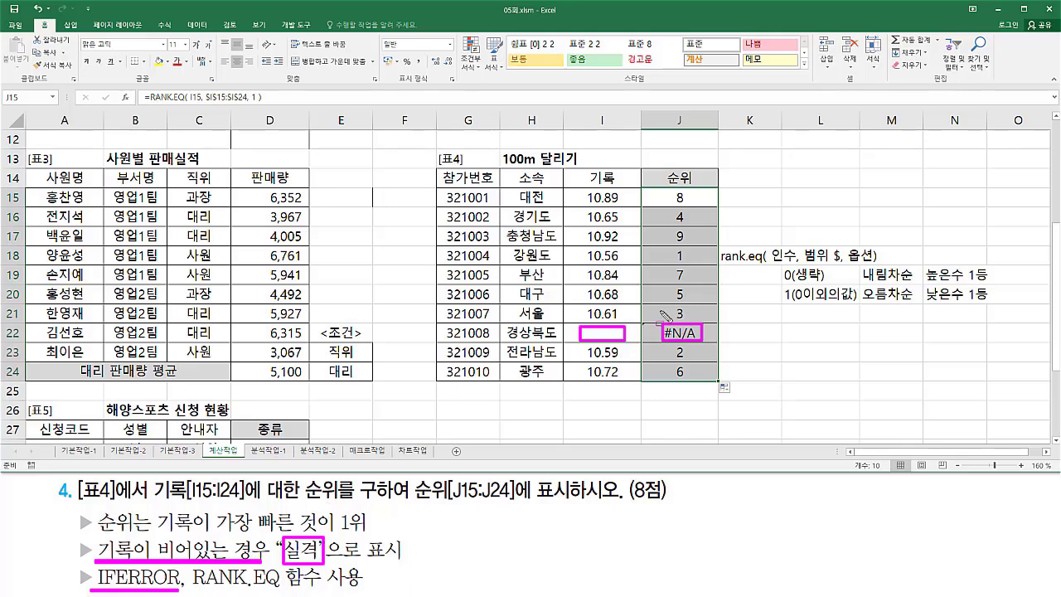
pyautogui.press('Escape')
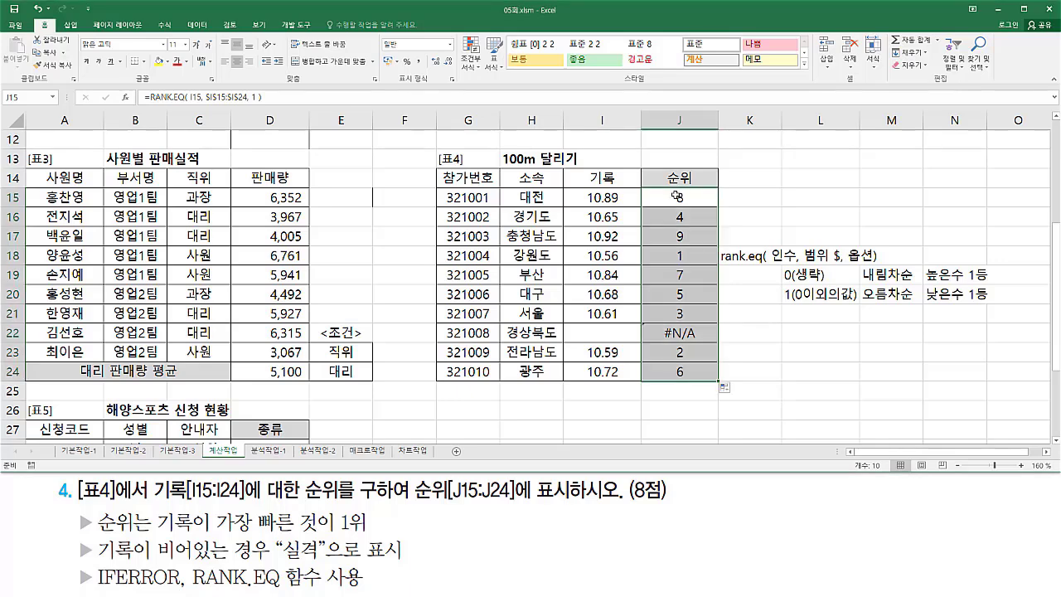
# Wrap the J15 ranking formula in IFERROR so it returns "실격" when RANK.EQ gives an error
pyautogui.doubleClick(679, 196)
pyautogui.click(597, 200)
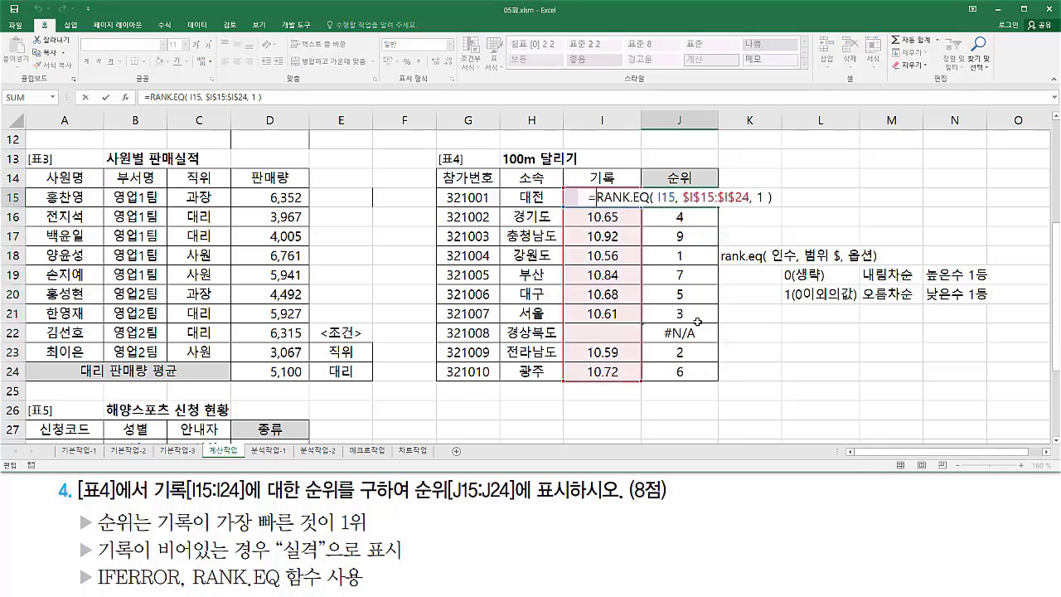
pyautogui.write('IFERROR(')
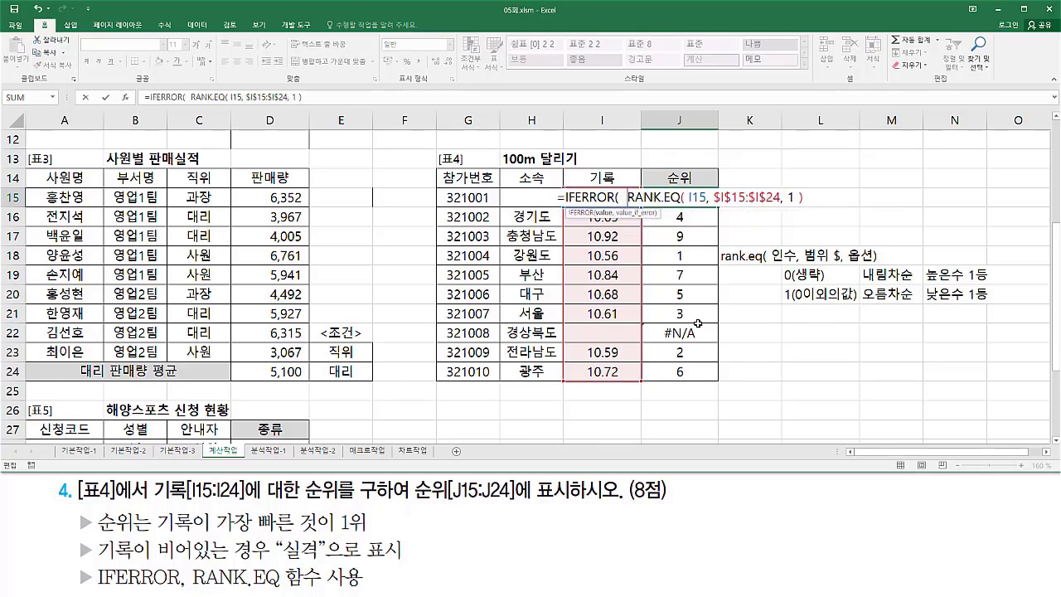
pyautogui.hotkey('shift', 'End')
pyautogui.write(',')
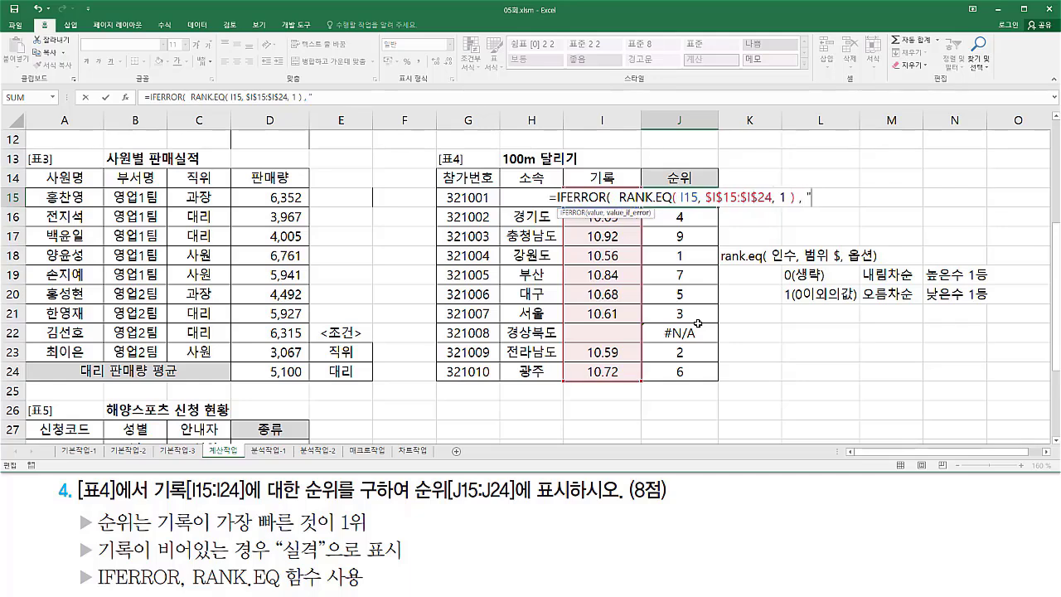
pyautogui.write(' "시')
pyautogui.write('격')
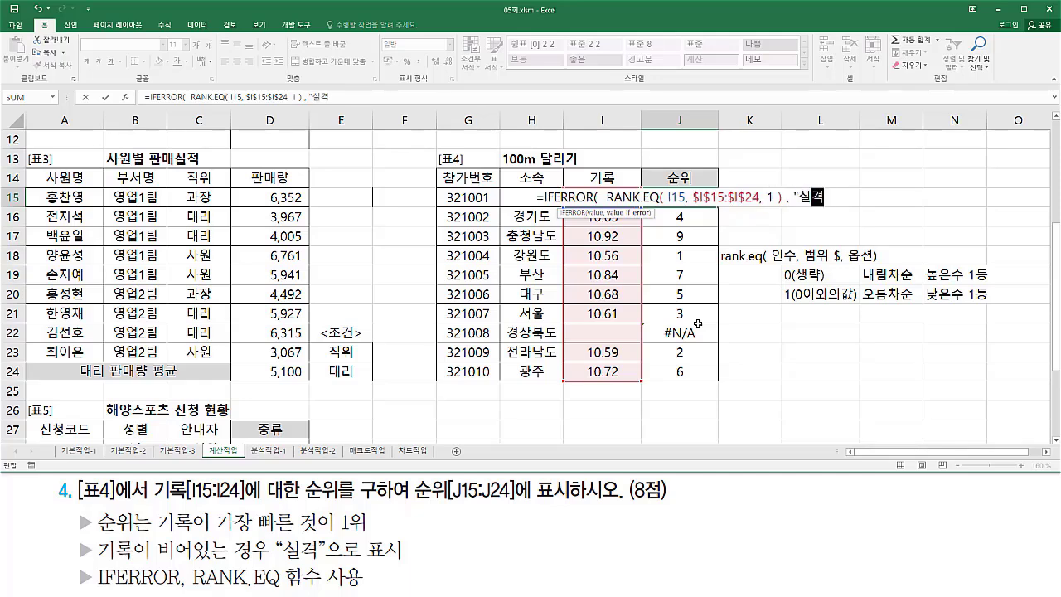
pyautogui.write('"')
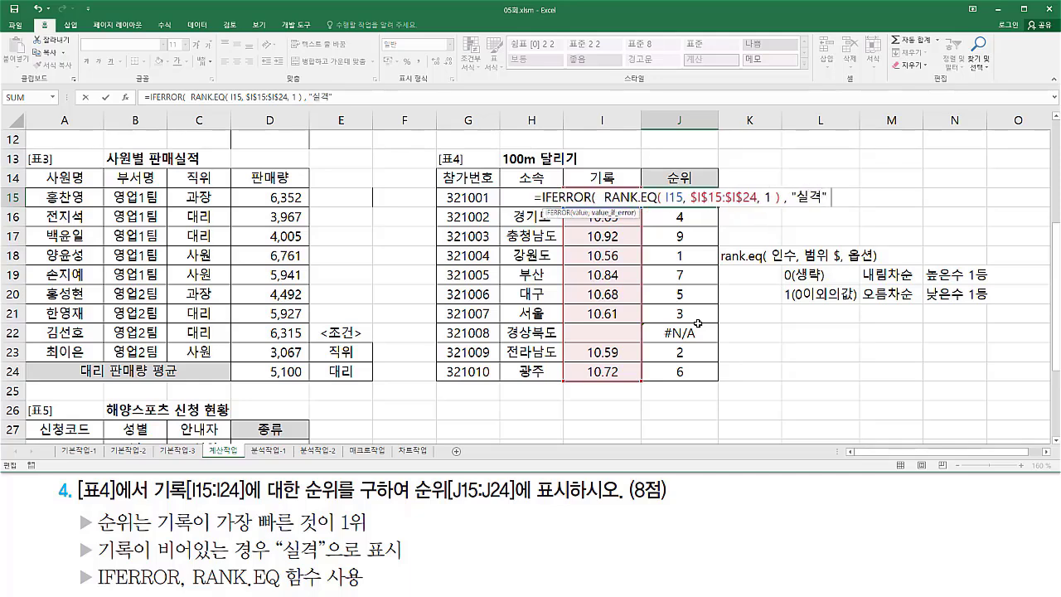
pyautogui.write(' )')
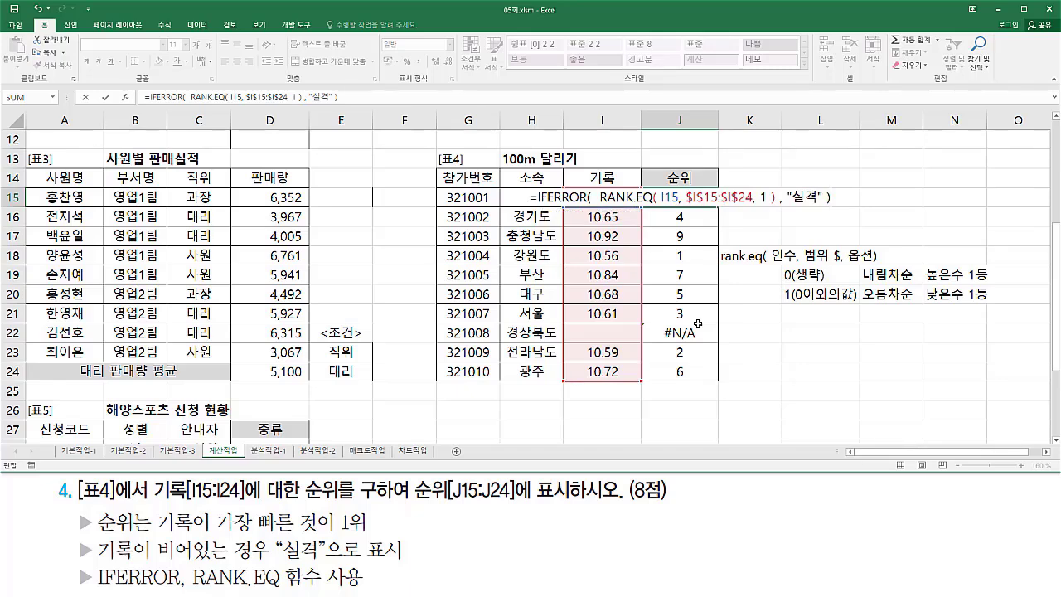
pyautogui.press('Return')
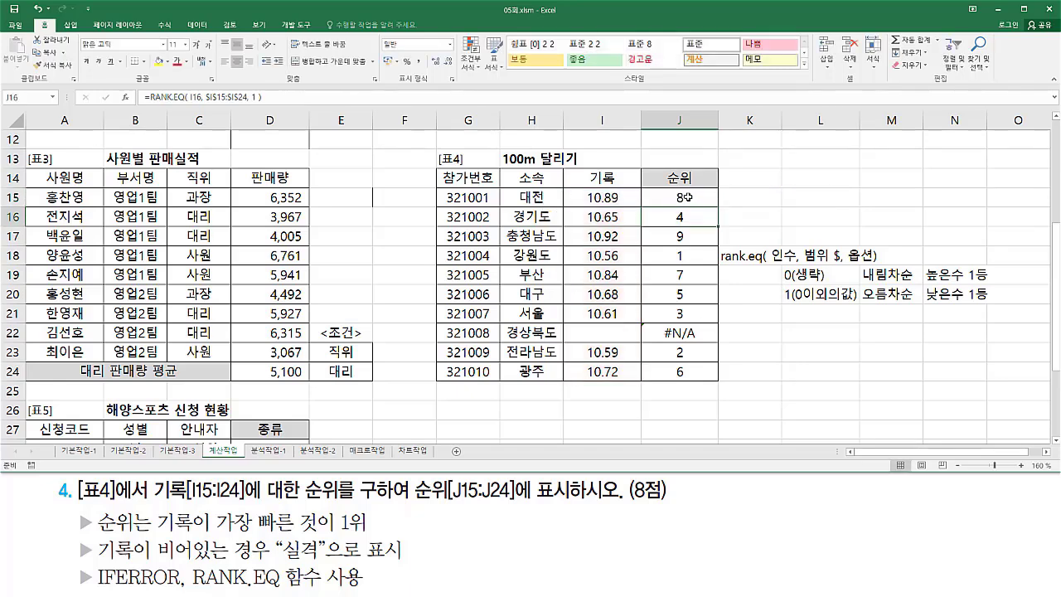
# Fill the IFERROR ranking formula from J15 down through J24
pyautogui.click(687, 196)
pyautogui.moveTo(720, 207); pyautogui.dragTo(719, 320)
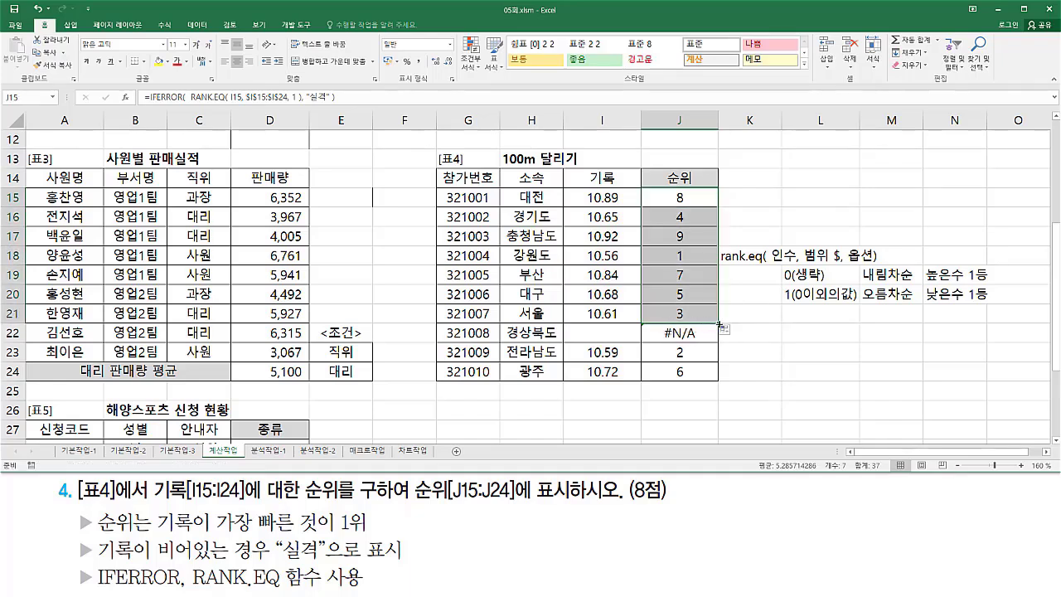
pyautogui.moveTo(719, 324); pyautogui.dragTo(720, 381)
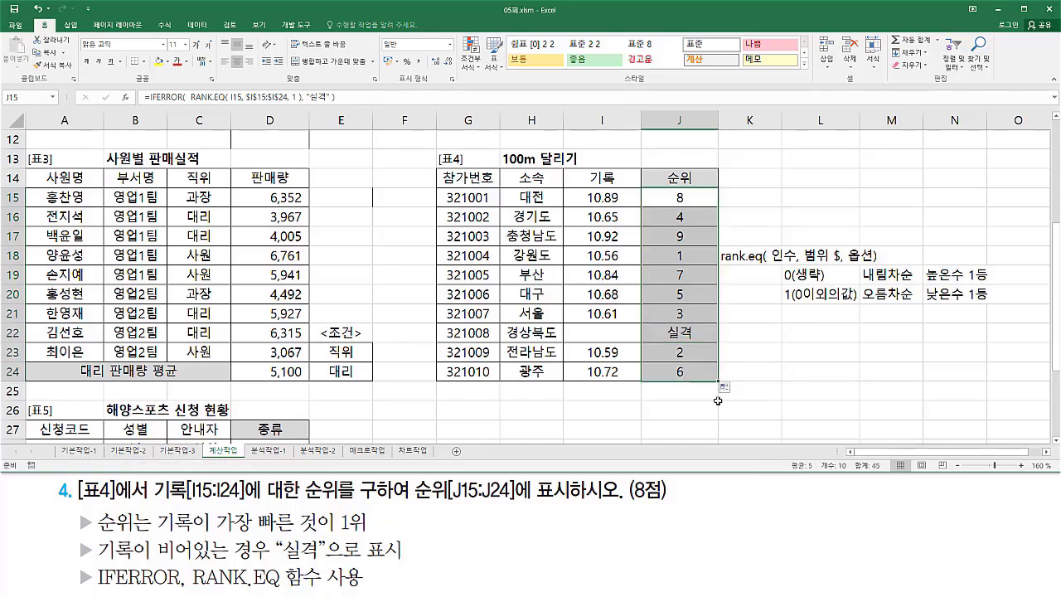
# Note the formula =IFERROR( RANK.EQ( I15, $I$15:$I$24, 1 ), "실격" ) as text in G25 below the 100m table
pyautogui.click(480, 389)
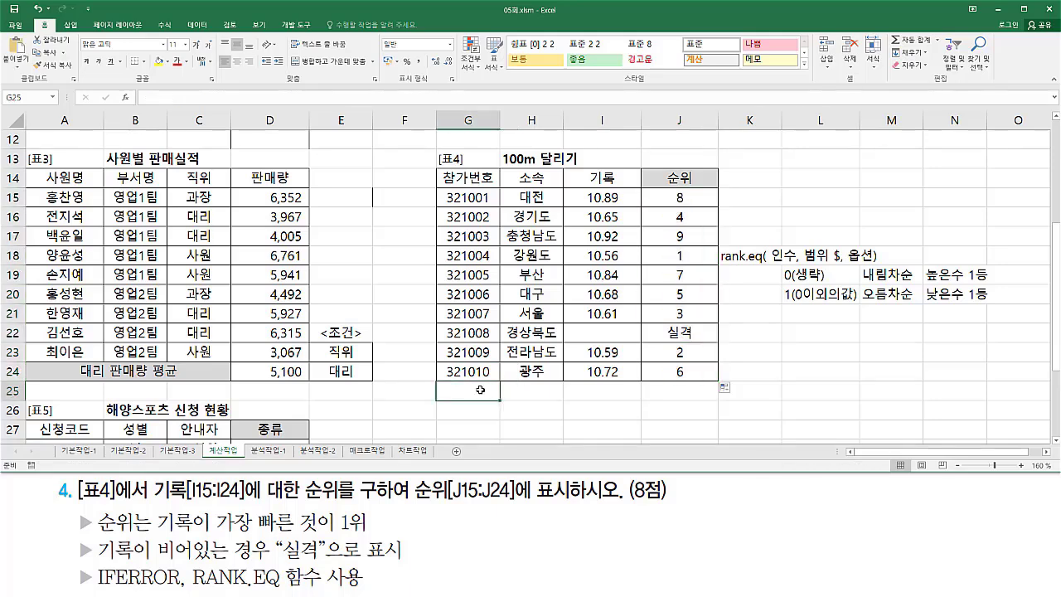
pyautogui.write('=IFERROR( RANK.EQ( I15, $I$15:$I$24, 1 ), "실격" )')
pyautogui.press('Return')
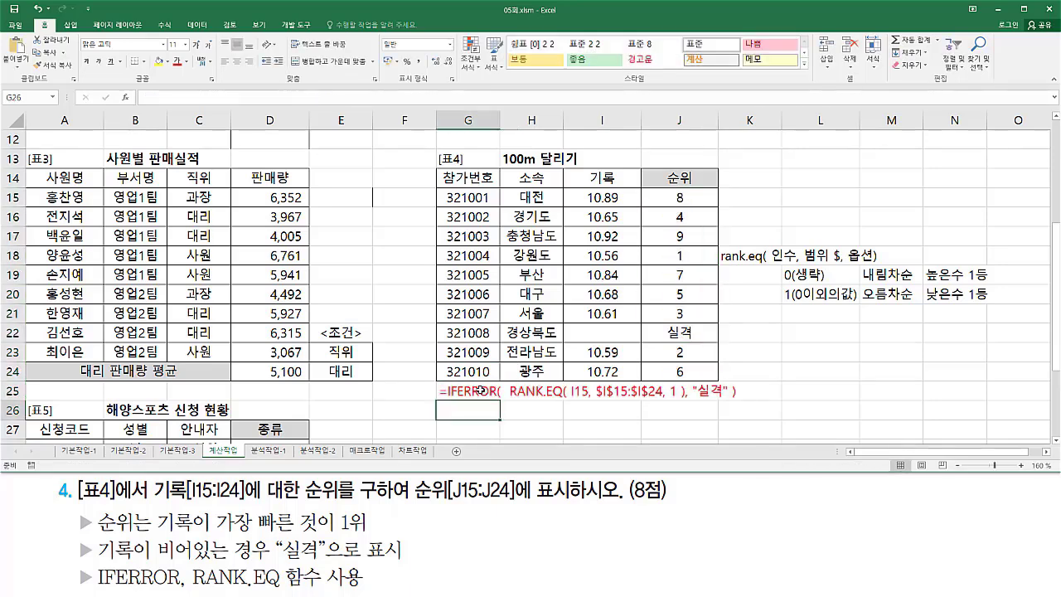
pyautogui.click(886, 378)
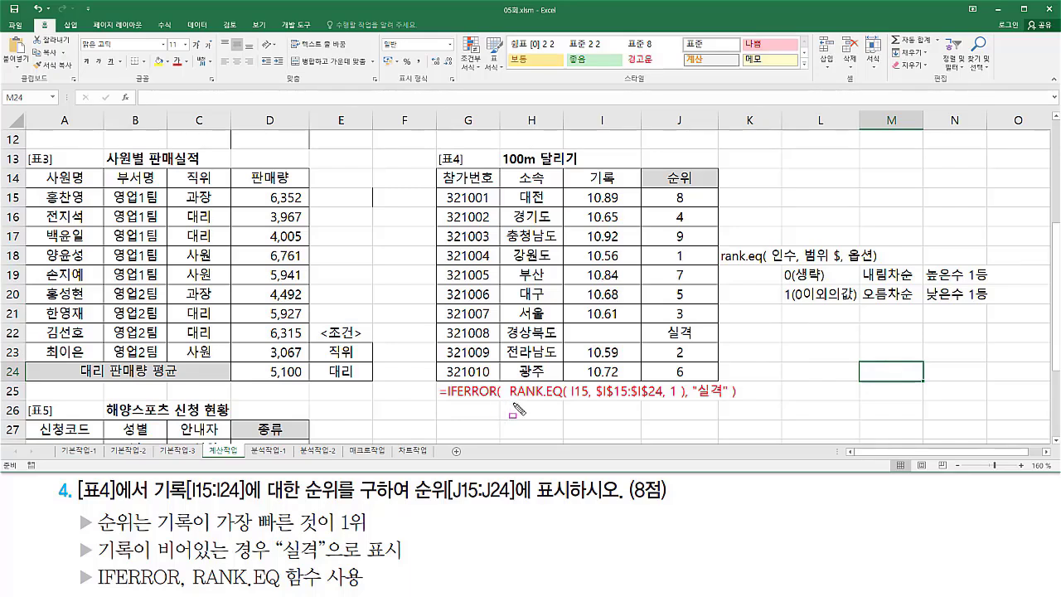
# Examine the RANK.EQ arguments of the noted formula against the records and ranks in the 100m table
pyautogui.moveTo(509, 398); pyautogui.dragTo(663, 401)
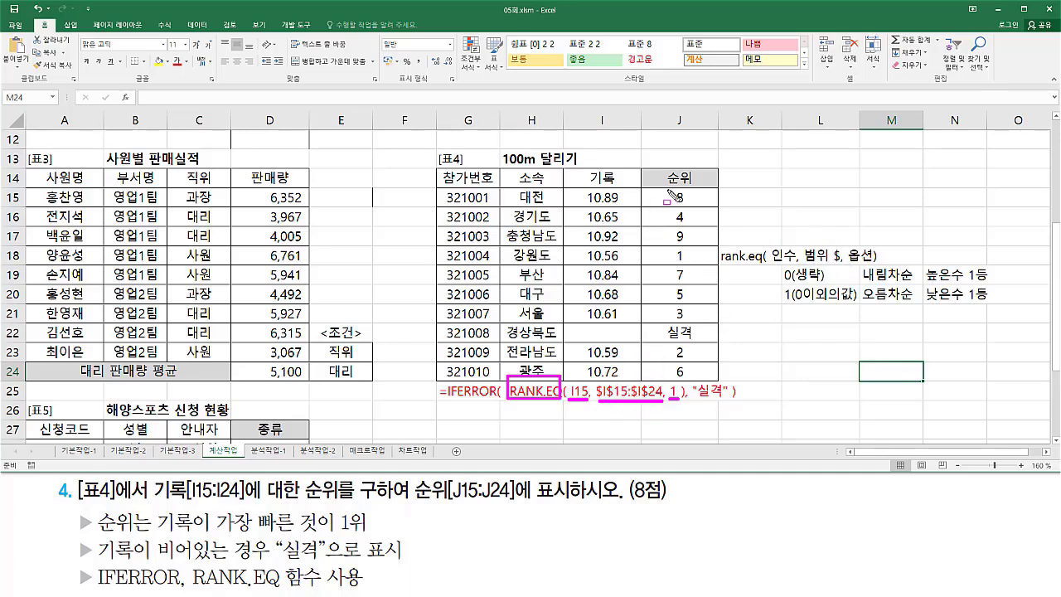
pyautogui.moveTo(669, 190); pyautogui.dragTo(694, 204)
pyautogui.moveTo(585, 191); pyautogui.dragTo(624, 203)
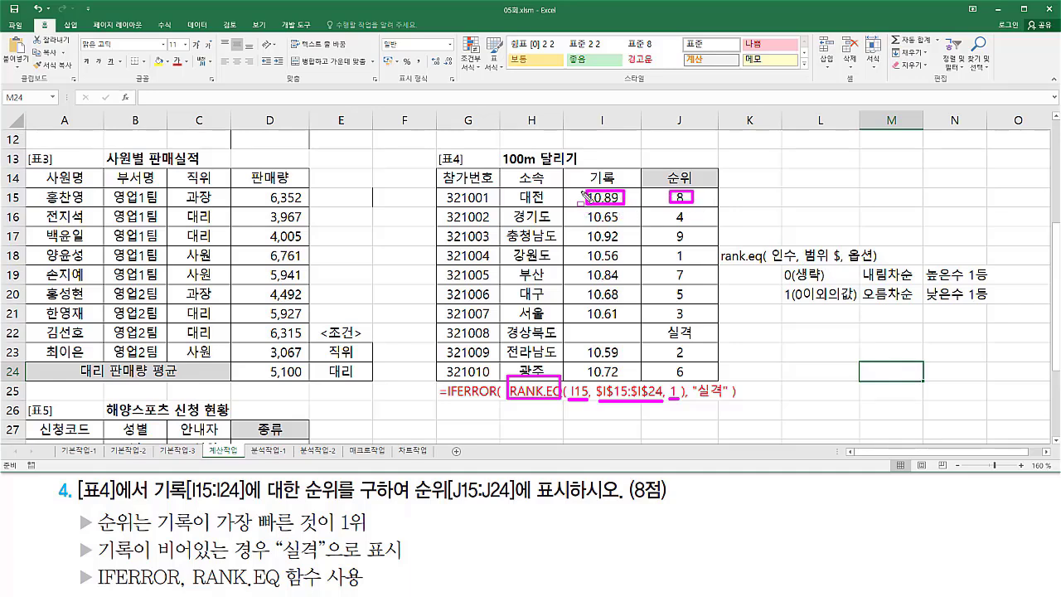
pyautogui.moveTo(567, 183); pyautogui.dragTo(605, 182)
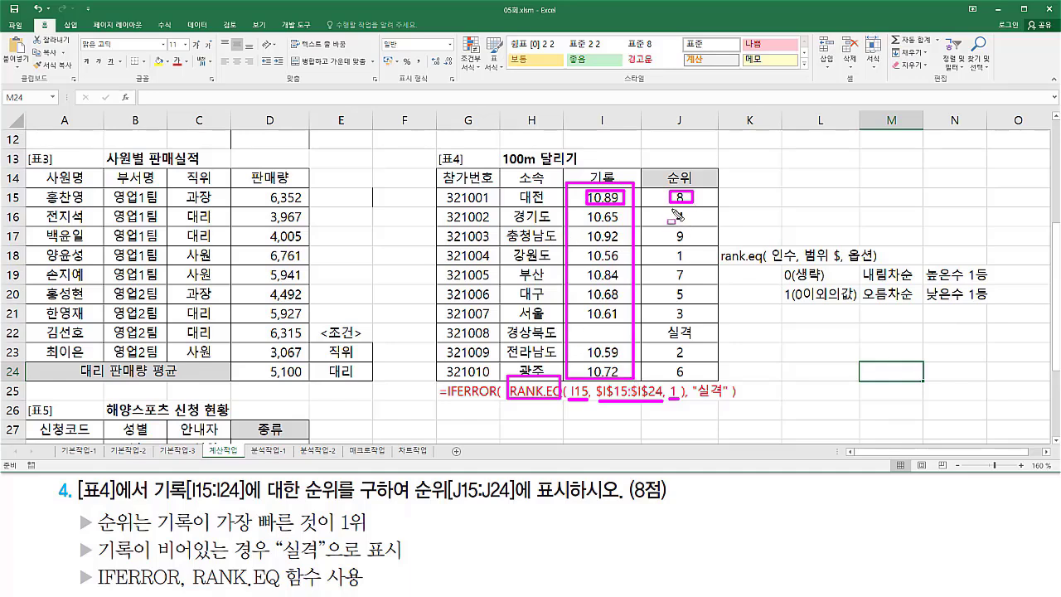
pyautogui.moveTo(672, 209); pyautogui.dragTo(691, 224)
pyautogui.moveTo(588, 211); pyautogui.dragTo(624, 224)
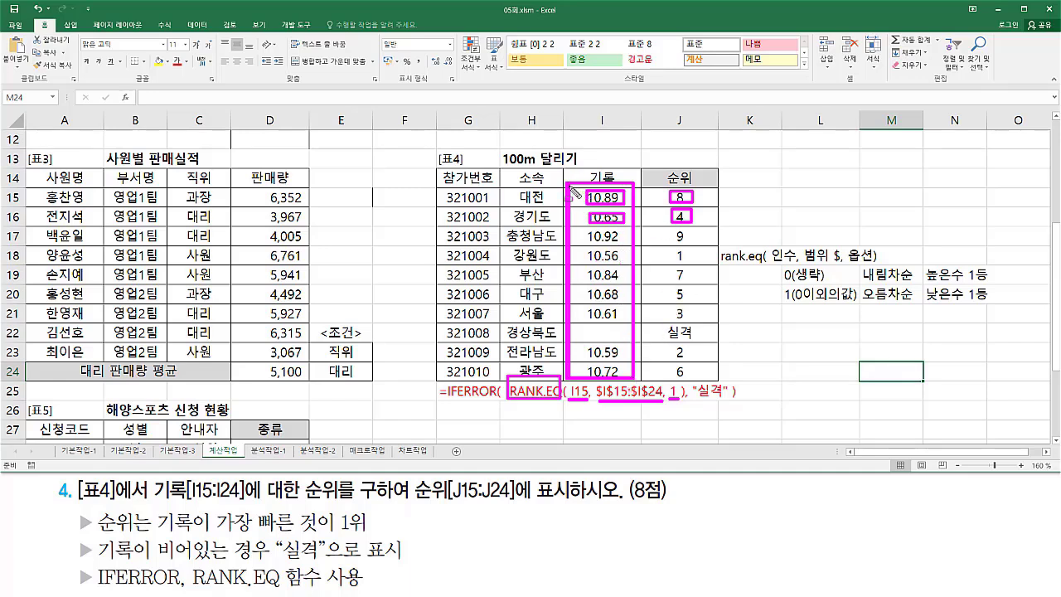
pyautogui.moveTo(572, 191)
pyautogui.mouseDown()
pyautogui.moveTo(635, 377)
pyautogui.moveTo(621, 418)
pyautogui.moveTo(665, 411)
pyautogui.mouseUp()
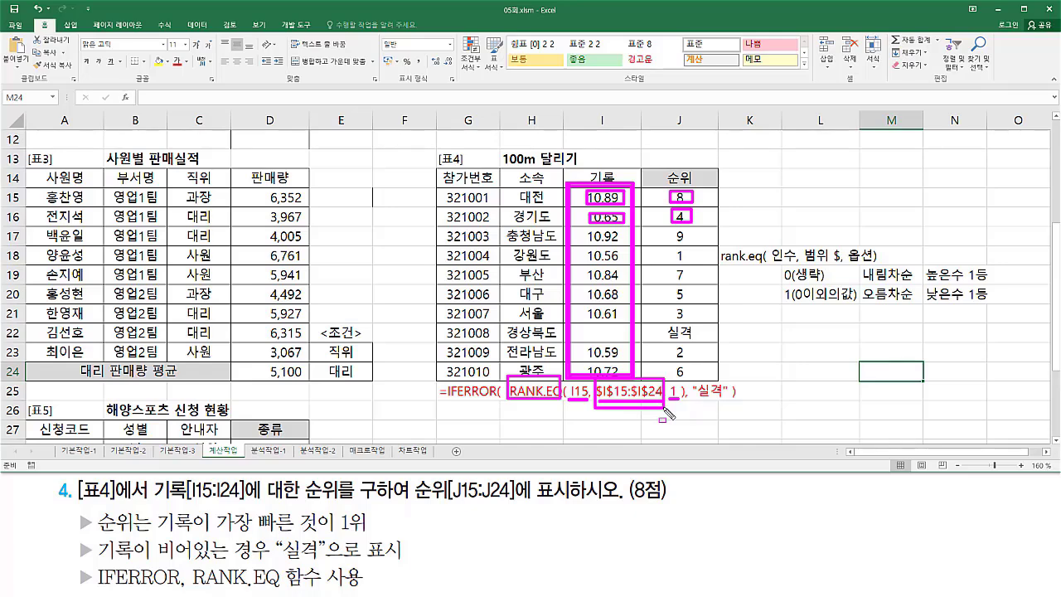
pyautogui.press('Escape')
pyautogui.hotkey('ctrl', '2')
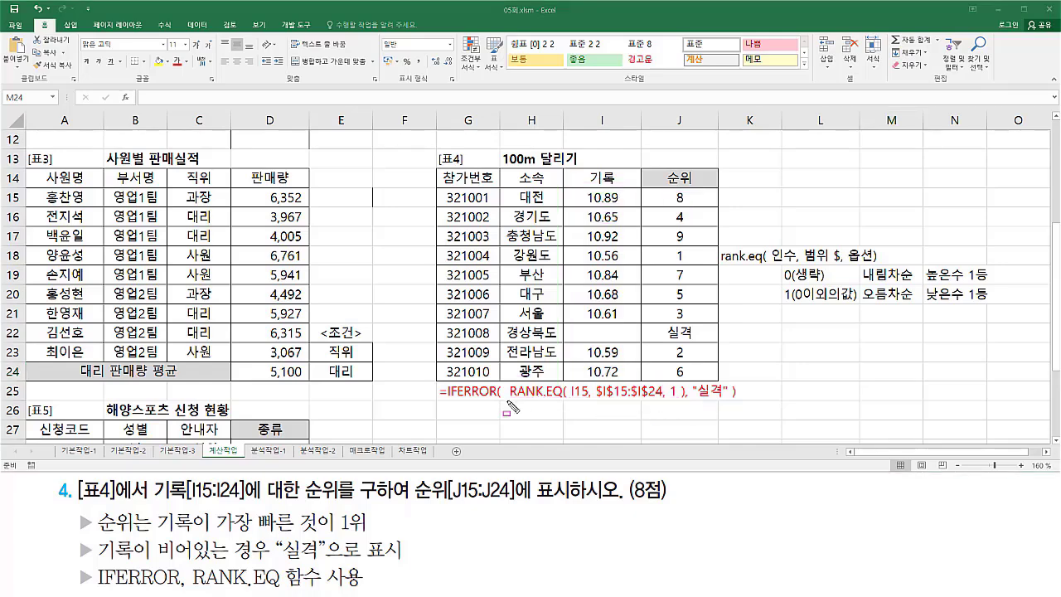
# Compare the IFERROR part of the noted formula with the task's requirement for blank records
pyautogui.moveTo(507, 401)
pyautogui.mouseDown()
pyautogui.moveTo(673, 409)
pyautogui.moveTo(686, 383)
pyautogui.mouseUp()
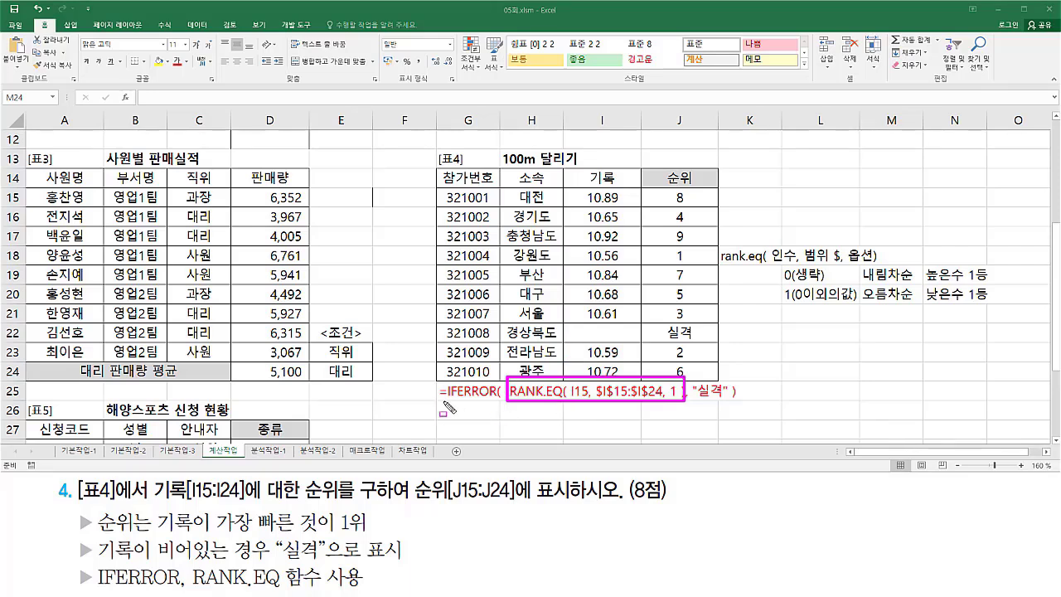
pyautogui.moveTo(445, 403); pyautogui.dragTo(491, 403)
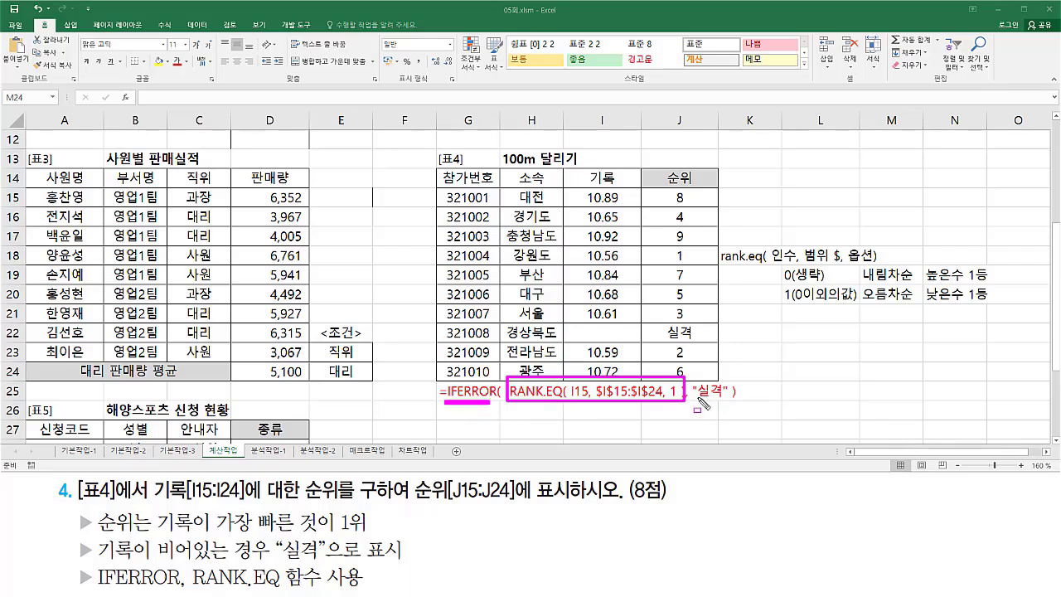
pyautogui.moveTo(699, 399); pyautogui.dragTo(729, 399)
pyautogui.moveTo(100, 569)
pyautogui.mouseDown()
pyautogui.moveTo(264, 567)
pyautogui.moveTo(289, 551)
pyautogui.moveTo(328, 567)
pyautogui.mouseUp()
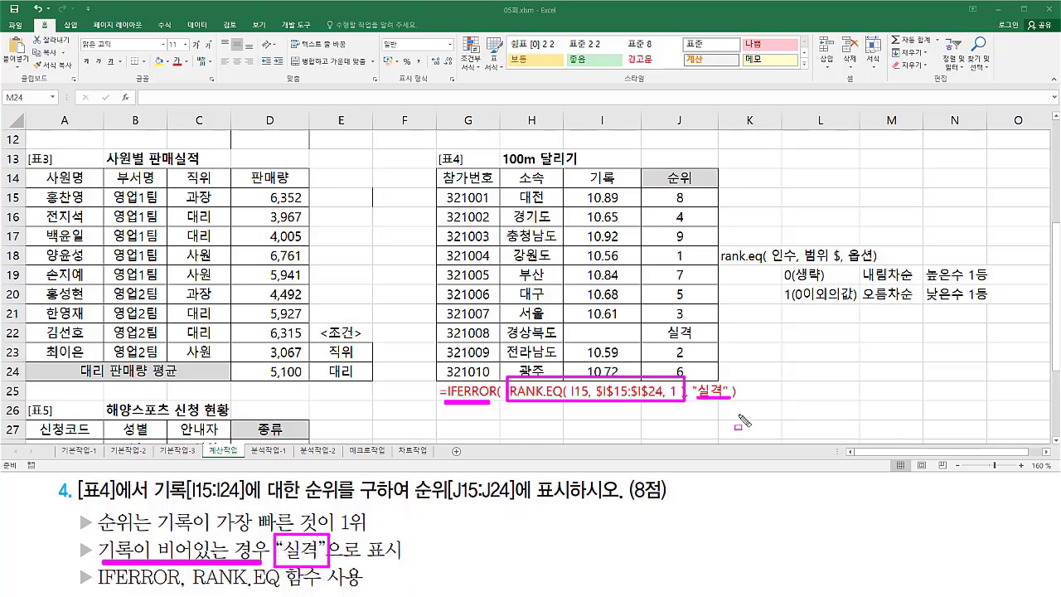
pyautogui.press('Escape')
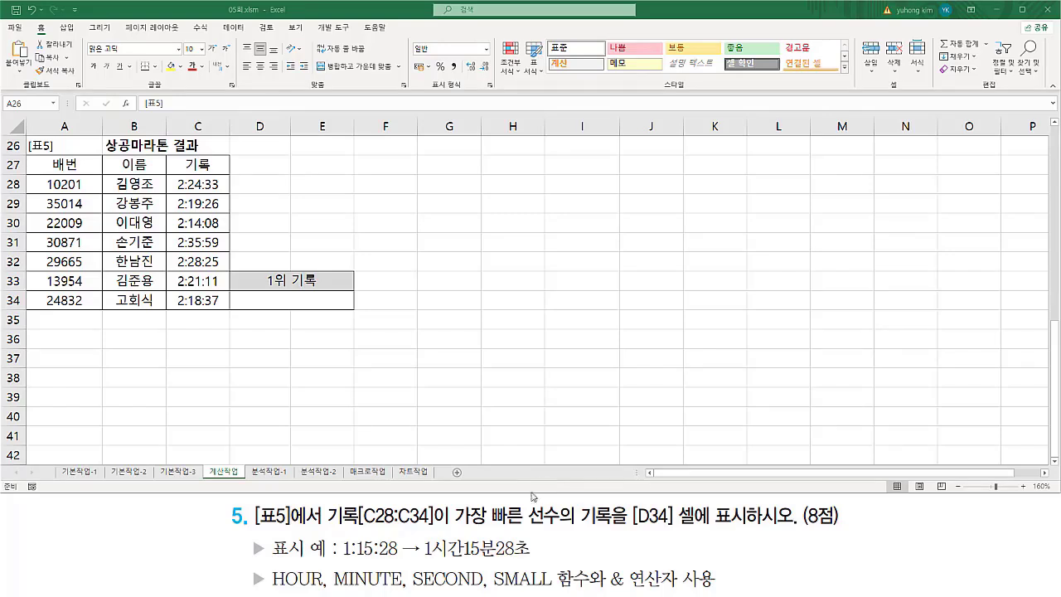
# Examine task 5 against the marathon table: record range C28:C34, result cell D34, the display example and the SMALL function
pyautogui.hotkey('ctrl', '2')
pyautogui.moveTo(254, 535); pyautogui.dragTo(320, 534)
pyautogui.moveTo(26, 136)
pyautogui.mouseDown()
pyautogui.moveTo(25, 189)
pyautogui.moveTo(197, 308)
pyautogui.moveTo(227, 308)
pyautogui.mouseUp()
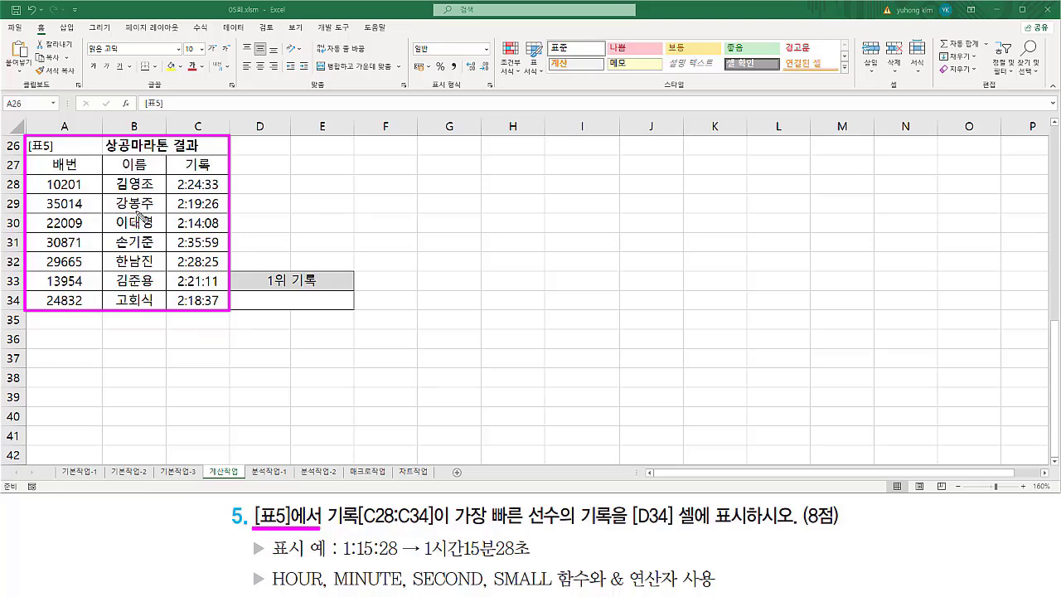
pyautogui.moveTo(325, 501)
pyautogui.mouseDown()
pyautogui.moveTo(406, 535)
pyautogui.moveTo(433, 532)
pyautogui.mouseUp()
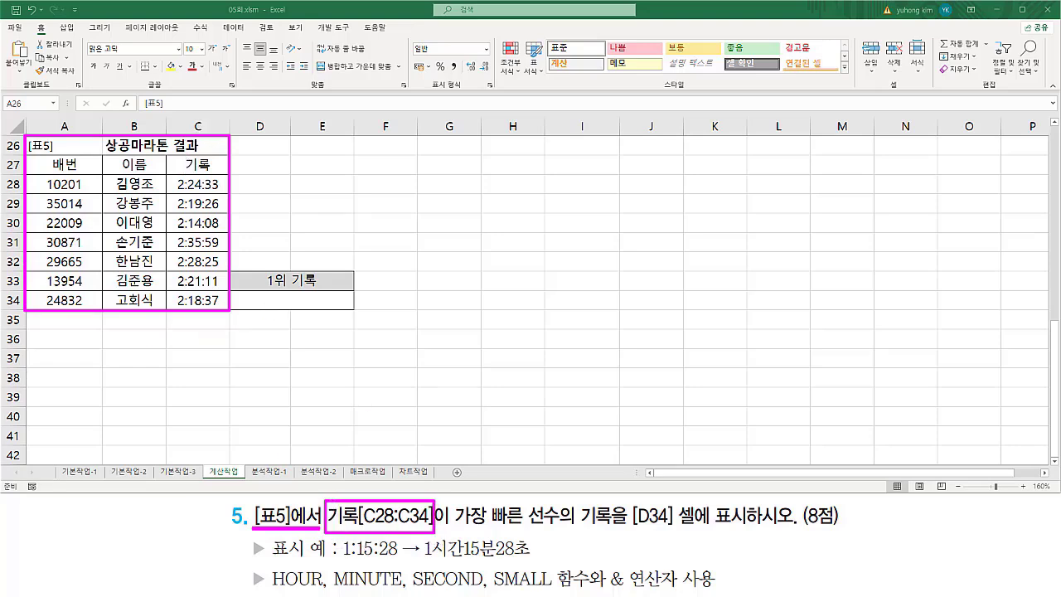
pyautogui.press('e')
pyautogui.moveTo(180, 154); pyautogui.dragTo(219, 173)
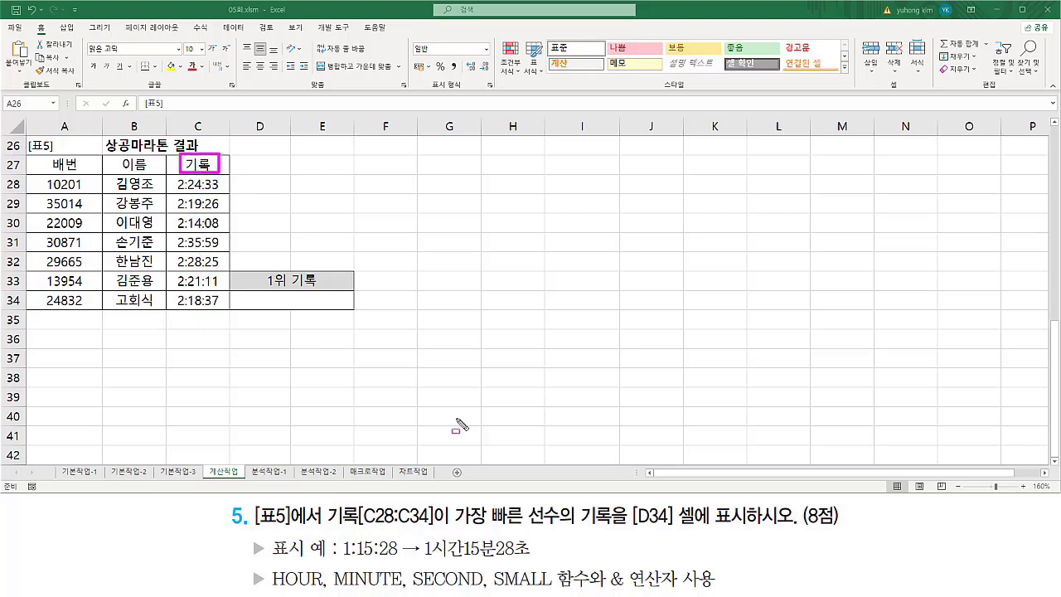
pyautogui.moveTo(452, 527); pyautogui.dragTo(750, 529)
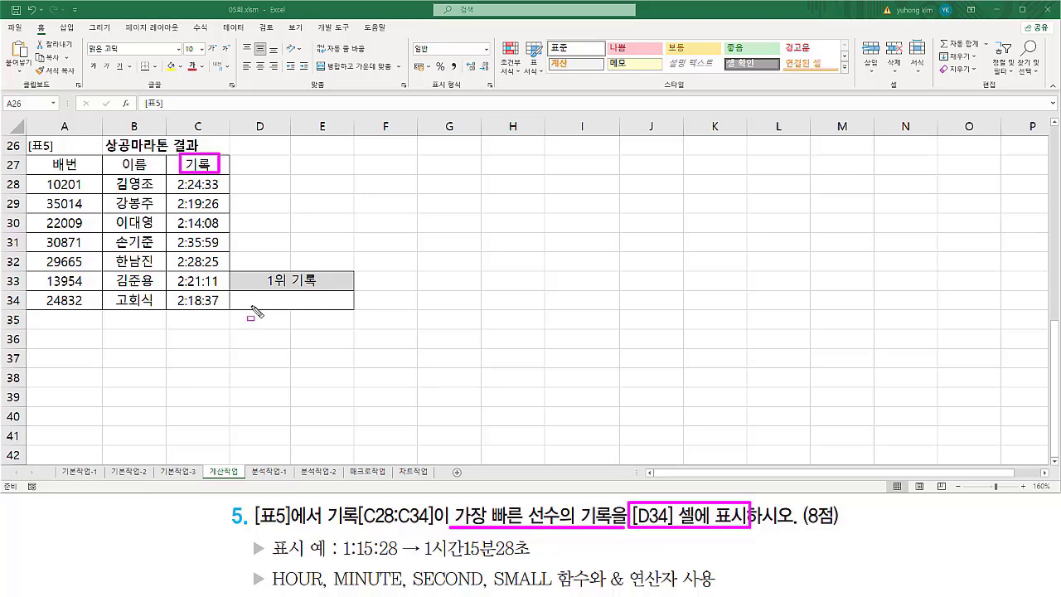
pyautogui.moveTo(251, 307); pyautogui.dragTo(338, 307)
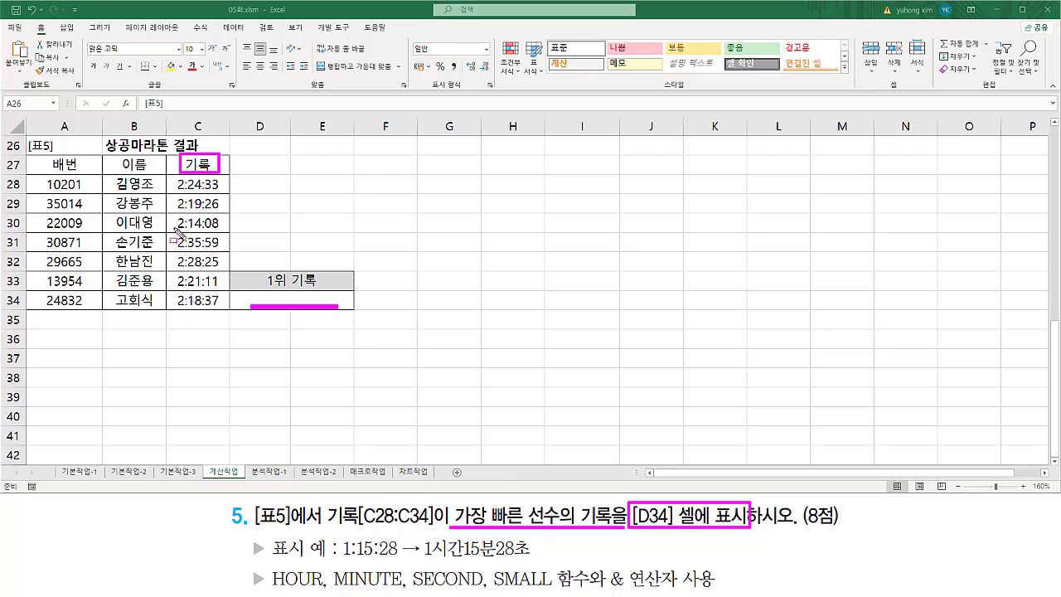
pyautogui.moveTo(174, 233); pyautogui.dragTo(217, 232)
pyautogui.moveTo(493, 587); pyautogui.dragTo(587, 589)
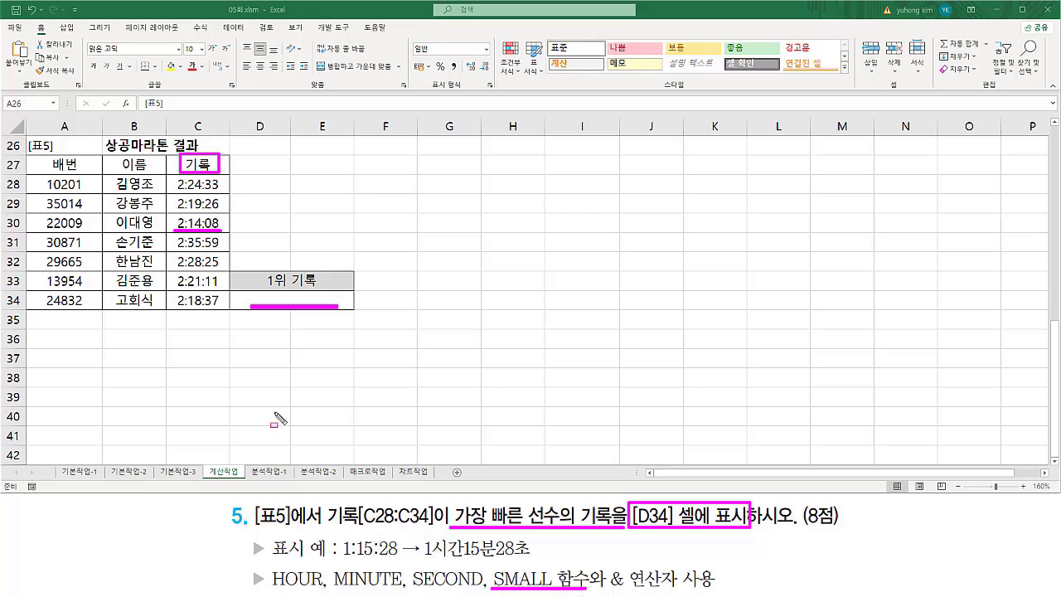
pyautogui.moveTo(173, 214)
pyautogui.mouseDown()
pyautogui.moveTo(199, 233)
pyautogui.moveTo(222, 218)
pyautogui.mouseUp()
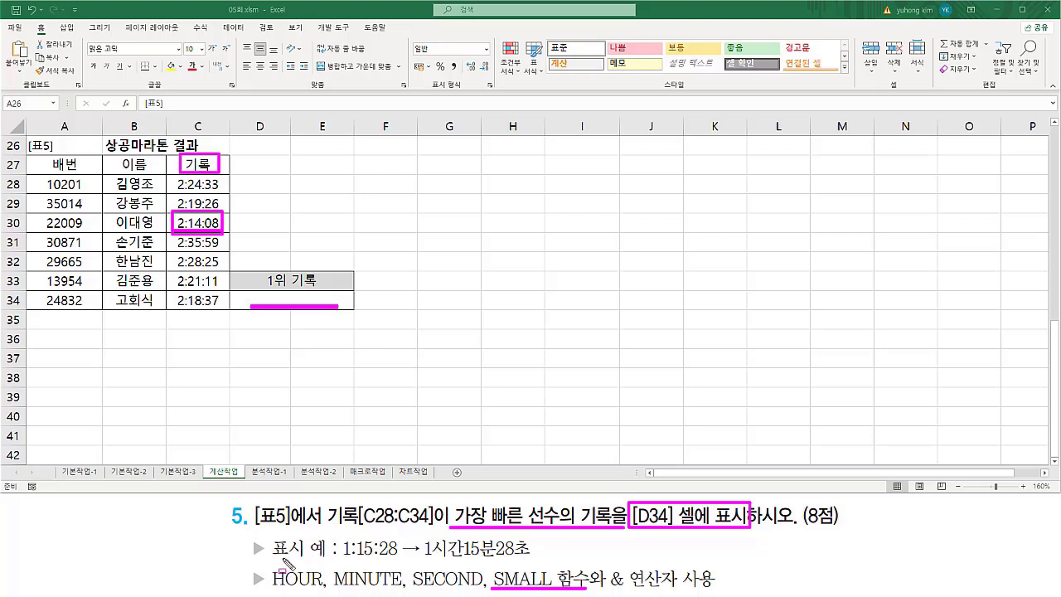
pyautogui.moveTo(267, 561); pyautogui.dragTo(400, 558)
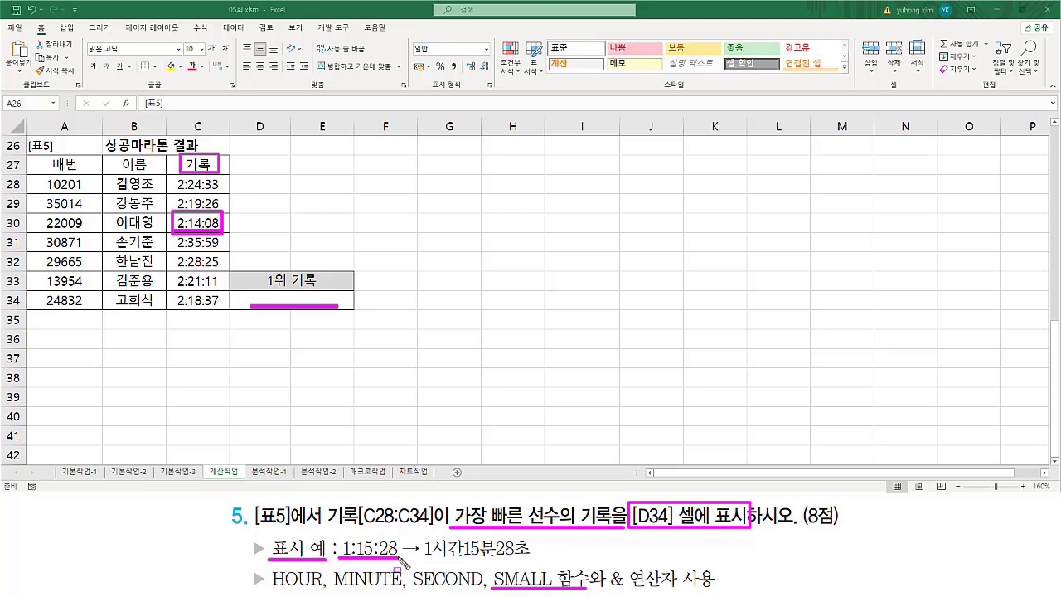
pyautogui.moveTo(423, 558); pyautogui.dragTo(531, 559)
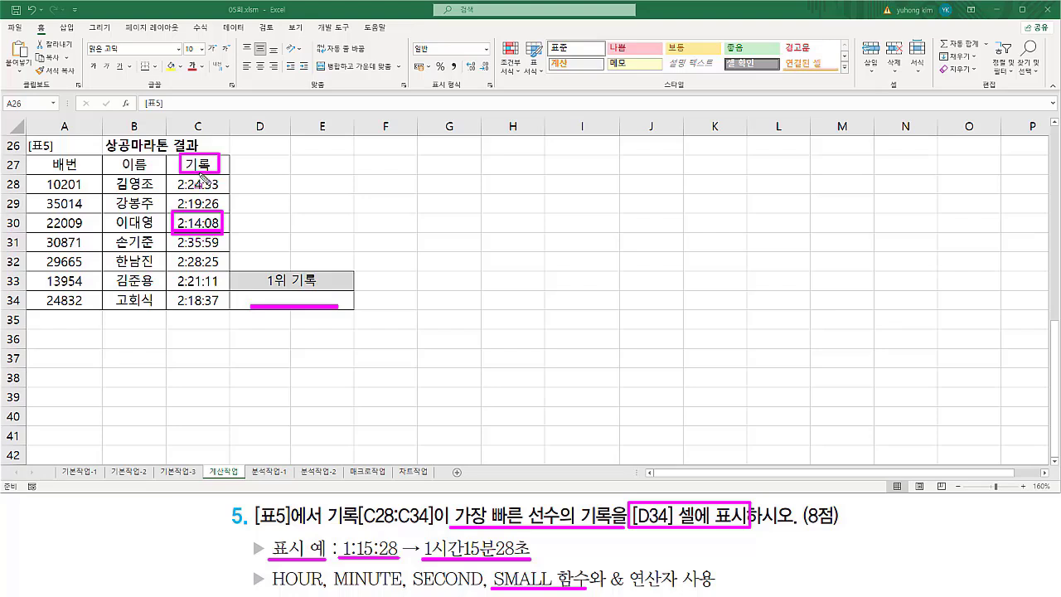
pyautogui.press('Escape')
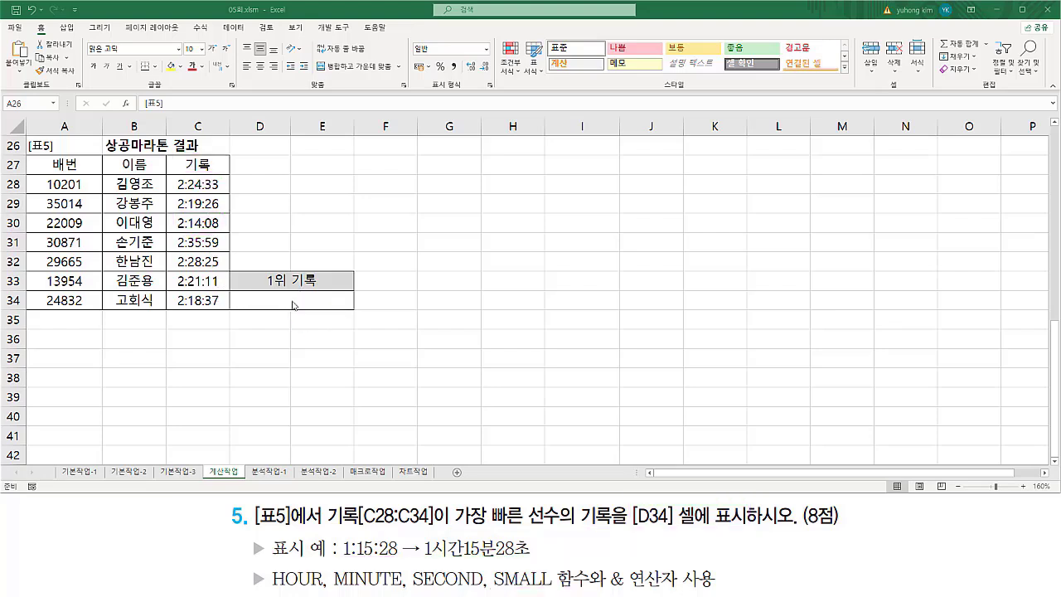
# Enter =SMALL( C28:C34, 1 ) in D34 to get the fastest marathon record
pyautogui.click(305, 303)
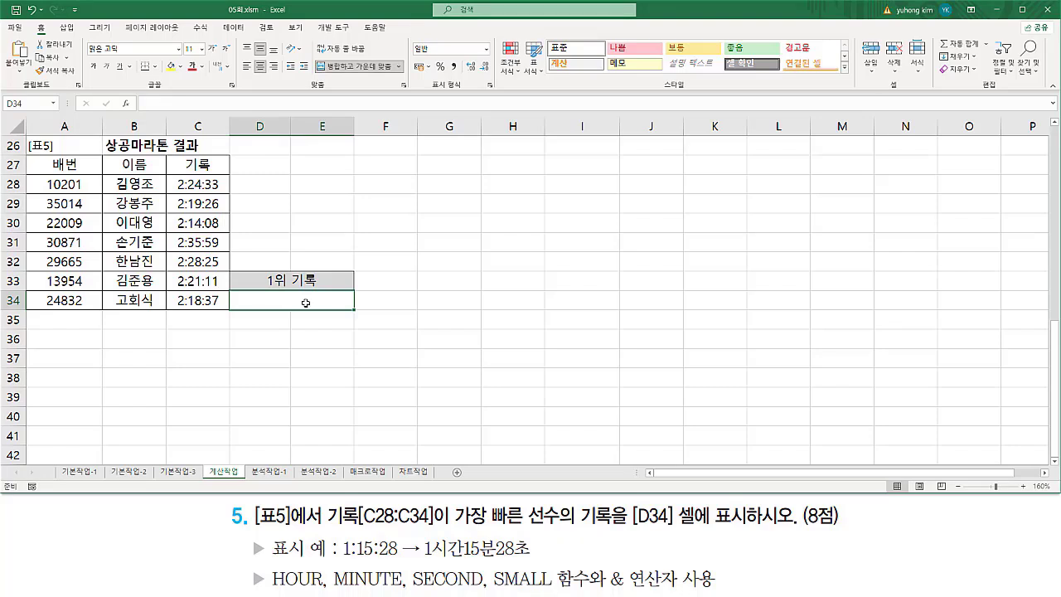
pyautogui.write('=')
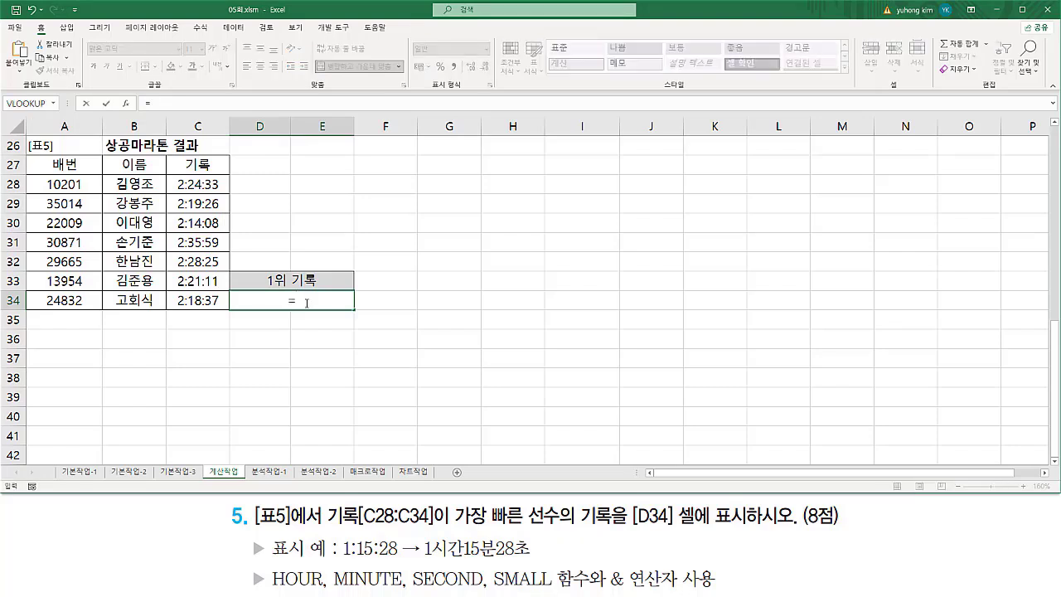
pyautogui.write('small')
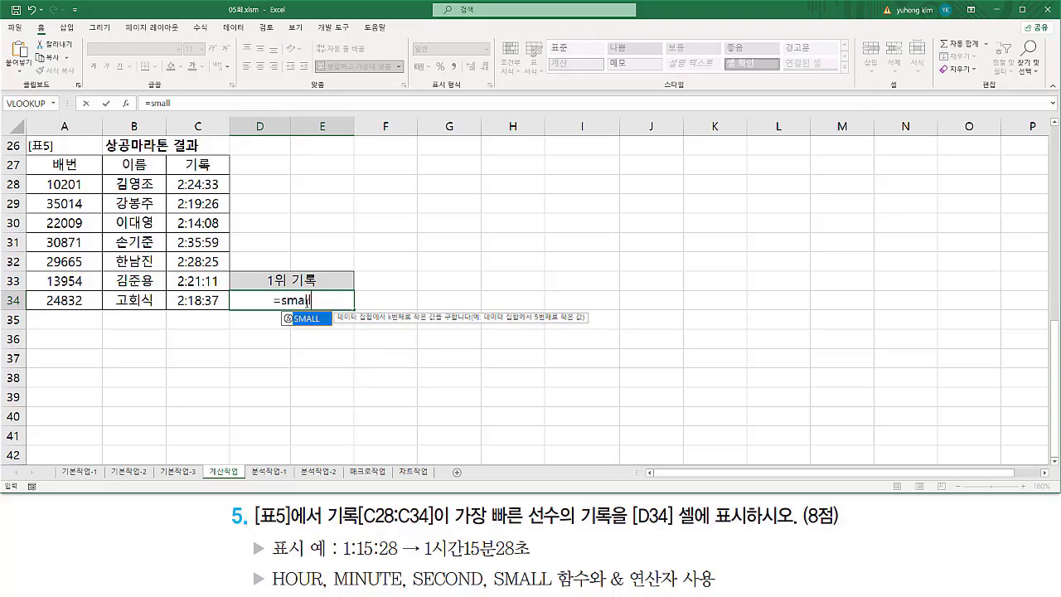
pyautogui.press('Tab')
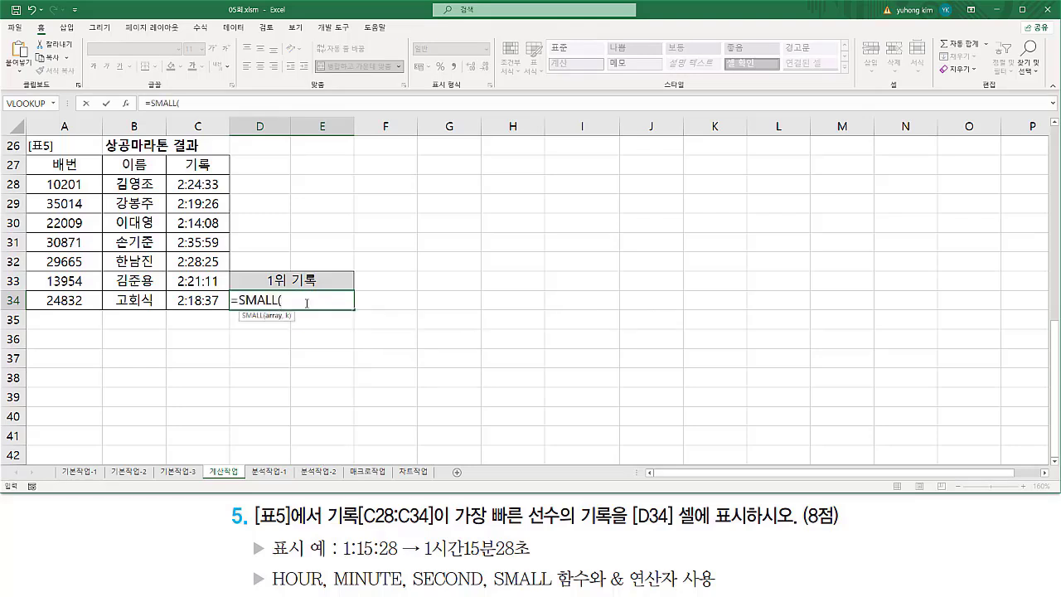
pyautogui.moveTo(199, 184); pyautogui.dragTo(197, 300)
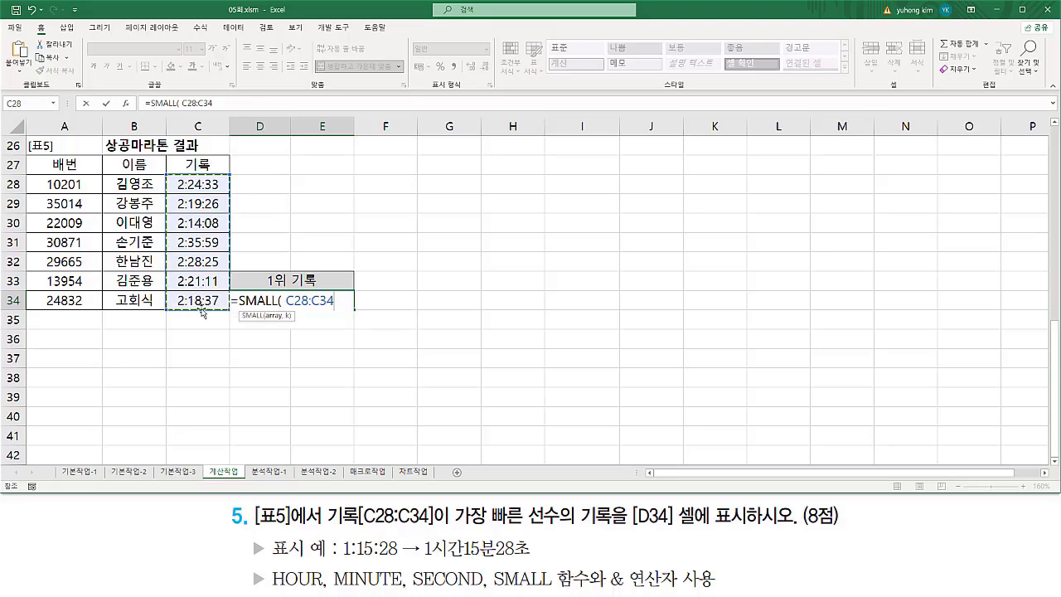
pyautogui.write(',')
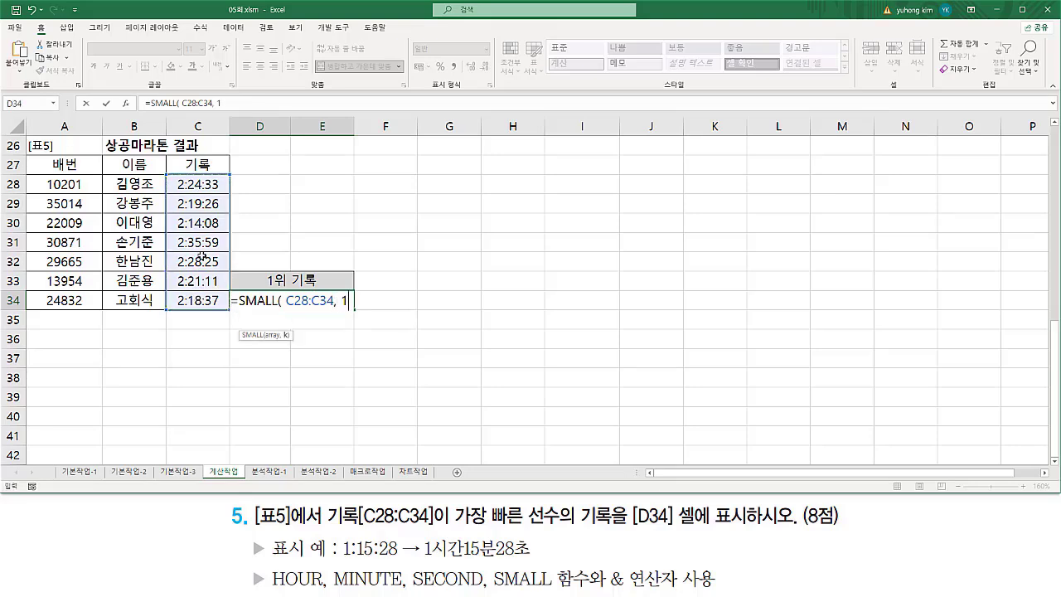
pyautogui.write(' 1 ')
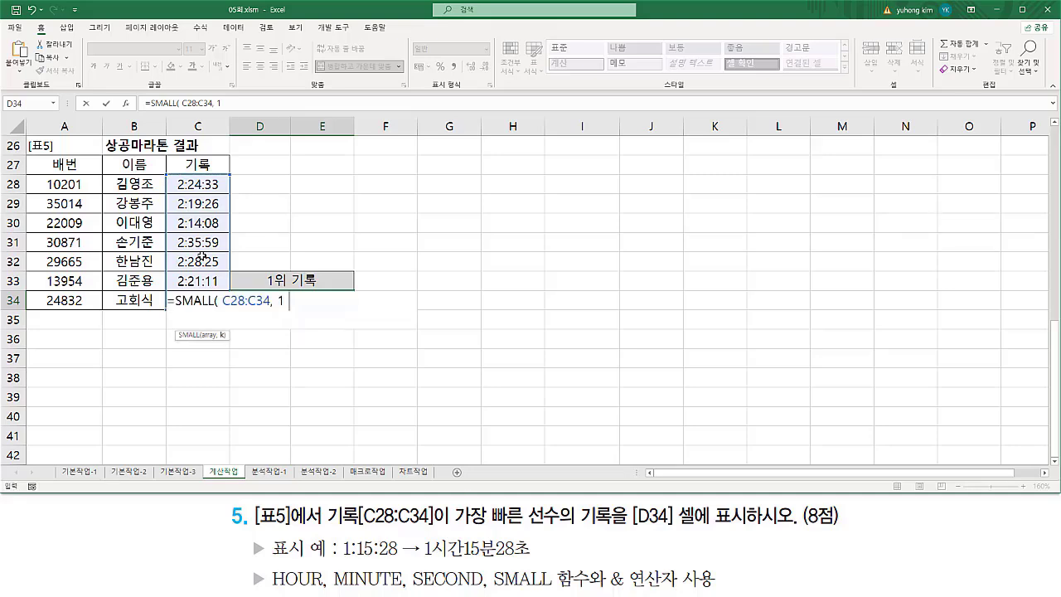
pyautogui.write(')')
pyautogui.press('Return')
# Preview the SMALL result in D34 with the 시간 category of the cell number formats
pyautogui.click(279, 300)
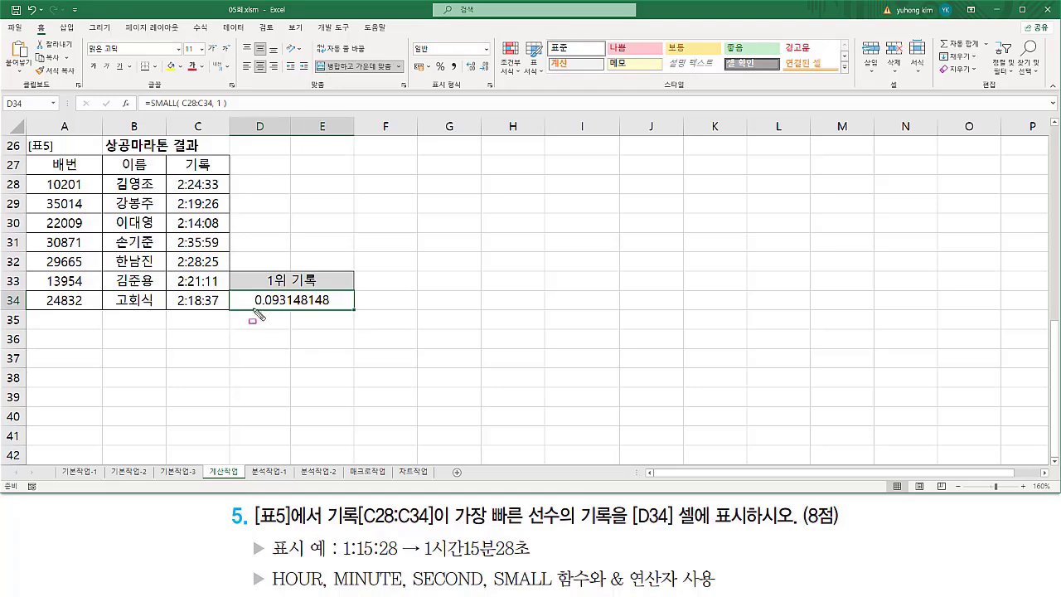
pyautogui.moveTo(249, 307); pyautogui.dragTo(331, 308)
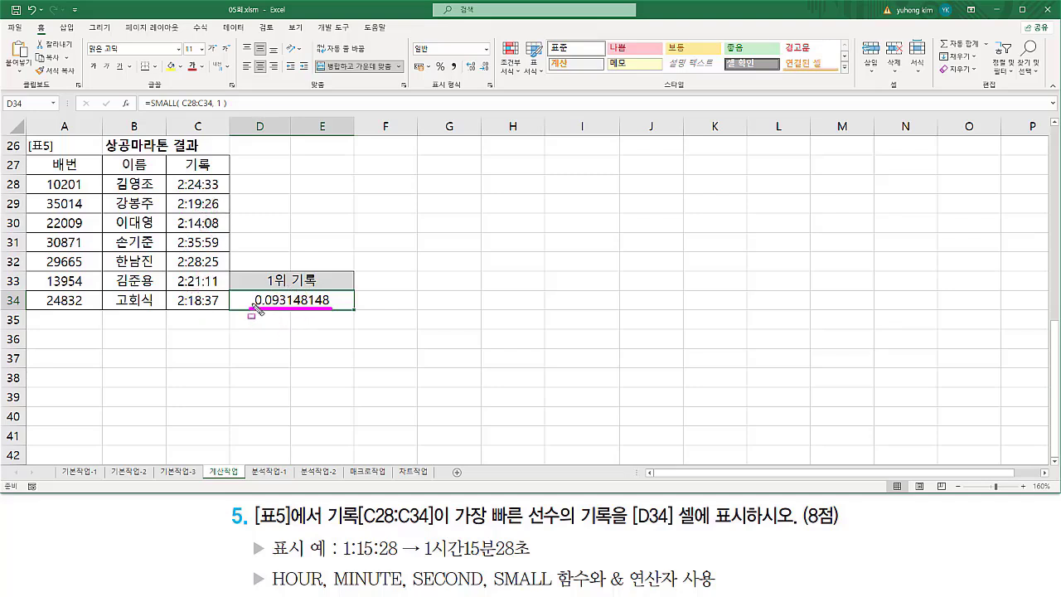
pyautogui.moveTo(252, 308); pyautogui.dragTo(330, 309)
pyautogui.press('Escape')
pyautogui.hotkey('ctrl', '1')
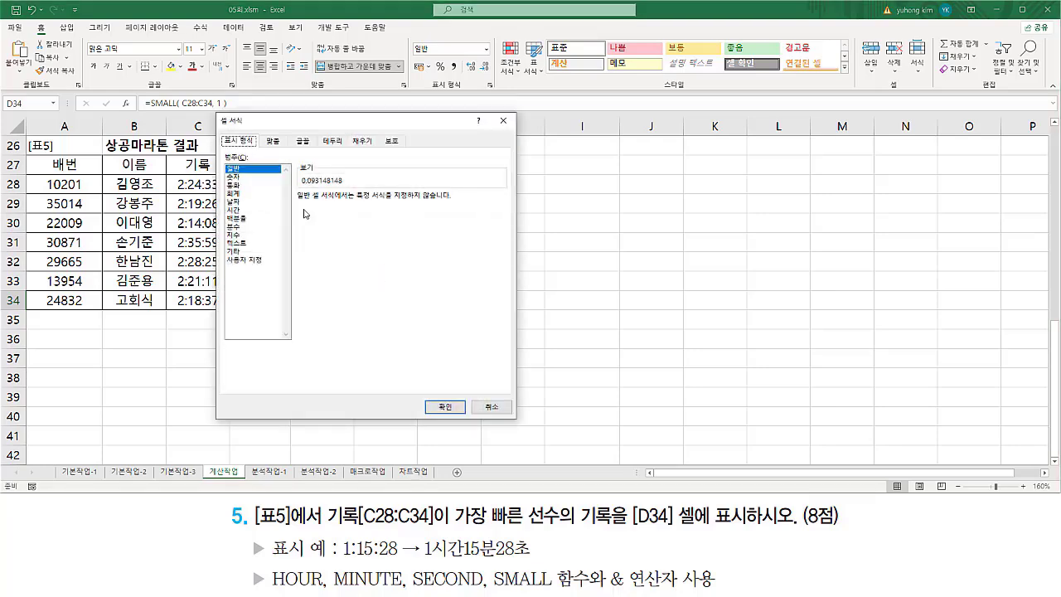
pyautogui.moveTo(315, 126); pyautogui.dragTo(501, 141)
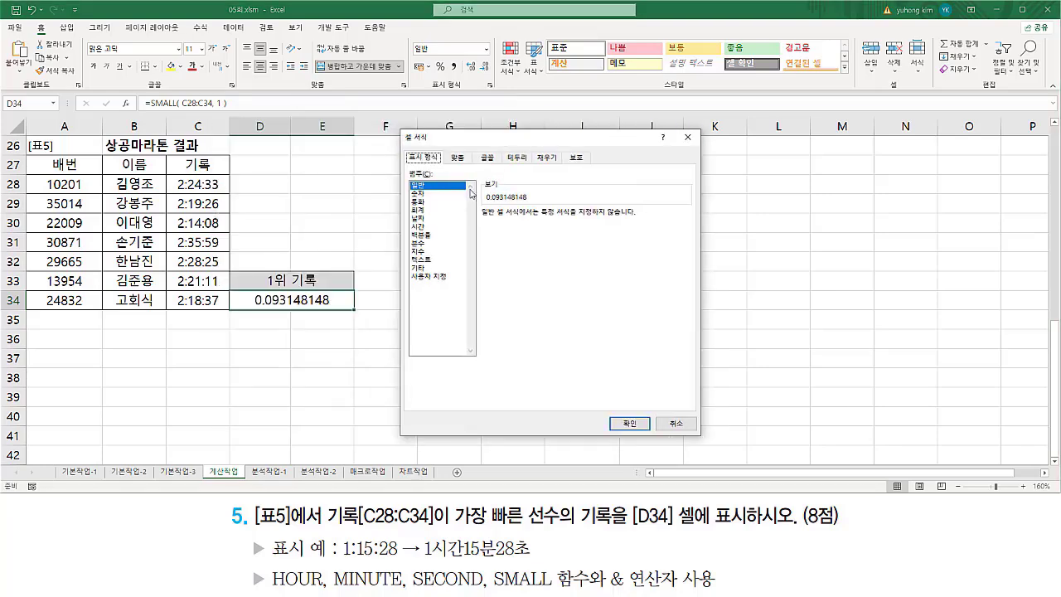
pyautogui.click(424, 227)
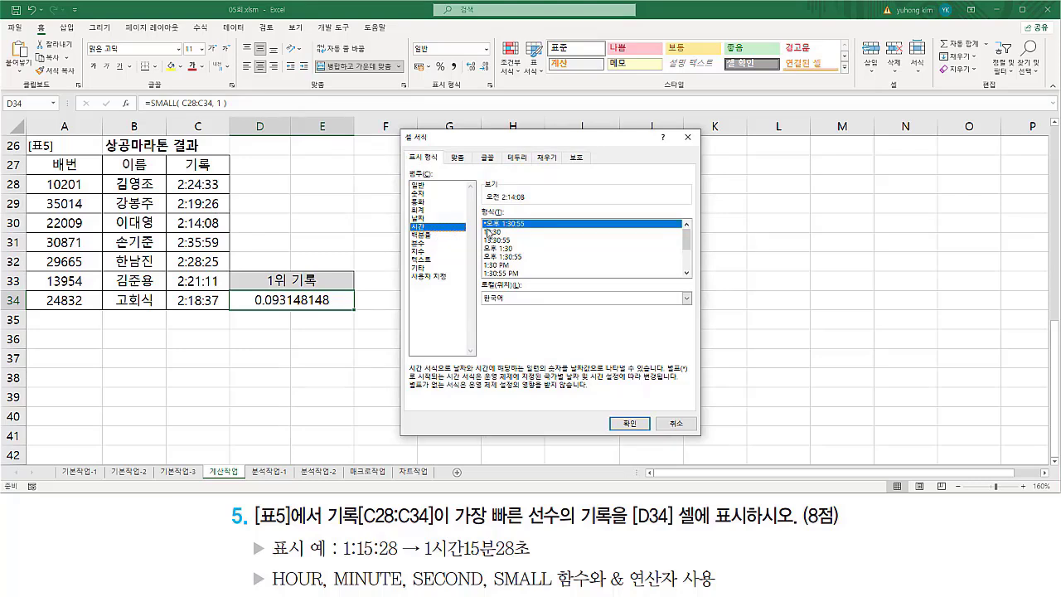
pyautogui.moveTo(407, 220); pyautogui.dragTo(435, 233)
pyautogui.moveTo(482, 202); pyautogui.dragTo(518, 201)
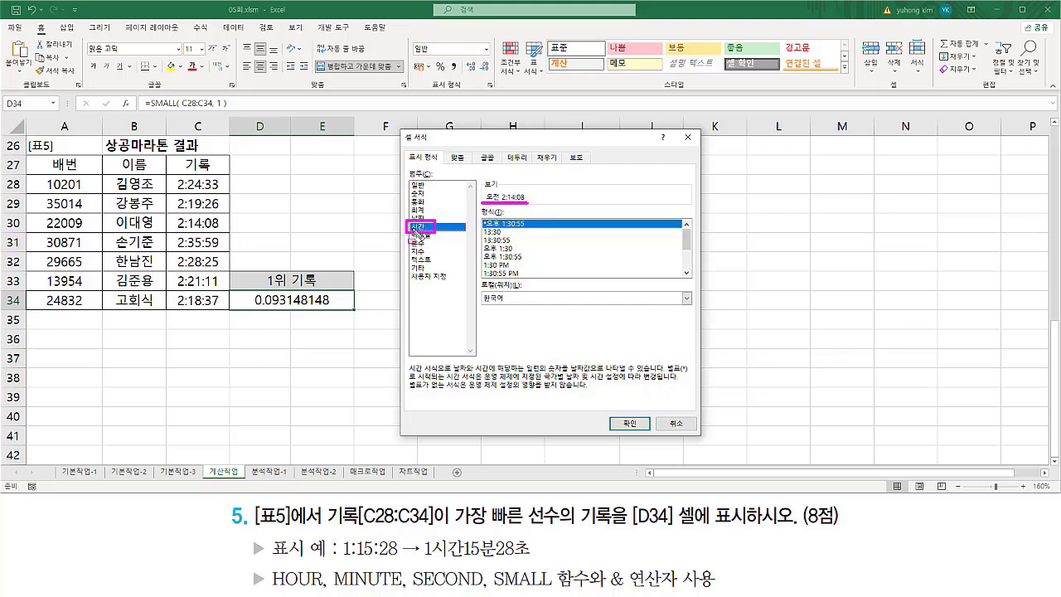
# Compare the time format preview with the record in C30 and the value in D34, and leave the cell format unapplied
pyautogui.moveTo(171, 231); pyautogui.dragTo(204, 231)
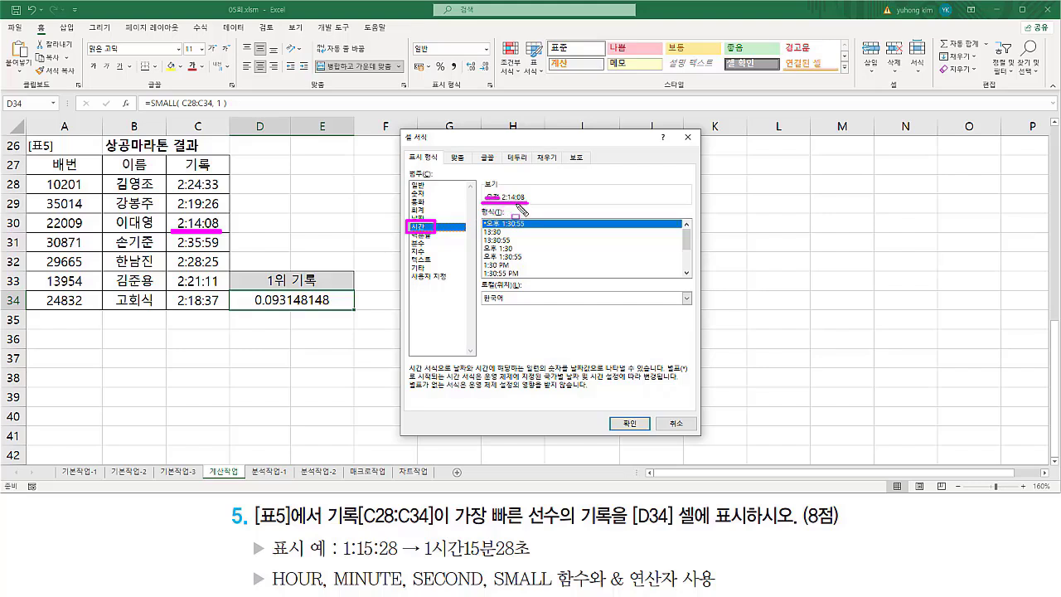
pyautogui.moveTo(247, 291); pyautogui.dragTo(335, 312)
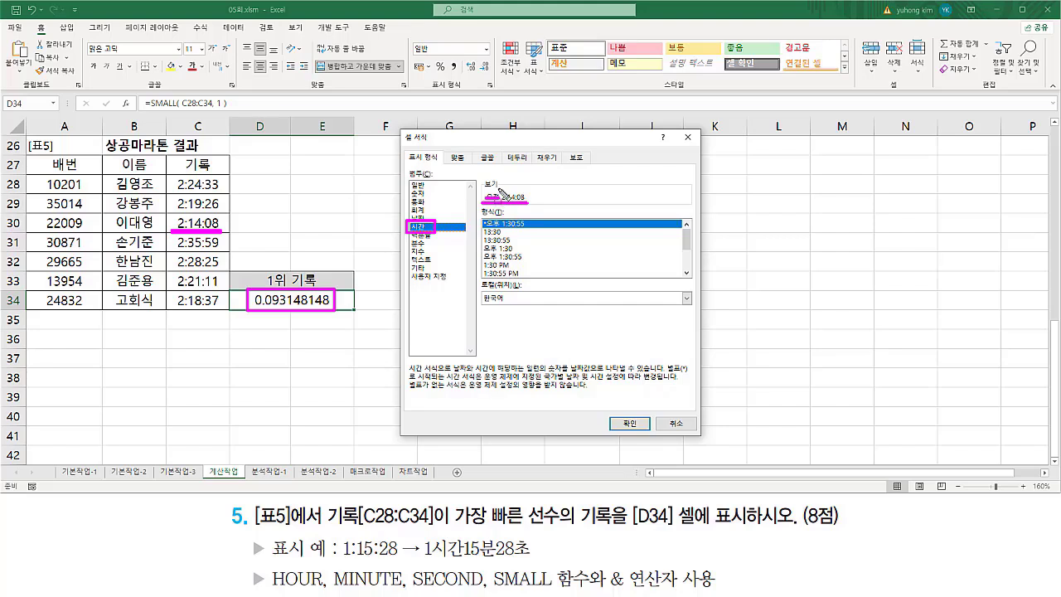
pyautogui.moveTo(499, 188); pyautogui.dragTo(530, 204)
pyautogui.moveTo(660, 411); pyautogui.dragTo(692, 432)
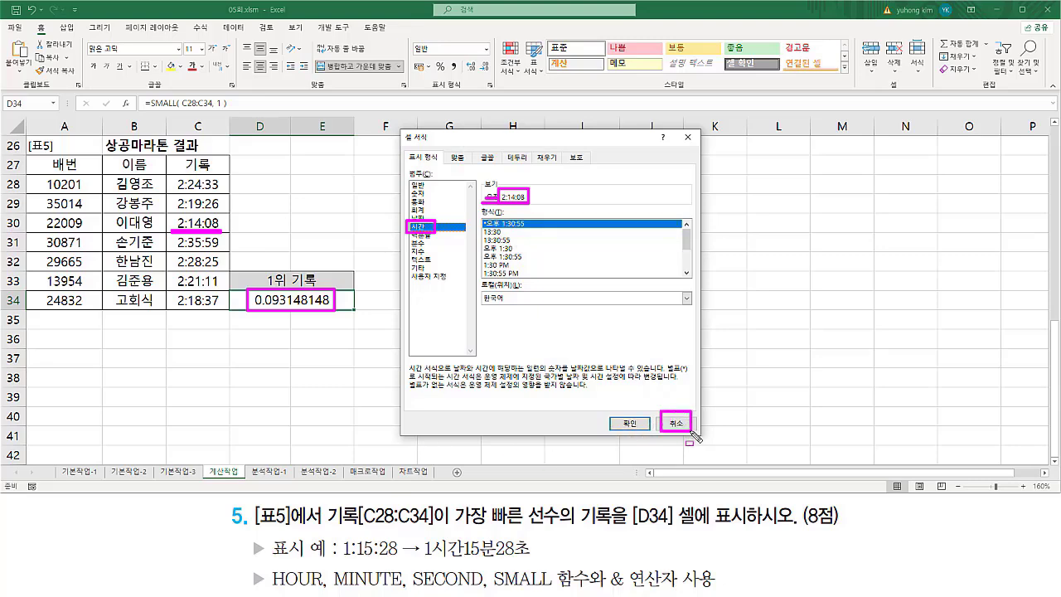
pyautogui.press('Escape')
pyautogui.click(677, 424)
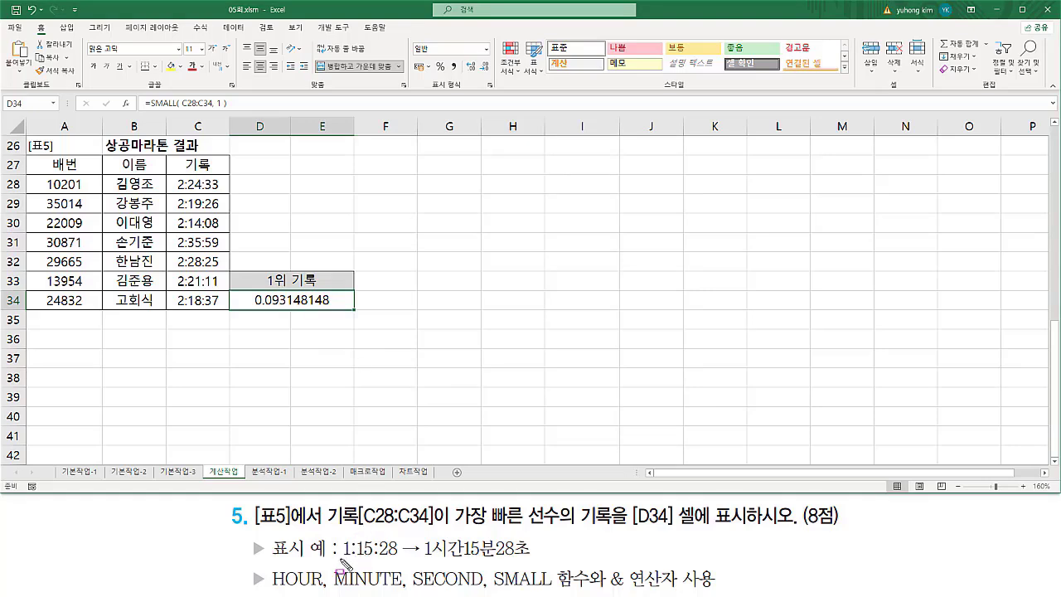
# Match the hour, minute and second parts of the task's display example to the HOUR, MINUTE and SECOND functions
pyautogui.moveTo(339, 558); pyautogui.dragTo(397, 560)
pyautogui.moveTo(171, 229); pyautogui.dragTo(226, 229)
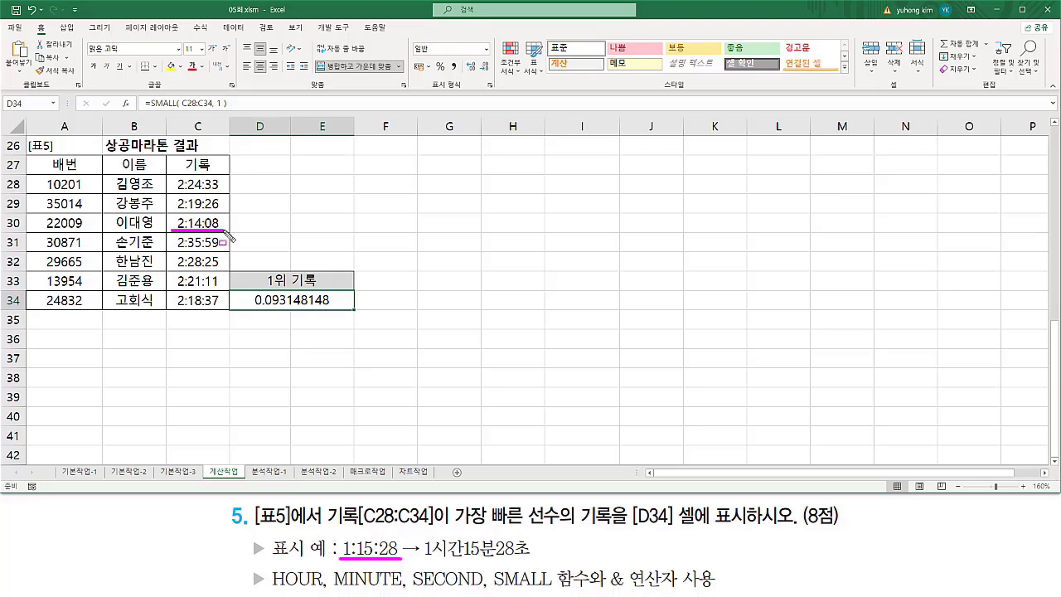
pyautogui.moveTo(418, 550)
pyautogui.mouseDown()
pyautogui.moveTo(420, 536)
pyautogui.moveTo(421, 572)
pyautogui.moveTo(539, 572)
pyautogui.mouseUp()
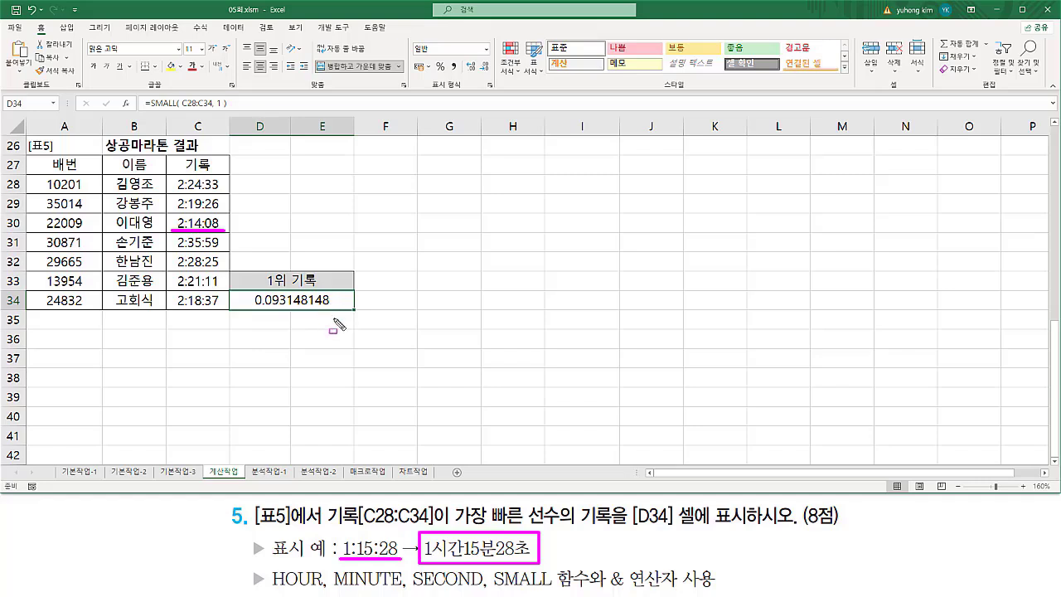
pyautogui.moveTo(279, 585); pyautogui.dragTo(322, 586)
pyautogui.moveTo(422, 561); pyautogui.dragTo(435, 560)
pyautogui.moveTo(335, 585); pyautogui.dragTo(401, 585)
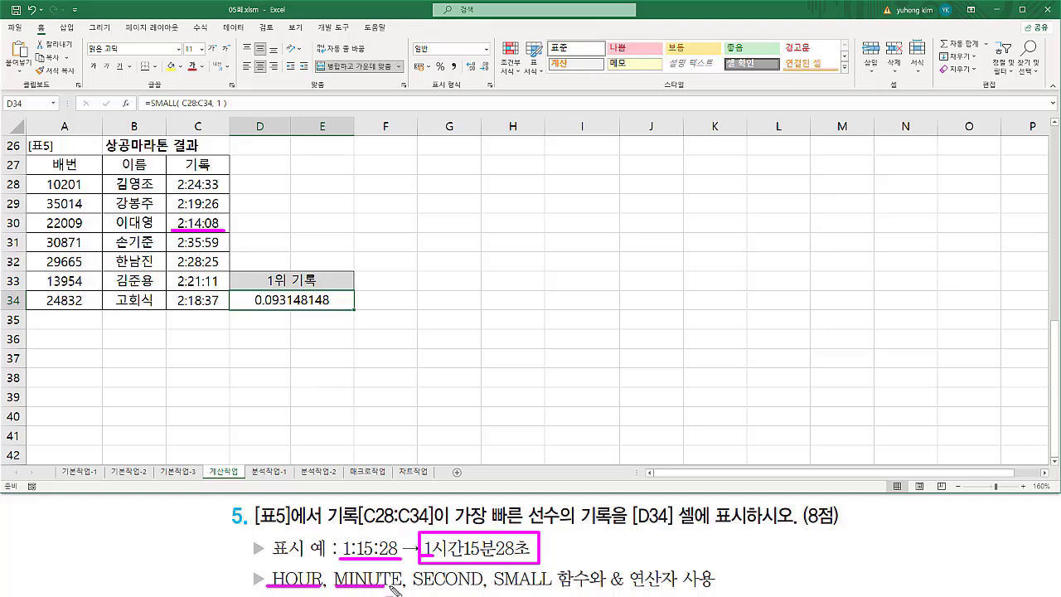
pyautogui.moveTo(468, 563); pyautogui.dragTo(480, 563)
pyautogui.moveTo(413, 586)
pyautogui.mouseDown()
pyautogui.moveTo(482, 585)
pyautogui.moveTo(512, 558)
pyautogui.mouseUp()
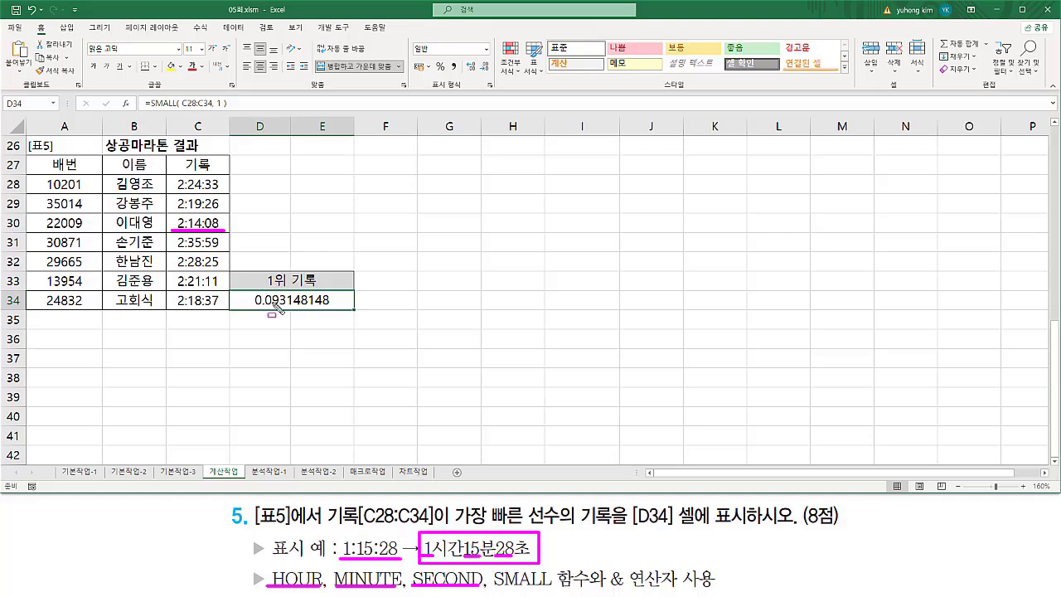
pyautogui.press('Escape')
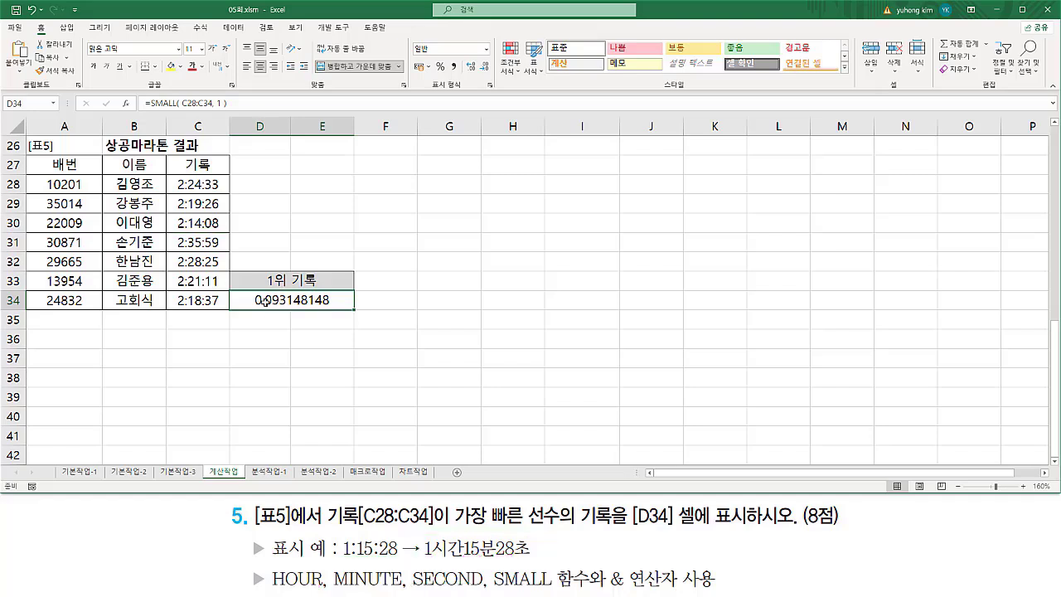
# Copy the SMALL expression in D34 and rework the formula to =HOUR( SMALL( C28:C34, 1 ) )
pyautogui.doubleClick(264, 302)
pyautogui.moveTo(174, 300); pyautogui.dragTo(398, 301)
pyautogui.hotkey('ctrl', 'c')
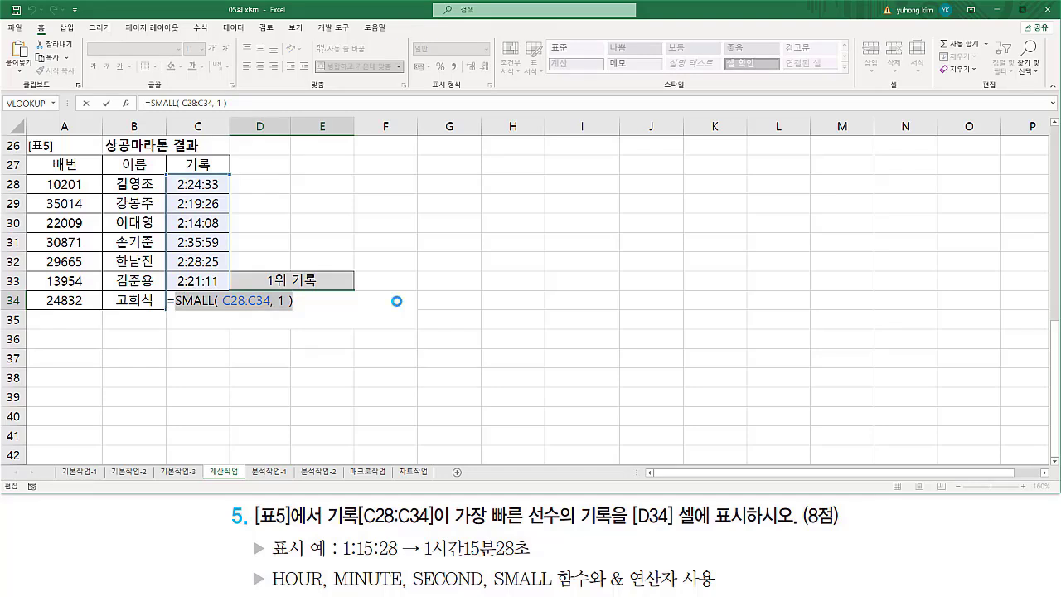
pyautogui.press('BackSpace')
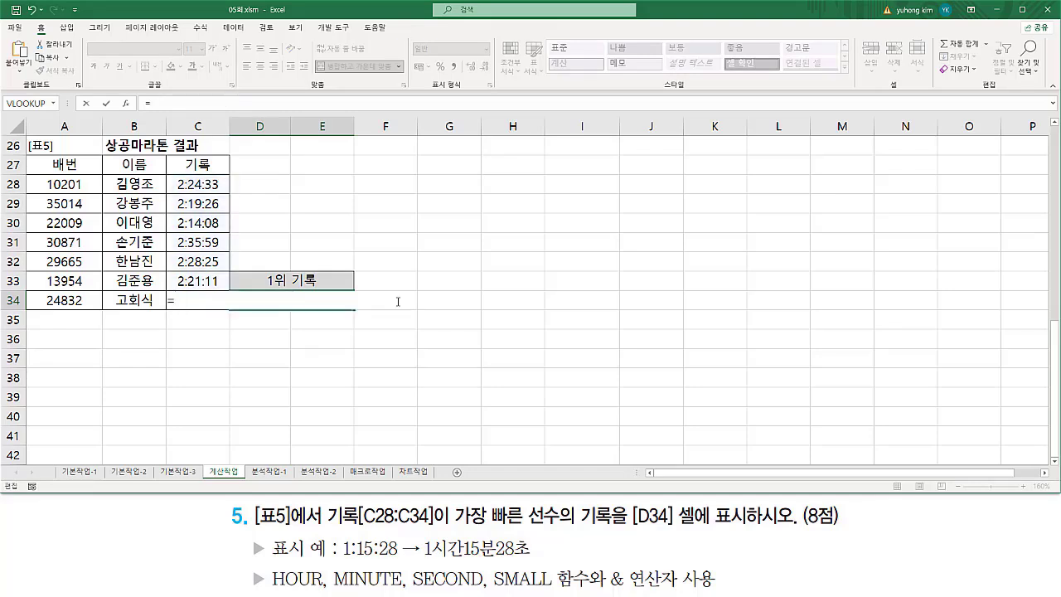
pyautogui.write('ho')
pyautogui.press('Tab')
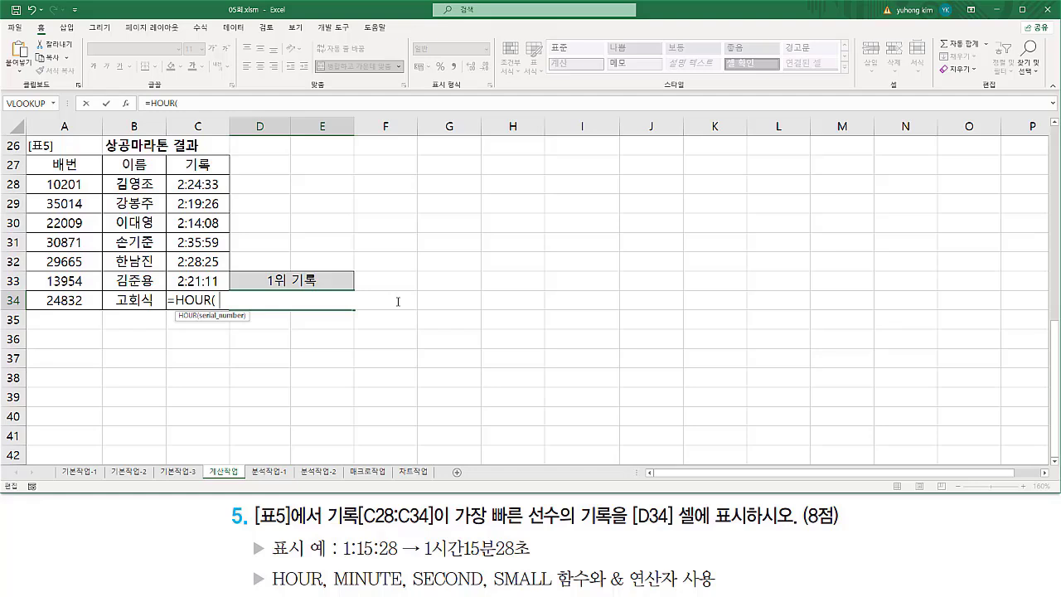
pyautogui.write('SMALL( C28:C34, 1 )')
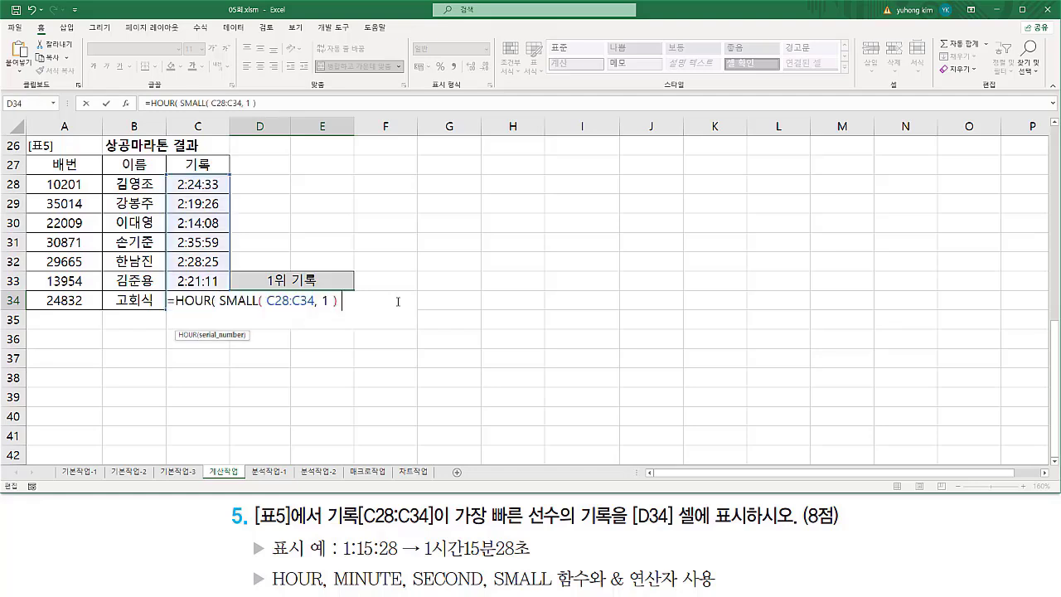
pyautogui.write(' )')
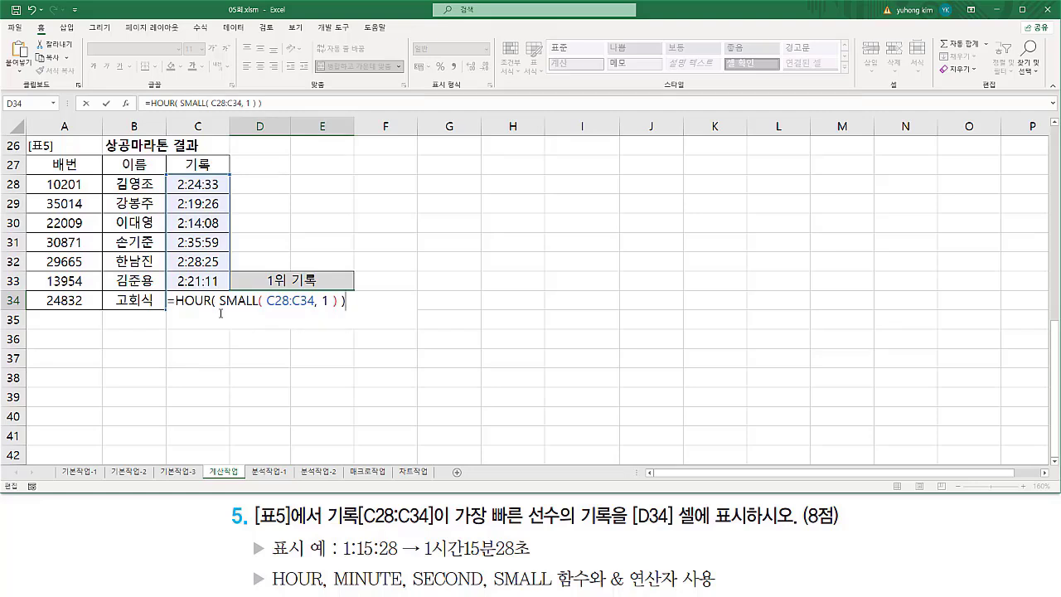
# Compare the HOUR( SMALL( ) ) expression with the hour part of the display example and the required & operator
pyautogui.moveTo(219, 309); pyautogui.dragTo(340, 308)
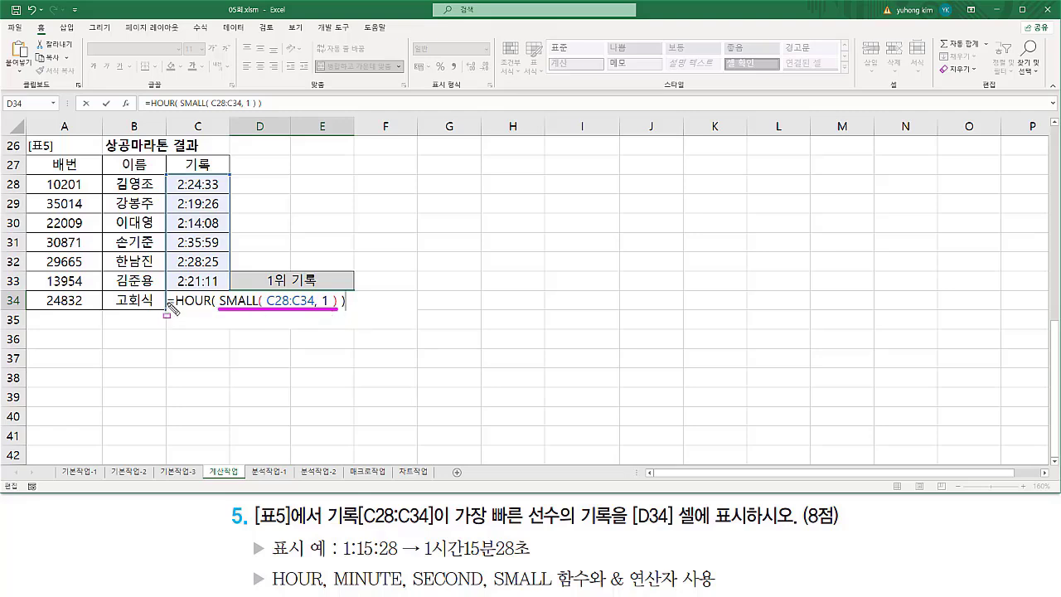
pyautogui.moveTo(172, 286)
pyautogui.mouseDown()
pyautogui.moveTo(174, 310)
pyautogui.moveTo(369, 315)
pyautogui.moveTo(348, 315)
pyautogui.mouseUp()
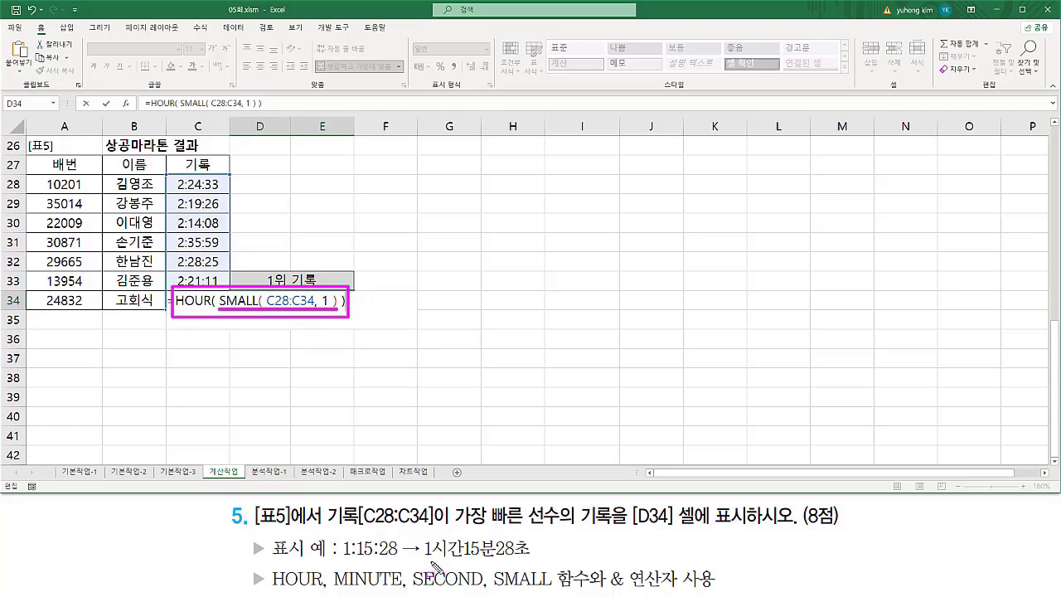
pyautogui.moveTo(423, 536); pyautogui.dragTo(433, 562)
pyautogui.moveTo(434, 559); pyautogui.dragTo(463, 560)
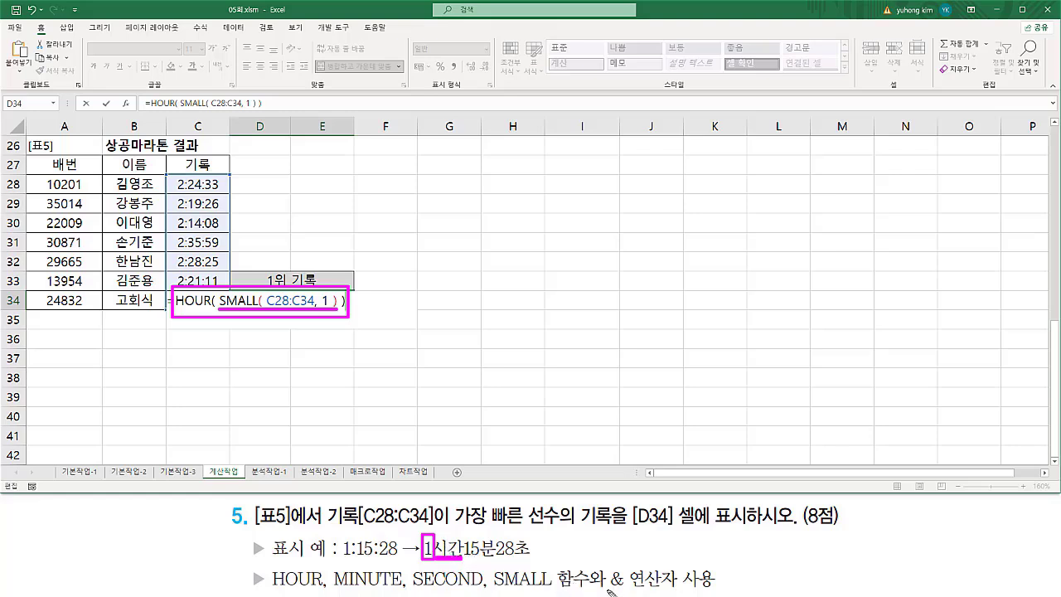
pyautogui.moveTo(608, 591); pyautogui.dragTo(716, 590)
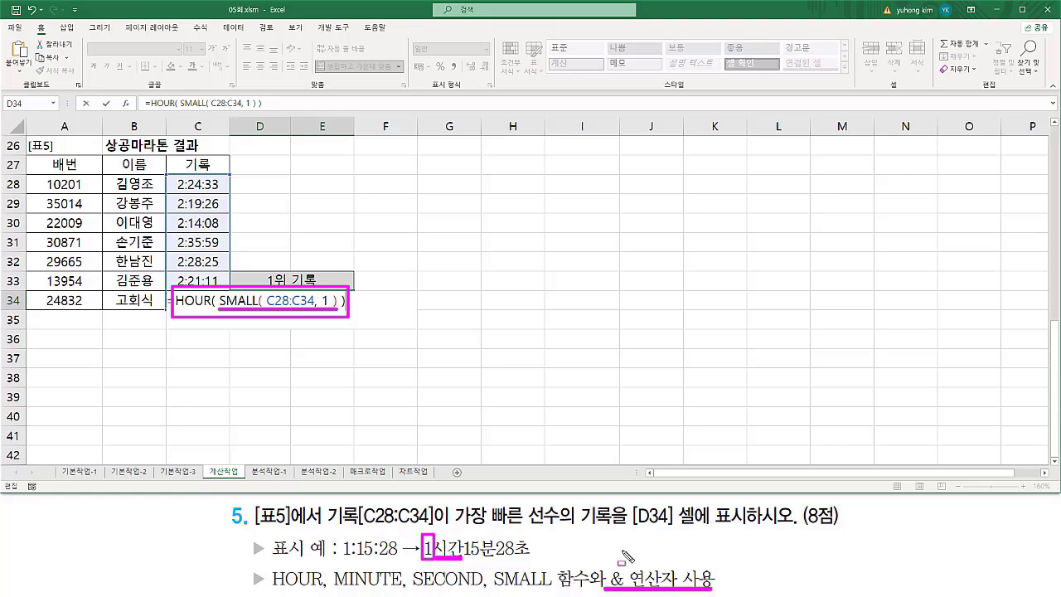
pyautogui.press('Escape')
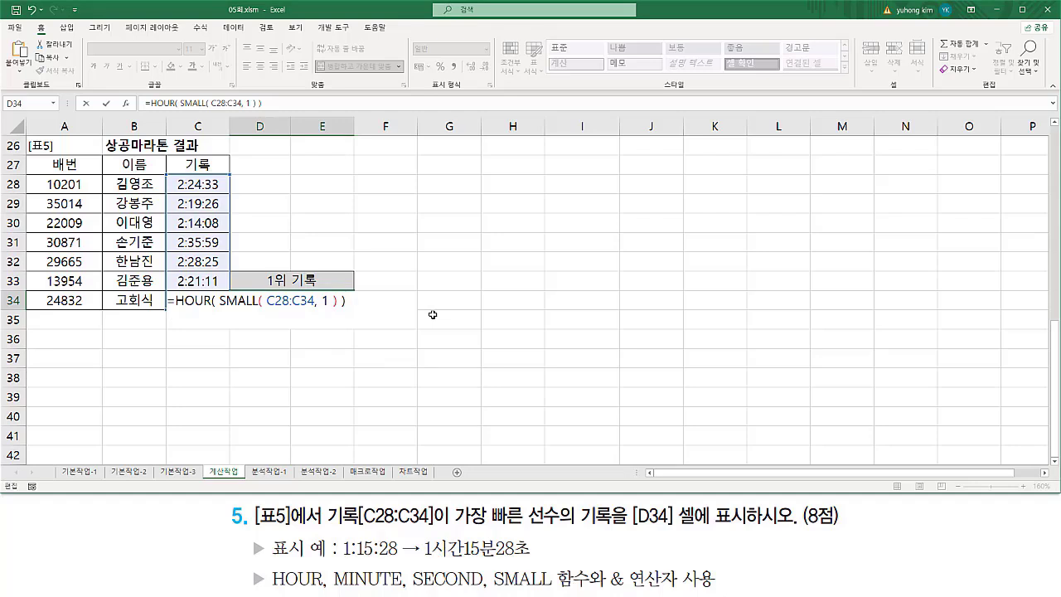
# Append & "시간" & after the HOUR( SMALL( C28:C34, 1 ) ) expression in the D34 formula
pyautogui.write('& "시간"')
pyautogui.write('&')
pyautogui.doubleClick(412, 301)
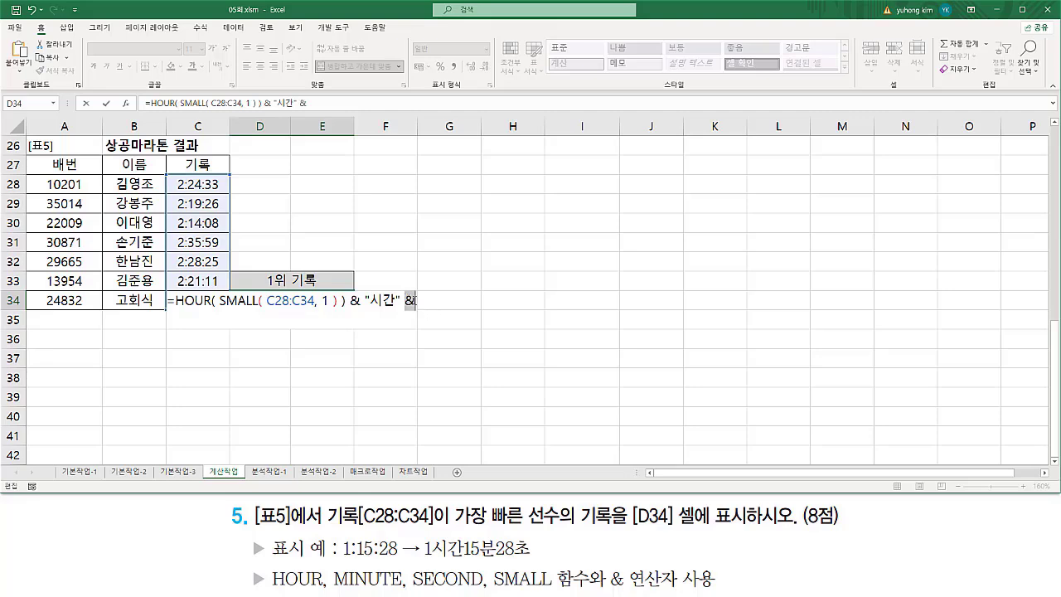
pyautogui.click(416, 303)
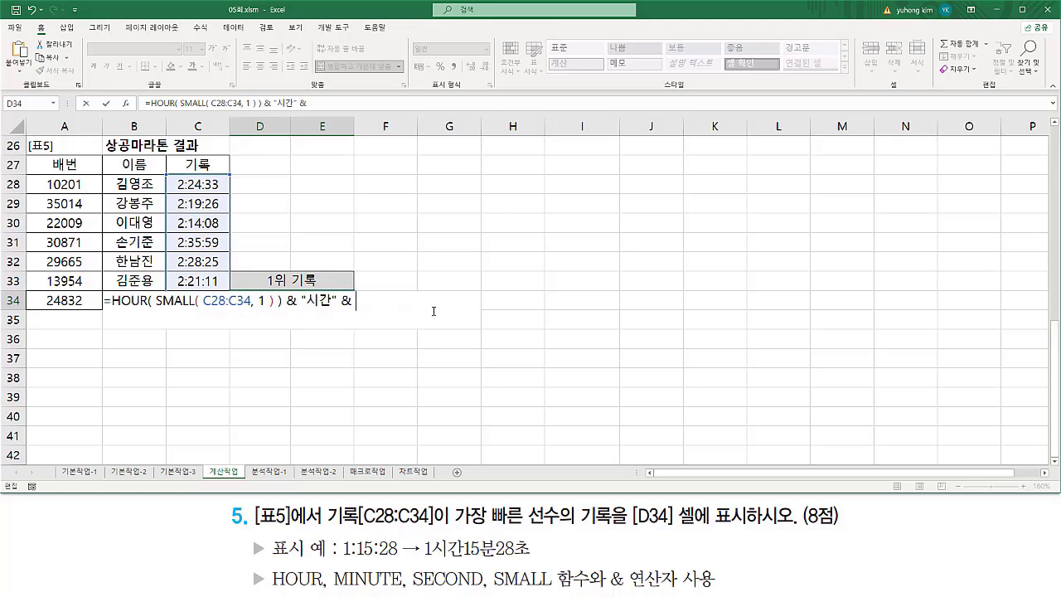
# Extend the D34 formula with MINUTE( SMALL( C28:C34, 1 ) ), reusing the copied SMALL expression and closing the parenthesis
pyautogui.write('m')
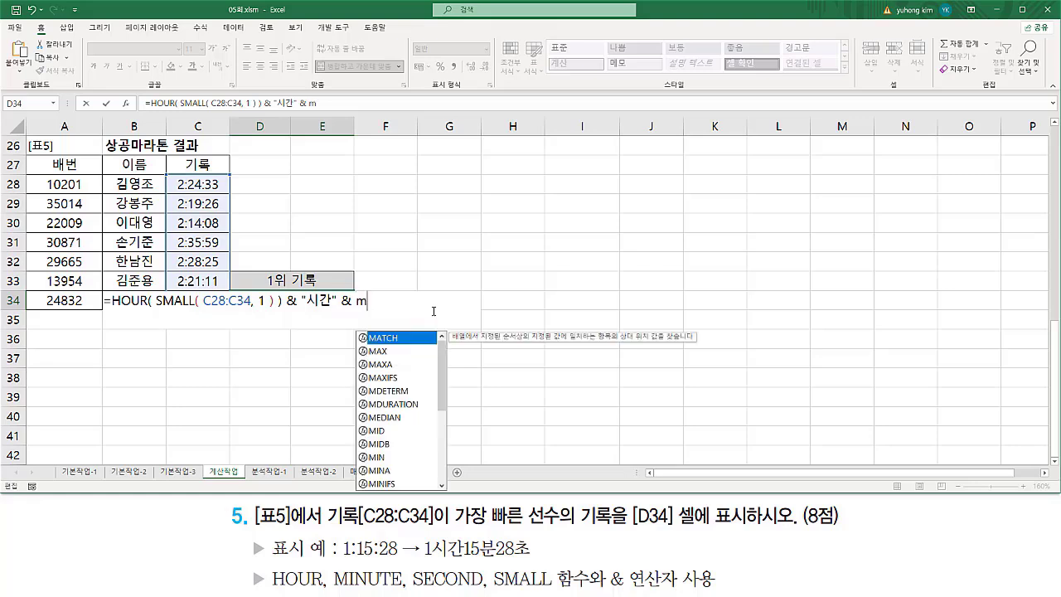
pyautogui.write('inu')
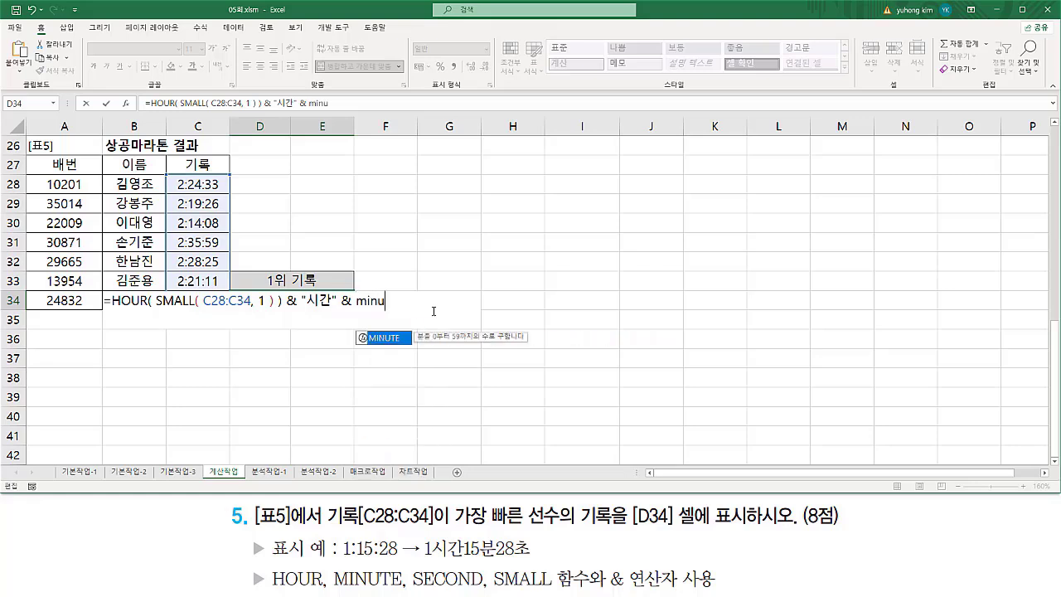
pyautogui.press('Tab')
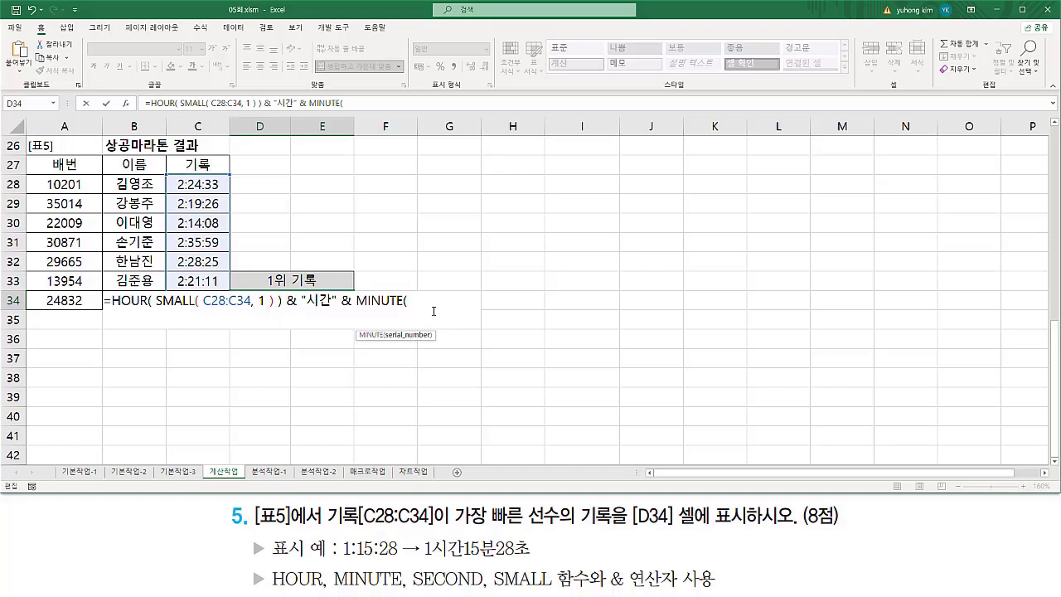
pyautogui.hotkey('ctrl', 'v')
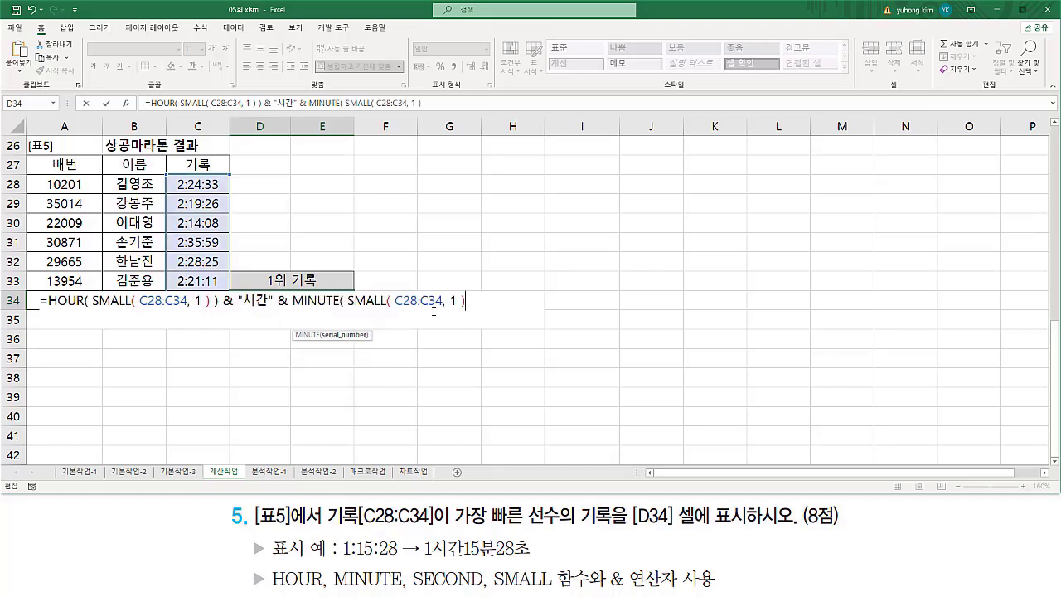
pyautogui.moveTo(346, 300); pyautogui.dragTo(479, 295)
pyautogui.hotkey('ctrl', 'c')
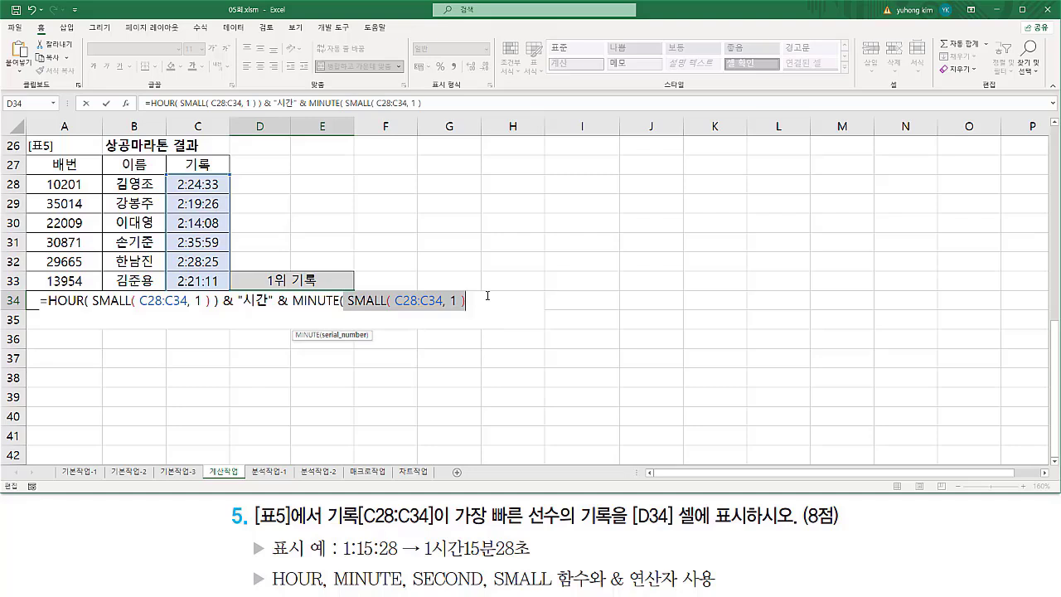
pyautogui.click(487, 295)
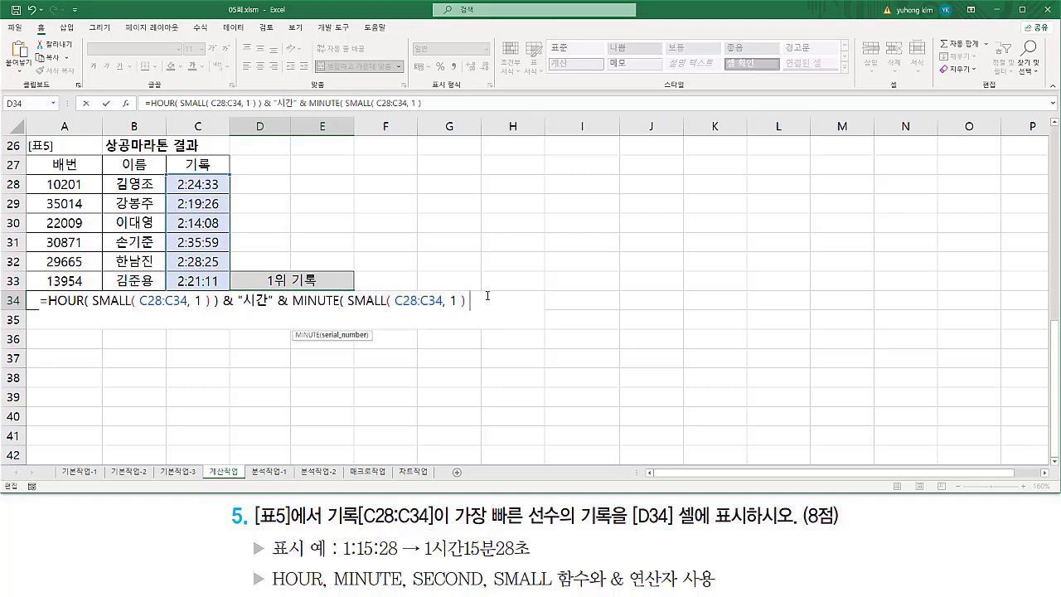
pyautogui.write(')')
# Match the MINUTE expression to the minute part of the display example and append & "분" & to the D34 formula
pyautogui.moveTo(347, 306); pyautogui.dragTo(462, 307)
pyautogui.moveTo(289, 283); pyautogui.dragTo(481, 315)
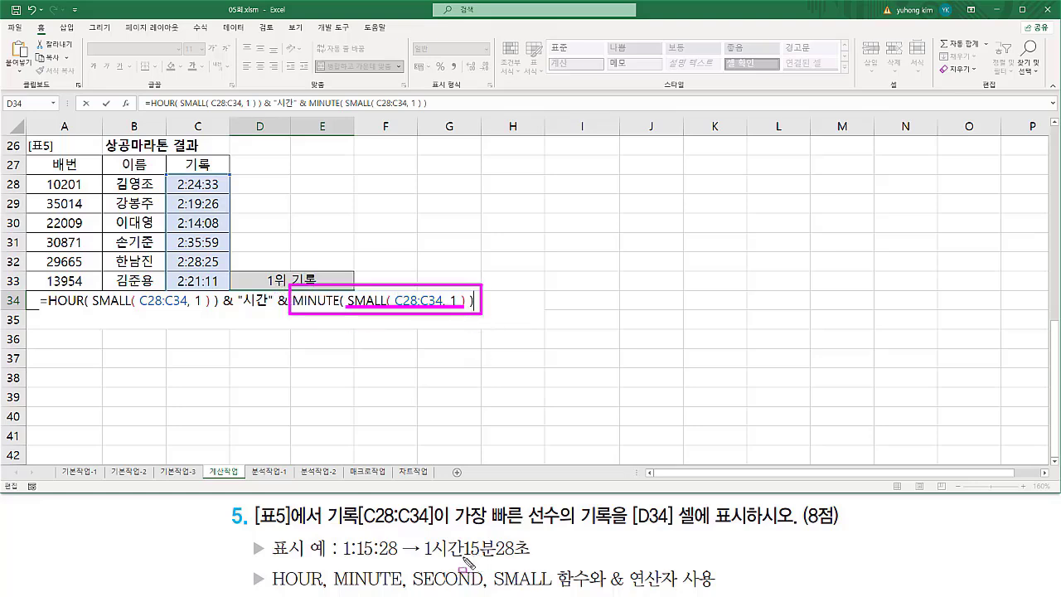
pyautogui.moveTo(461, 559); pyautogui.dragTo(478, 560)
pyautogui.moveTo(481, 537); pyautogui.dragTo(495, 562)
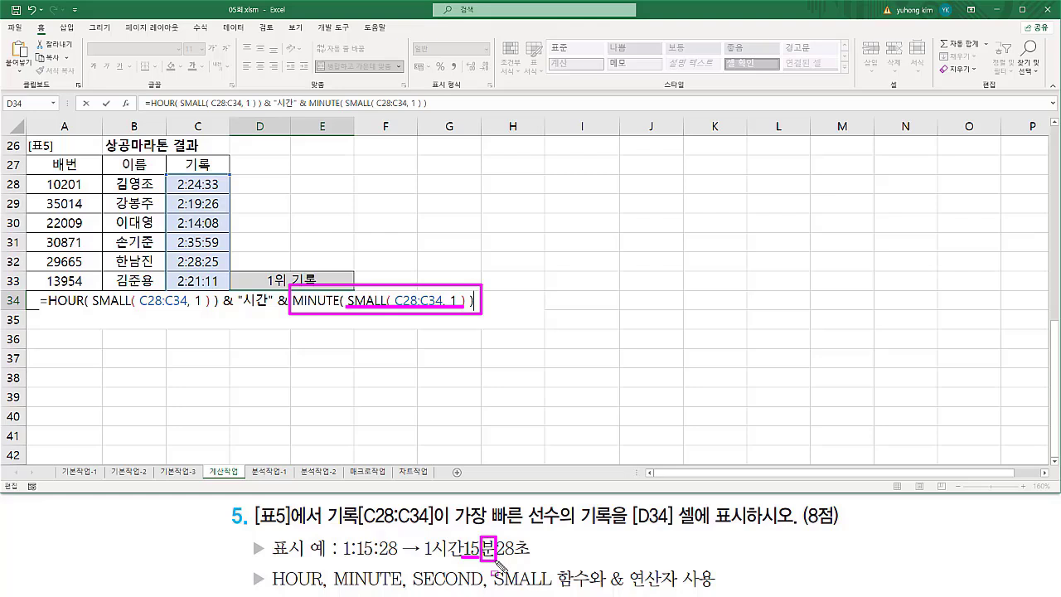
pyautogui.press('Escape')
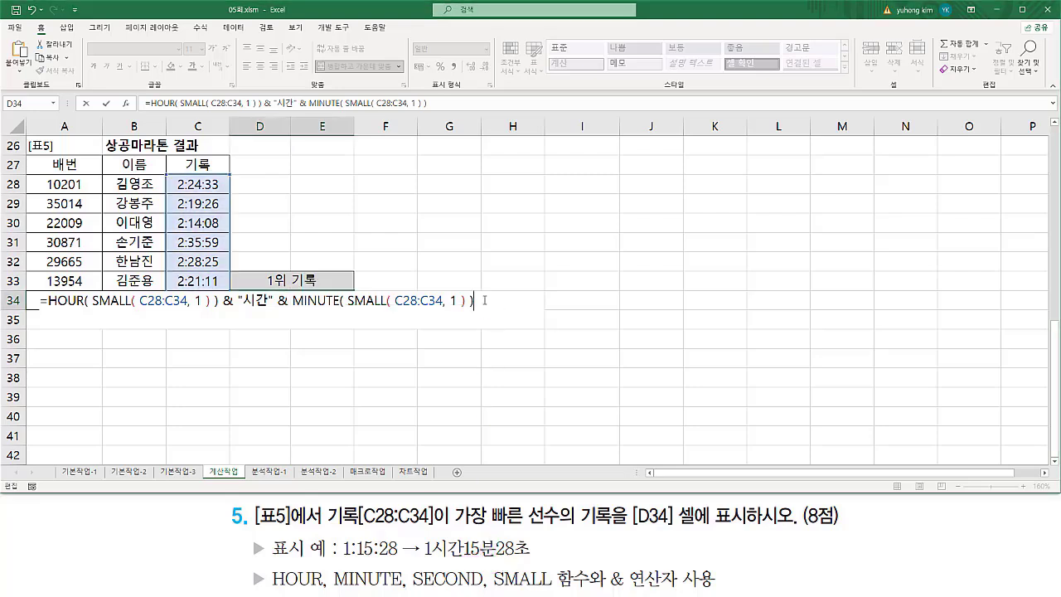
pyautogui.write('& "분" &')
pyautogui.moveTo(521, 302); pyautogui.dragTo(538, 302)
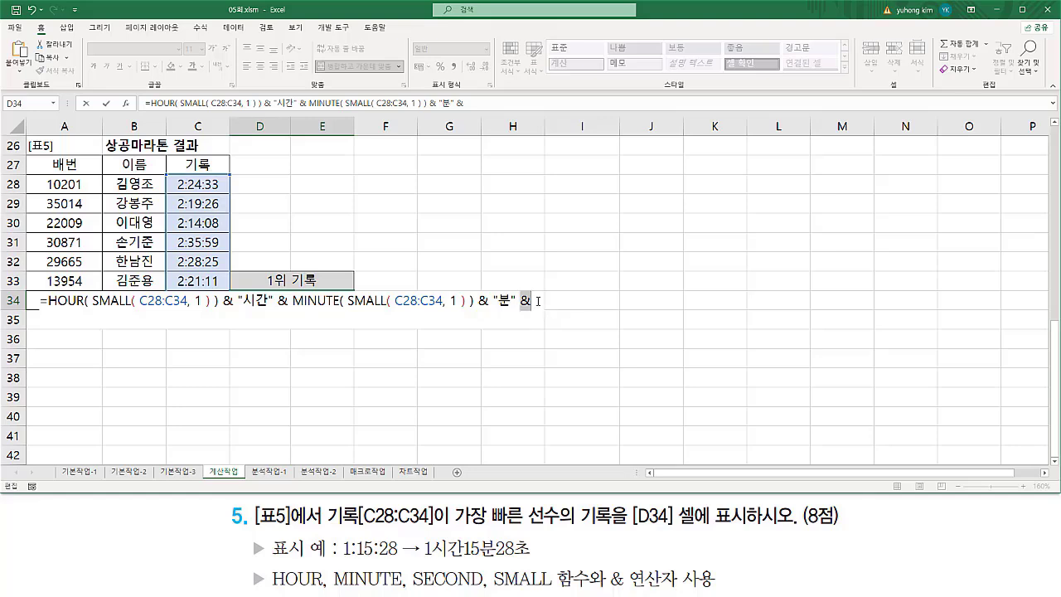
pyautogui.click(539, 305)
# Extend the D34 formula with SECOND( SMALL( C28:C34, 1 ) ), reusing the copied SMALL expression
pyautogui.write('se')
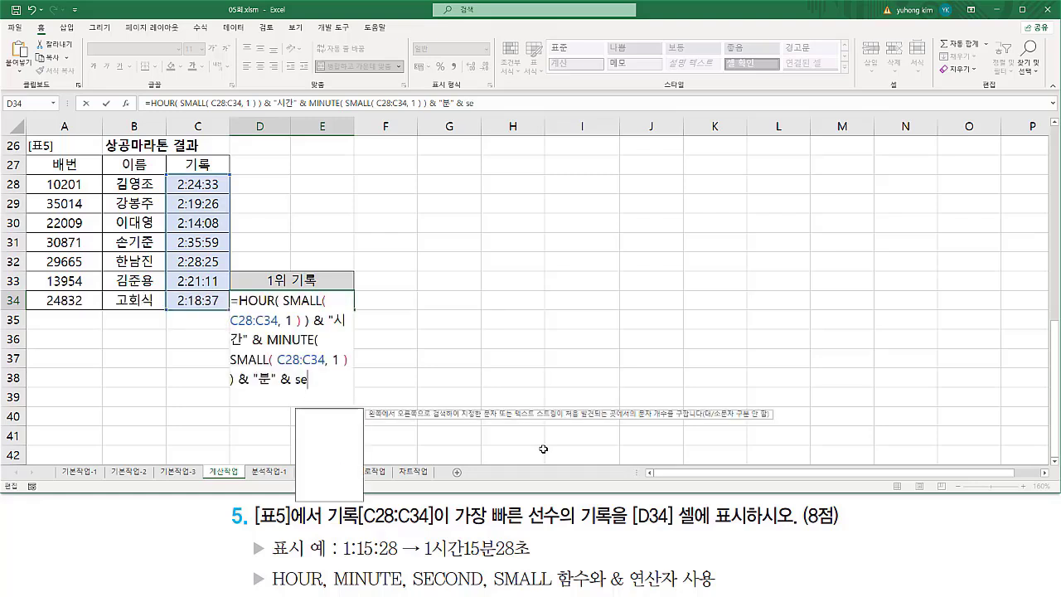
pyautogui.write('c')
pyautogui.press('BackSpace')
pyautogui.write('con')
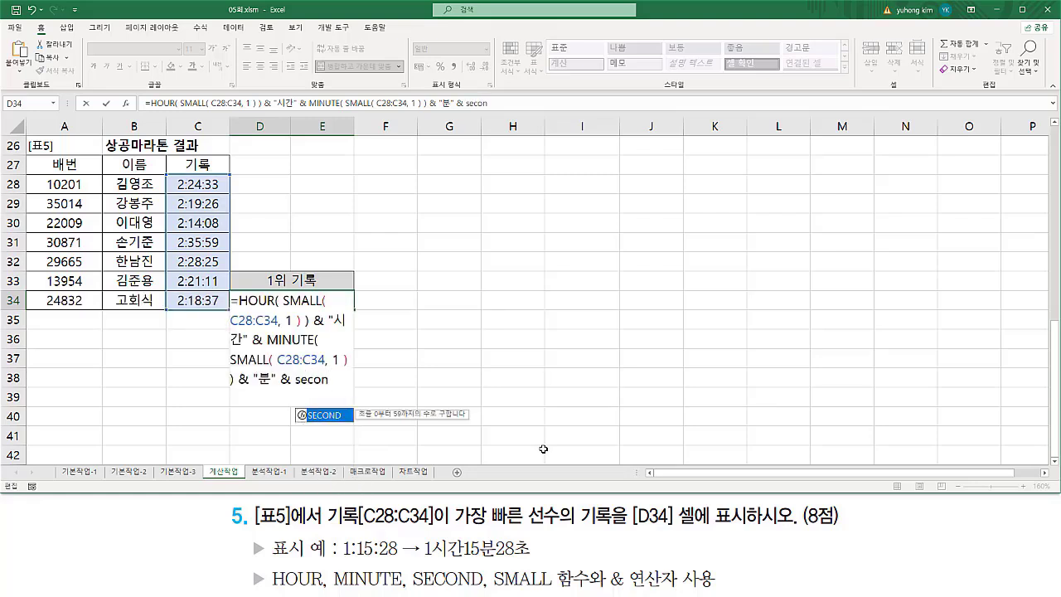
pyautogui.press('Tab')
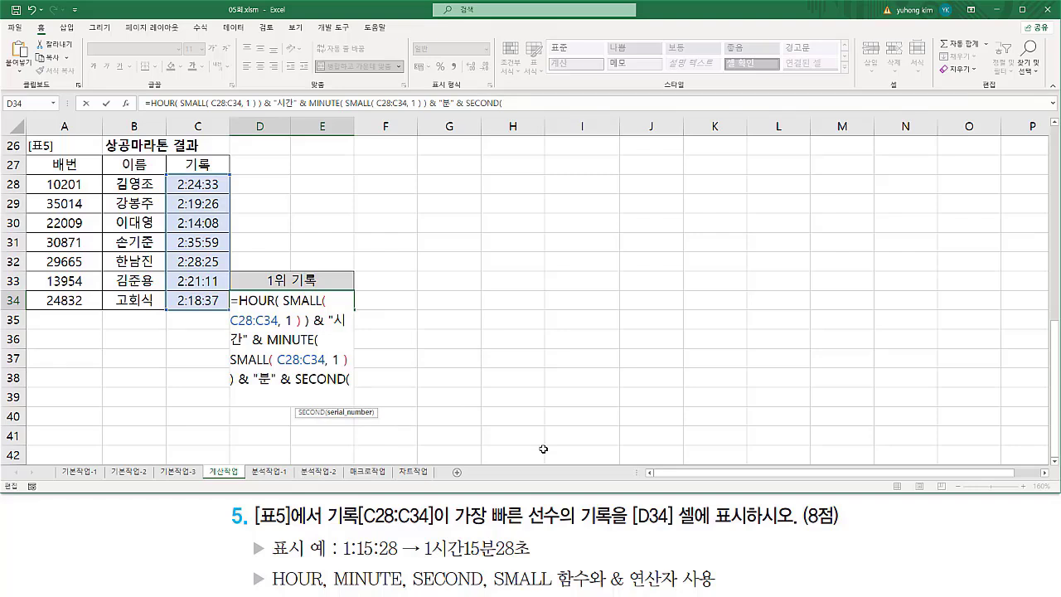
pyautogui.hotkey('ctrl', 'v')
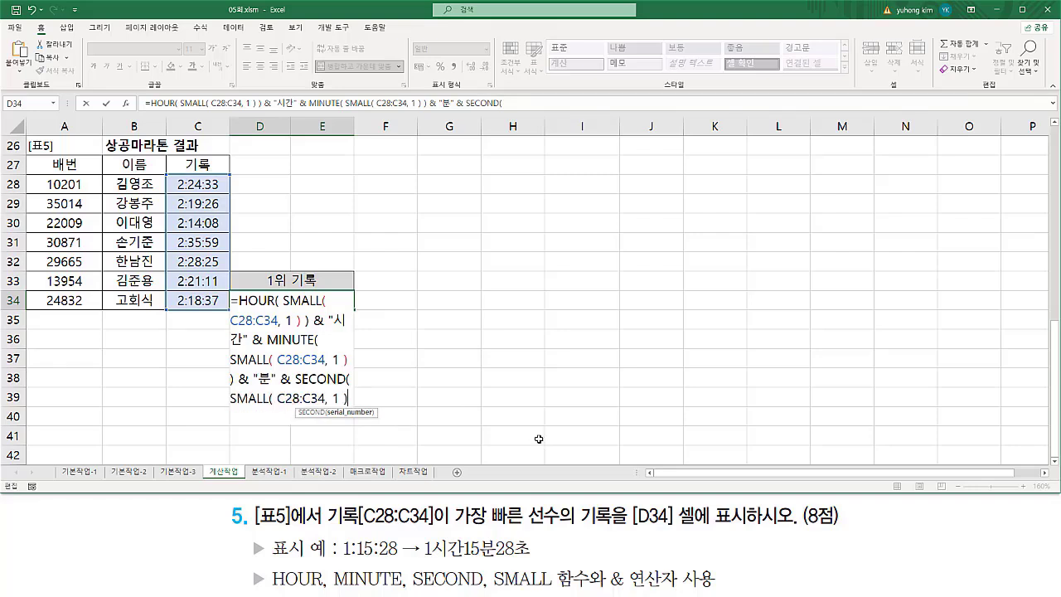
pyautogui.write(')')
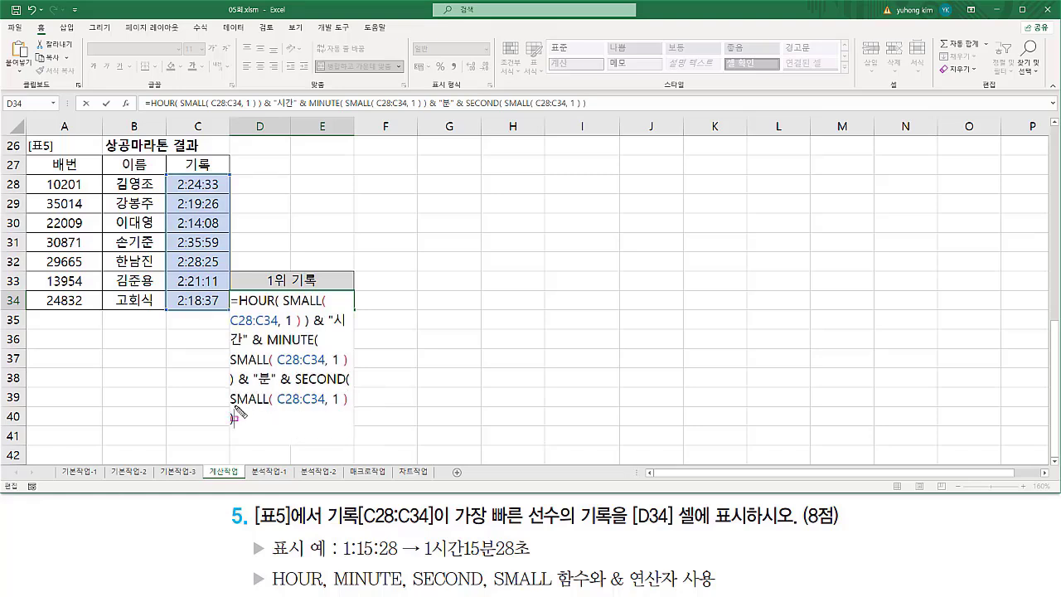
pyautogui.moveTo(230, 406); pyautogui.dragTo(348, 408)
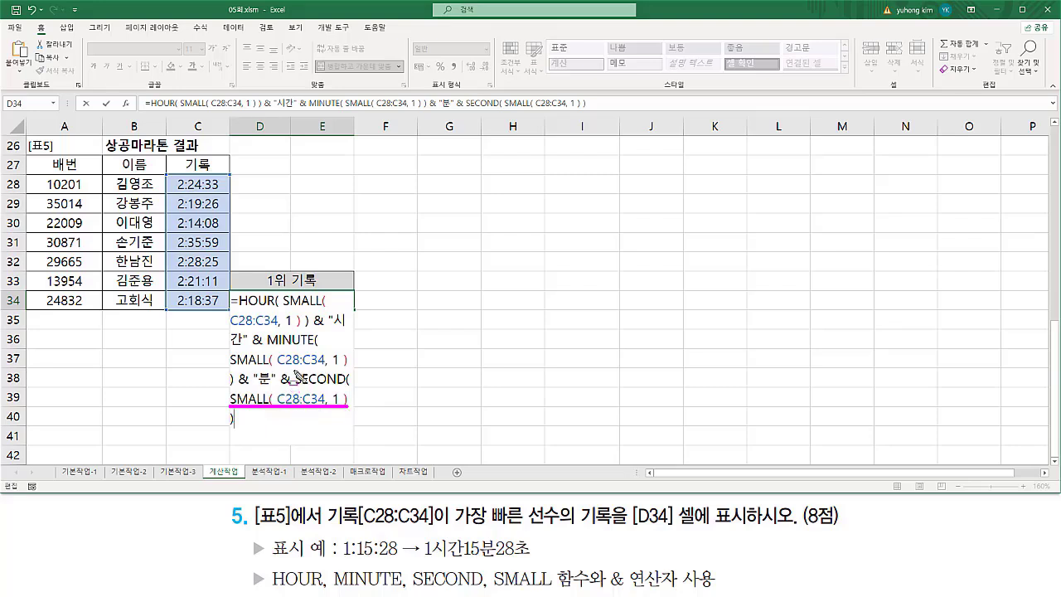
pyautogui.moveTo(294, 369)
pyautogui.mouseDown()
pyautogui.moveTo(313, 387)
pyautogui.moveTo(355, 388)
pyautogui.mouseUp()
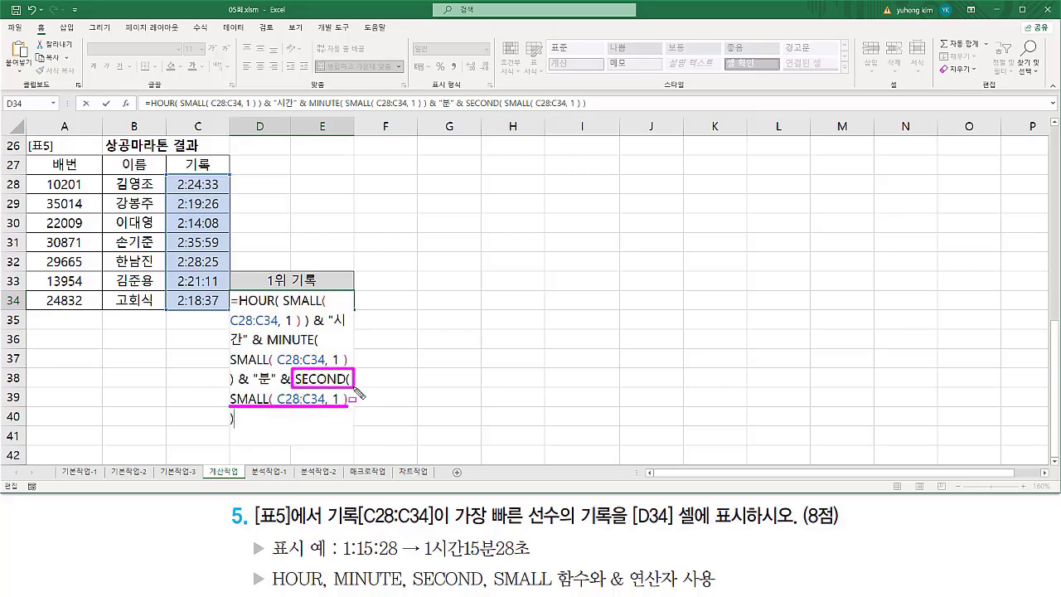
pyautogui.press('Escape')
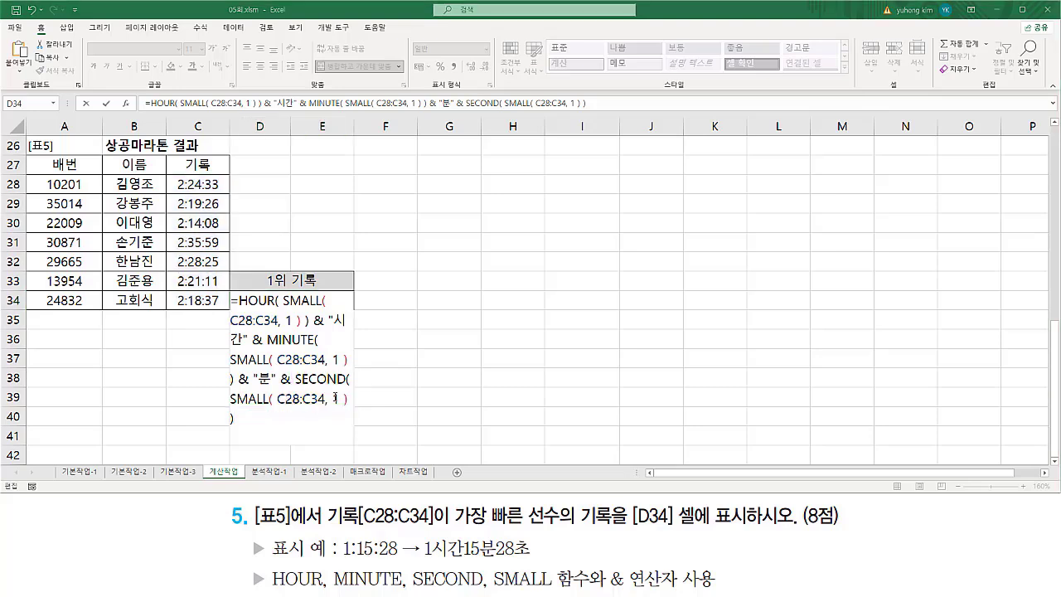
# Append & "초" at the end of the D34 formula and enter the completed formula in the cell
pyautogui.click(260, 418)
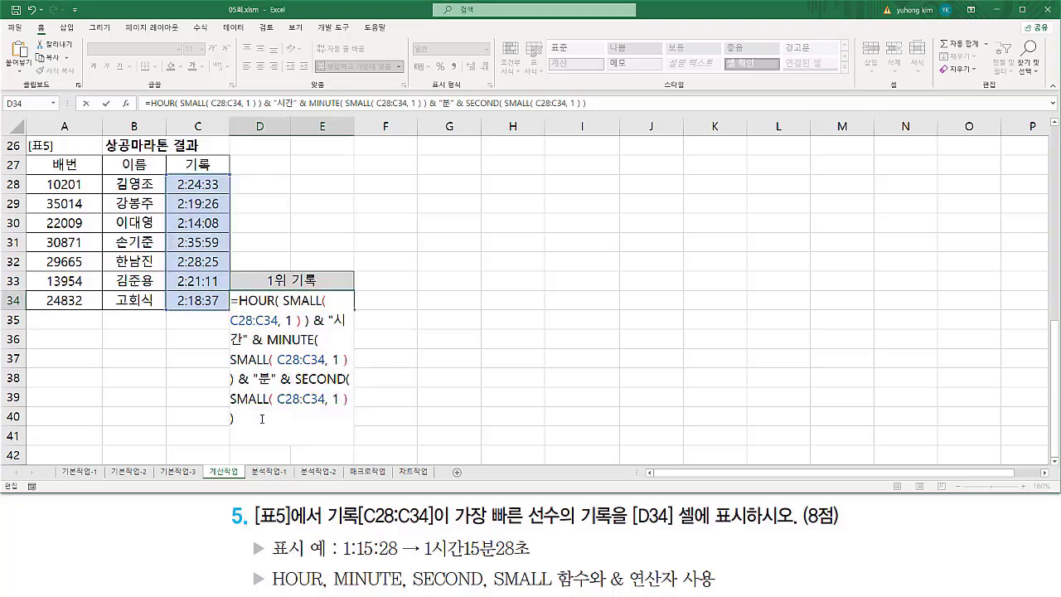
pyautogui.write('& "초"')
pyautogui.moveTo(252, 429); pyautogui.dragTo(276, 429)
pyautogui.press('Escape')
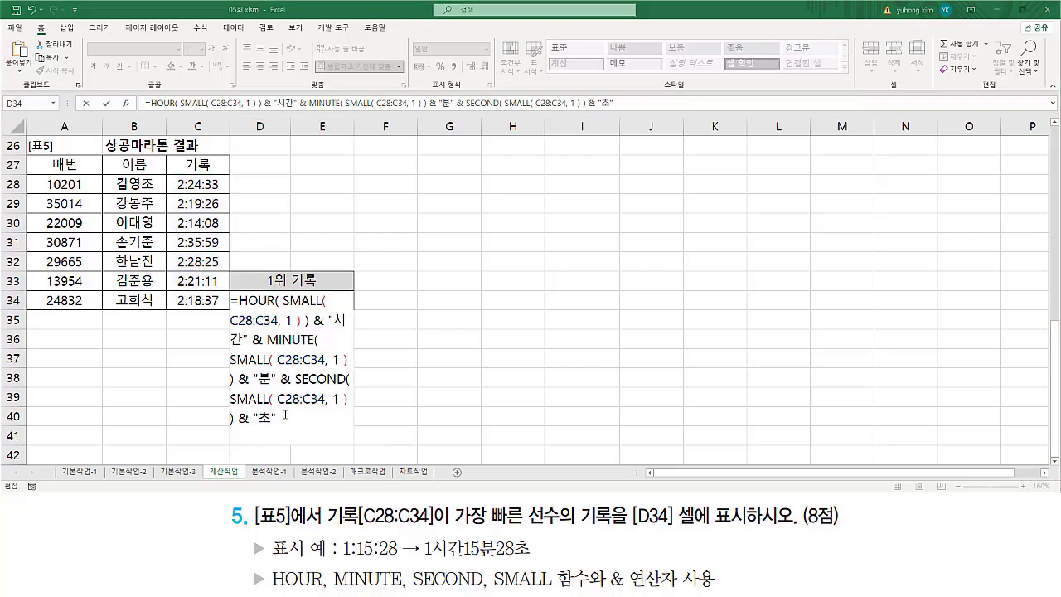
pyautogui.moveTo(286, 418); pyautogui.dragTo(213, 283)
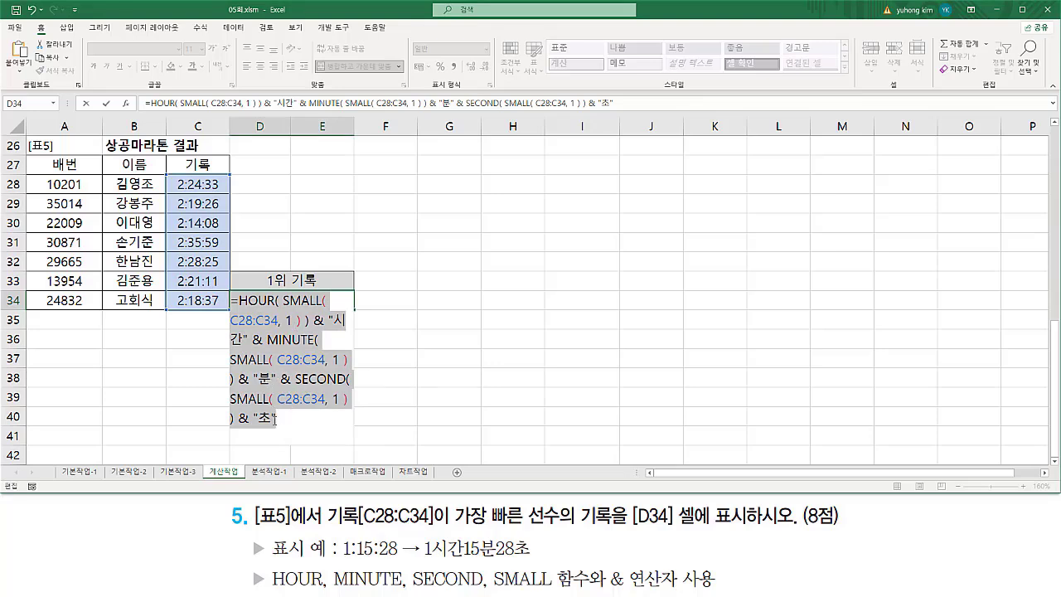
pyautogui.click(285, 418)
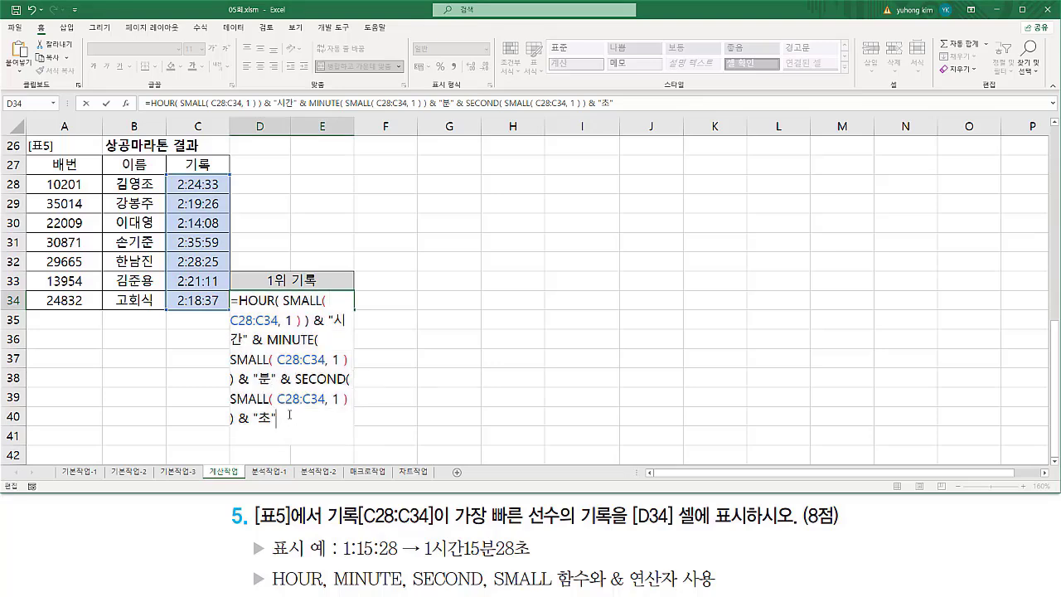
pyautogui.press('Return')
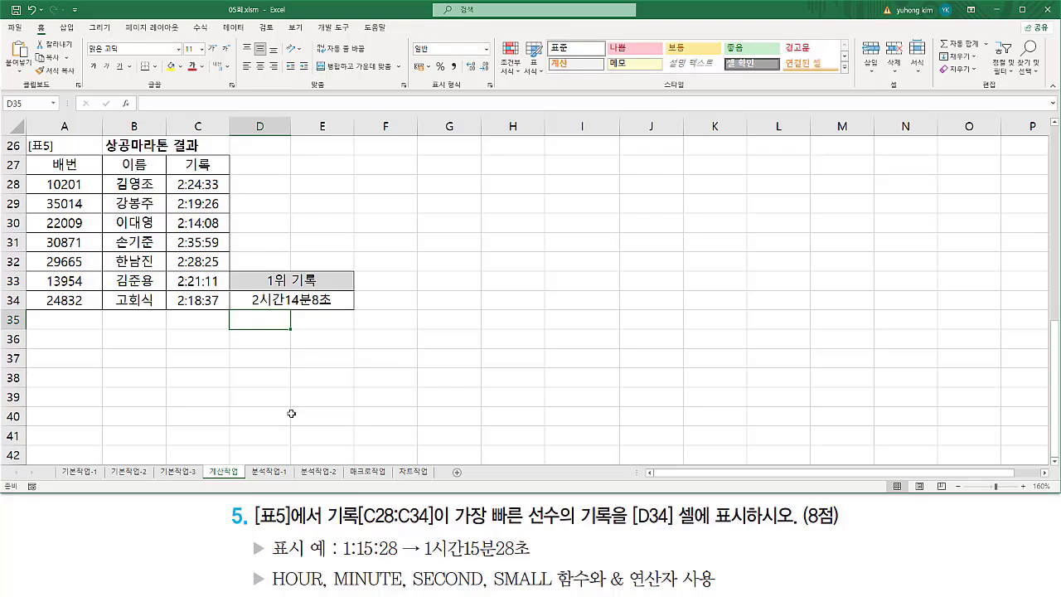
pyautogui.moveTo(244, 308); pyautogui.dragTo(335, 308)
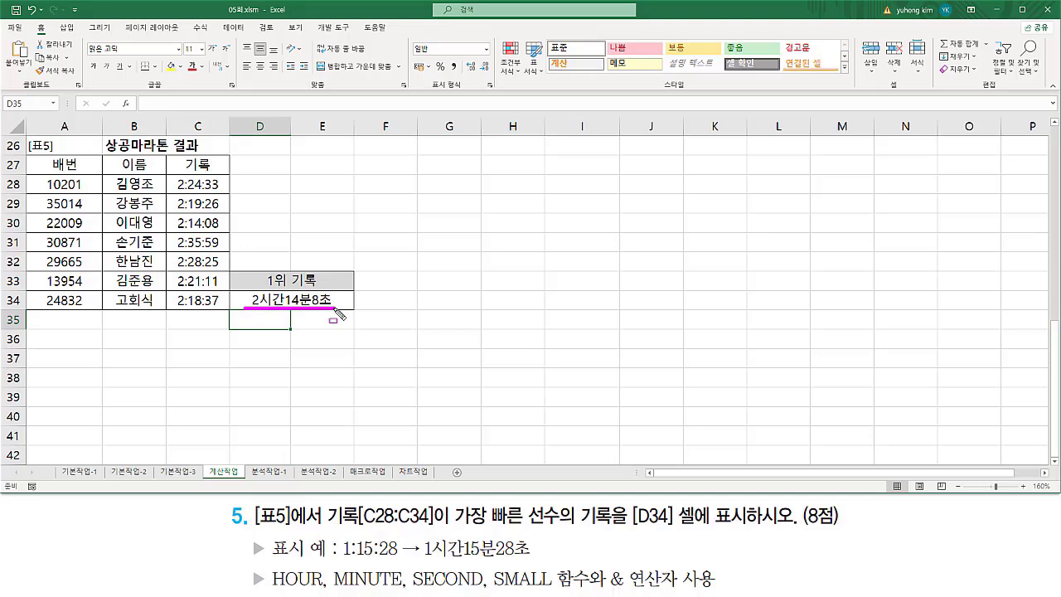
pyautogui.press('Escape')
# Write the complete D34 formula below the table in B36 as plain text, with a leading apostrophe
pyautogui.click(106, 336)
pyautogui.click(119, 338)
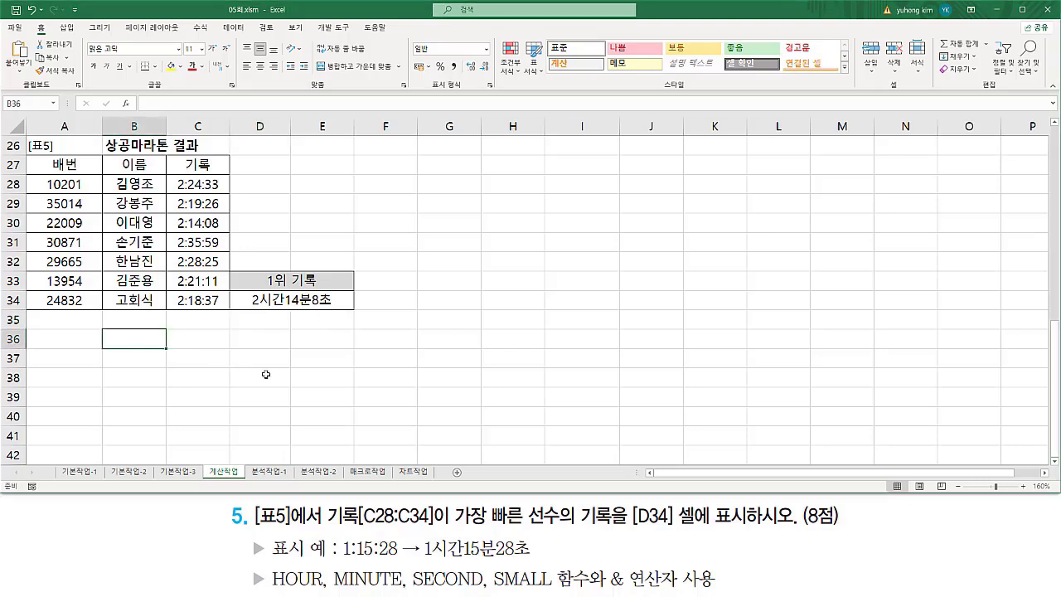
pyautogui.write('\'=HOUR( SMALL( C28:C34, 1 ) ) & "시간" & MINUTE( SMALL( C28:C34, 1 ) ) & "분" & SECOND( SMALL( C28:C34, 1 ) ) & "초"')
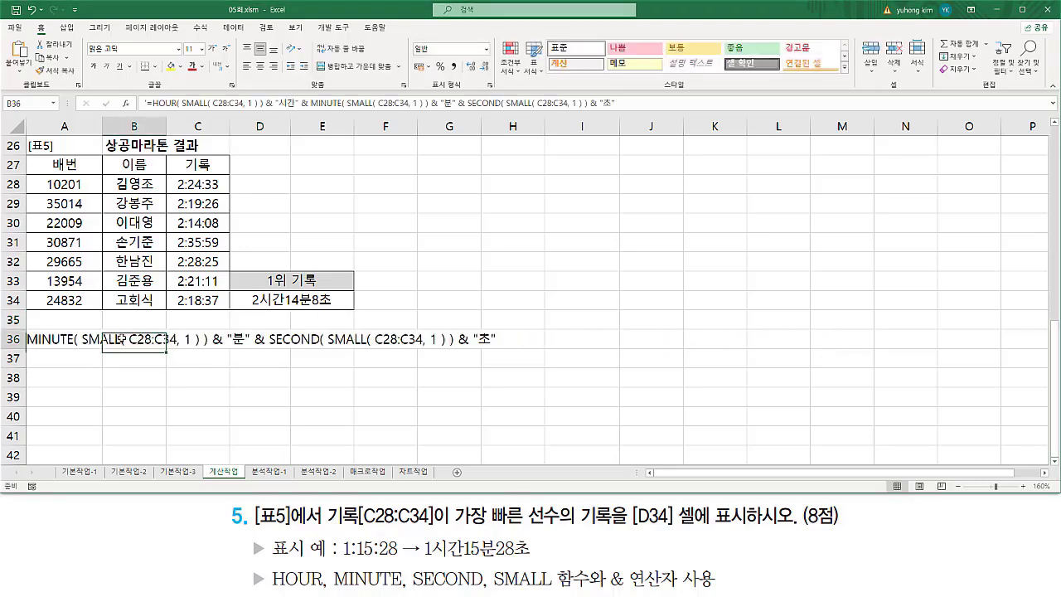
pyautogui.press('Return')
pyautogui.click(513, 242)
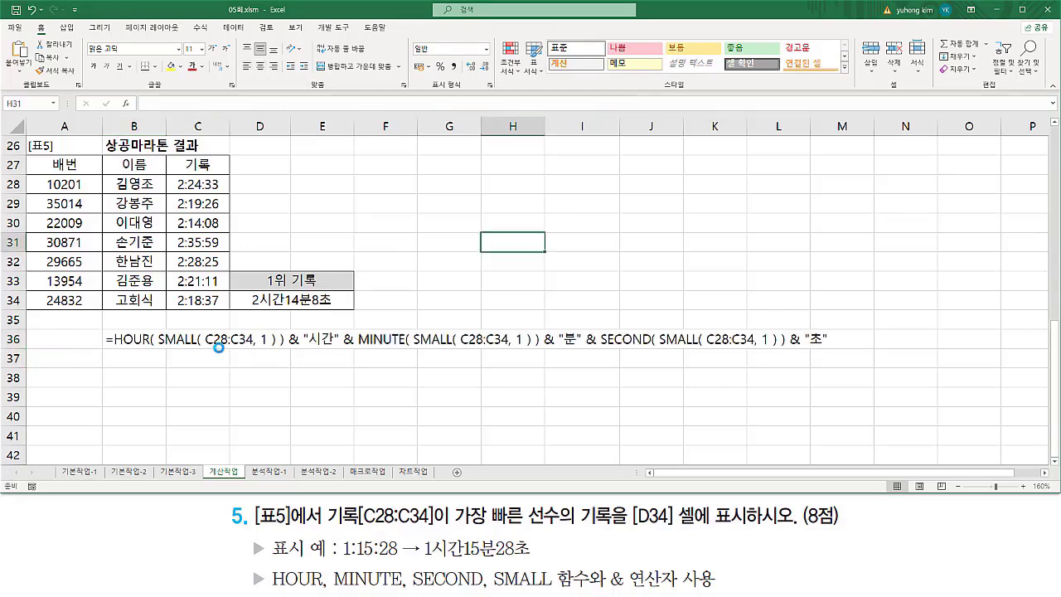
# Examine the repeated SMALL( C28:C34, 1 ) expressions inside HOUR, MINUTE and SECOND in the B36 formula text
pyautogui.moveTo(156, 347); pyautogui.dragTo(274, 346)
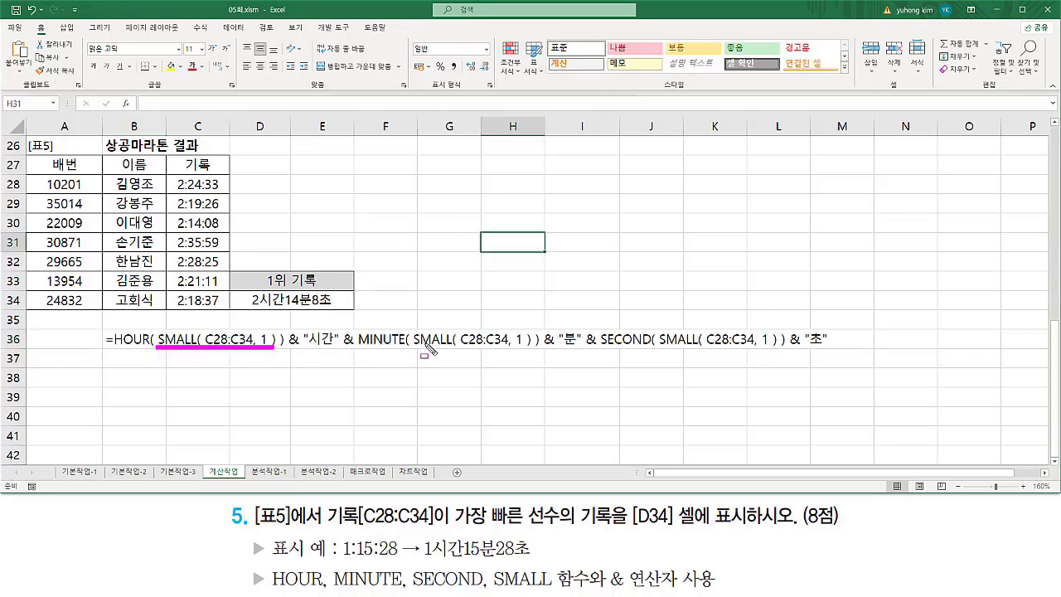
pyautogui.moveTo(411, 347); pyautogui.dragTo(540, 346)
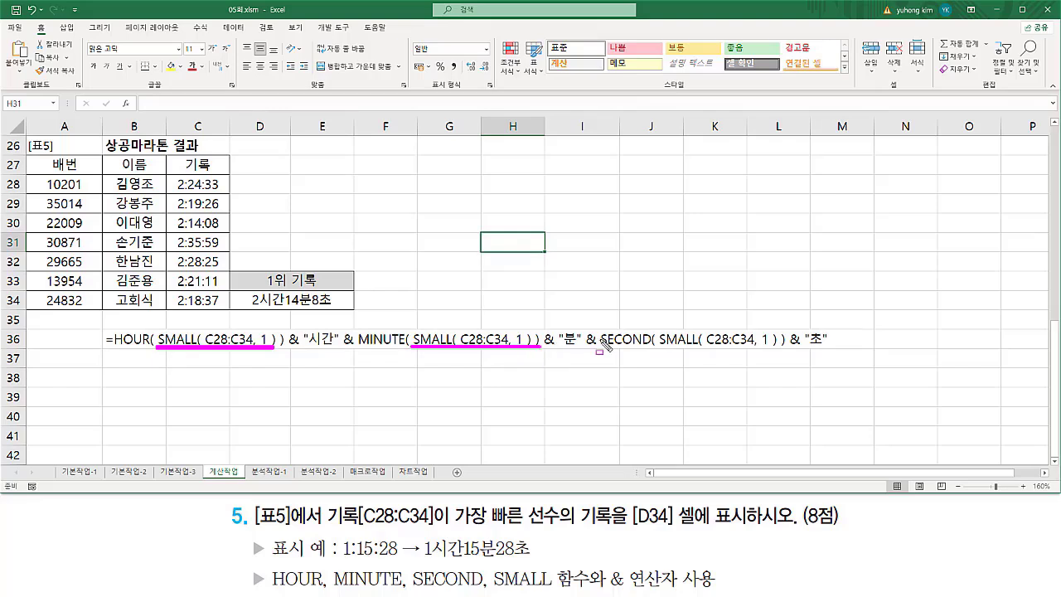
pyautogui.moveTo(660, 347); pyautogui.dragTo(775, 347)
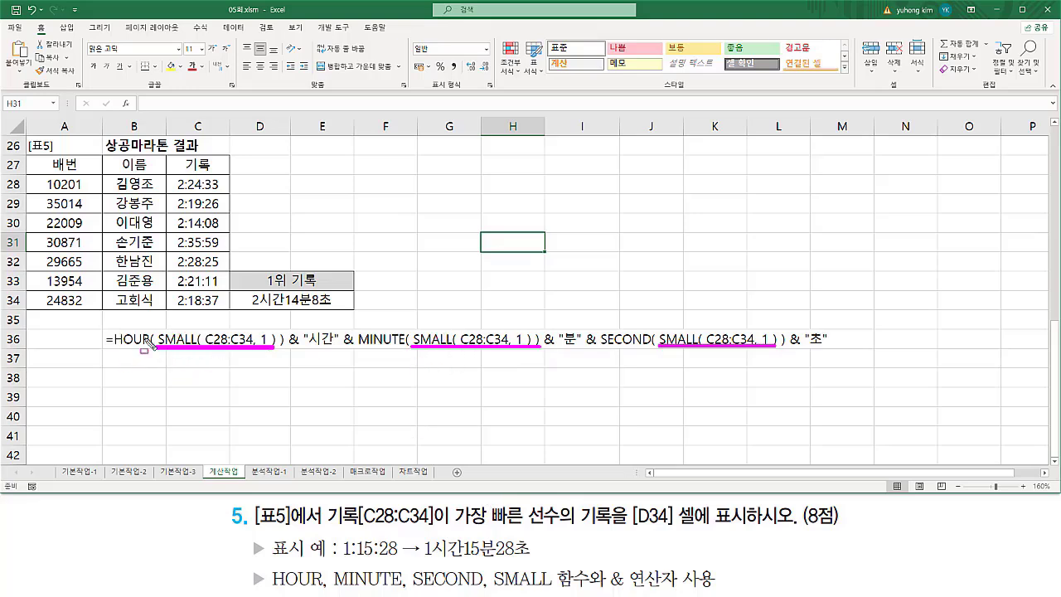
pyautogui.moveTo(111, 324); pyautogui.dragTo(291, 360)
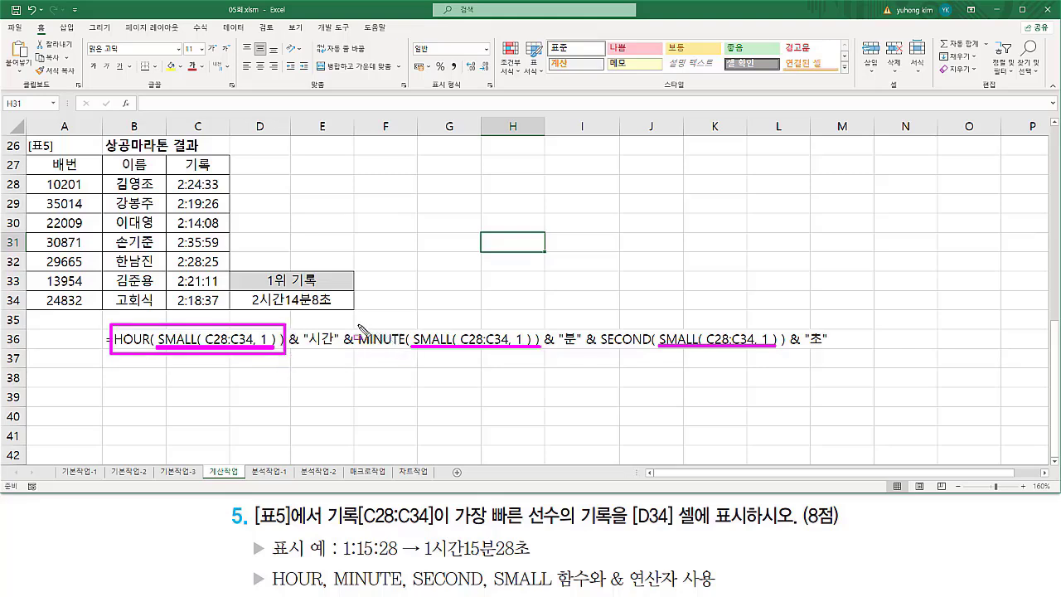
pyautogui.moveTo(358, 324); pyautogui.dragTo(545, 358)
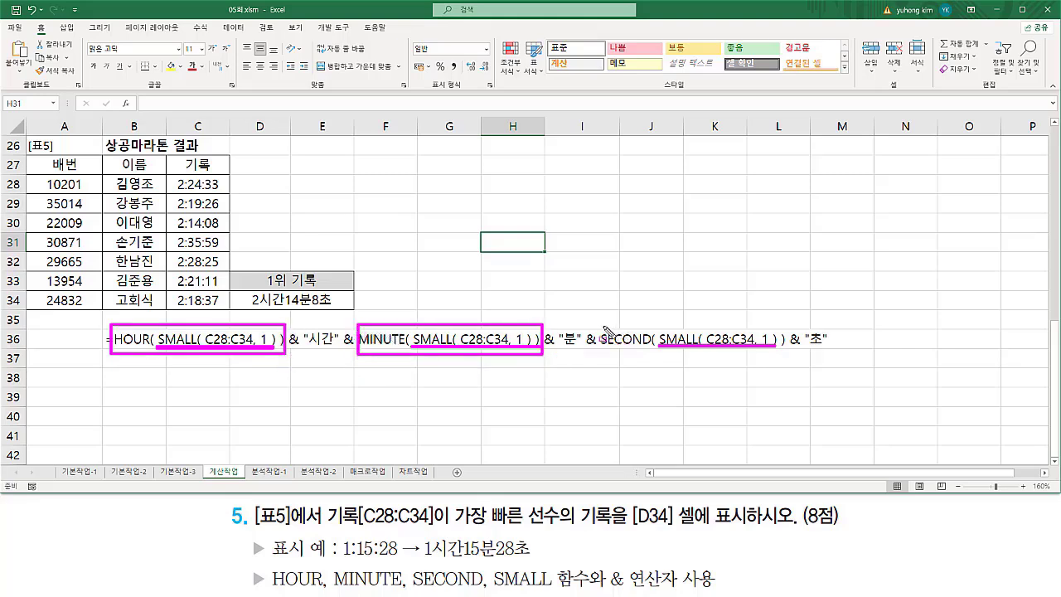
pyautogui.moveTo(600, 324)
pyautogui.mouseDown()
pyautogui.moveTo(599, 342)
pyautogui.moveTo(783, 359)
pyautogui.mouseUp()
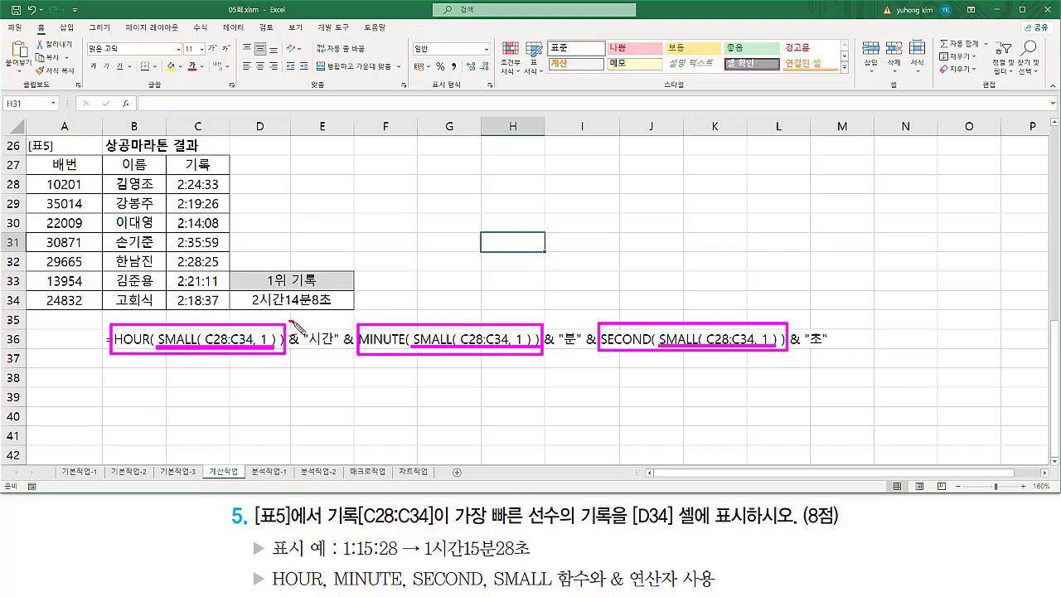
# Check where the & operators join the "시간", "분" and "초" texts to the time functions in the B36 formula text
pyautogui.moveTo(291, 320); pyautogui.dragTo(312, 297)
pyautogui.moveTo(305, 348)
pyautogui.mouseDown()
pyautogui.moveTo(326, 346)
pyautogui.moveTo(391, 290)
pyautogui.mouseUp()
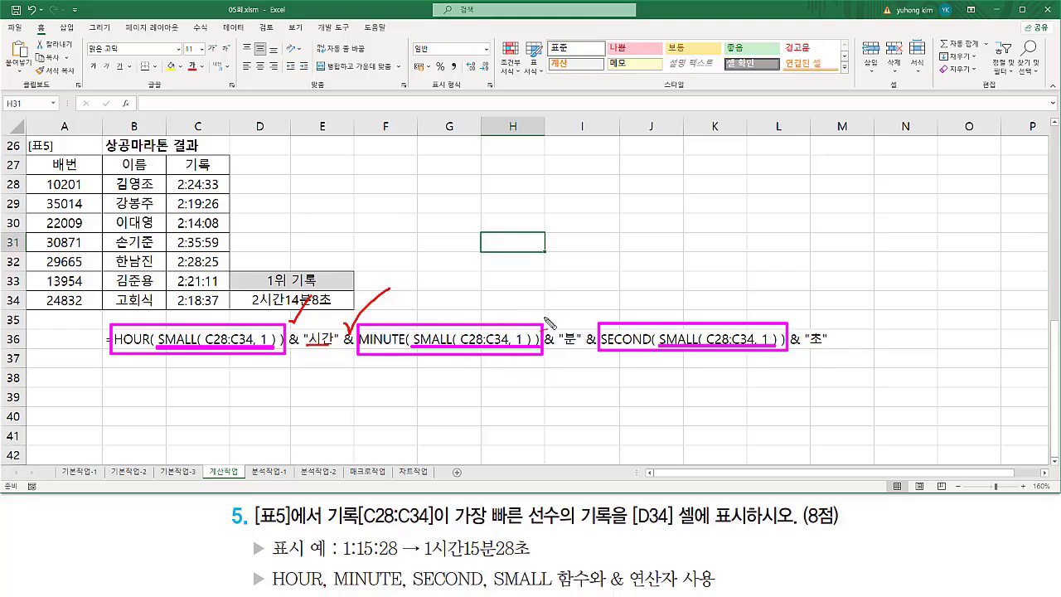
pyautogui.moveTo(544, 314); pyautogui.dragTo(578, 286)
pyautogui.moveTo(557, 348)
pyautogui.mouseDown()
pyautogui.moveTo(584, 352)
pyautogui.moveTo(617, 285)
pyautogui.mouseUp()
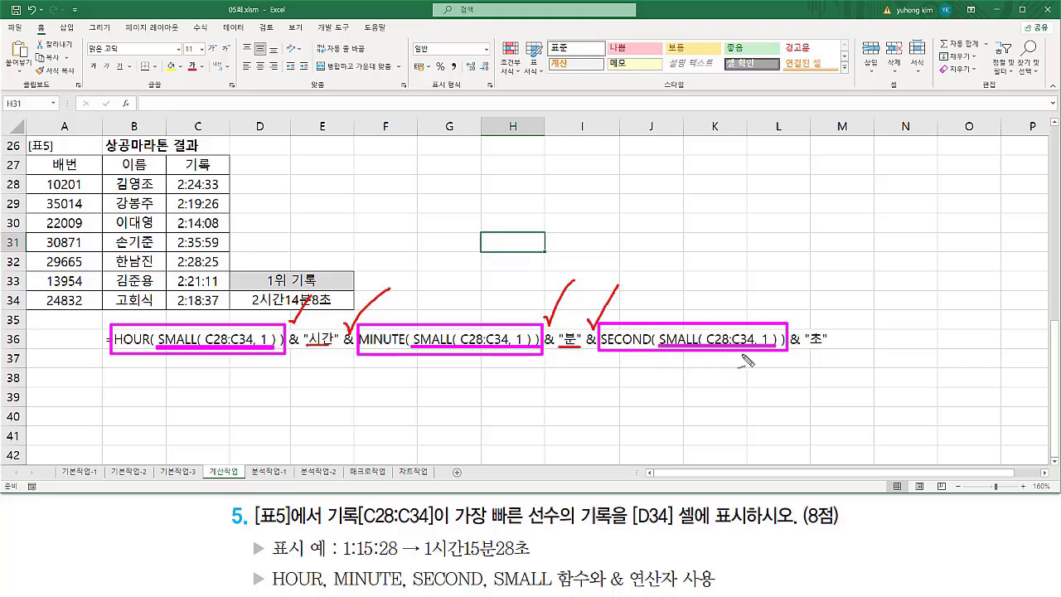
pyautogui.moveTo(790, 316)
pyautogui.mouseDown()
pyautogui.moveTo(794, 327)
pyautogui.moveTo(825, 284)
pyautogui.mouseUp()
pyautogui.moveTo(800, 360); pyautogui.dragTo(828, 347)
pyautogui.press('Escape')
pyautogui.click(429, 225)
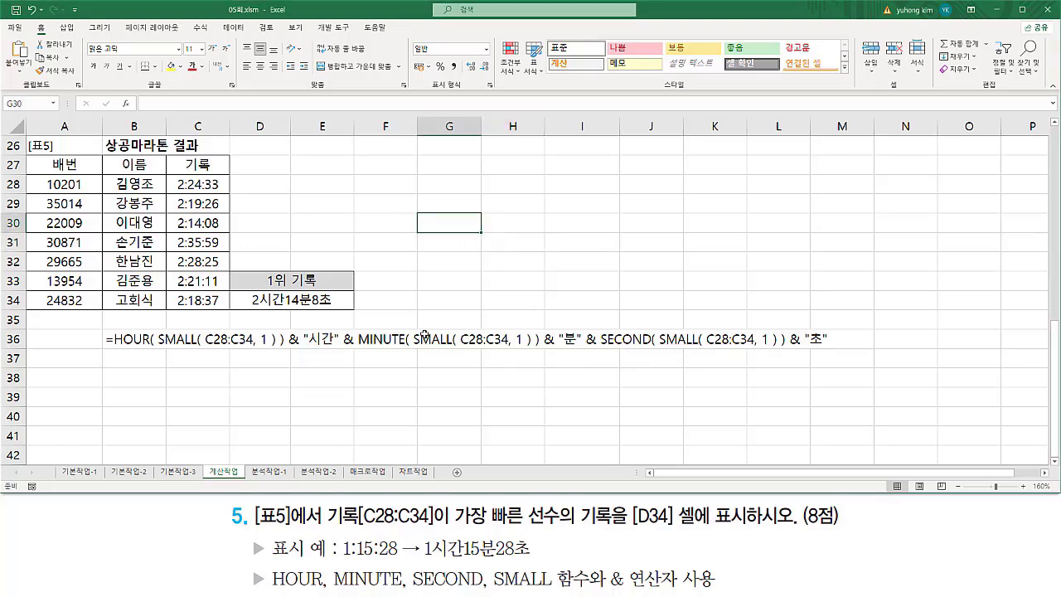